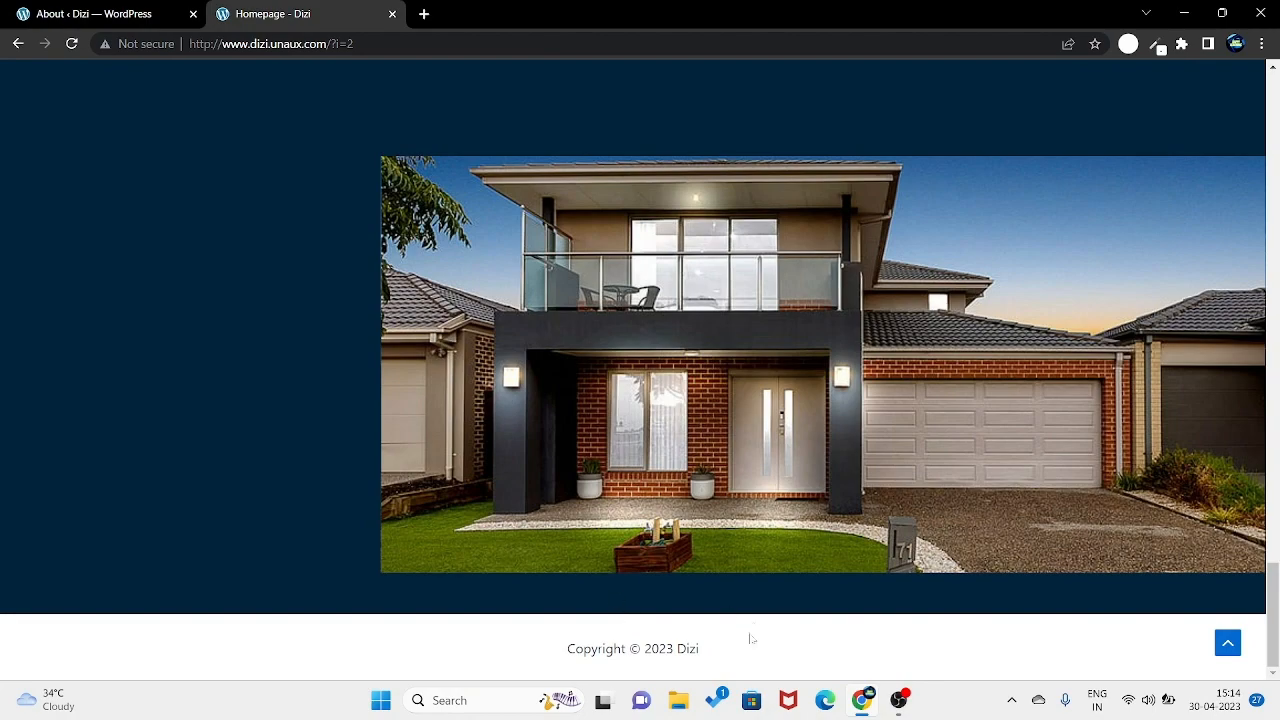
Step: Review the Dizi homepage from its current footer up to the header and slider
scroll(710, 596, up, 20)
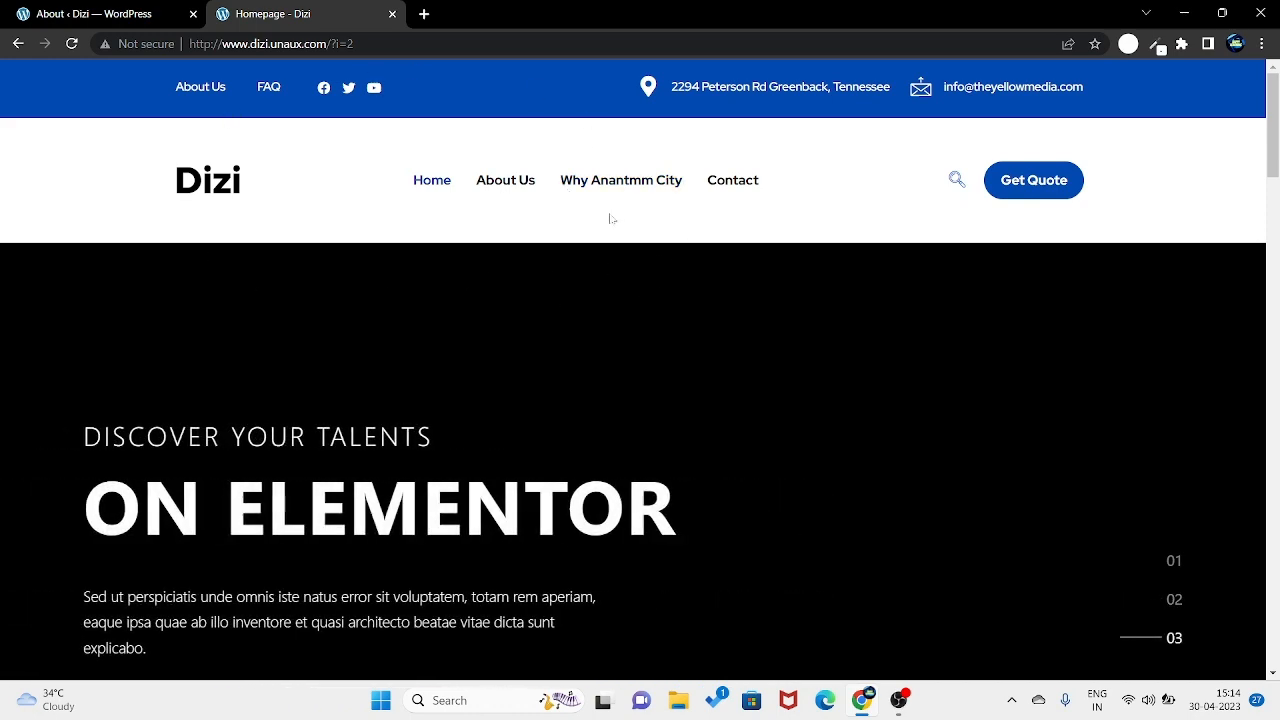
scroll(611, 218, down, 8)
scroll(611, 218, up, 8)
scroll(610, 217, down, 8)
scroll(609, 217, up, 8)
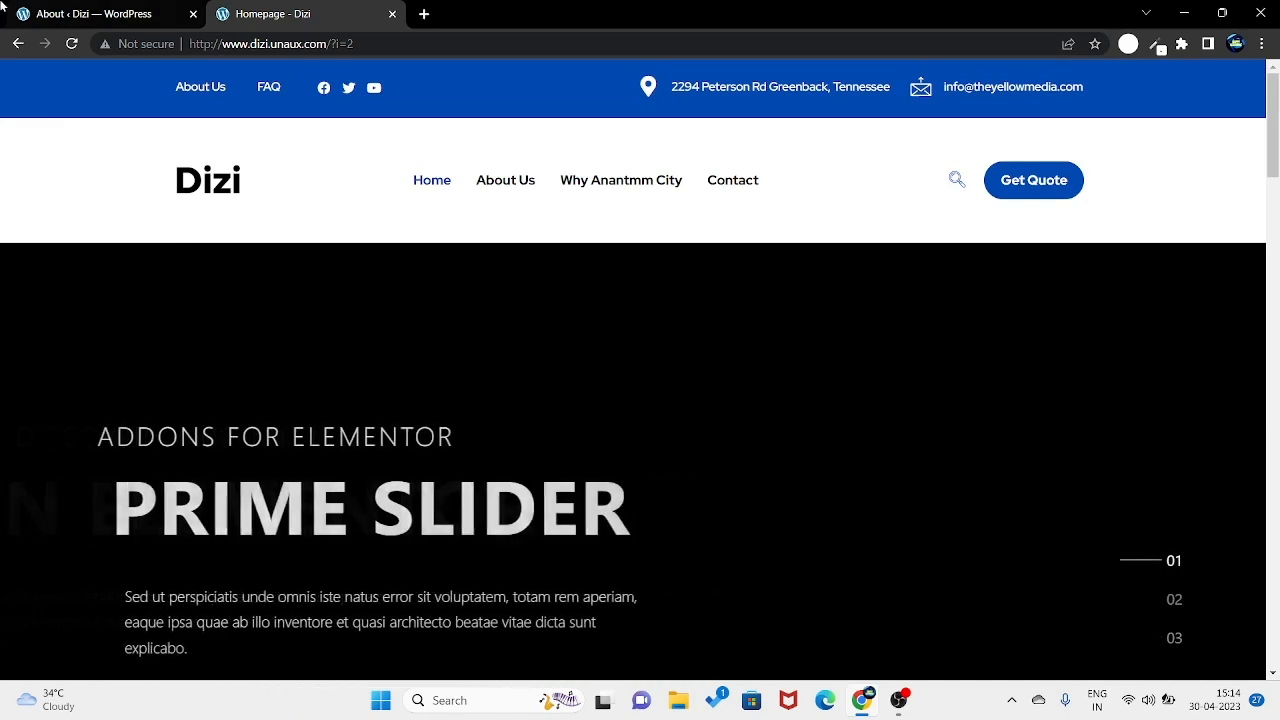
Step: Open the ElementsKit Header Footer templates list in the WordPress admin
click(3, 6)
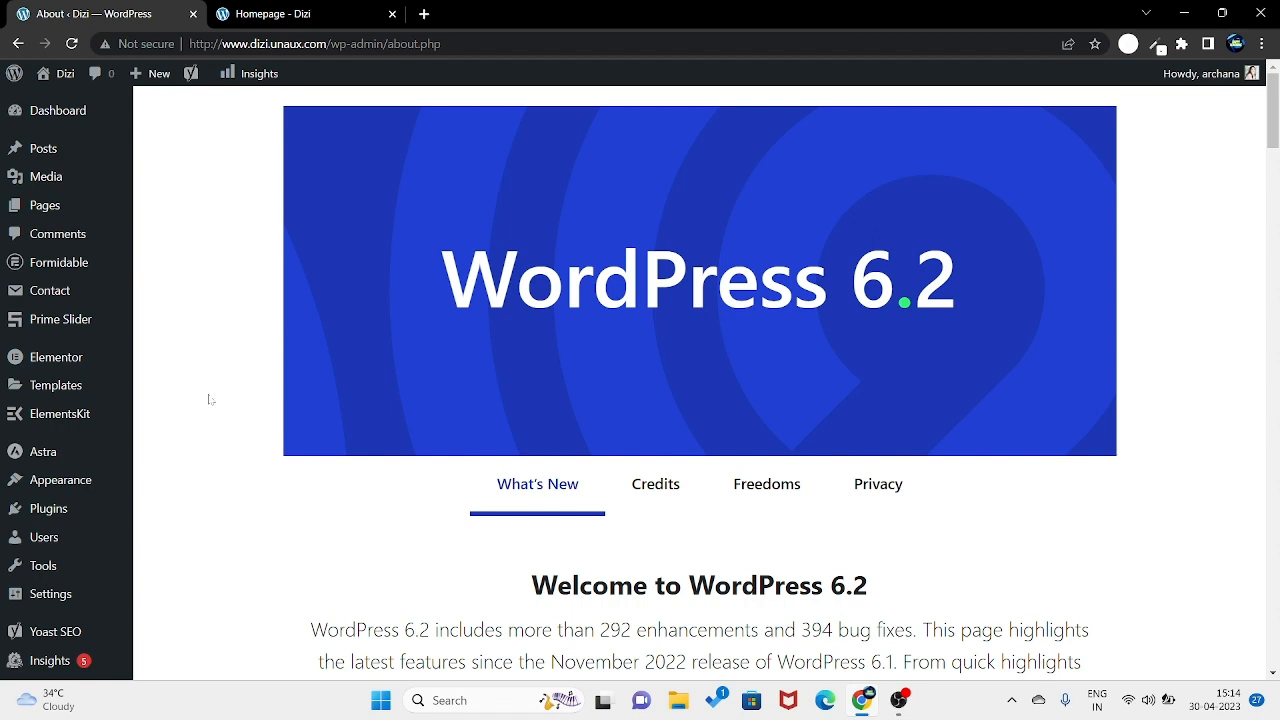
mouse_move(78, 416)
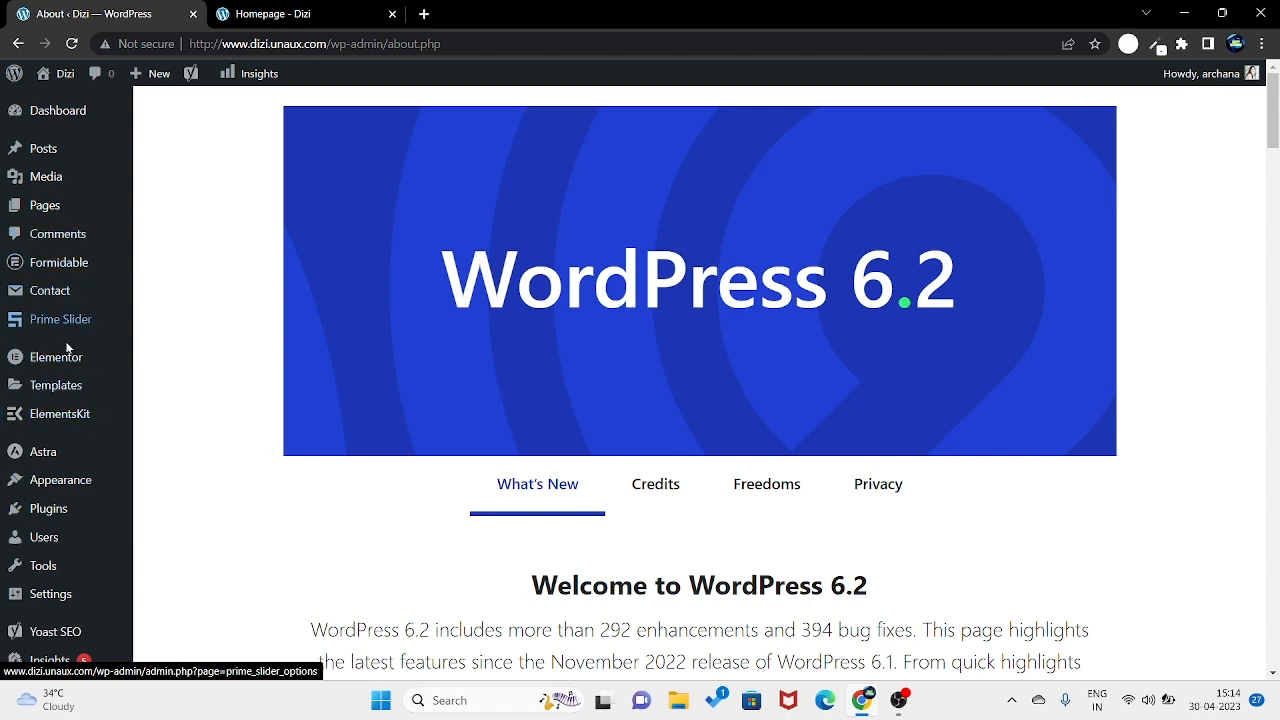
mouse_move(70, 357)
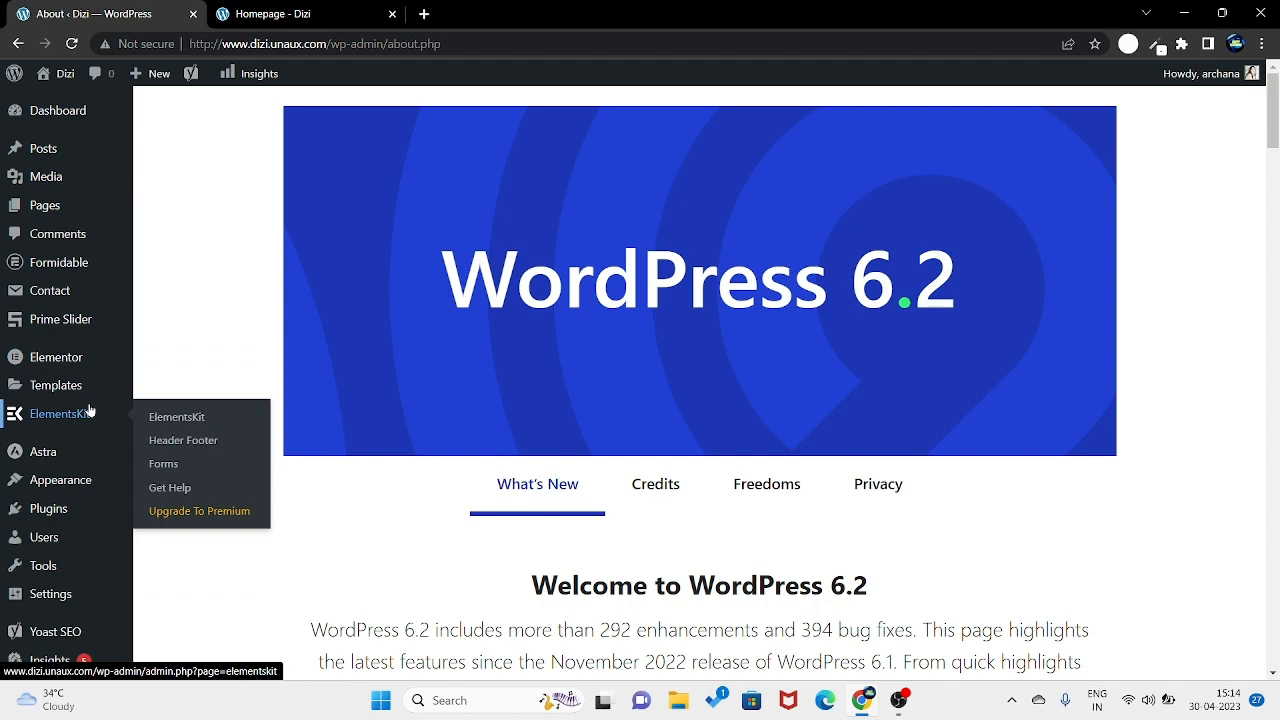
click(54, 420)
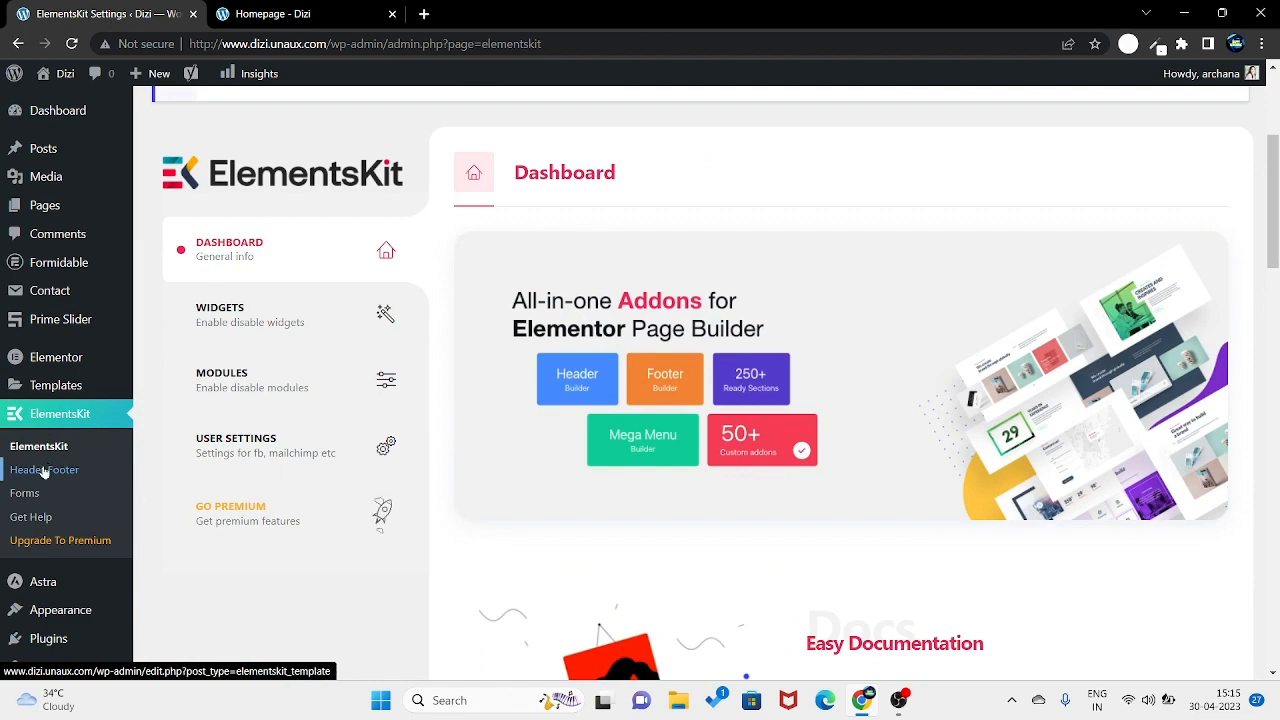
click(42, 470)
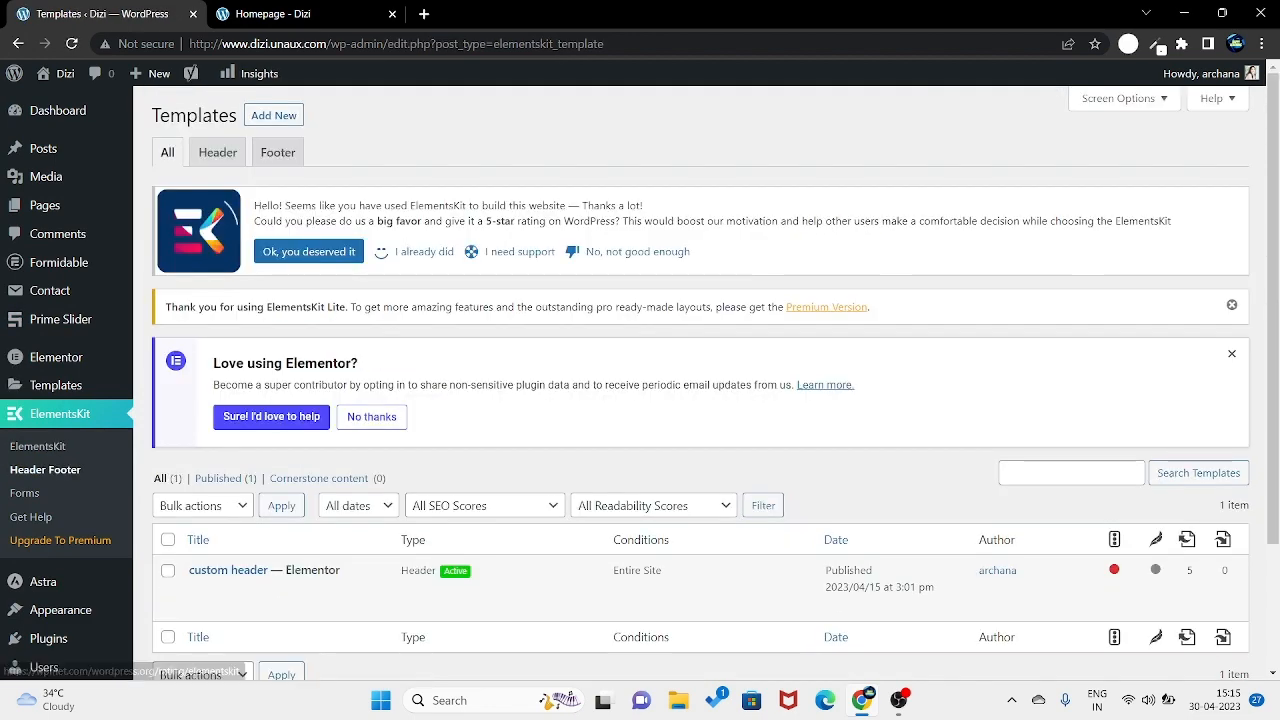
Step: Create a template titled "Custom Footer" with type Footer and condition Entire Site, and open its content for editing
click(280, 117)
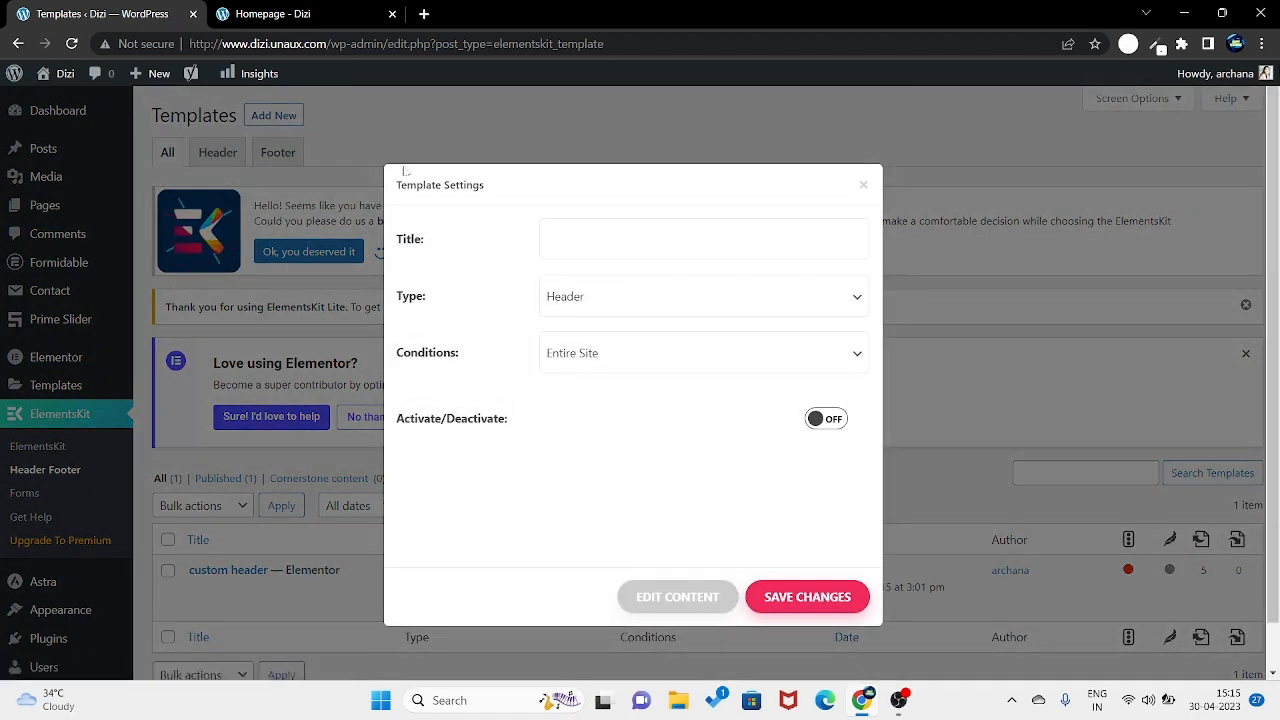
click(703, 239)
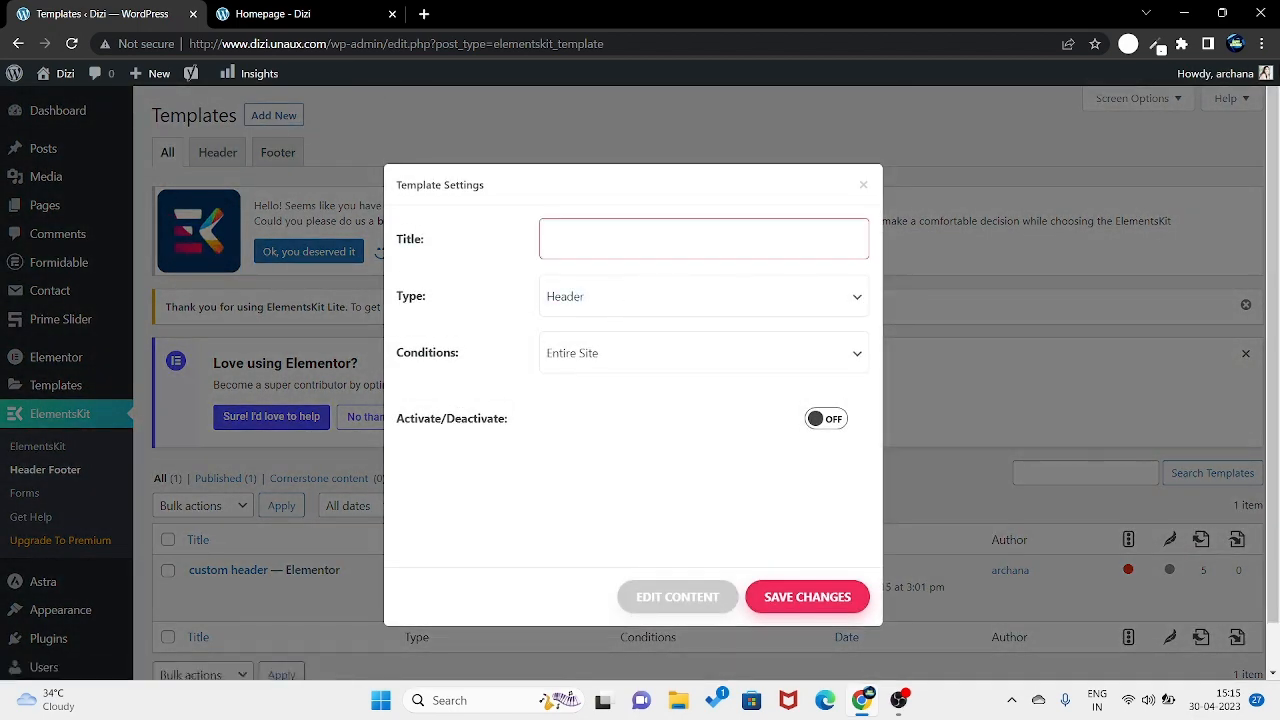
text(Custom Footer)
click(628, 298)
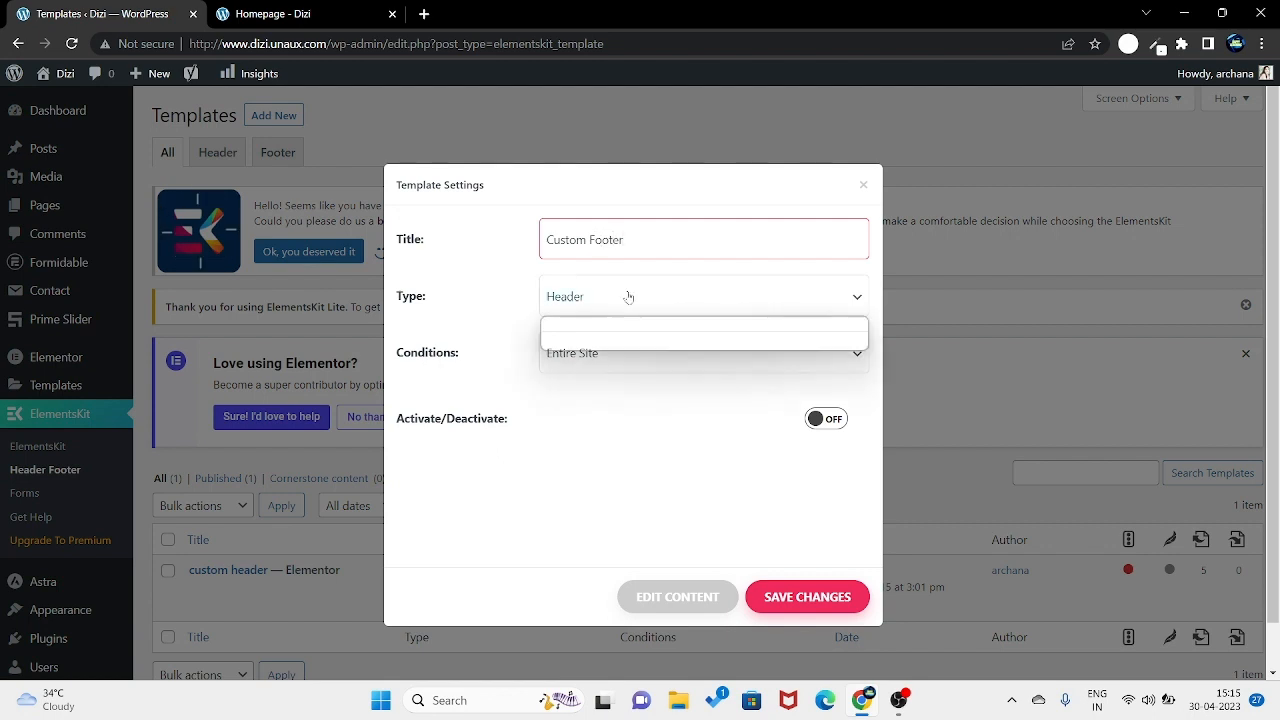
click(609, 342)
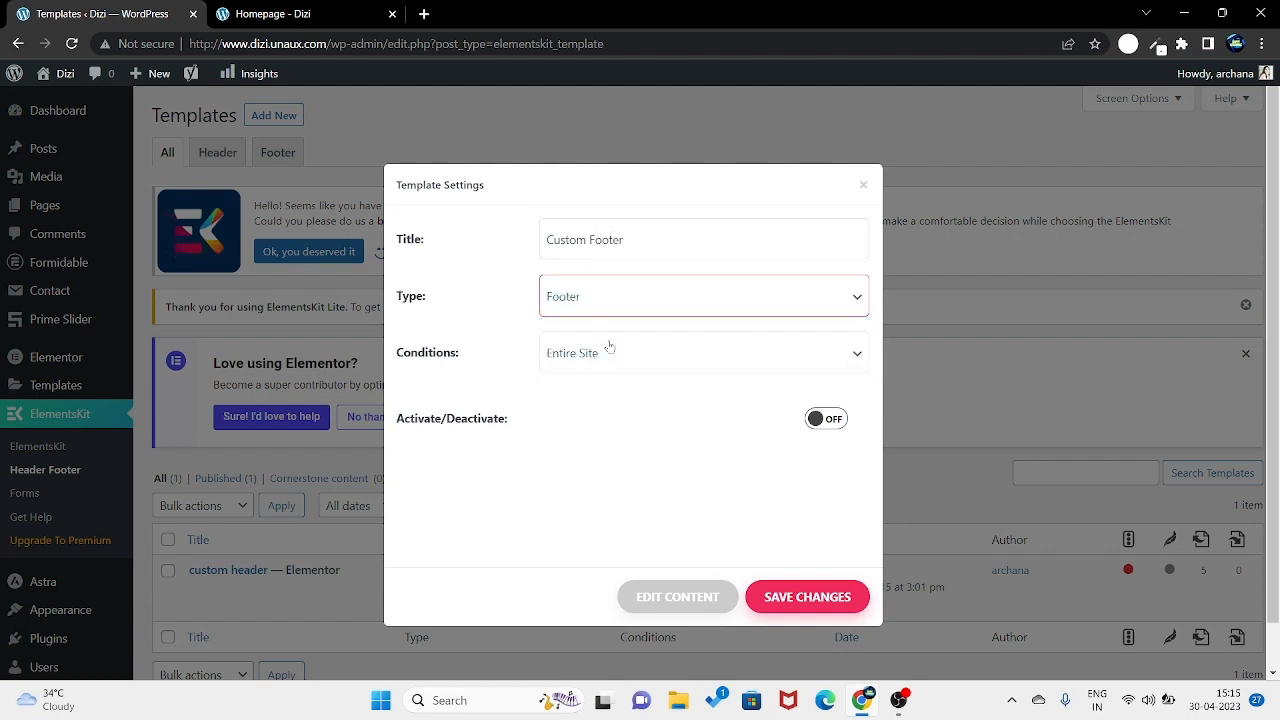
click(590, 355)
click(590, 355)
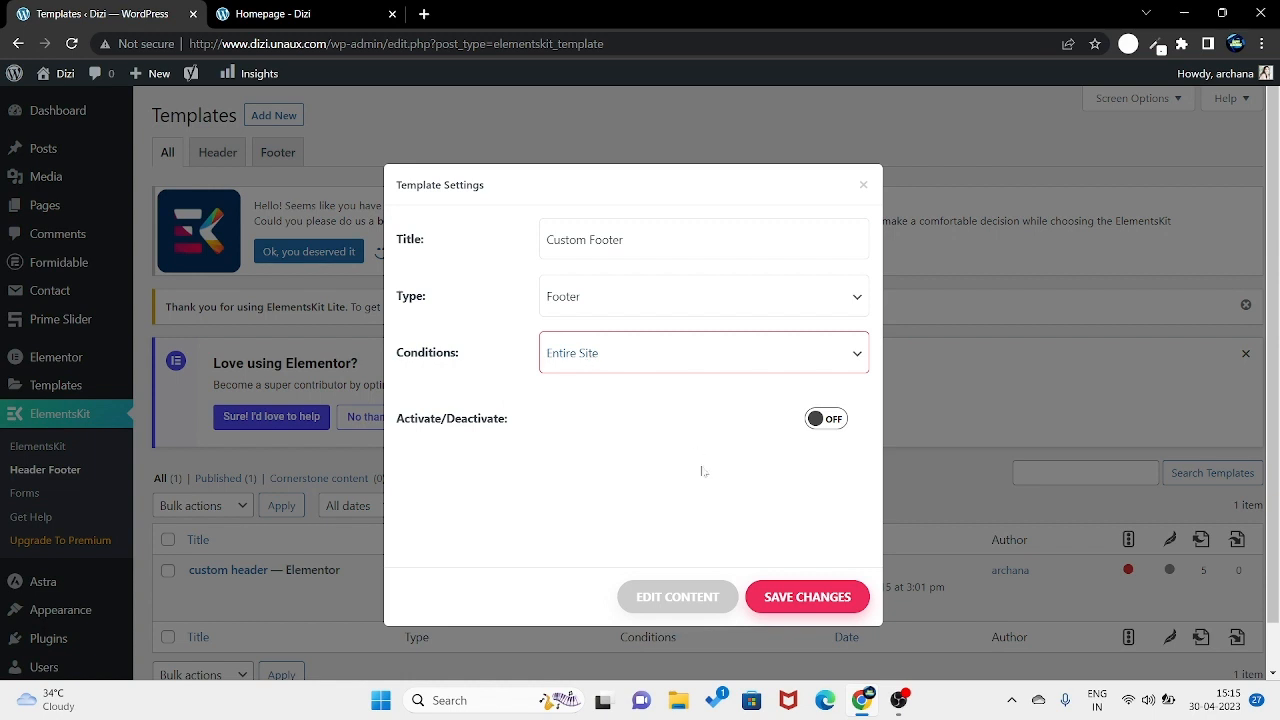
click(788, 600)
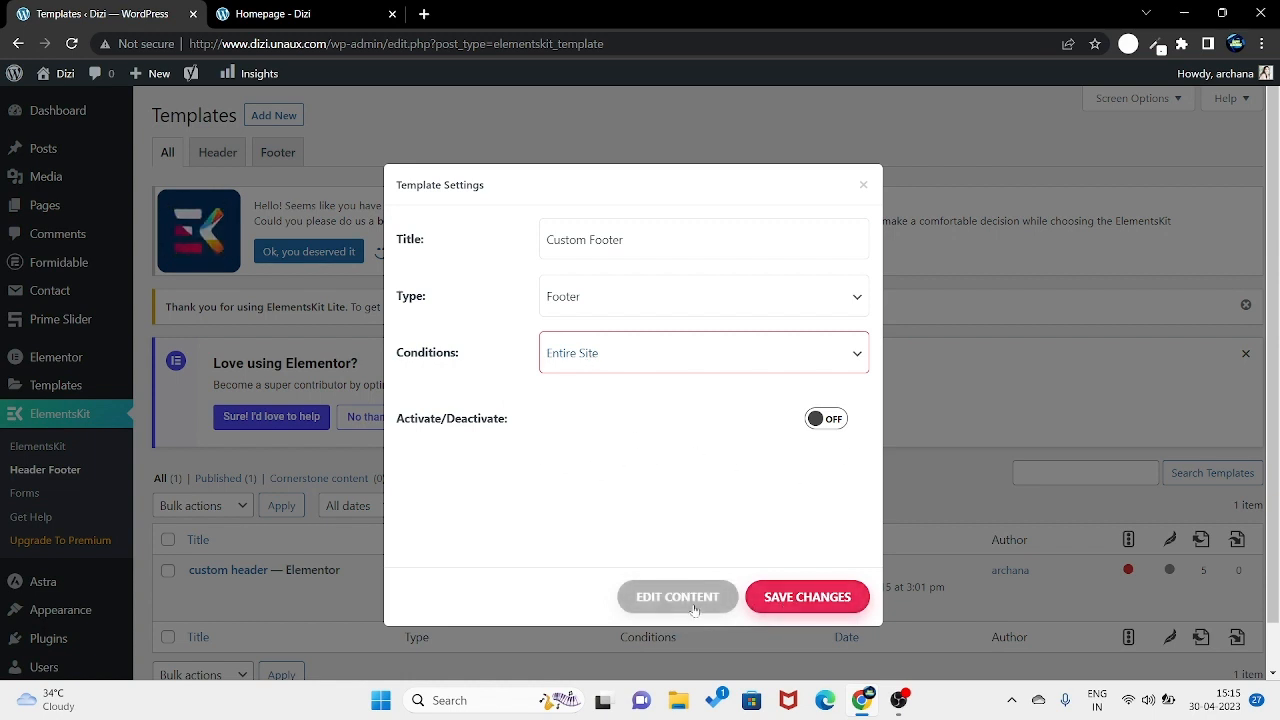
click(695, 607)
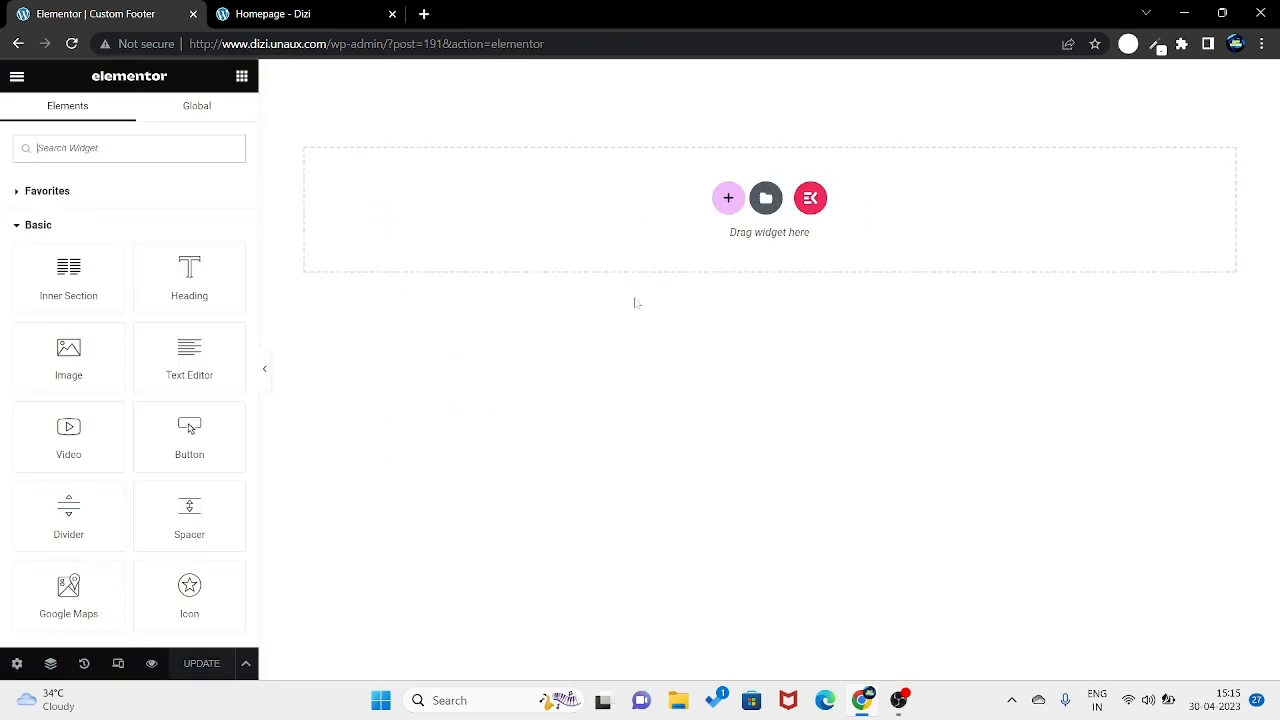
Step: Add a single-column section to the footer and give it a minimum height of 300 px
click(729, 199)
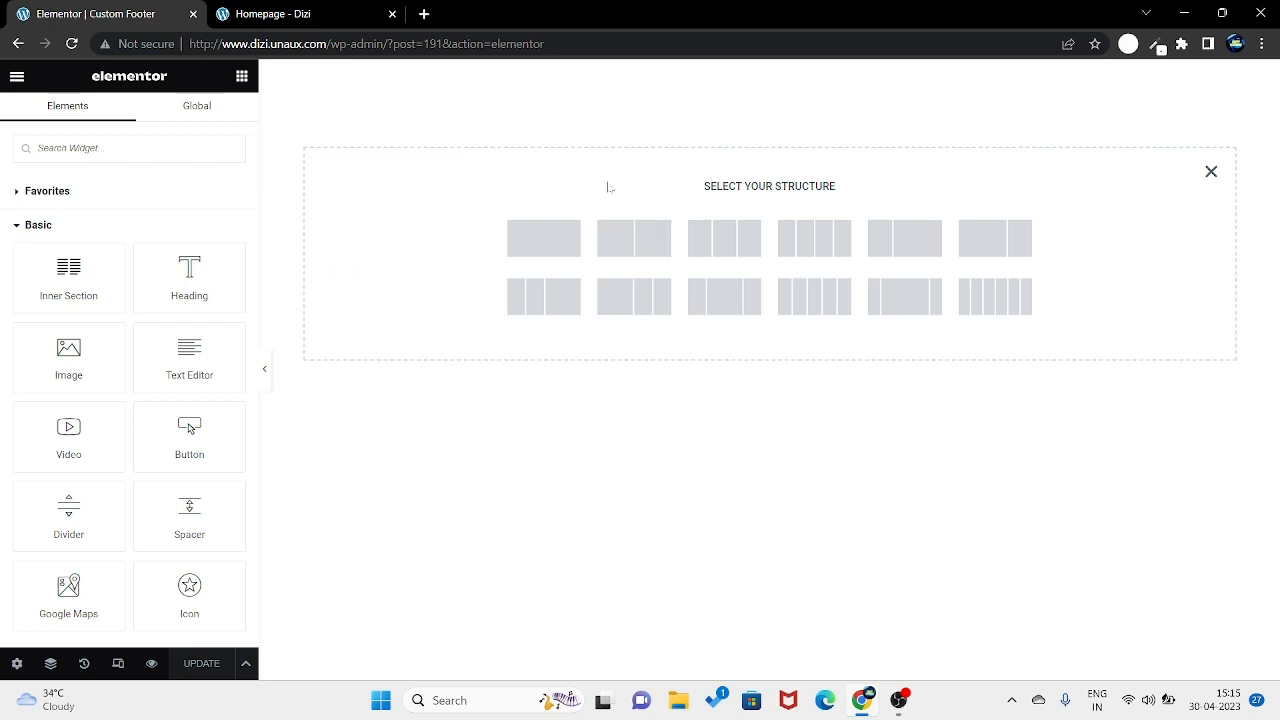
click(541, 244)
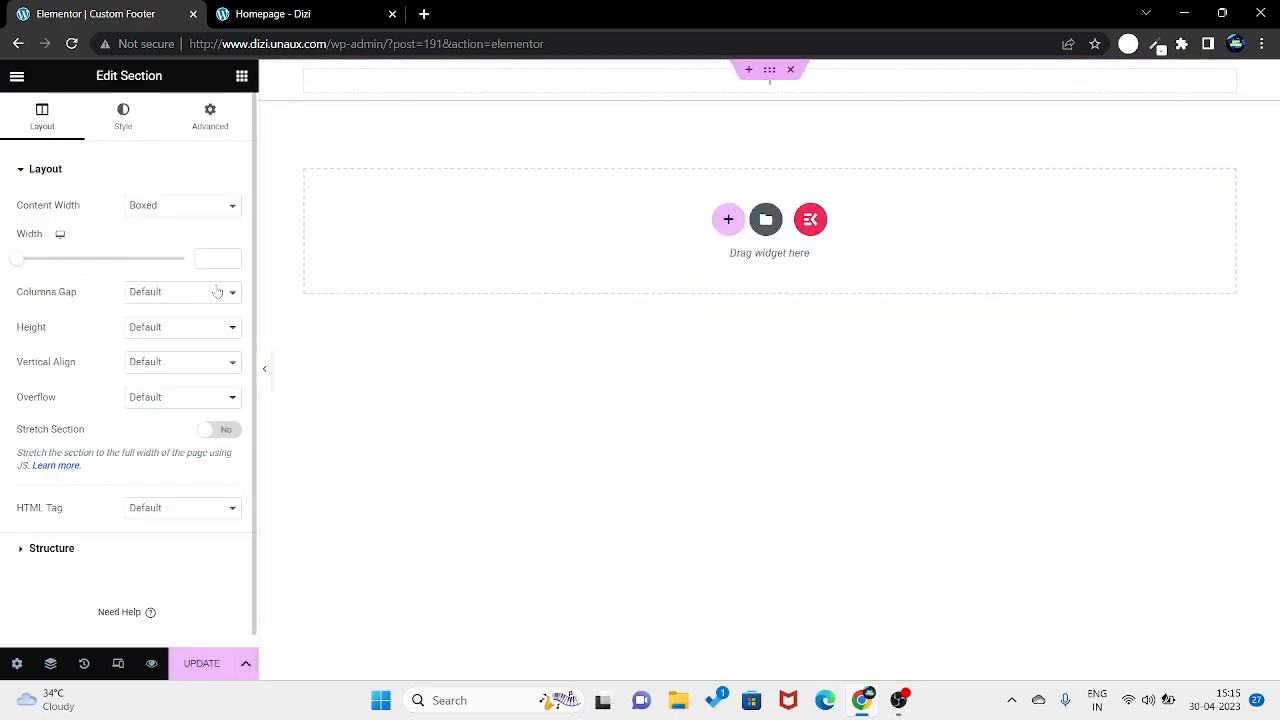
click(172, 333)
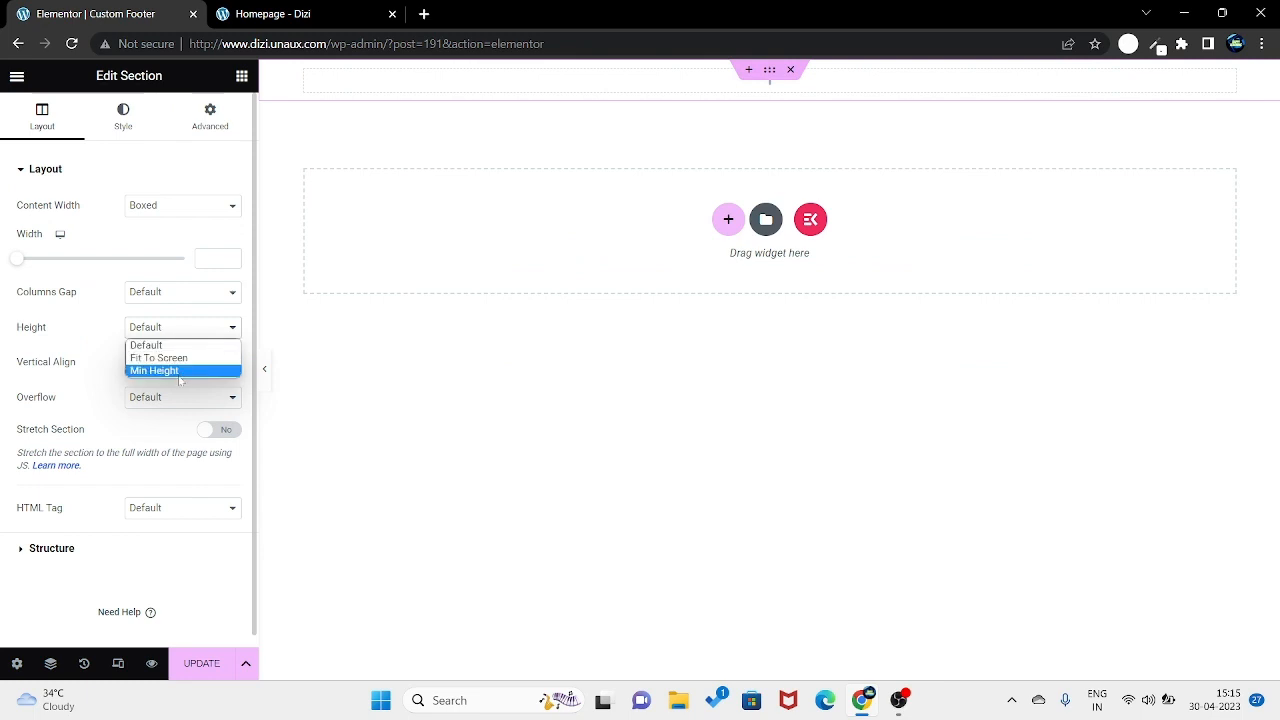
click(180, 372)
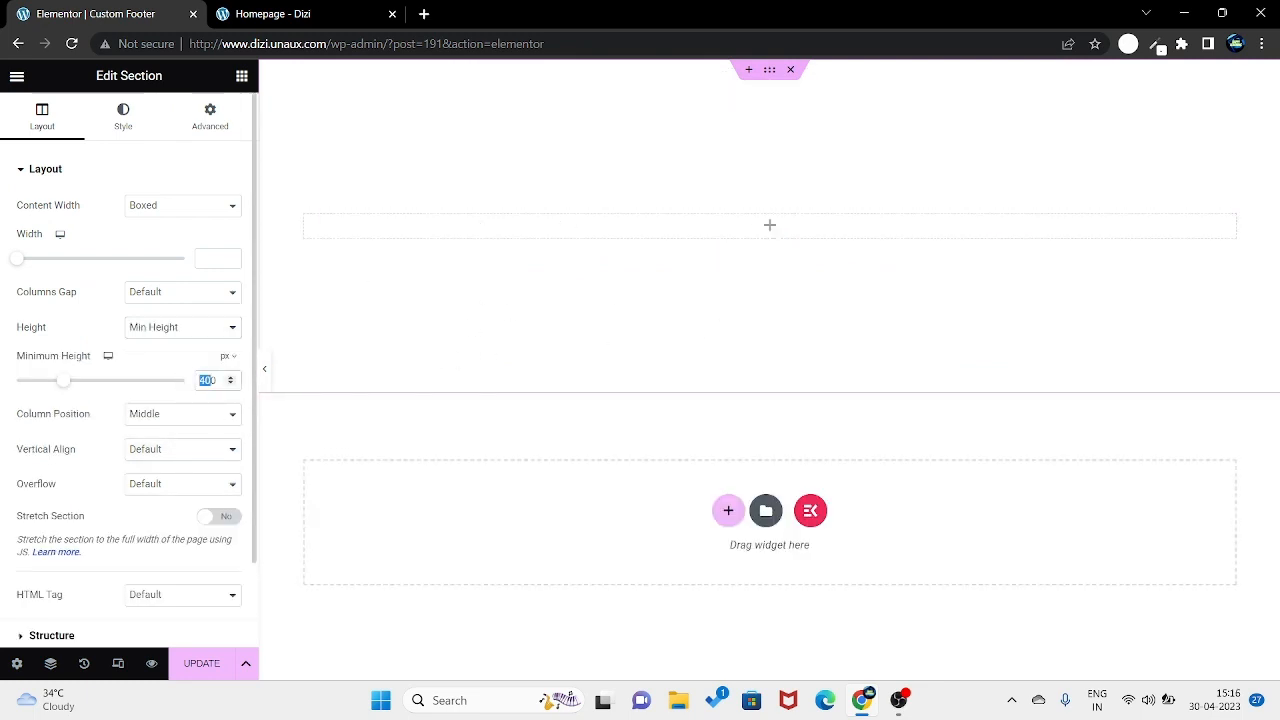
text(300)
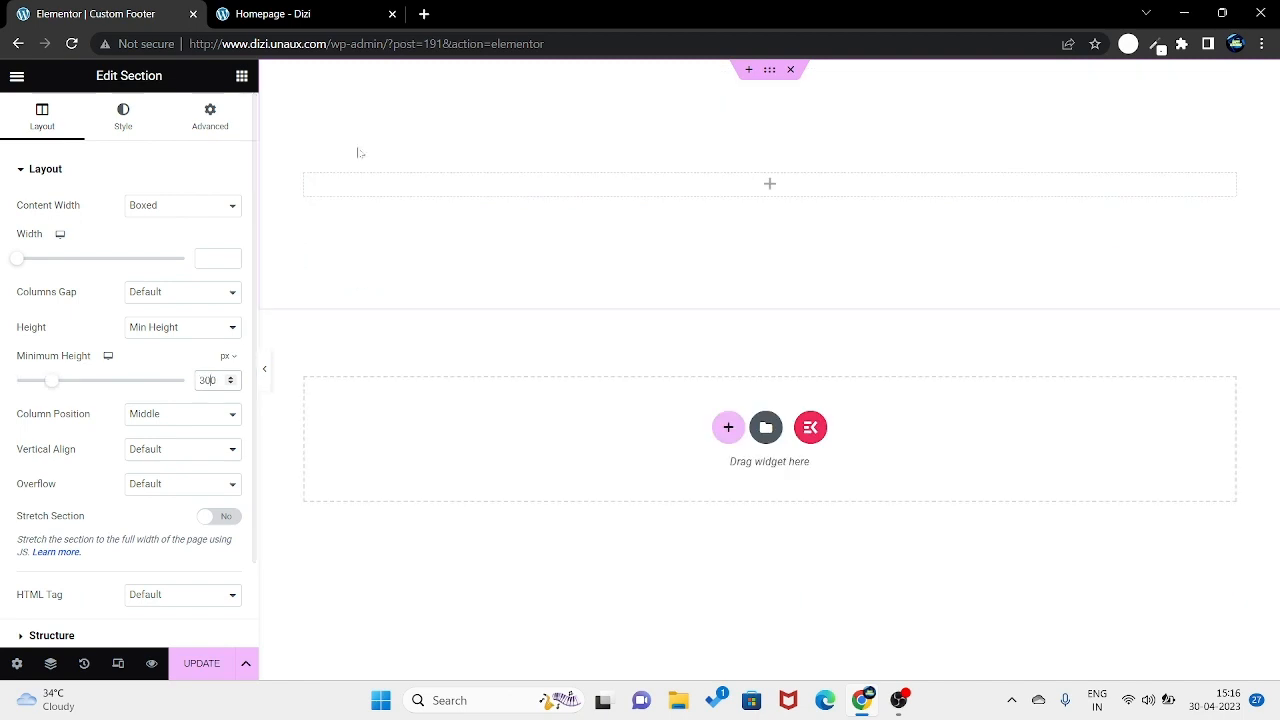
Step: Place an Inner Section inside the new section and add two more columns so it has four
click(243, 77)
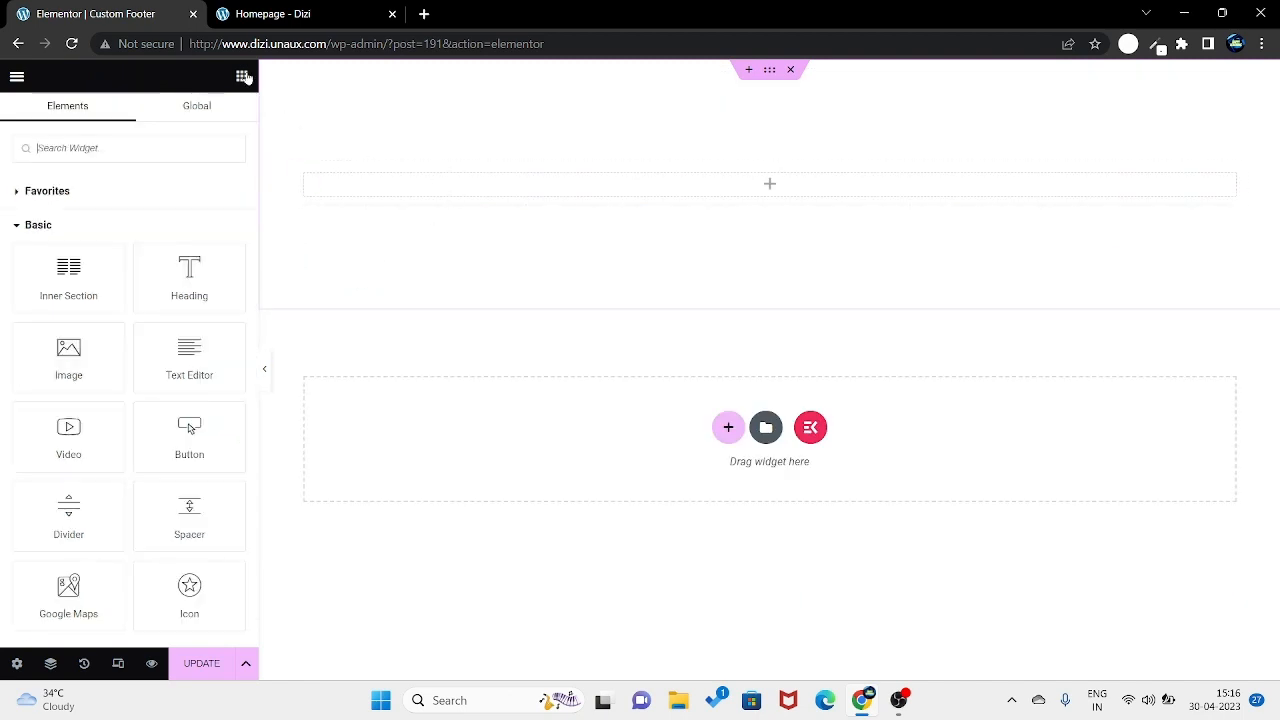
drag(88, 276, 436, 192)
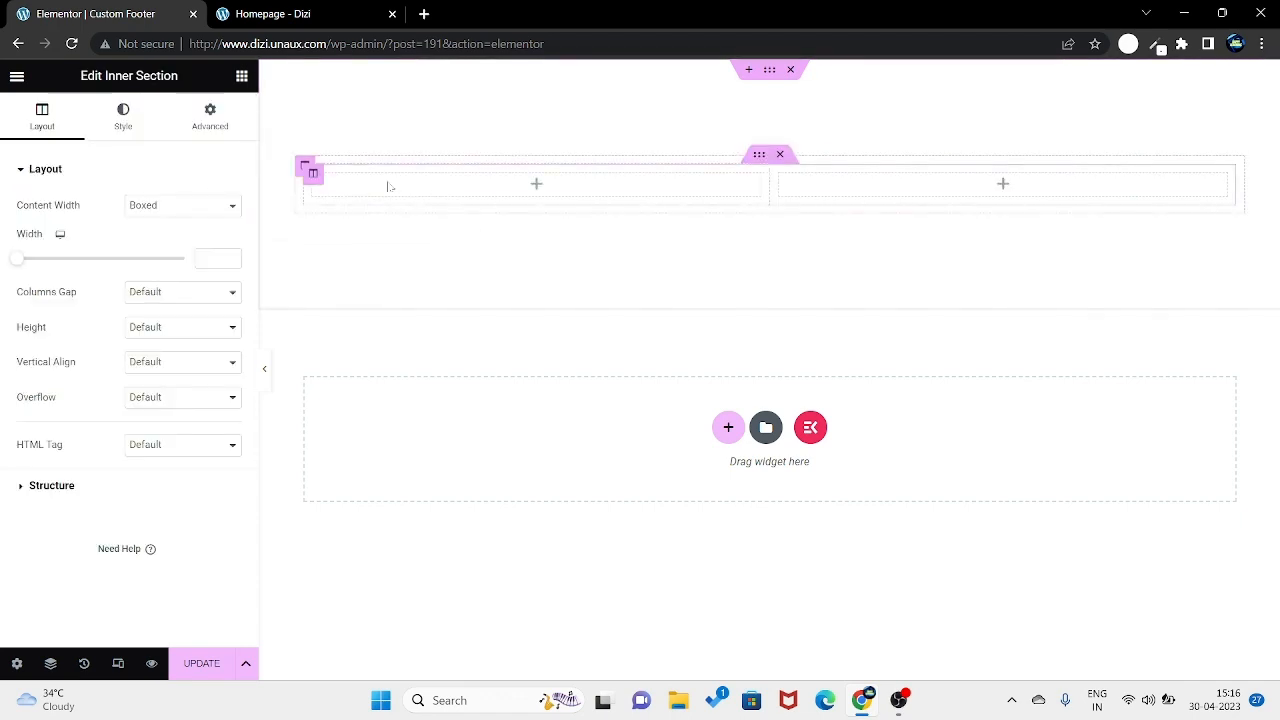
right_click(390, 187)
click(449, 256)
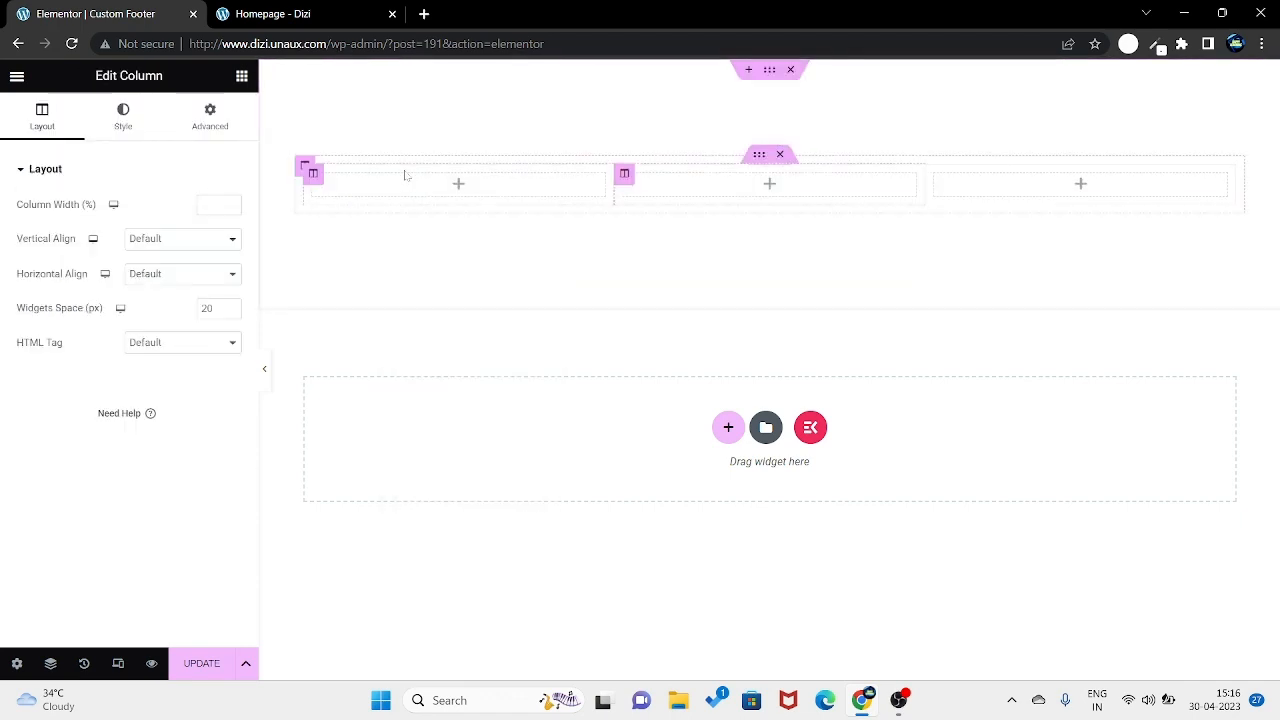
right_click(399, 187)
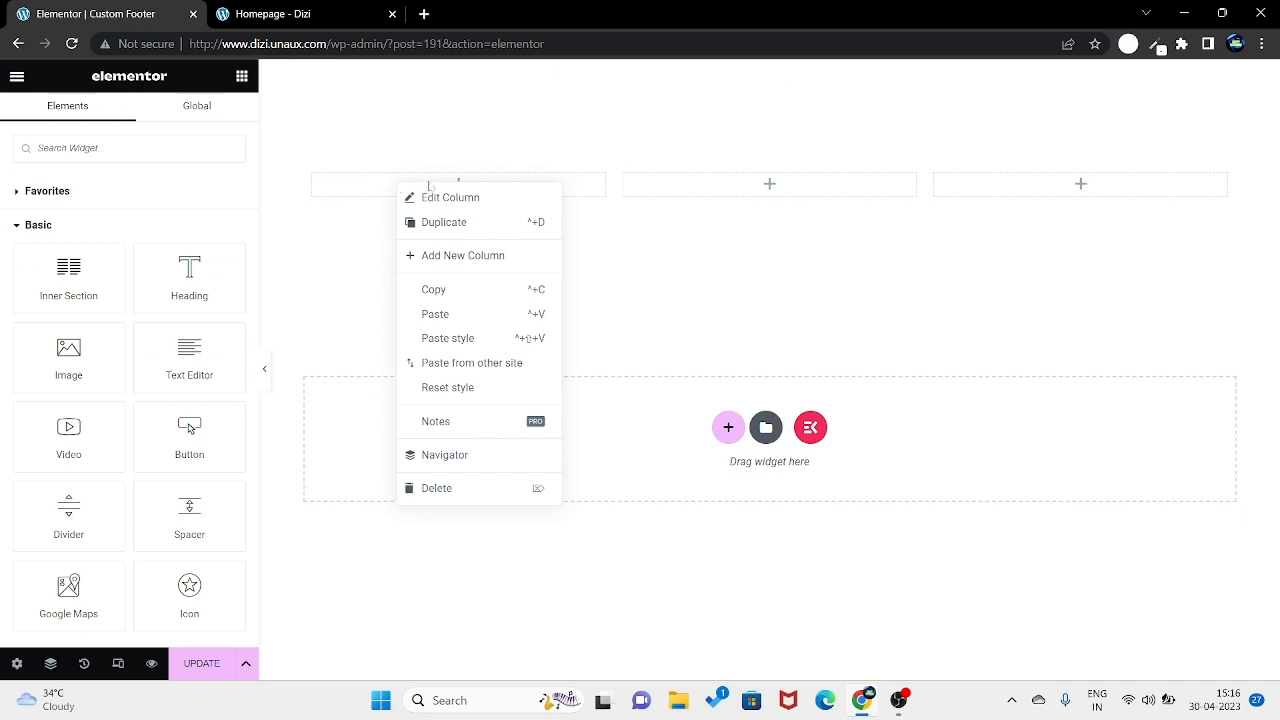
click(466, 256)
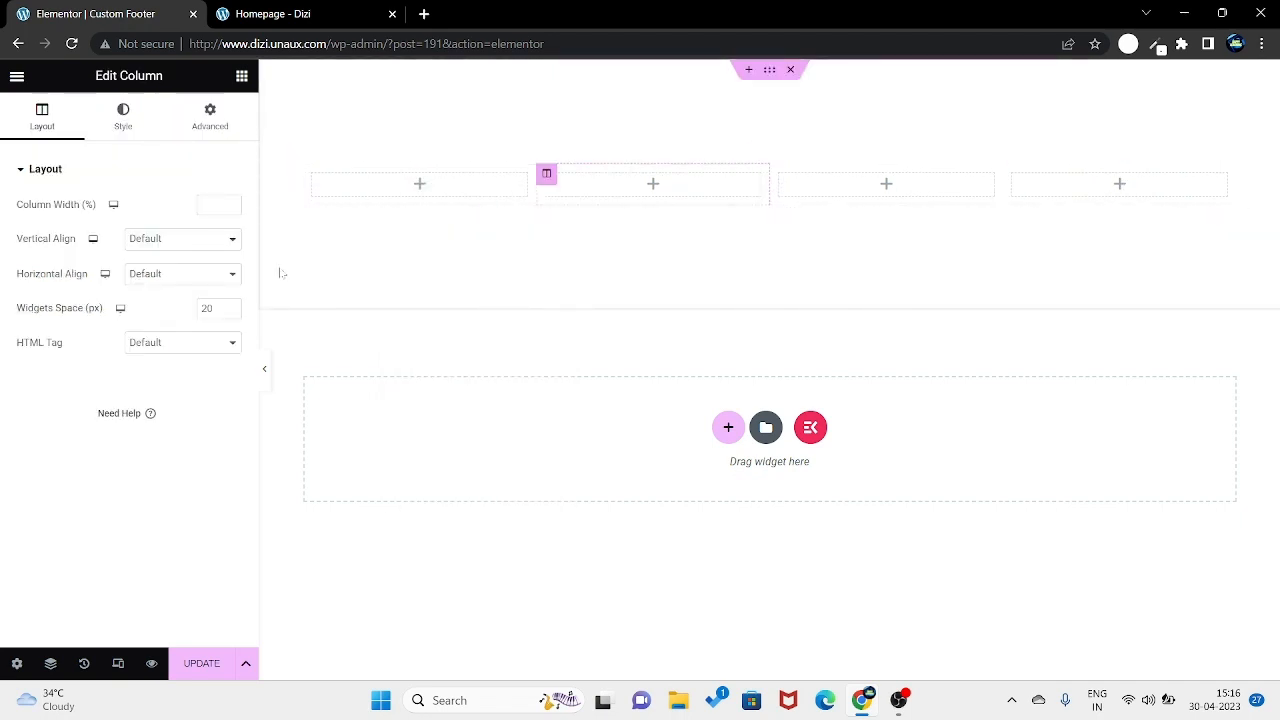
Step: Give the outer section a classic background in solid black, #000000
click(770, 70)
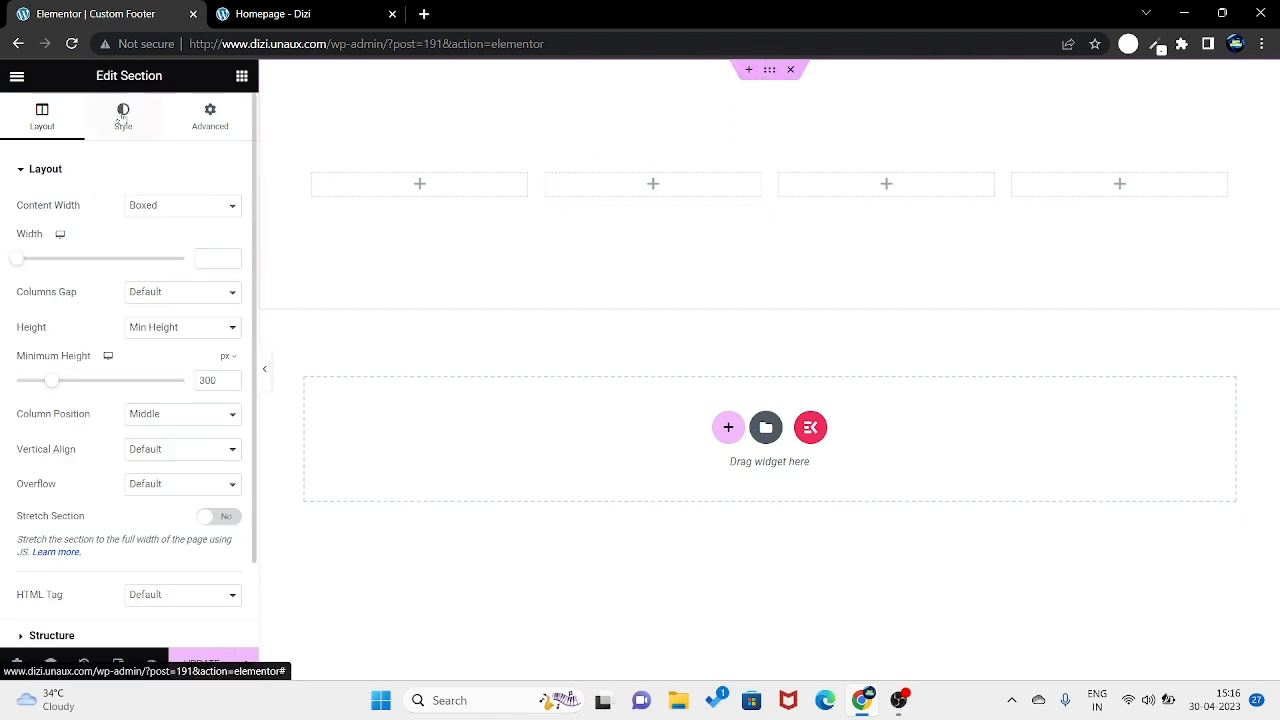
click(122, 118)
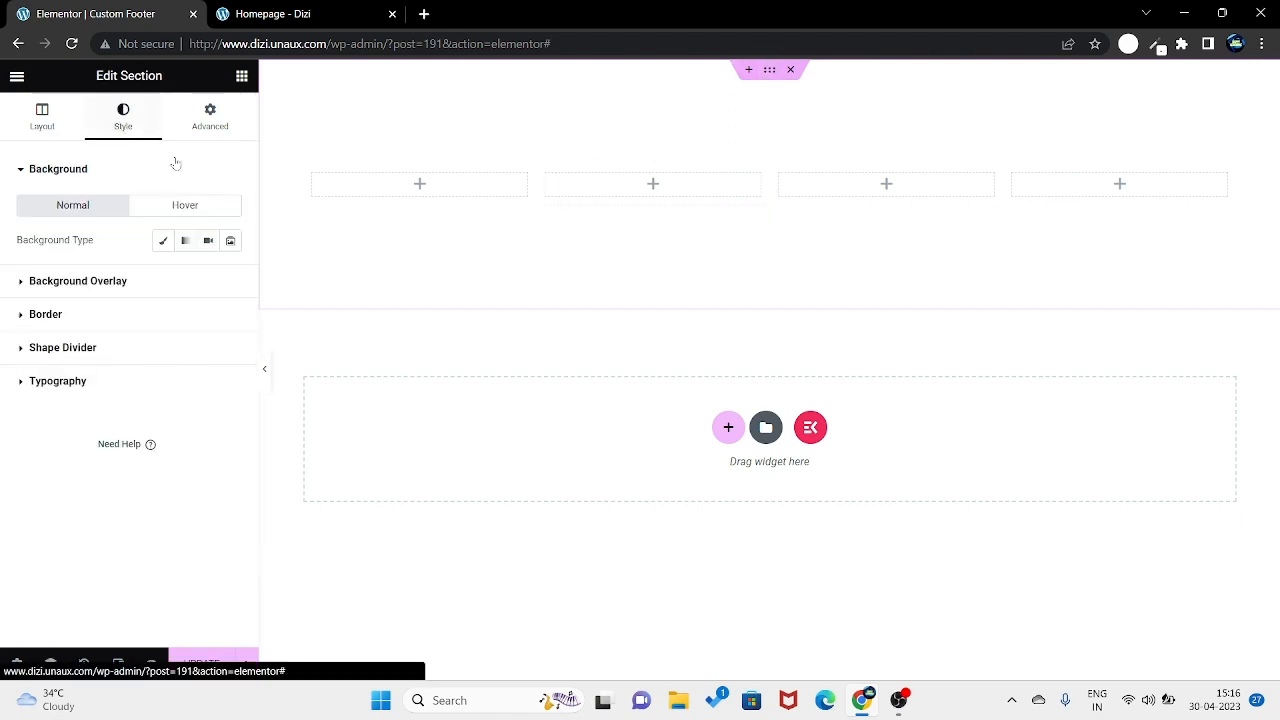
click(163, 240)
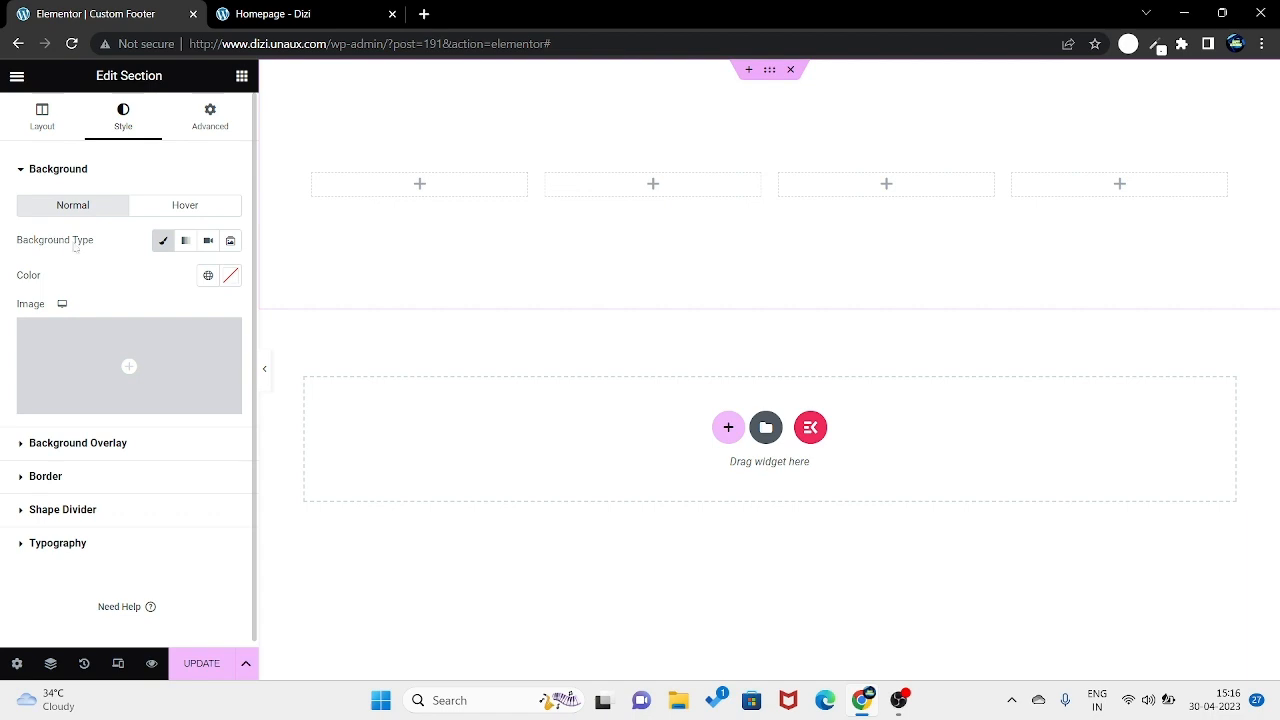
click(232, 277)
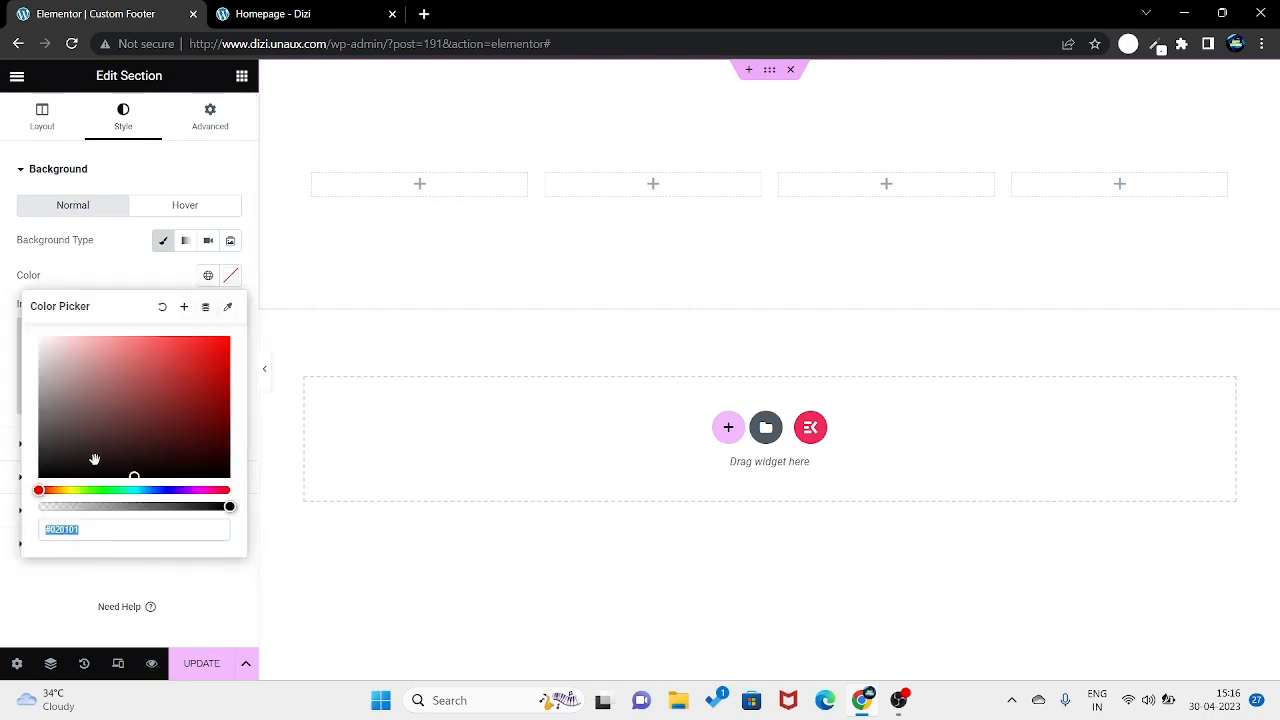
click(208, 275)
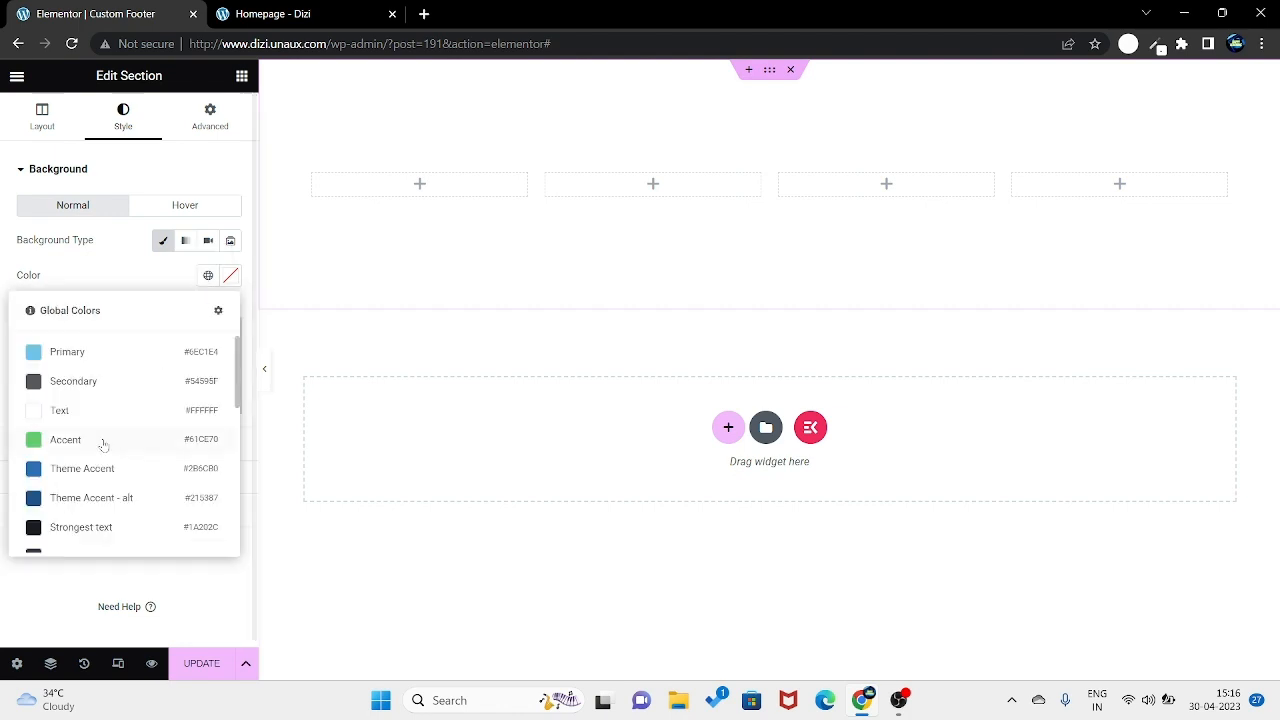
scroll(103, 444, down, 5)
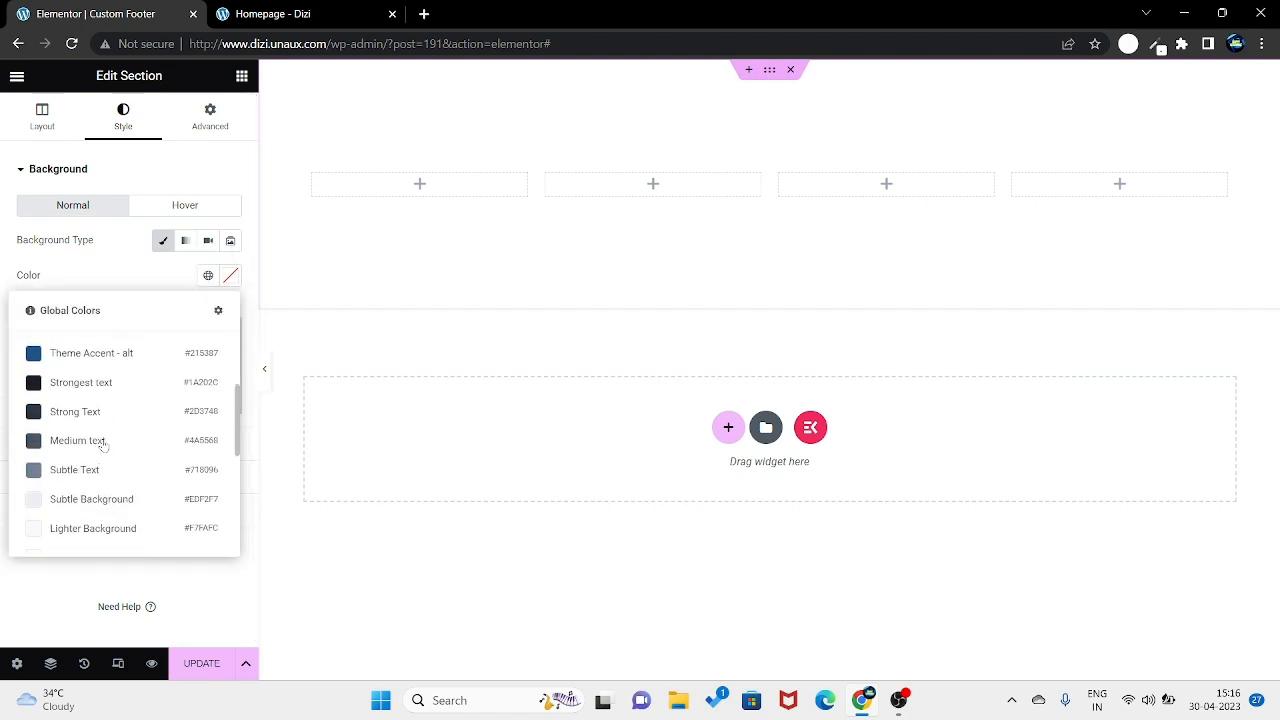
click(230, 275)
click(234, 20)
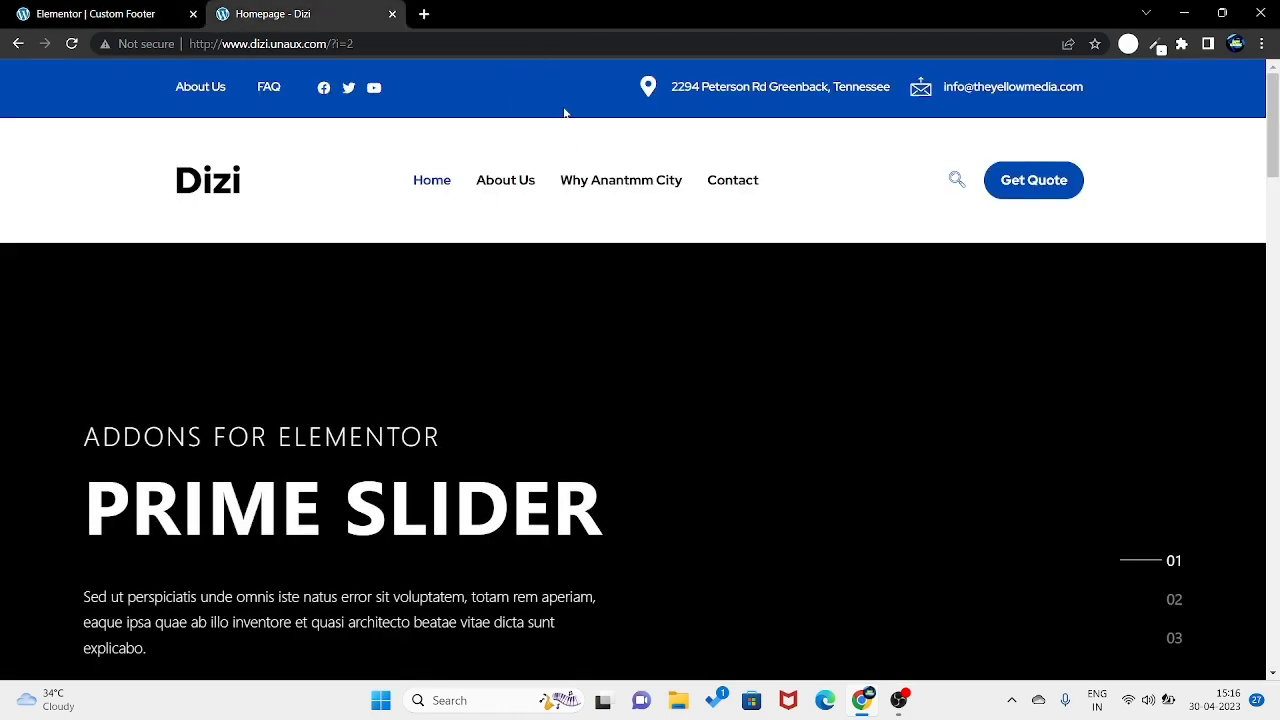
click(120, 14)
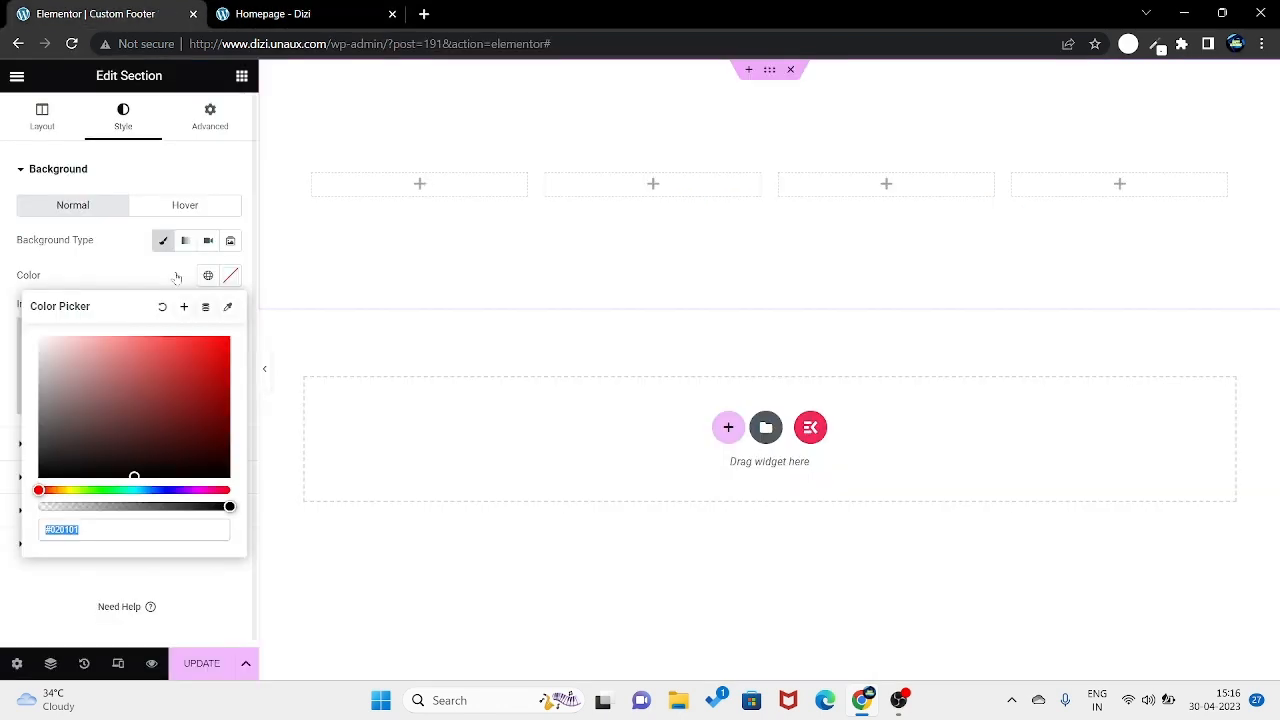
click(53, 468)
drag(30, 472, 3, 525)
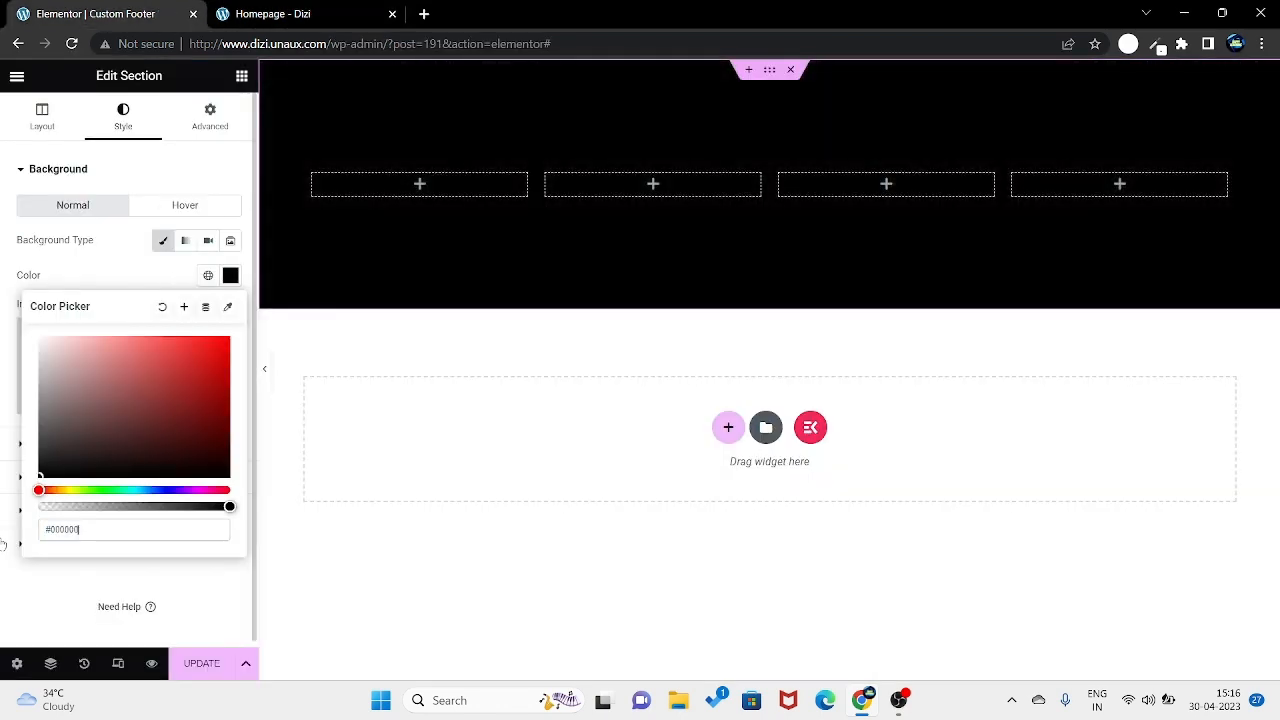
drag(78, 464, 2, 544)
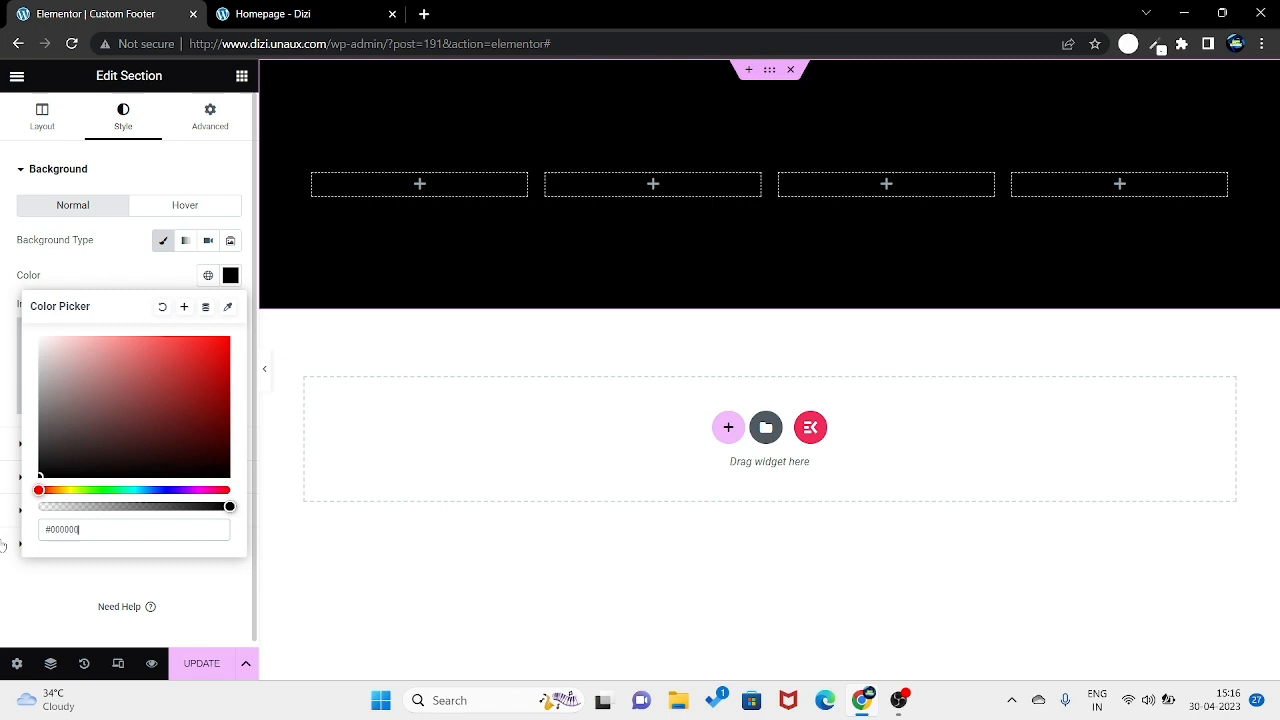
click(128, 270)
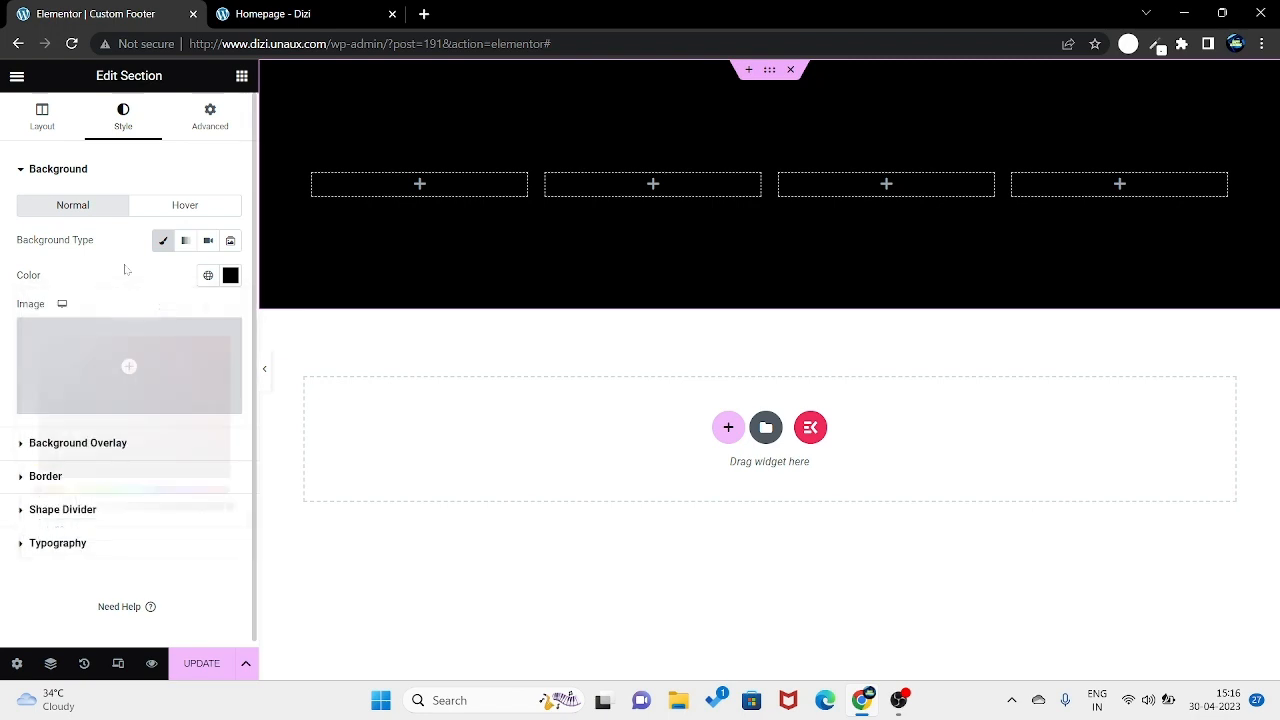
Step: Add a Heading widget to the first column and place a Text Editor widget beneath it
click(240, 76)
drag(189, 275, 428, 184)
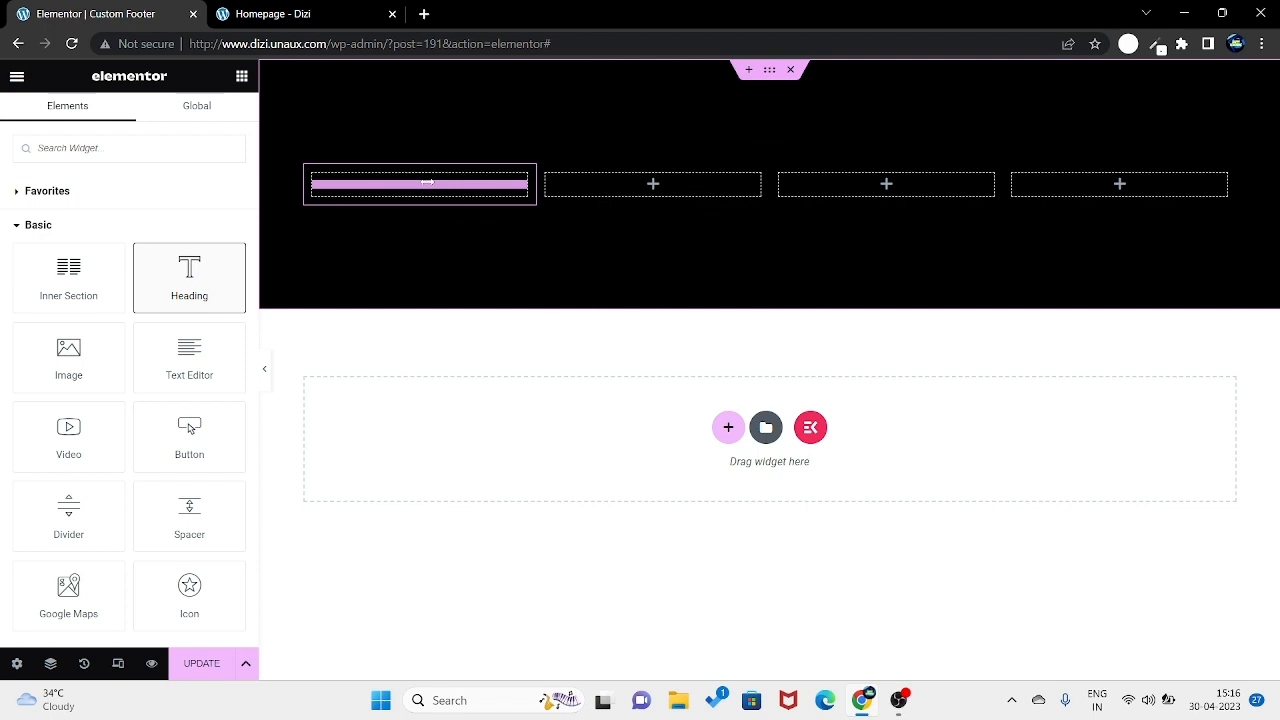
click(241, 77)
drag(189, 357, 369, 222)
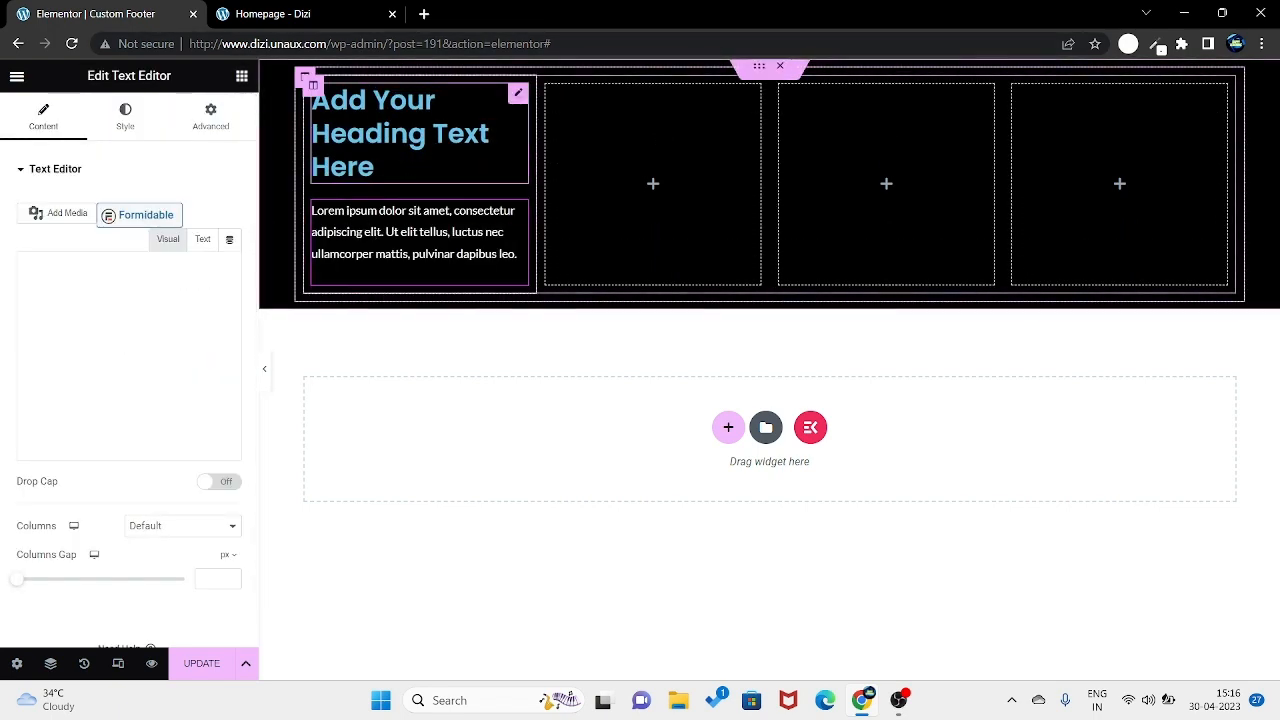
Step: Change the first column's heading text to "Dizi" and align it to the center
click(372, 166)
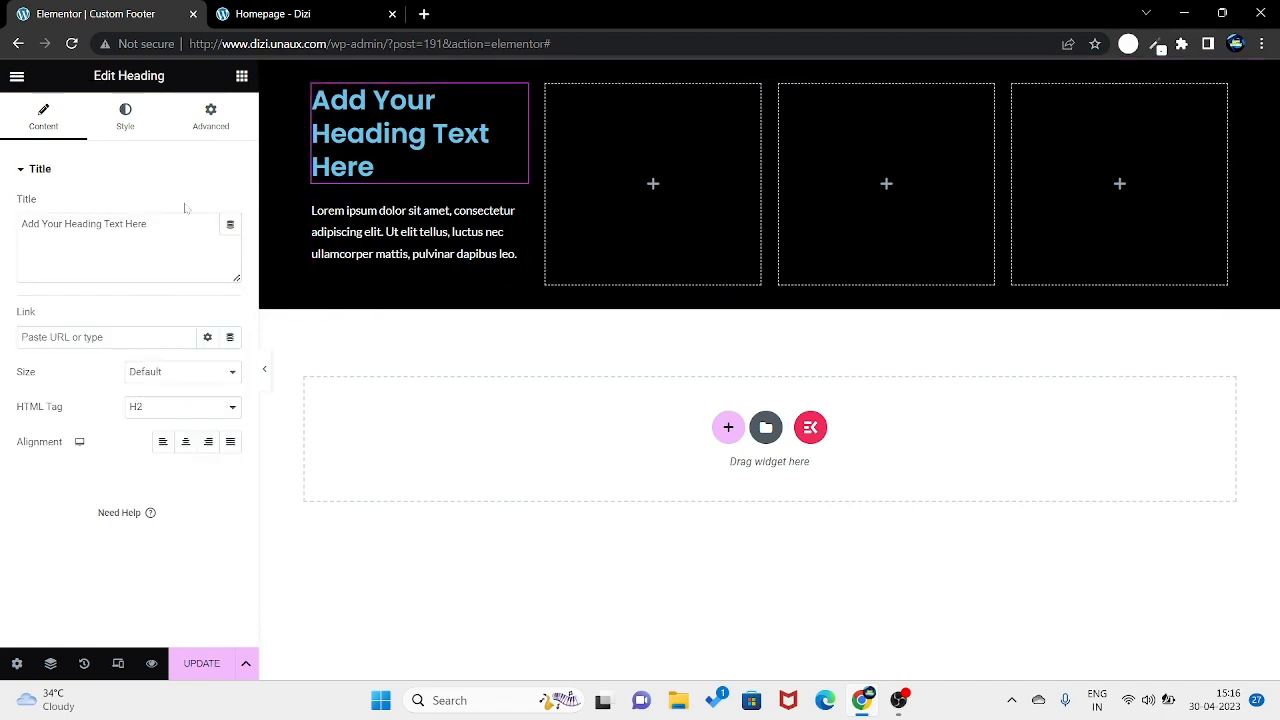
drag(150, 224, 3, 240)
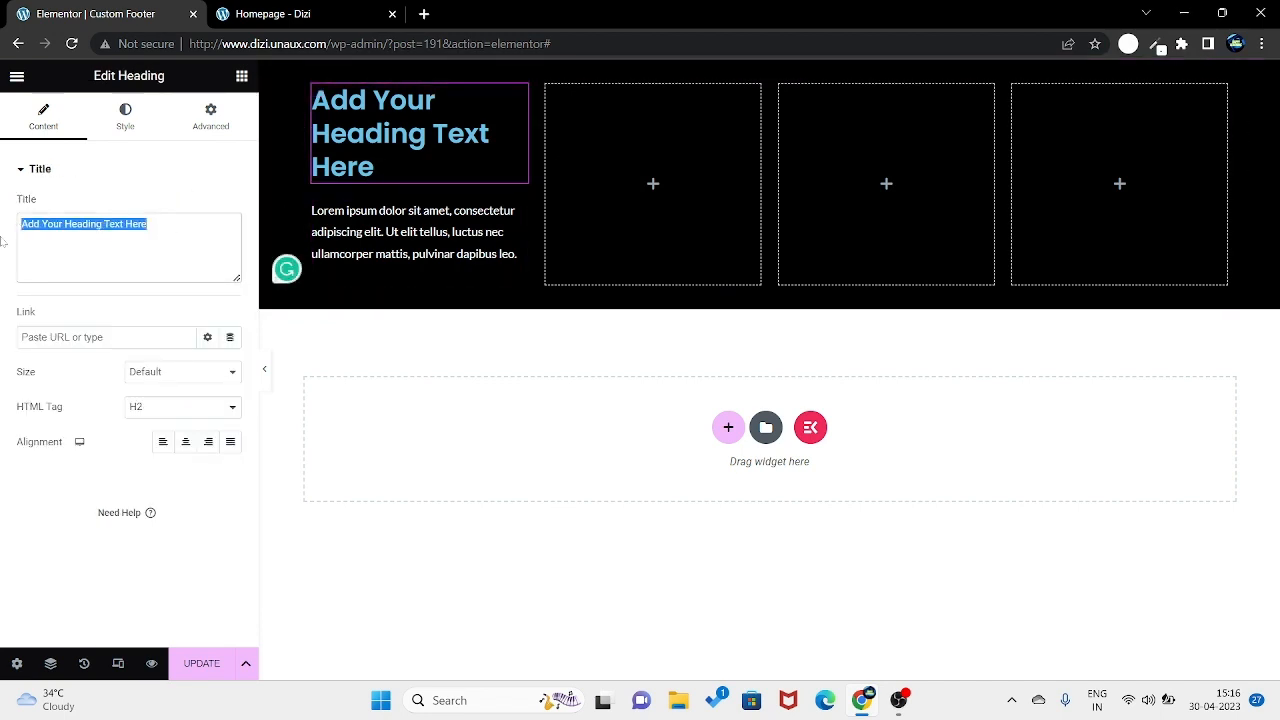
text(Dizi)
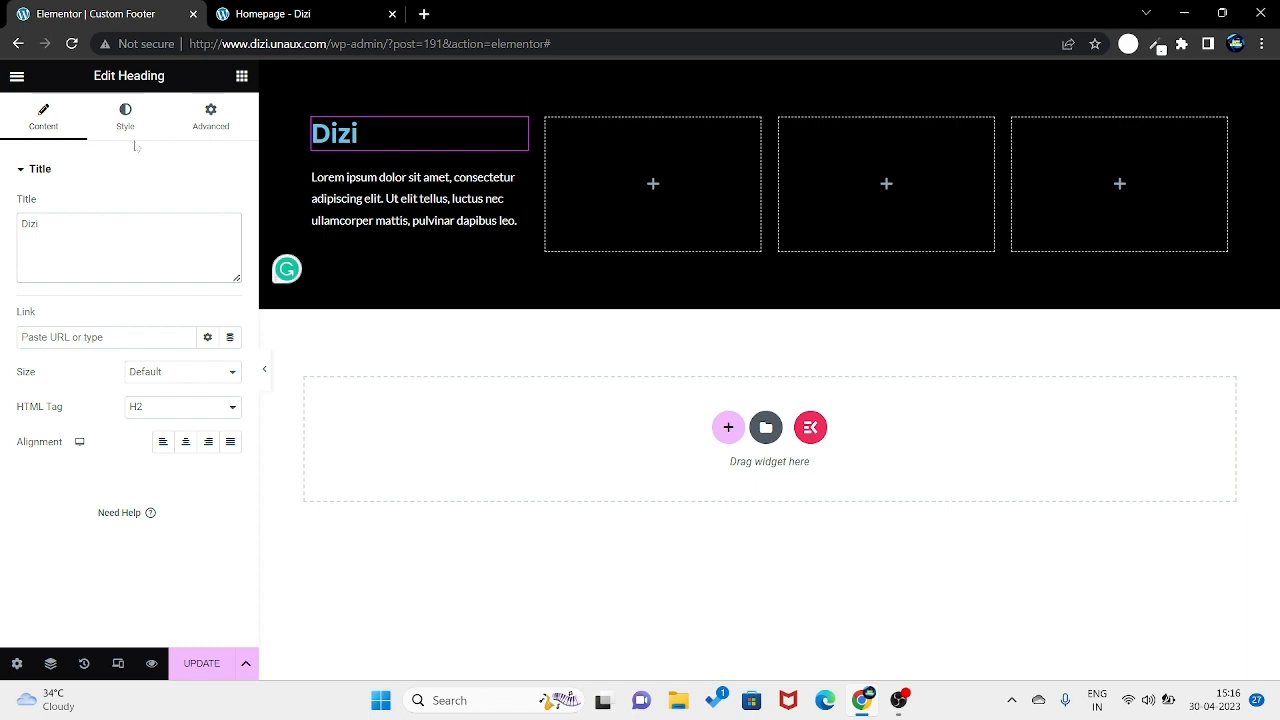
click(185, 441)
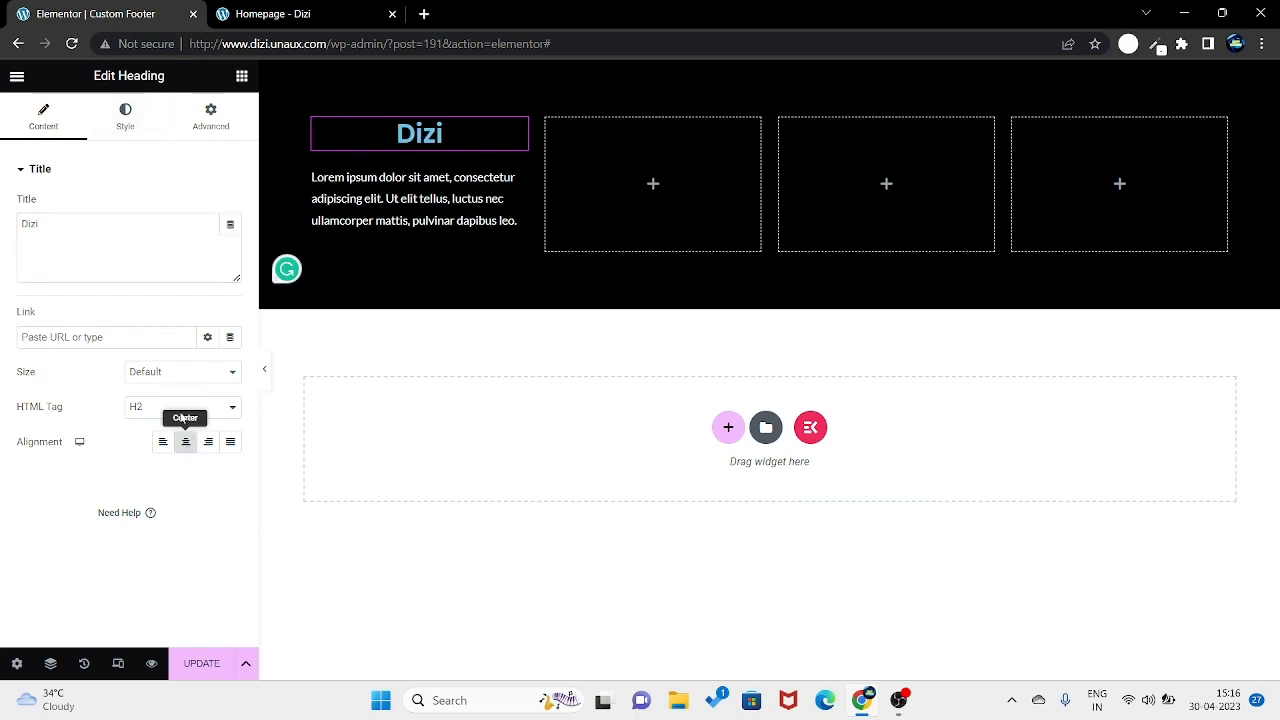
Step: Set the Dizi heading's text color to white, #FFFFFF
click(124, 128)
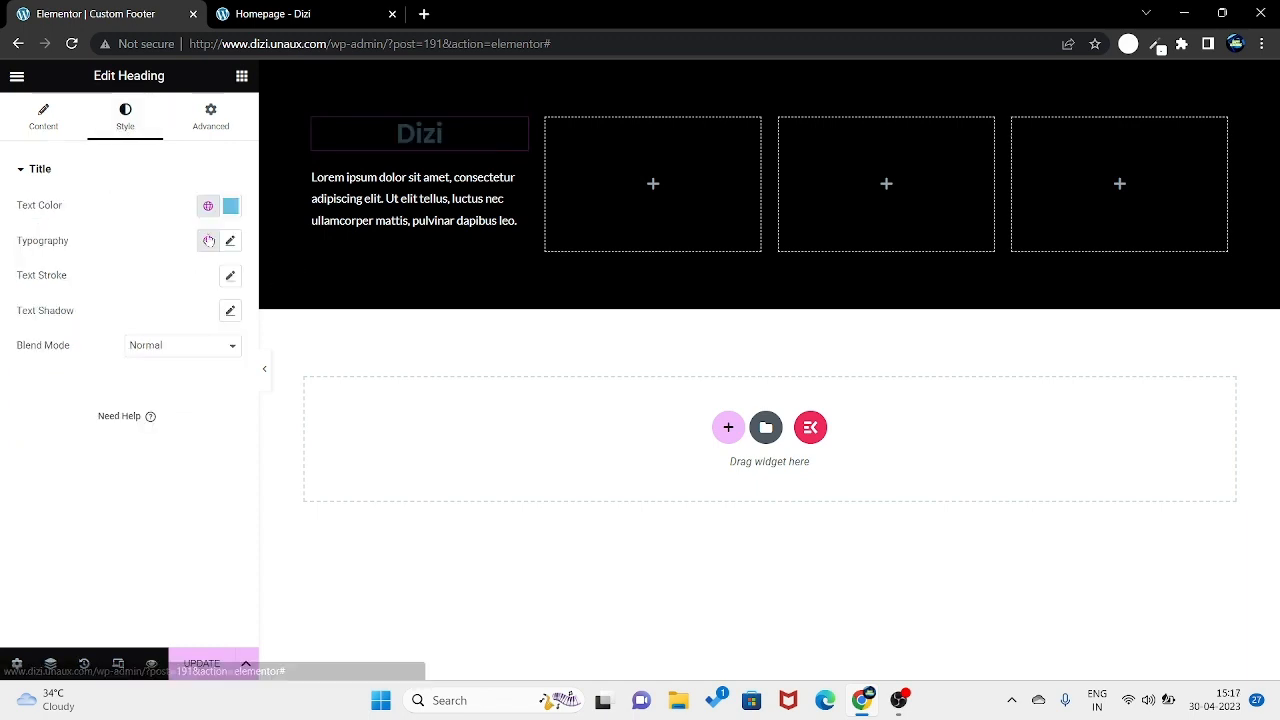
click(230, 205)
drag(131, 351, 3, 178)
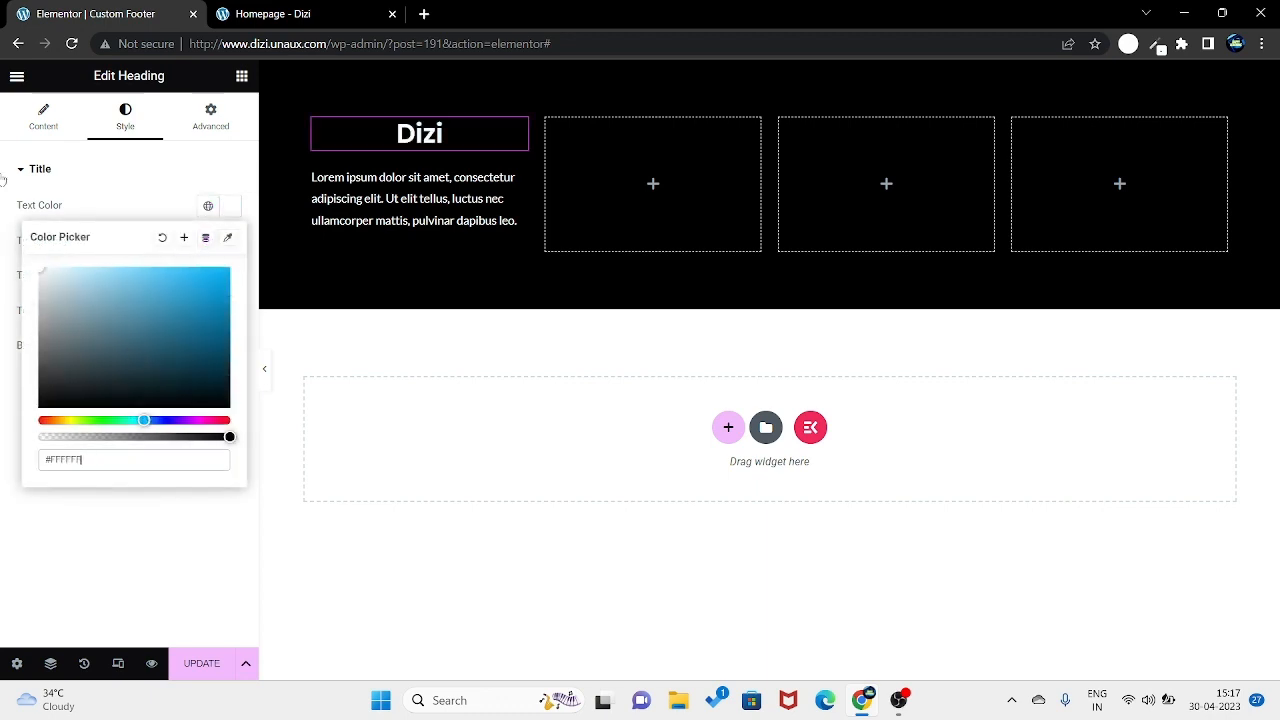
click(162, 184)
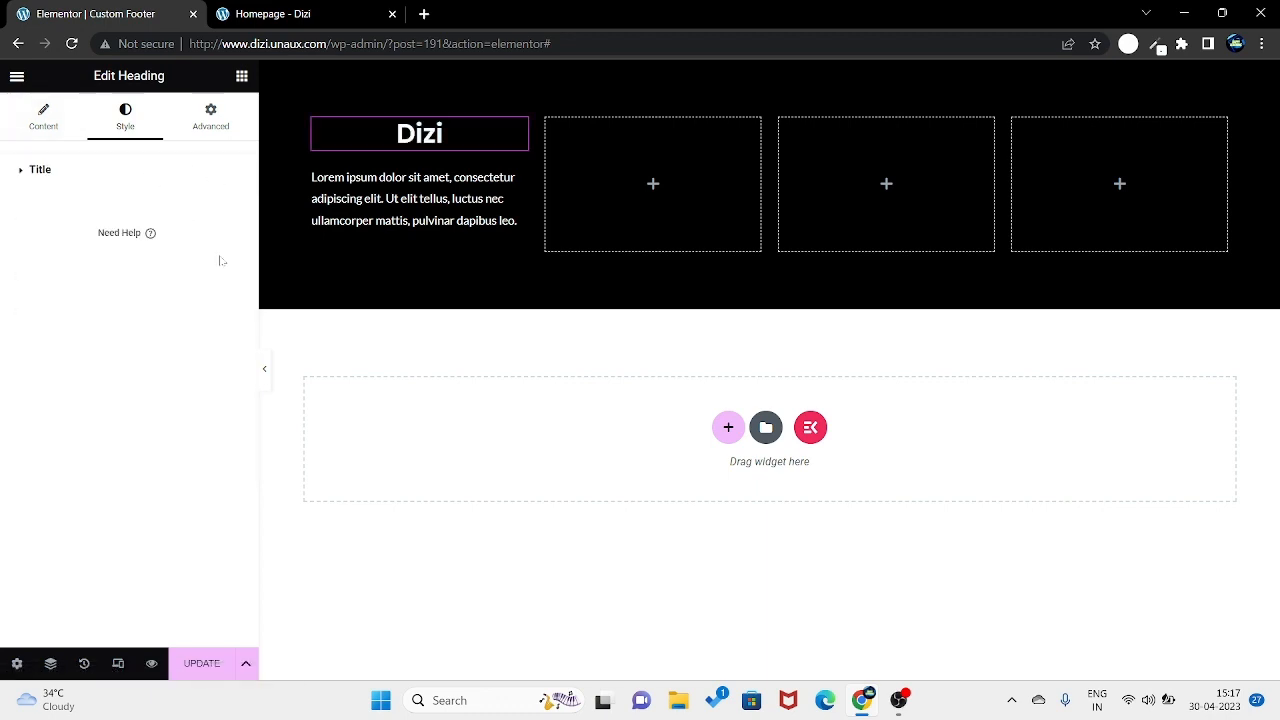
click(128, 175)
Step: Set the Dizi heading's typography to a size of 70 px and a weight of 700 (Bold)
click(208, 240)
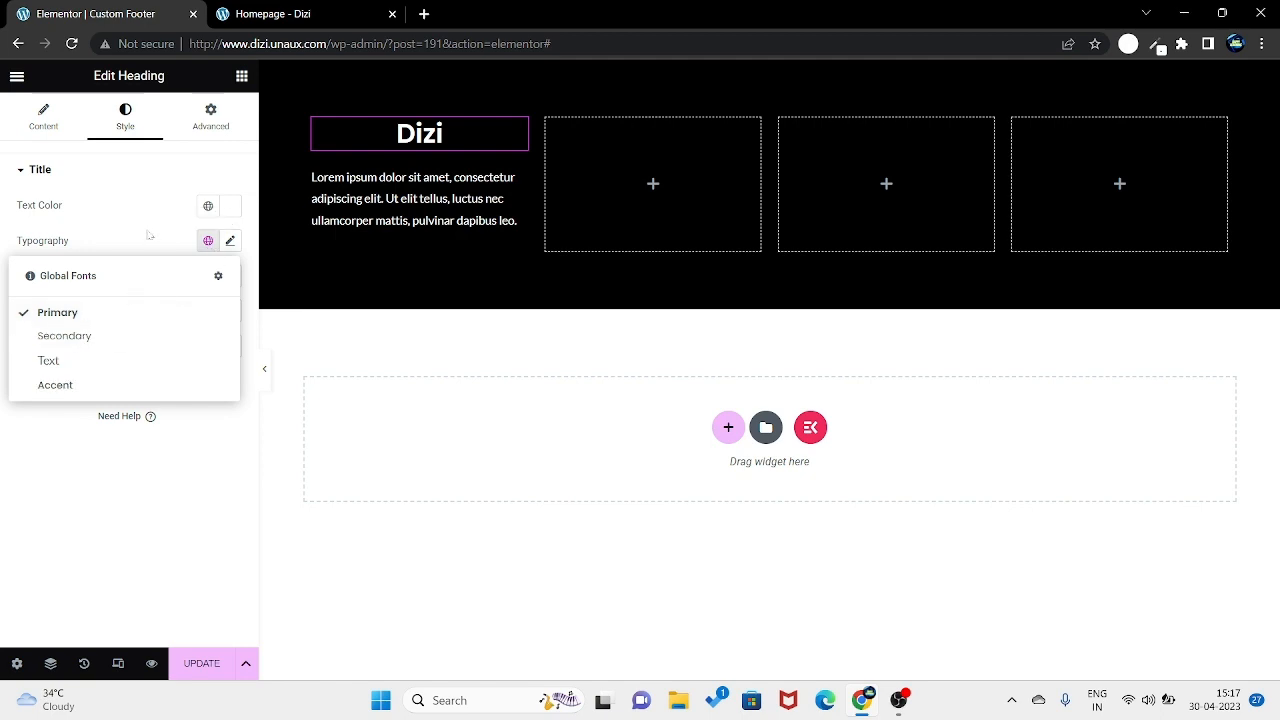
click(230, 240)
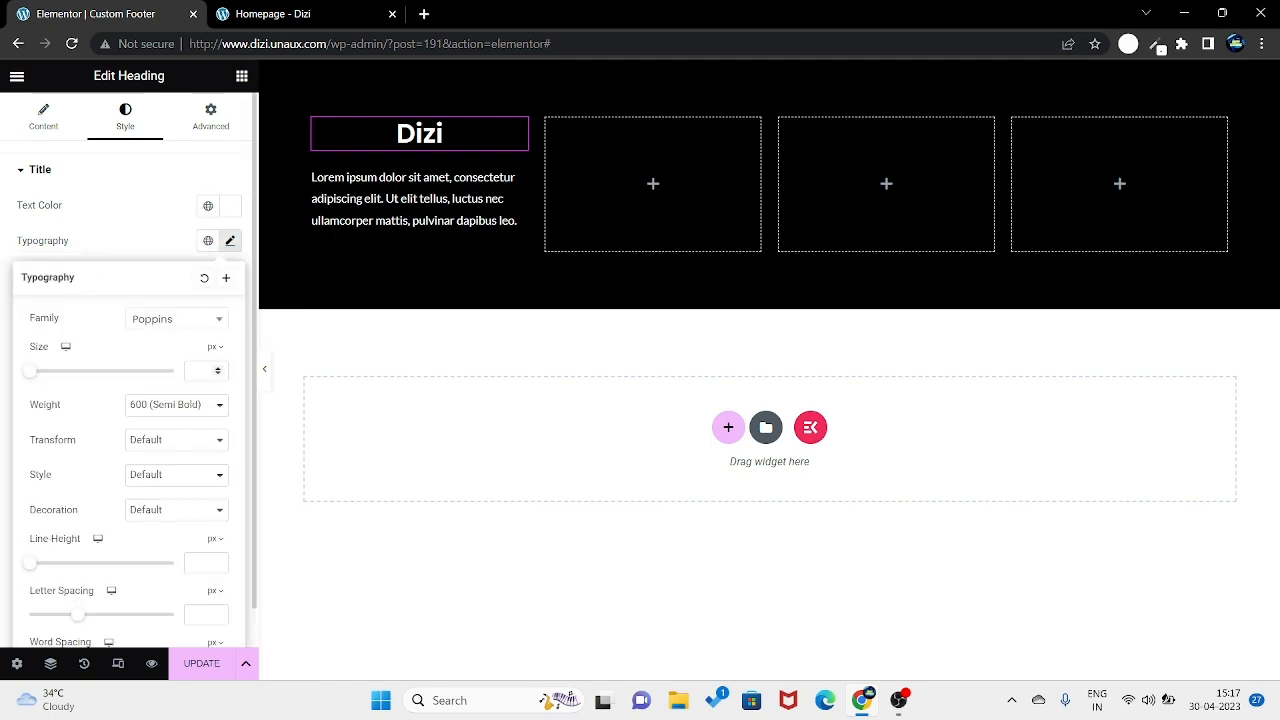
text(70)
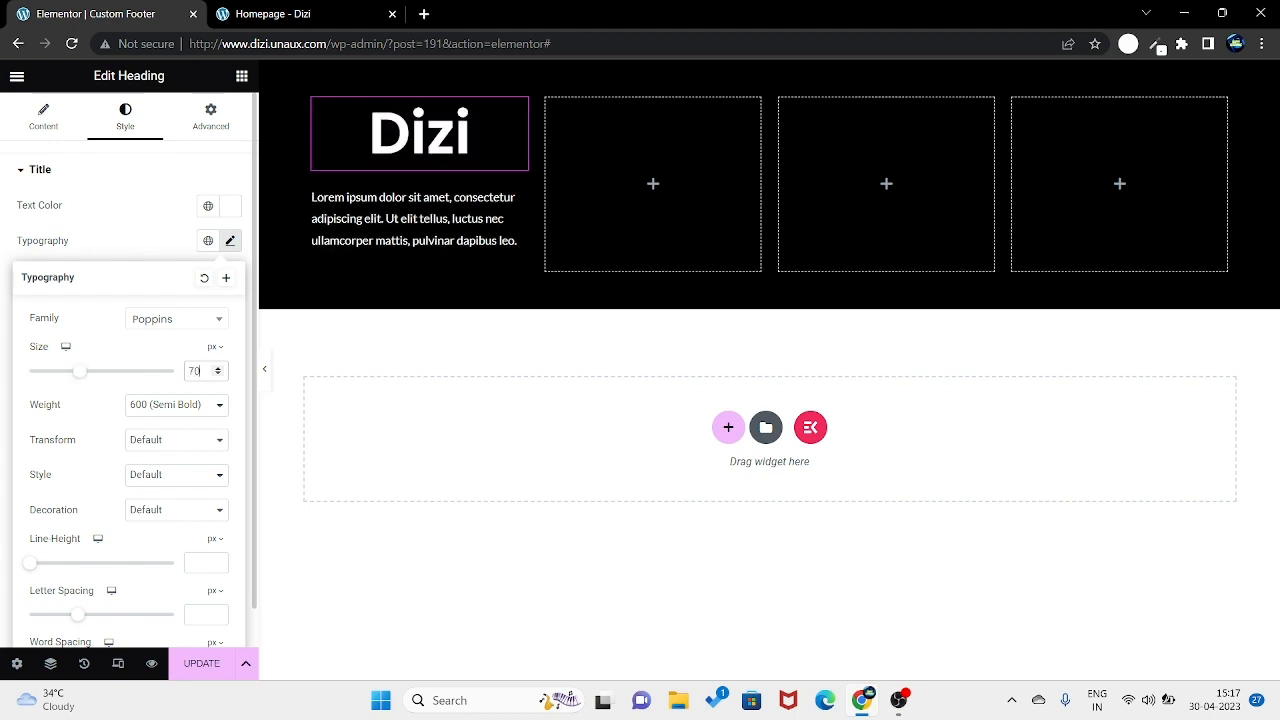
click(185, 404)
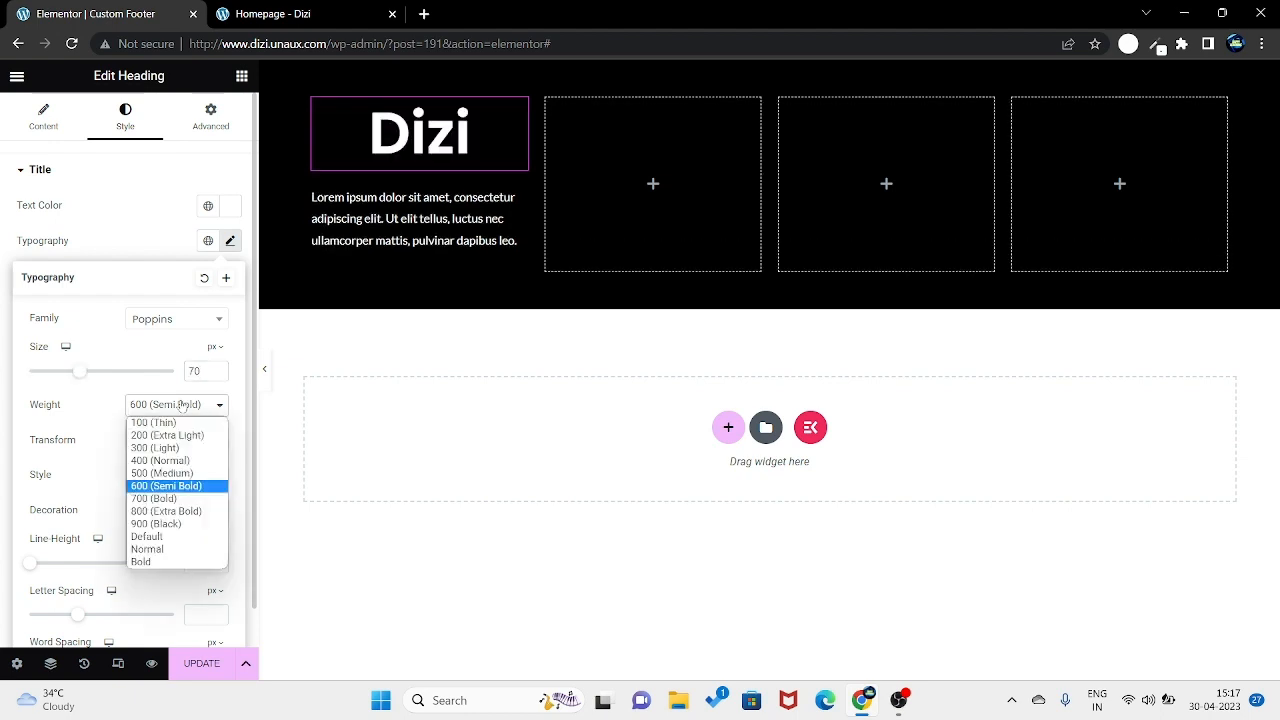
click(164, 528)
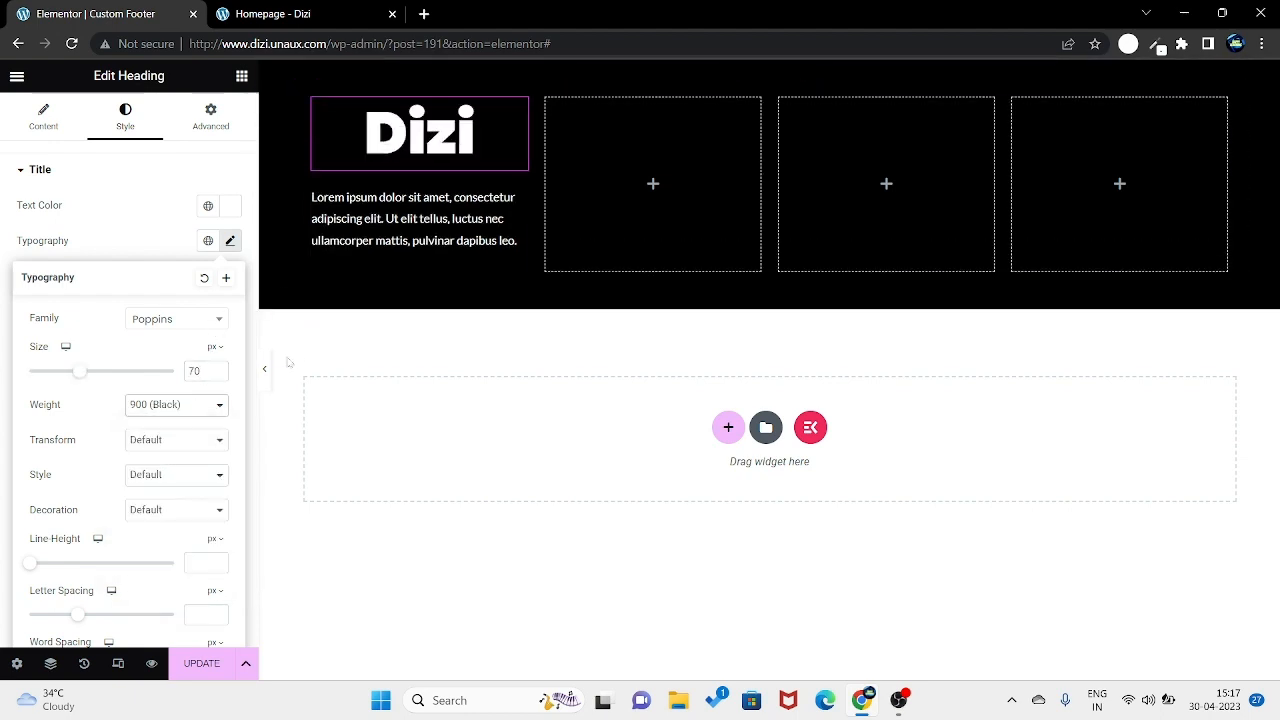
click(178, 405)
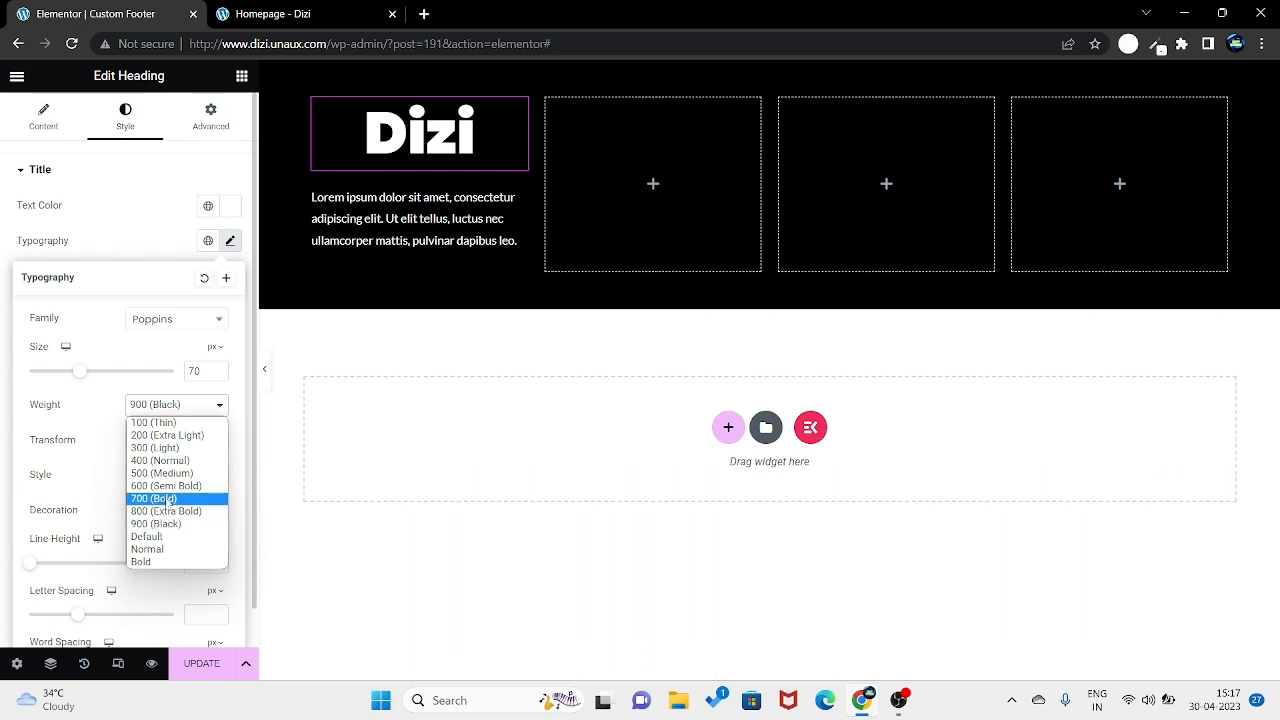
click(155, 498)
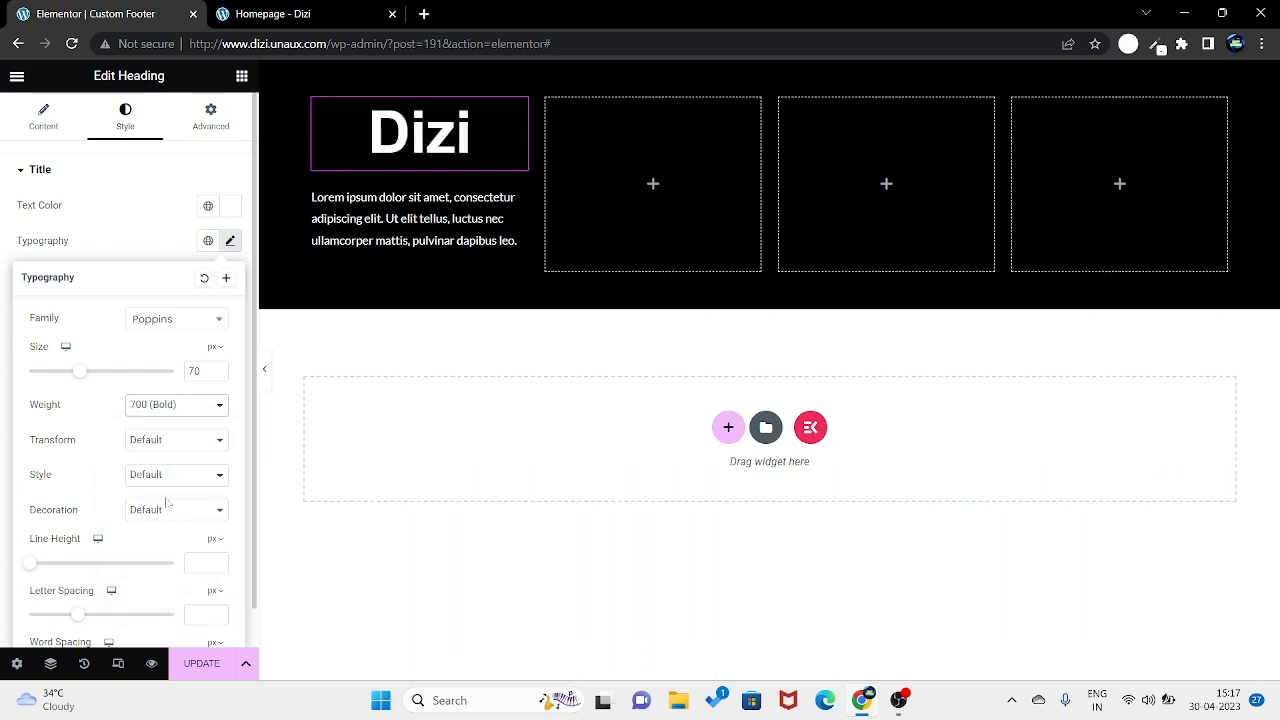
Step: Replace the placeholder paragraph below Dizi with the homepage slider text copied from "ed ut perspiciatis" through "eaque ipsa"
click(372, 231)
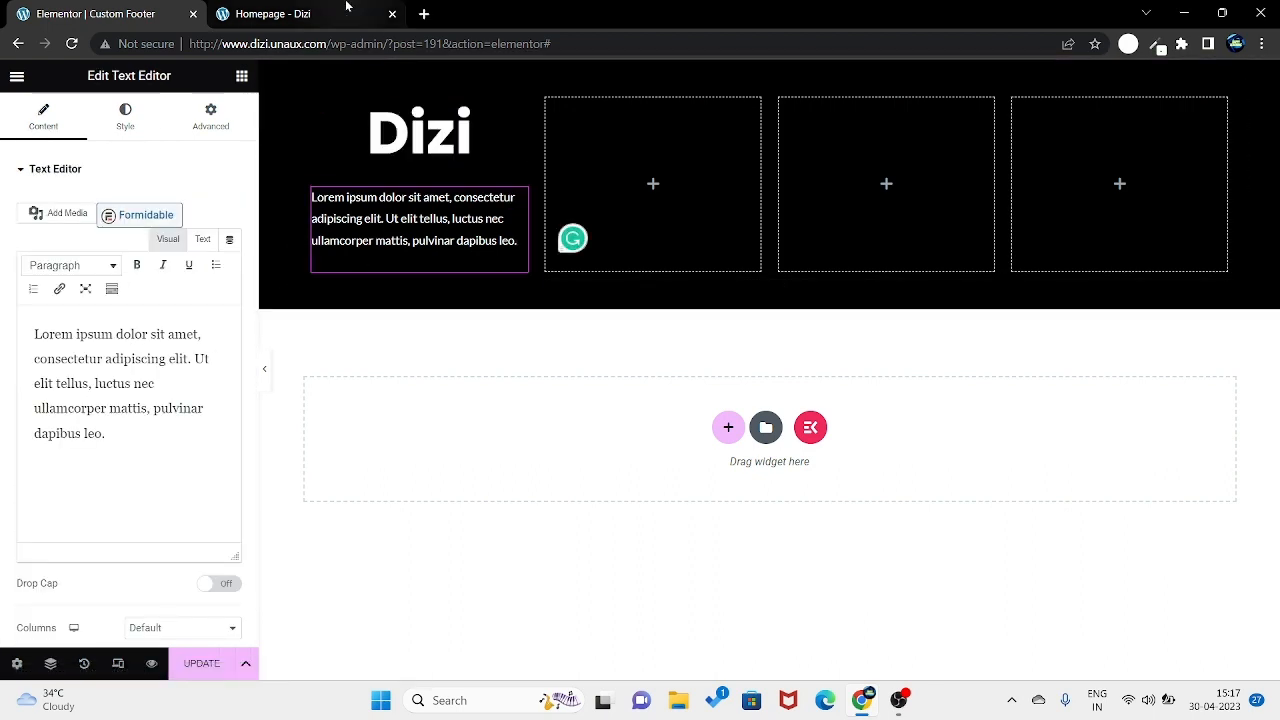
click(349, 10)
scroll(412, 443, down, 4)
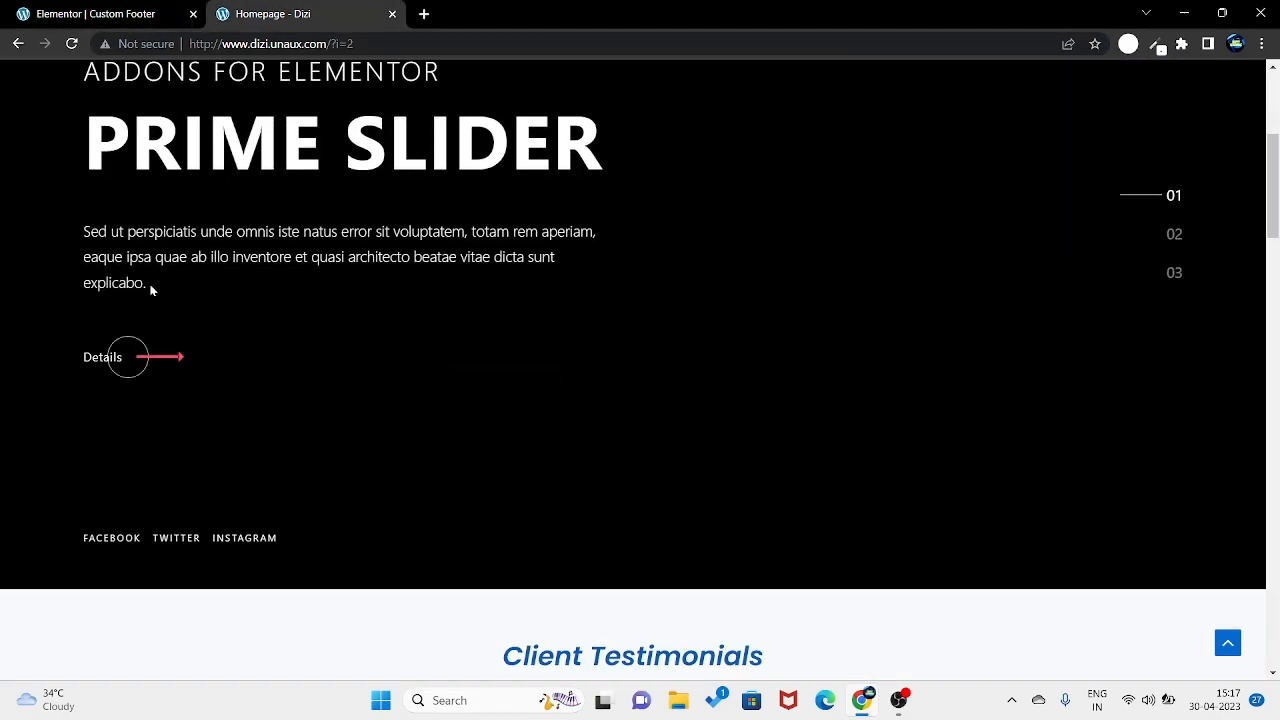
drag(90, 231, 151, 257)
key(ctrl+c)
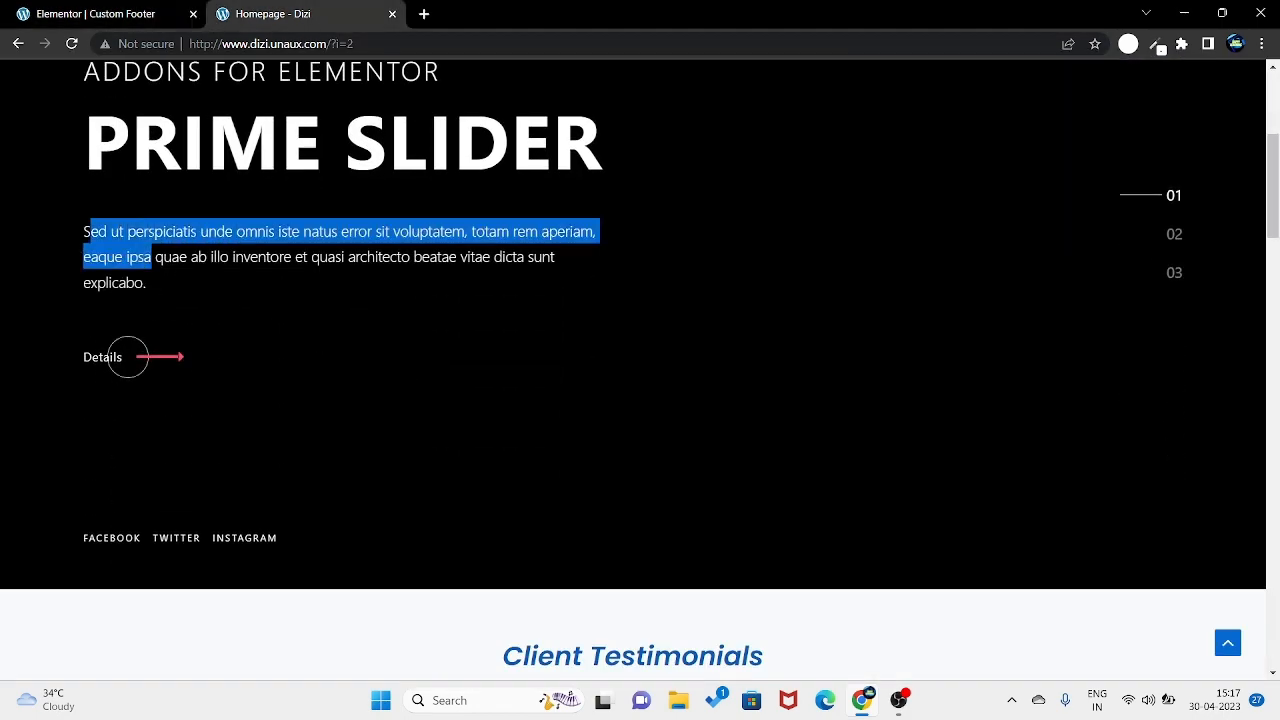
click(4, 4)
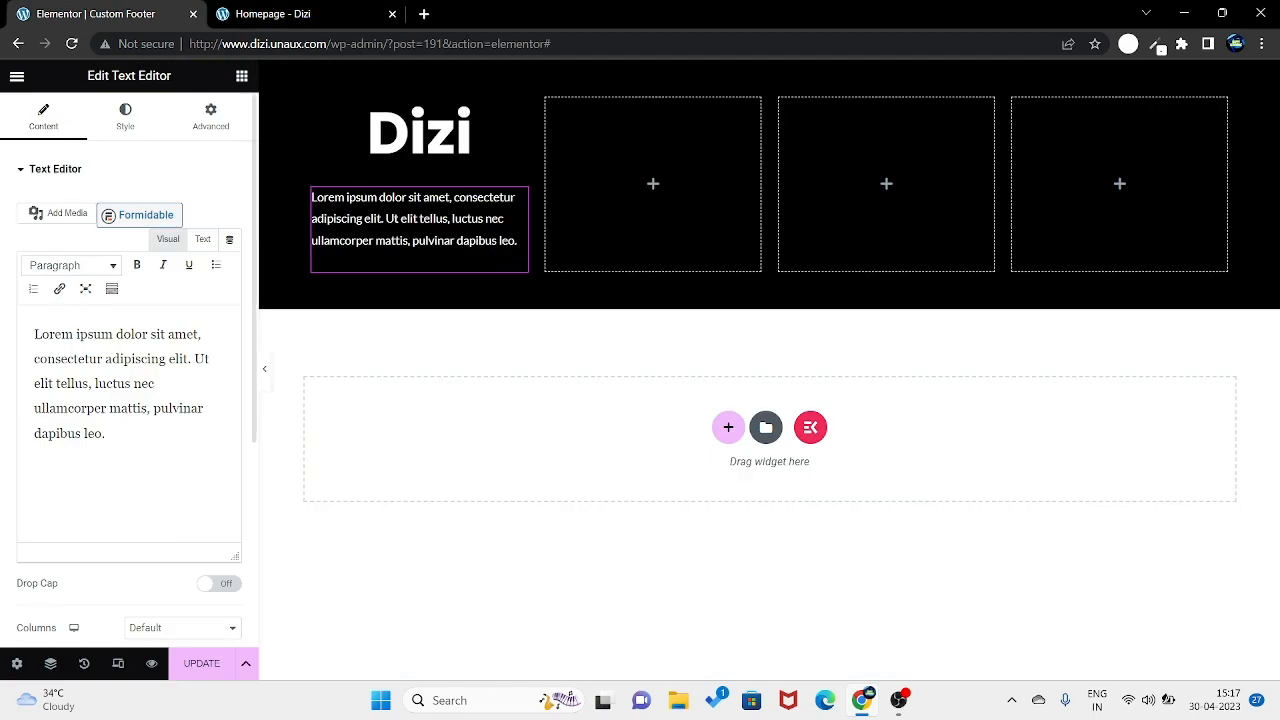
click(156, 384)
key(ctrl+a)
key(ctrl+v)
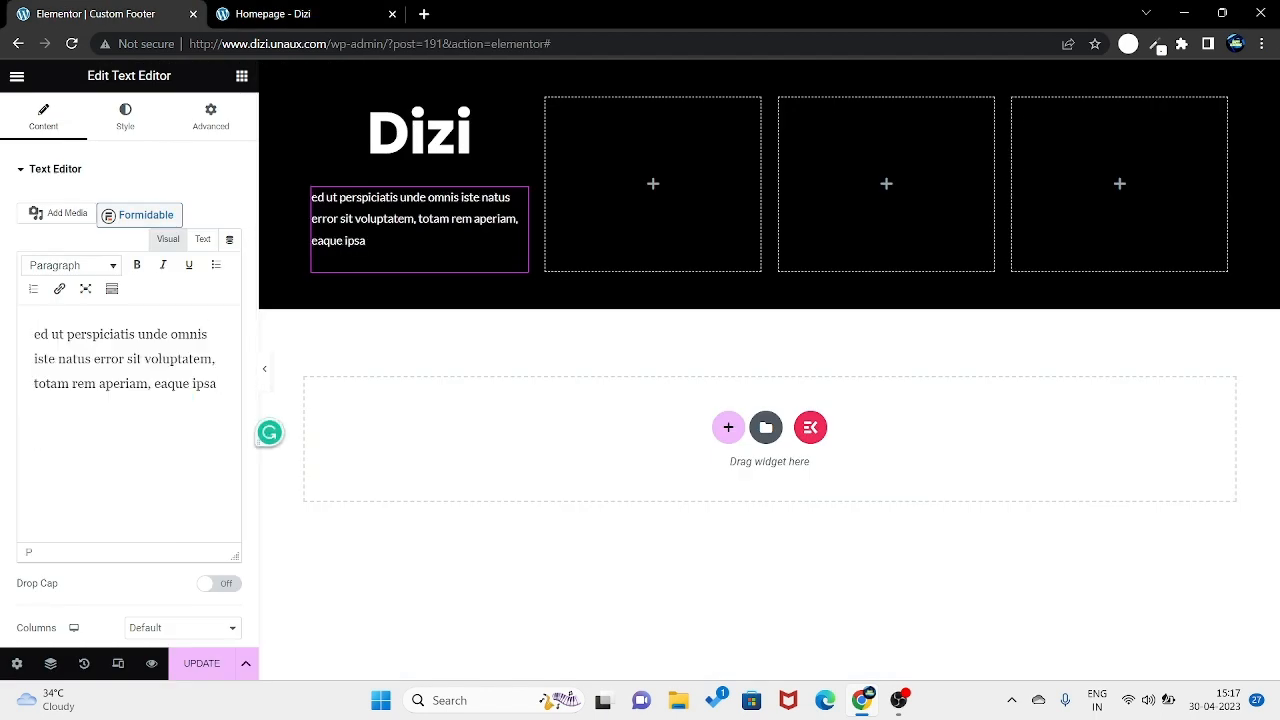
Step: Center the paragraph below the Dizi heading and set its font size to 16 px
click(122, 120)
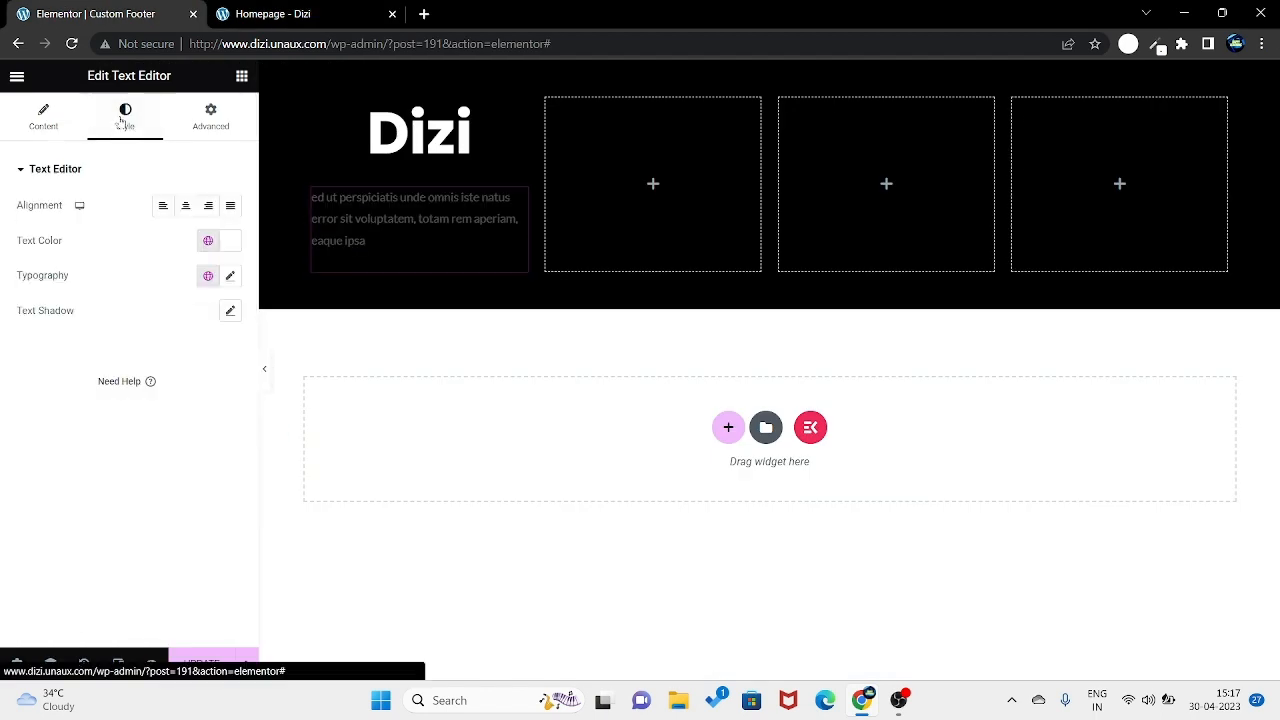
click(186, 208)
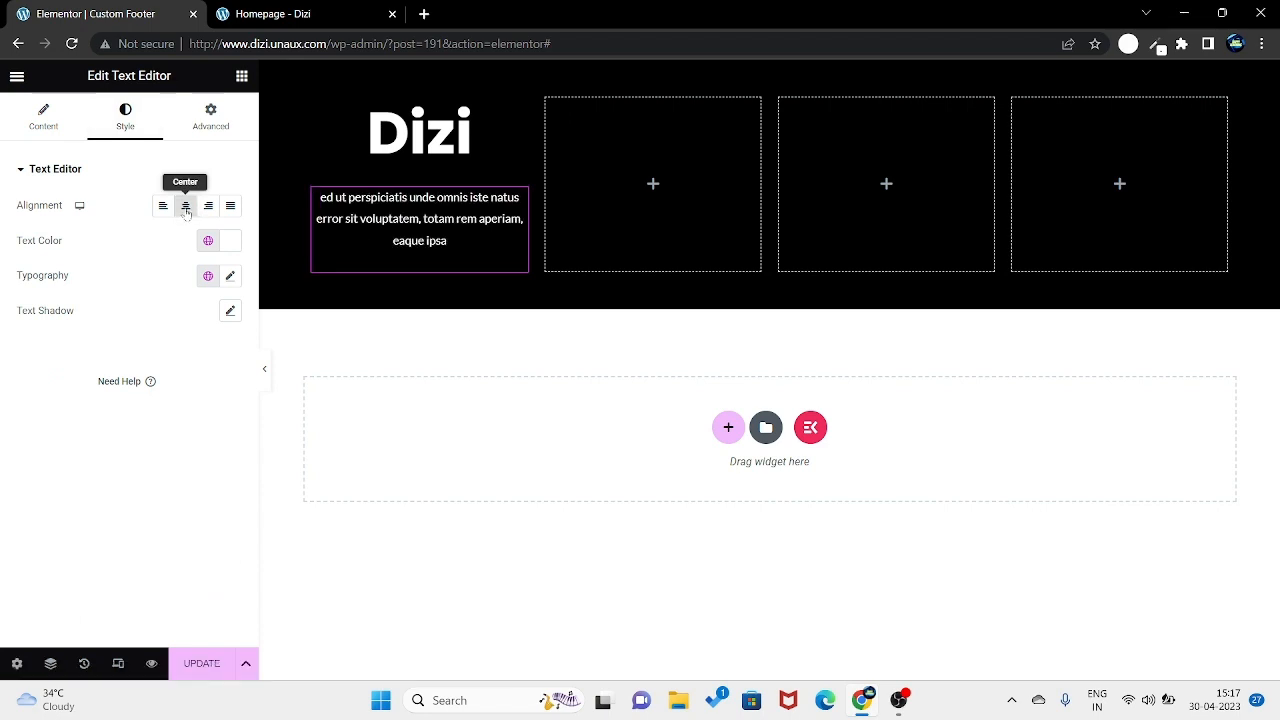
click(229, 275)
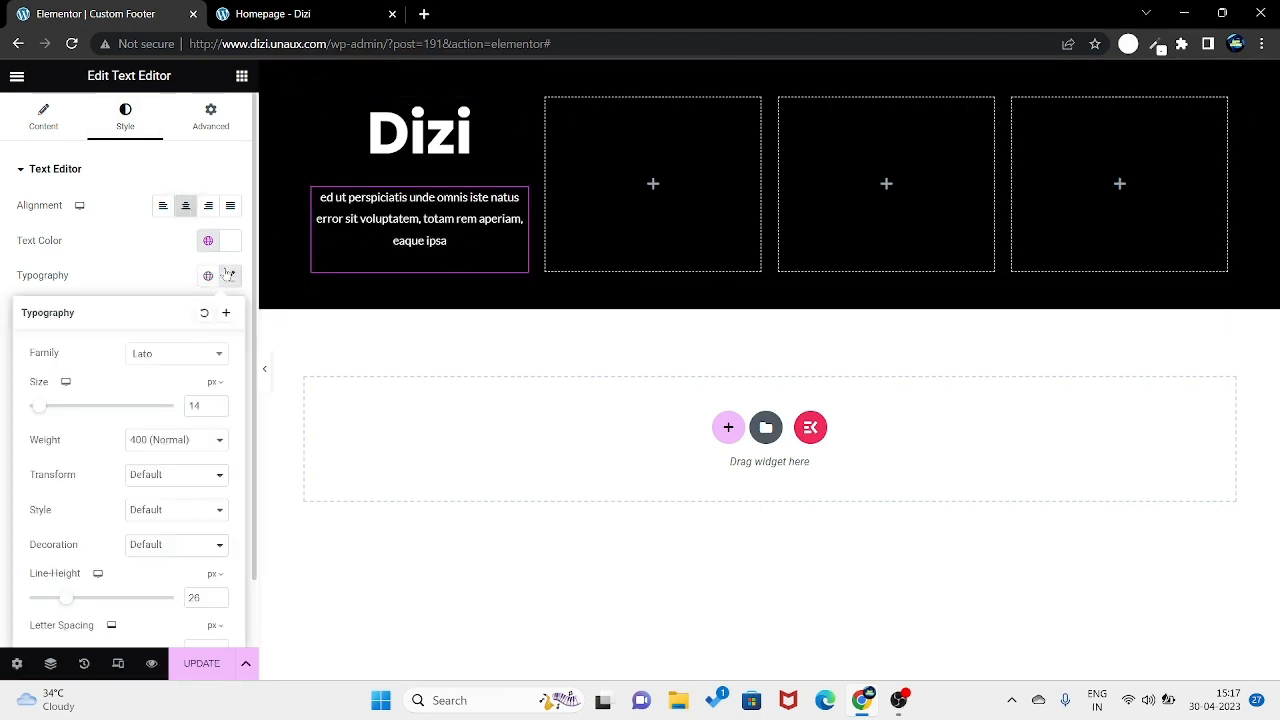
text(16)
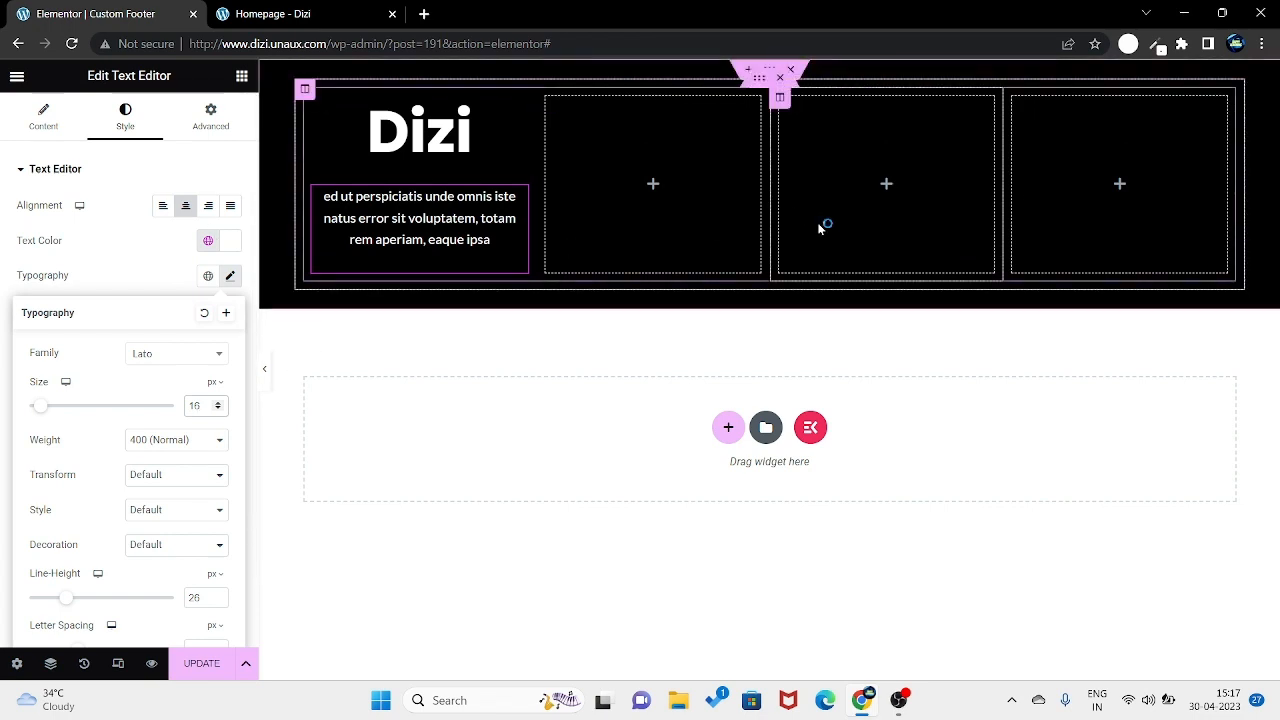
Step: Add a Heading widget to the second column with the title "Contact" and center alignment
click(610, 185)
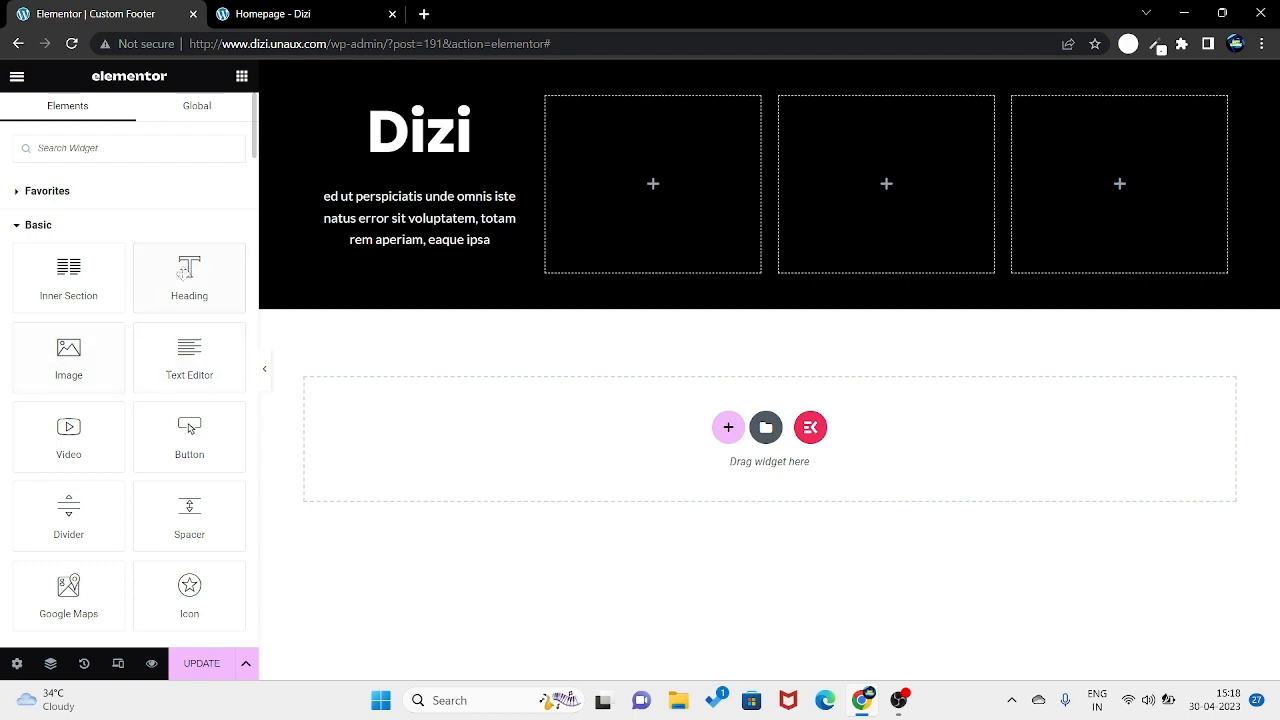
drag(185, 275, 600, 180)
drag(626, 172, 626, 173)
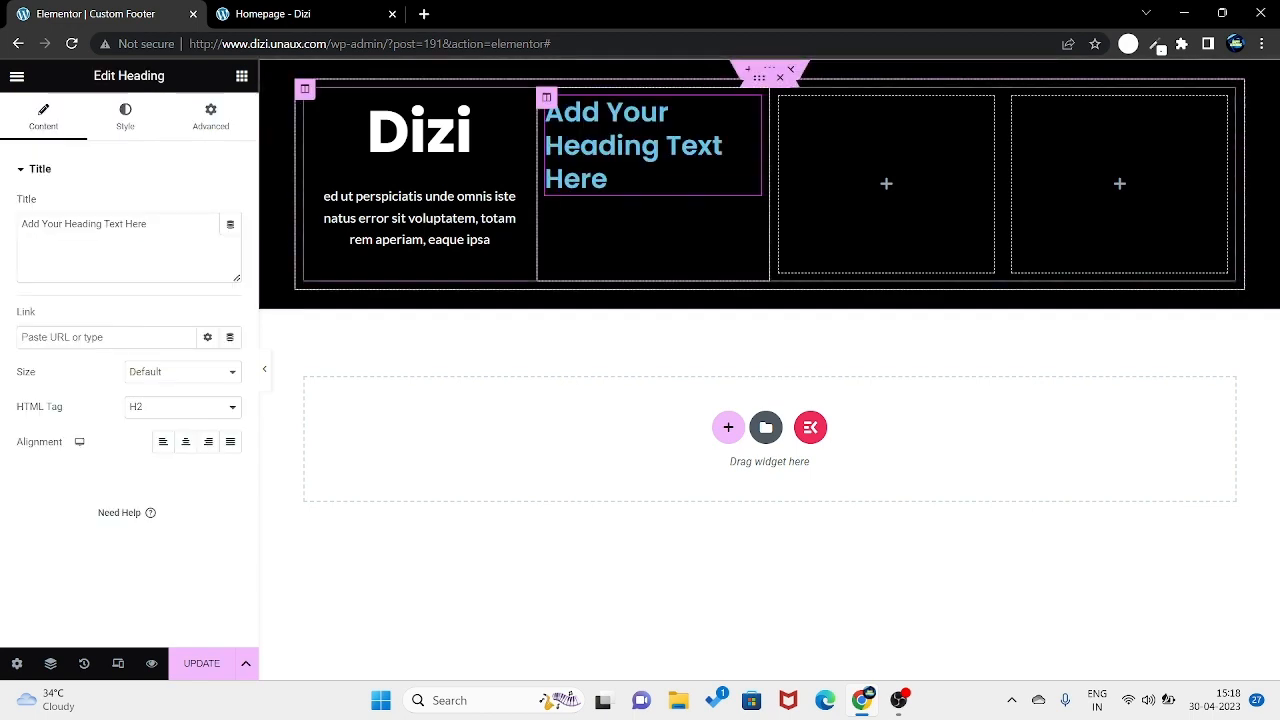
drag(148, 224, 3, 250)
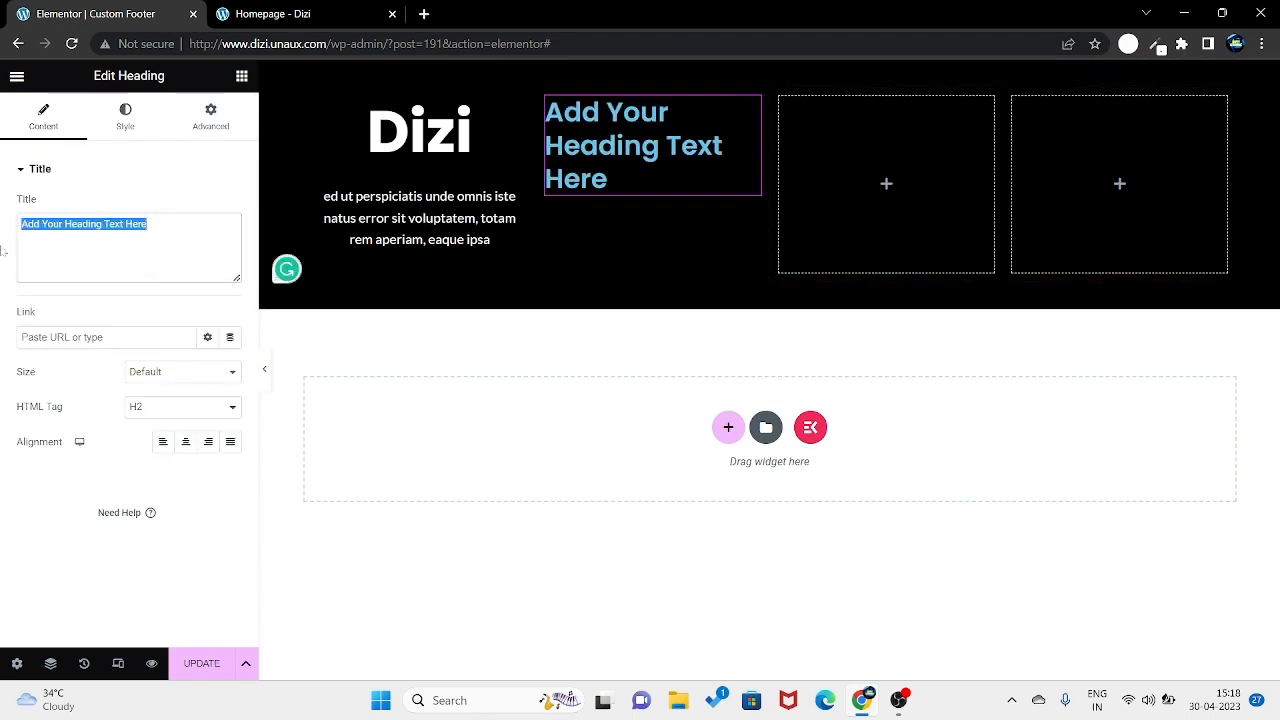
text(Contact)
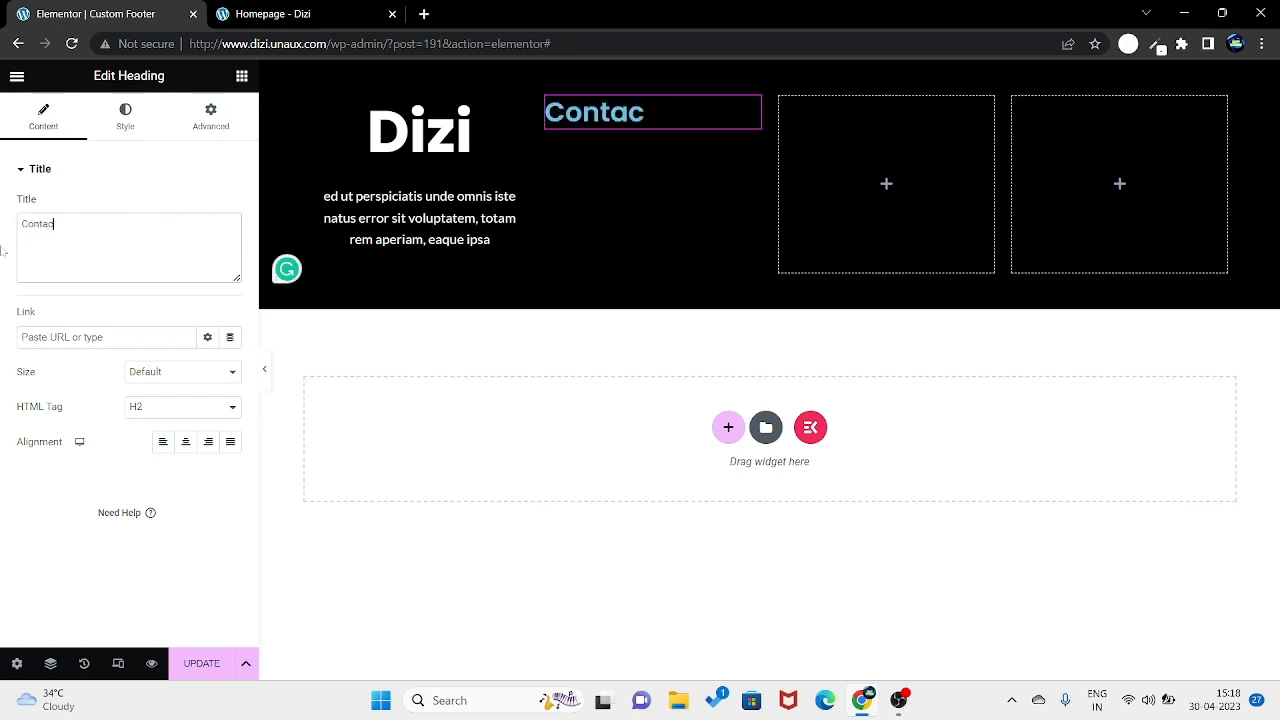
click(185, 441)
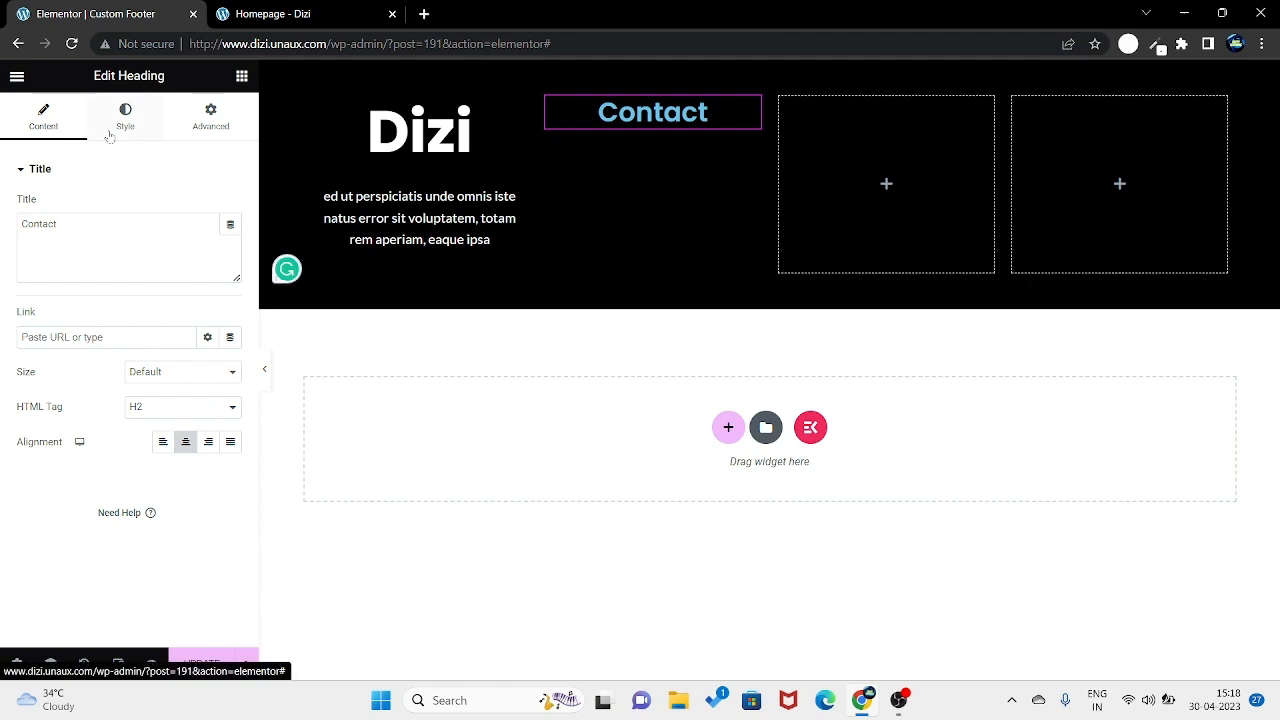
Step: Set the Contact heading's text color to near-white, #F1FBFF
click(110, 134)
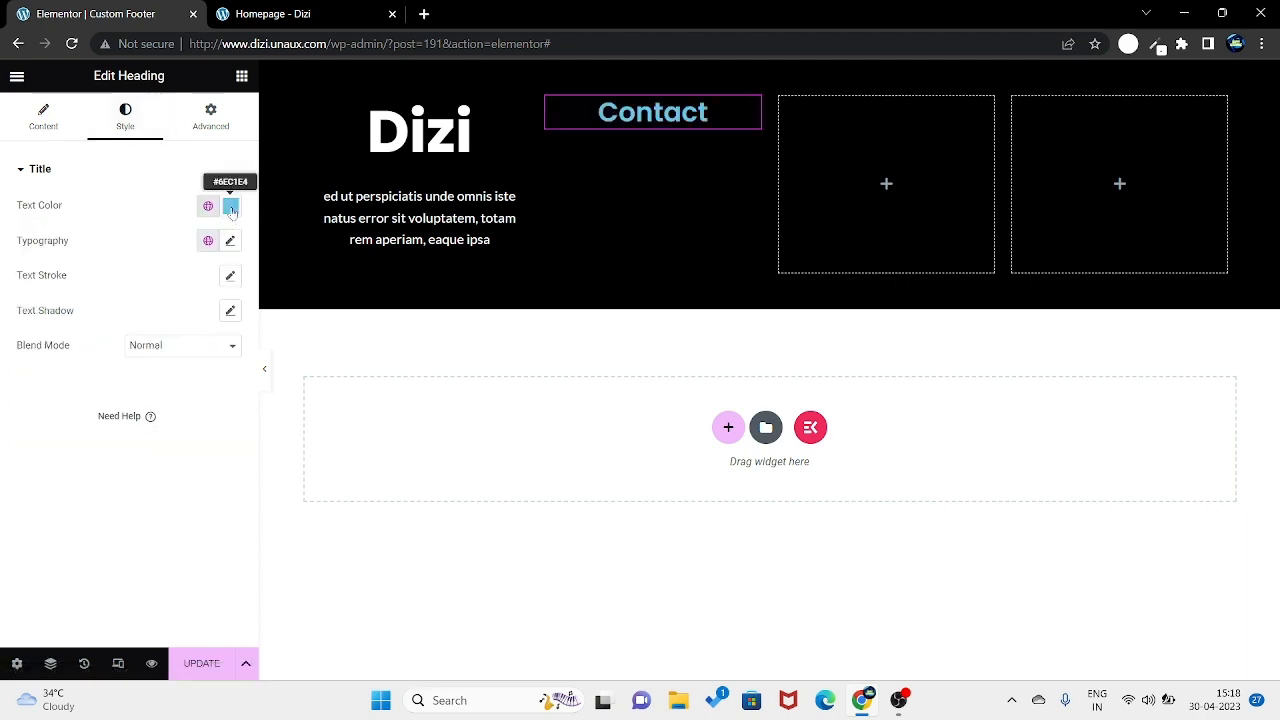
click(230, 206)
drag(137, 280, 48, 268)
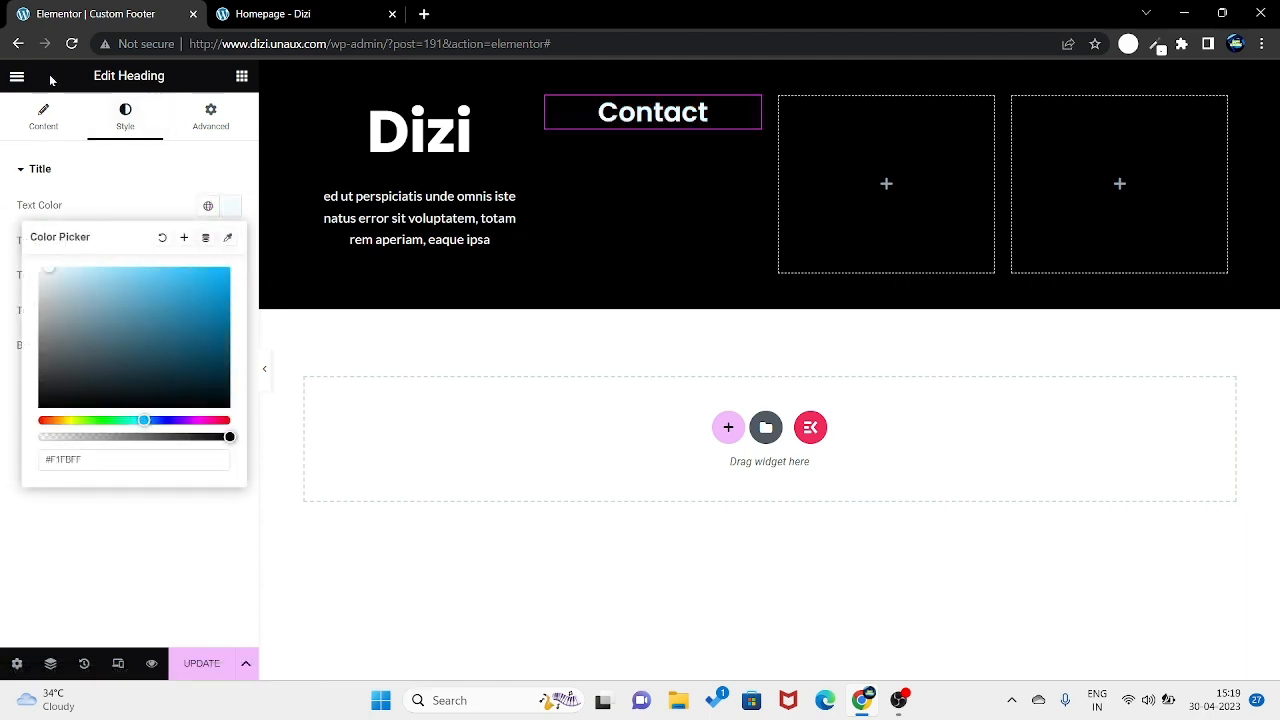
Step: Find the Icon List widget by searching for "list" and place it below the Contact heading
click(242, 76)
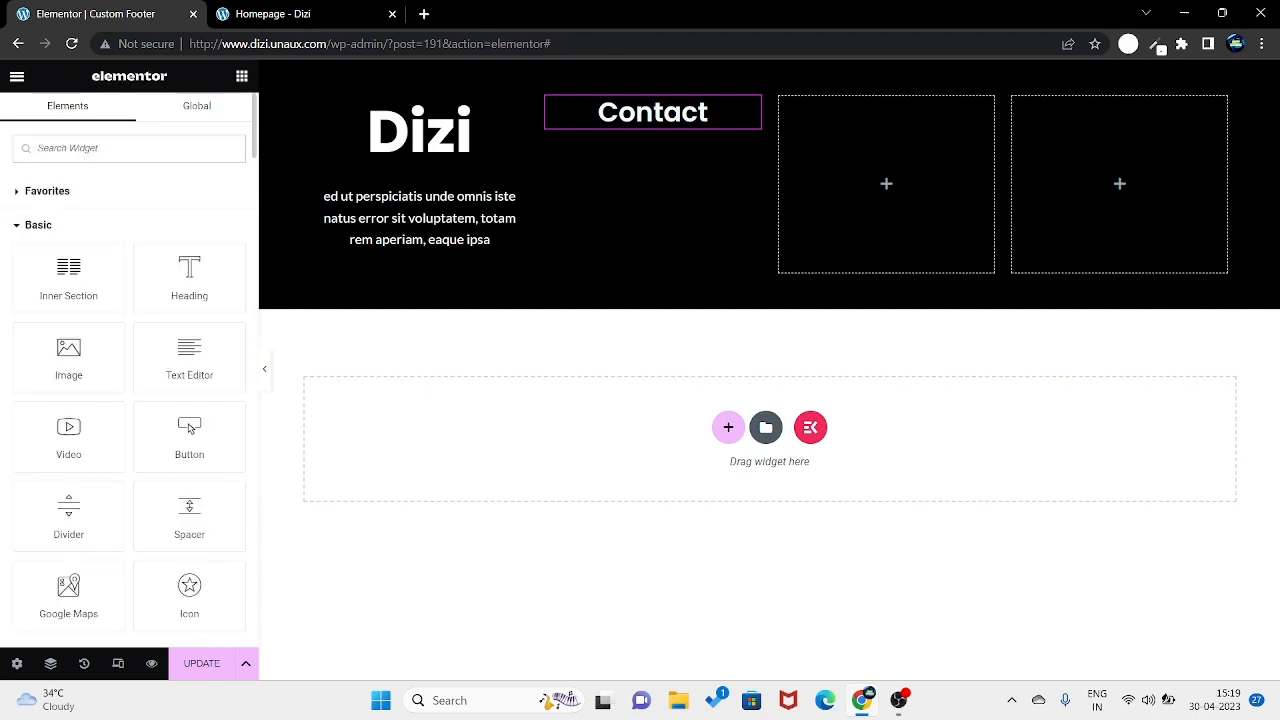
text(list)
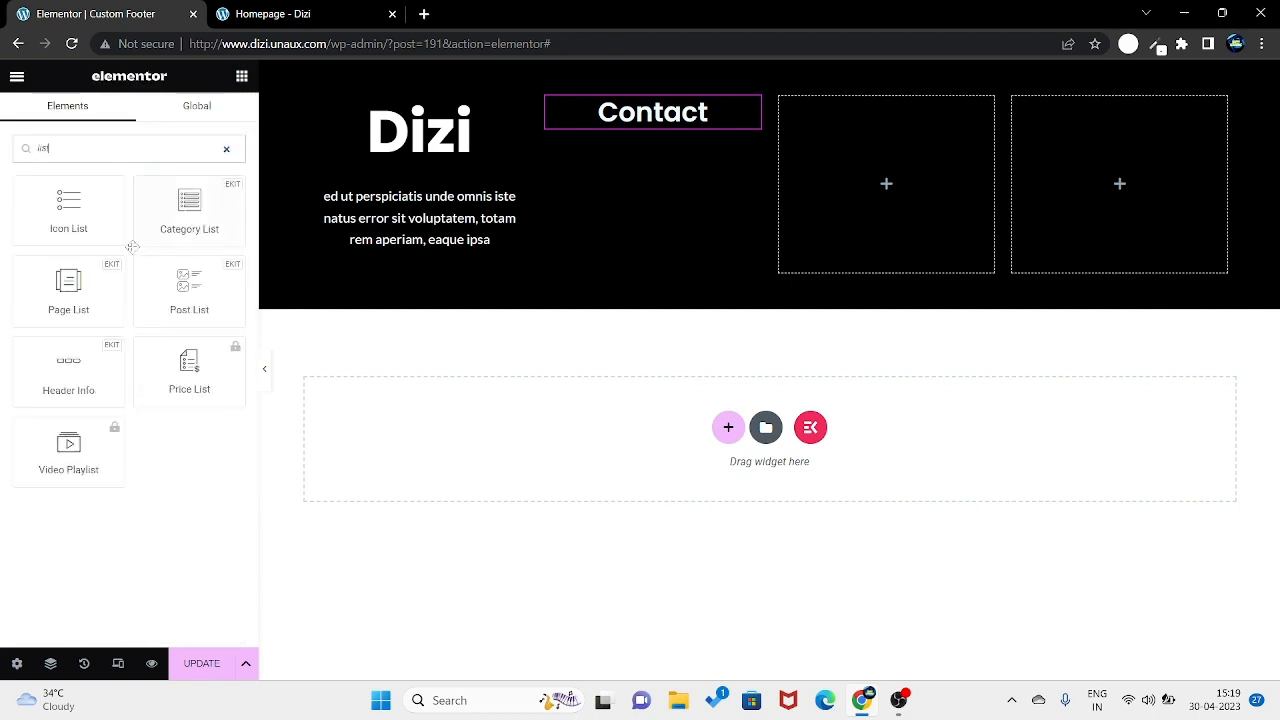
drag(58, 240, 610, 135)
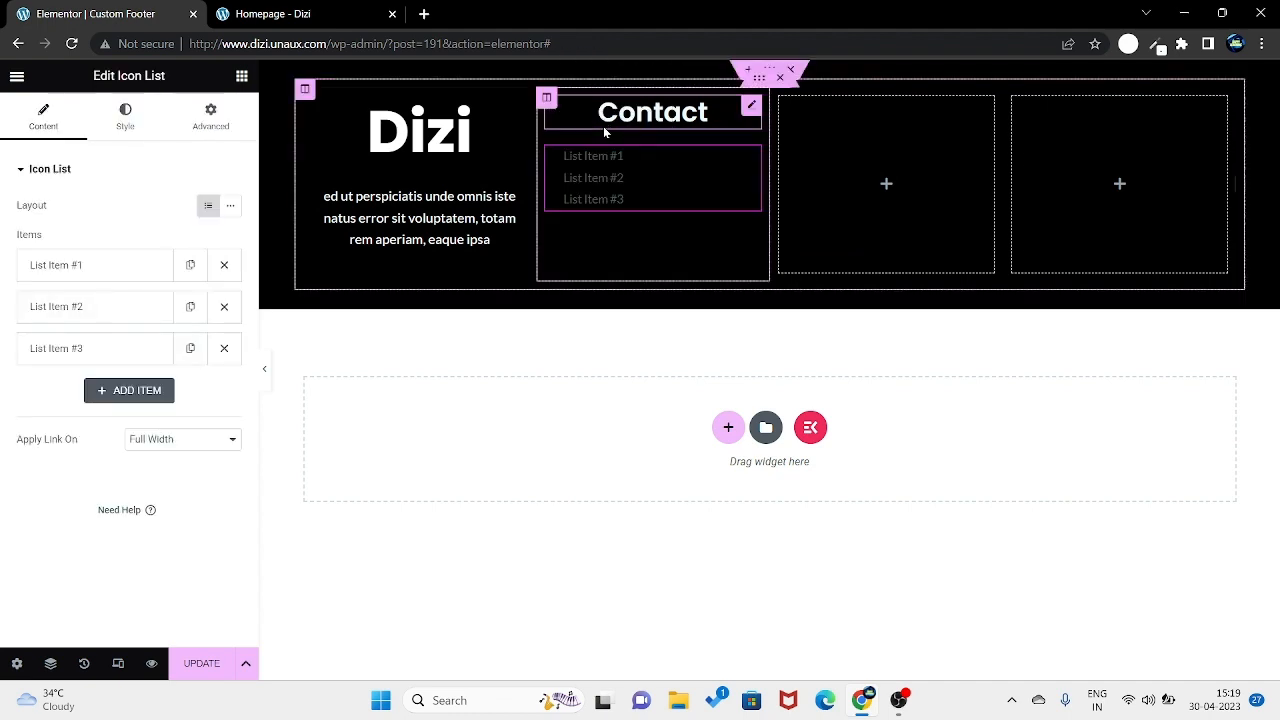
Step: Rename the three icon list items to Home, About and Contact
click(133, 266)
drag(95, 324, 3, 327)
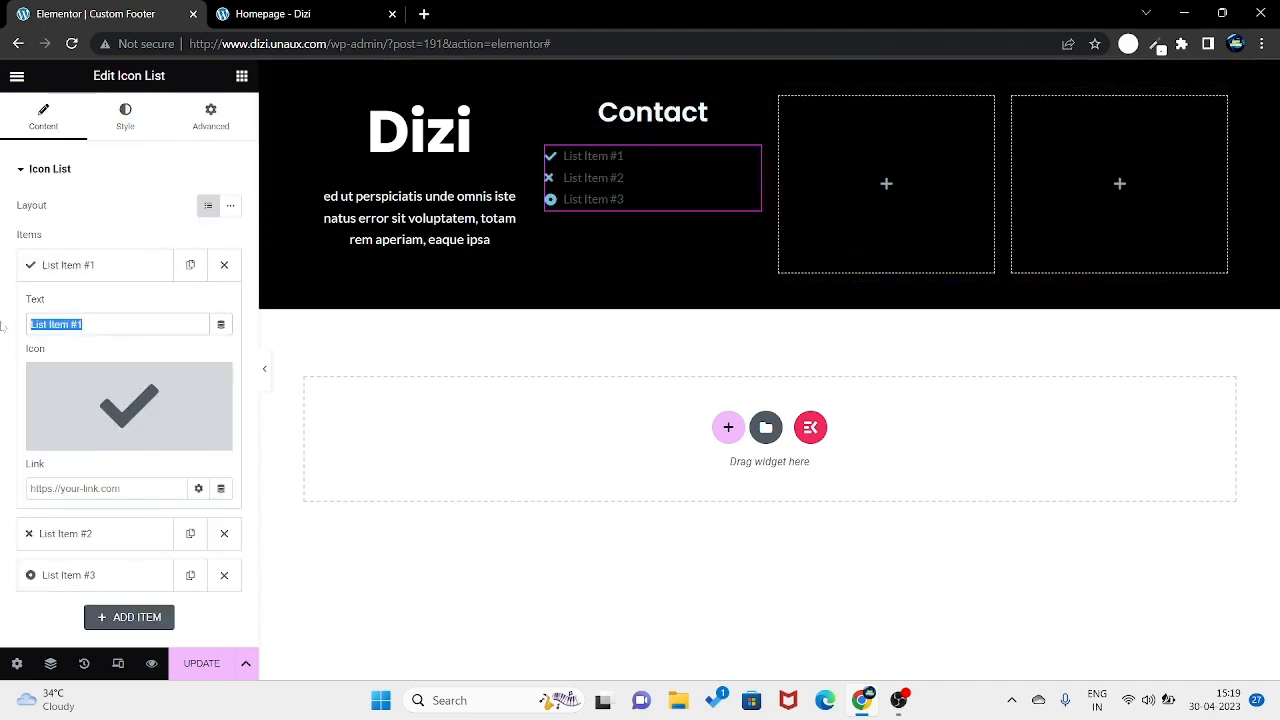
text(Home)
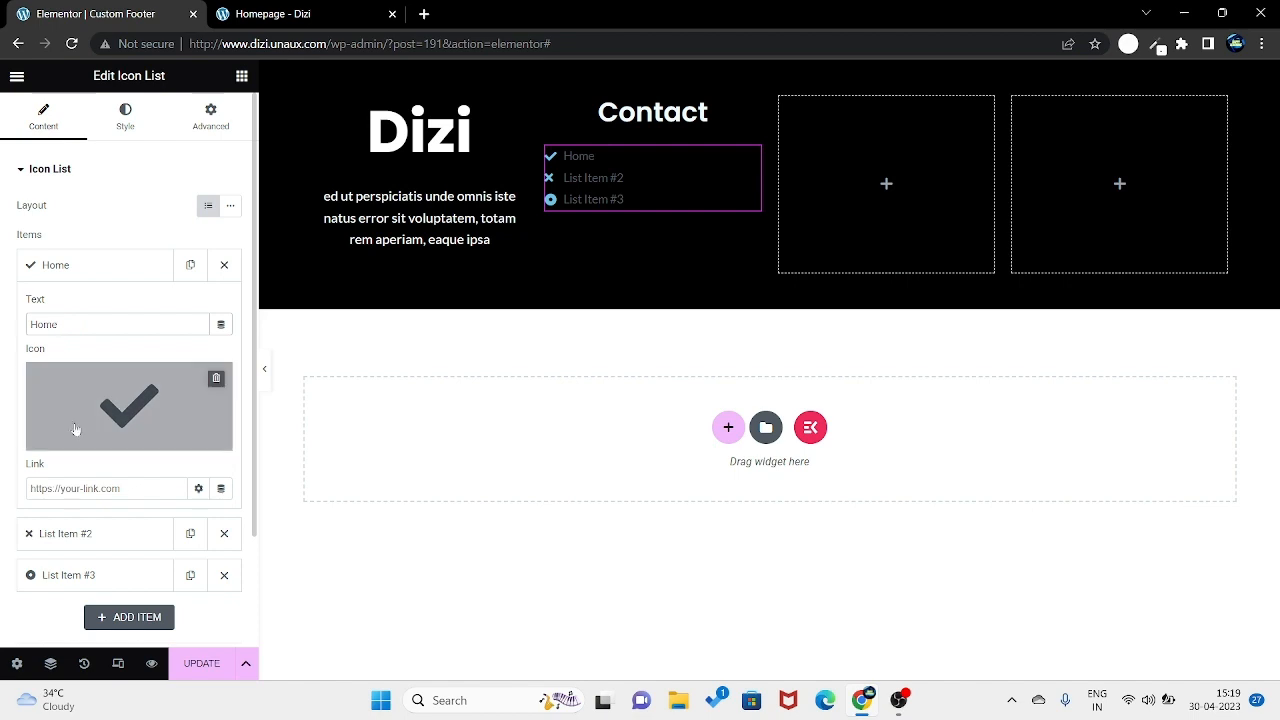
click(35, 536)
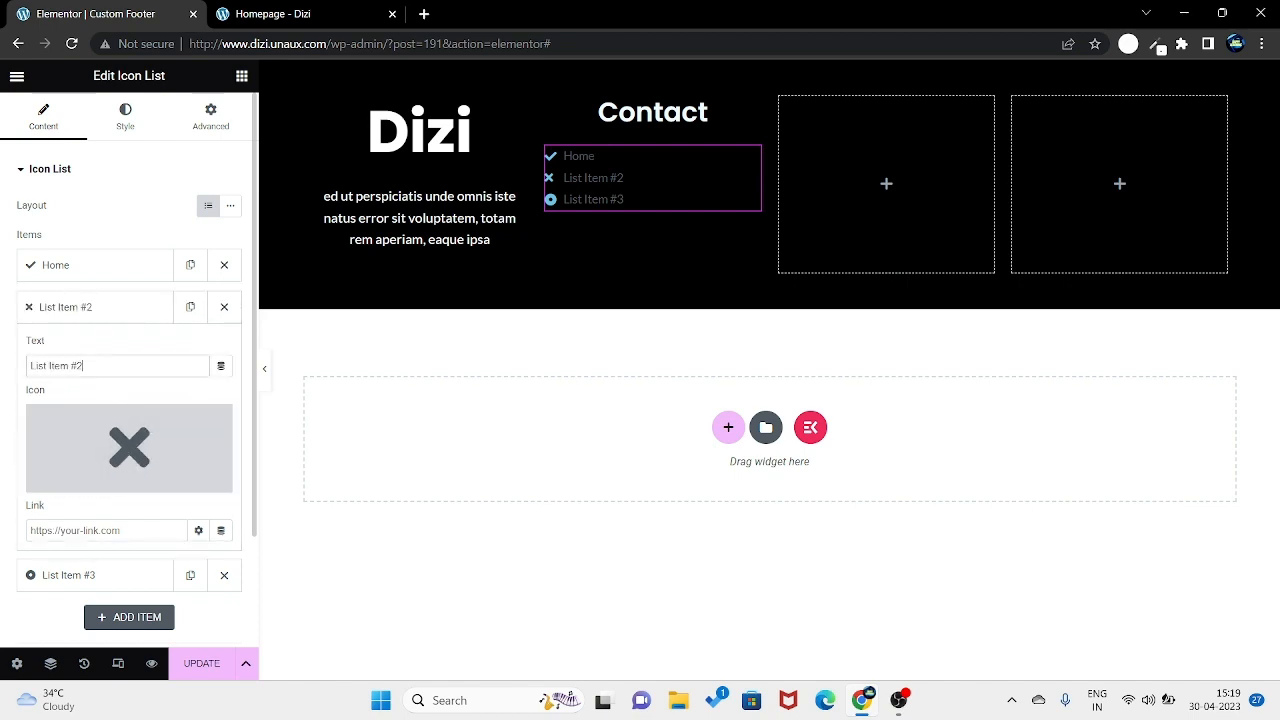
drag(100, 366, 3, 385)
text(About)
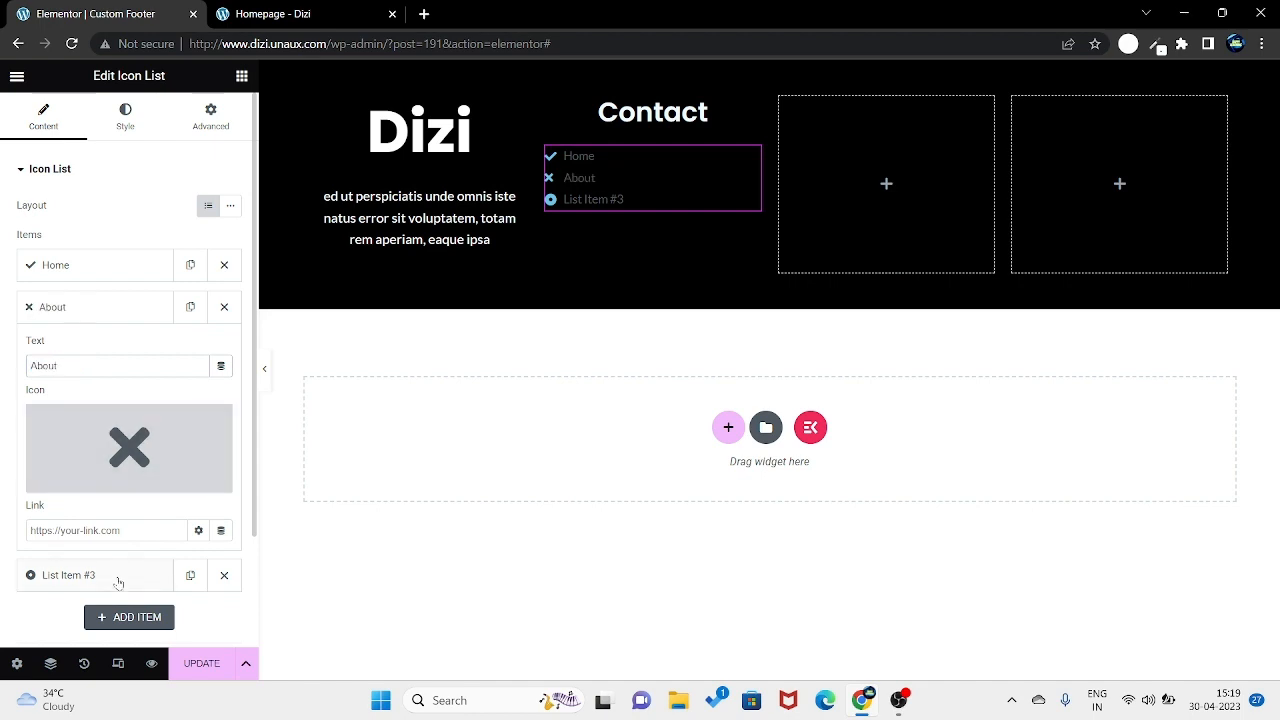
click(60, 575)
drag(100, 407, 3, 420)
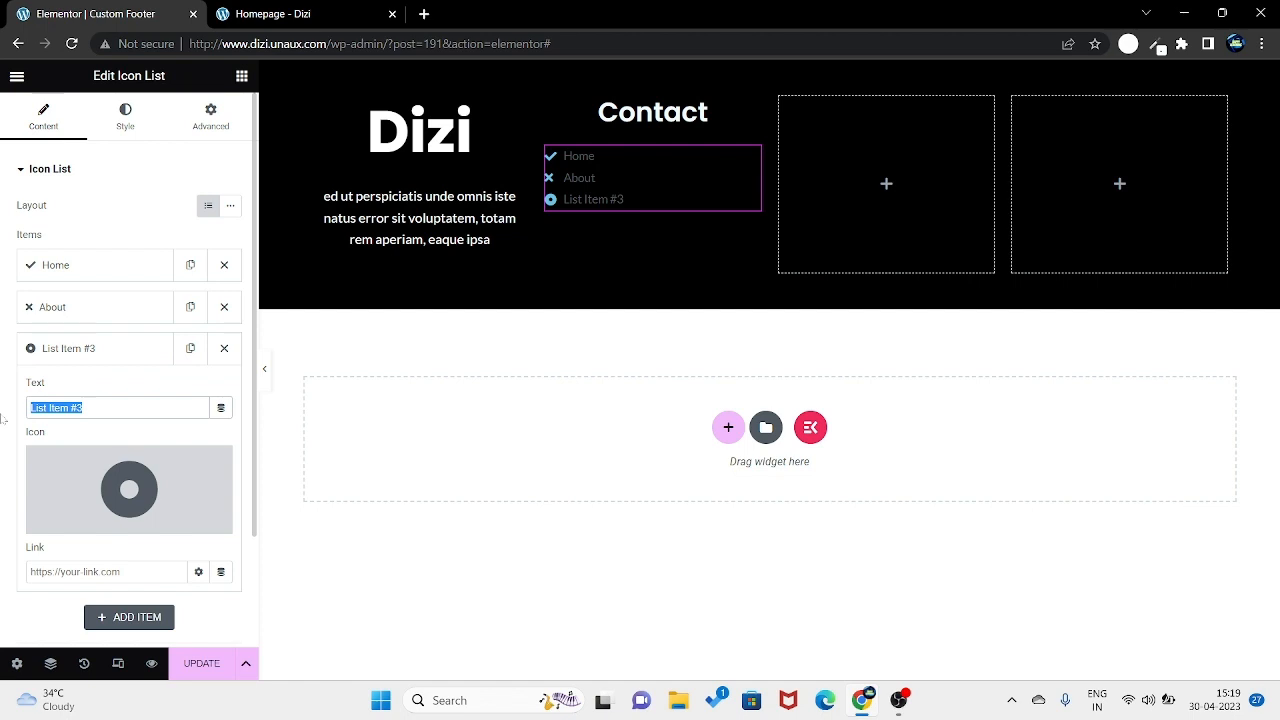
text(COntact)
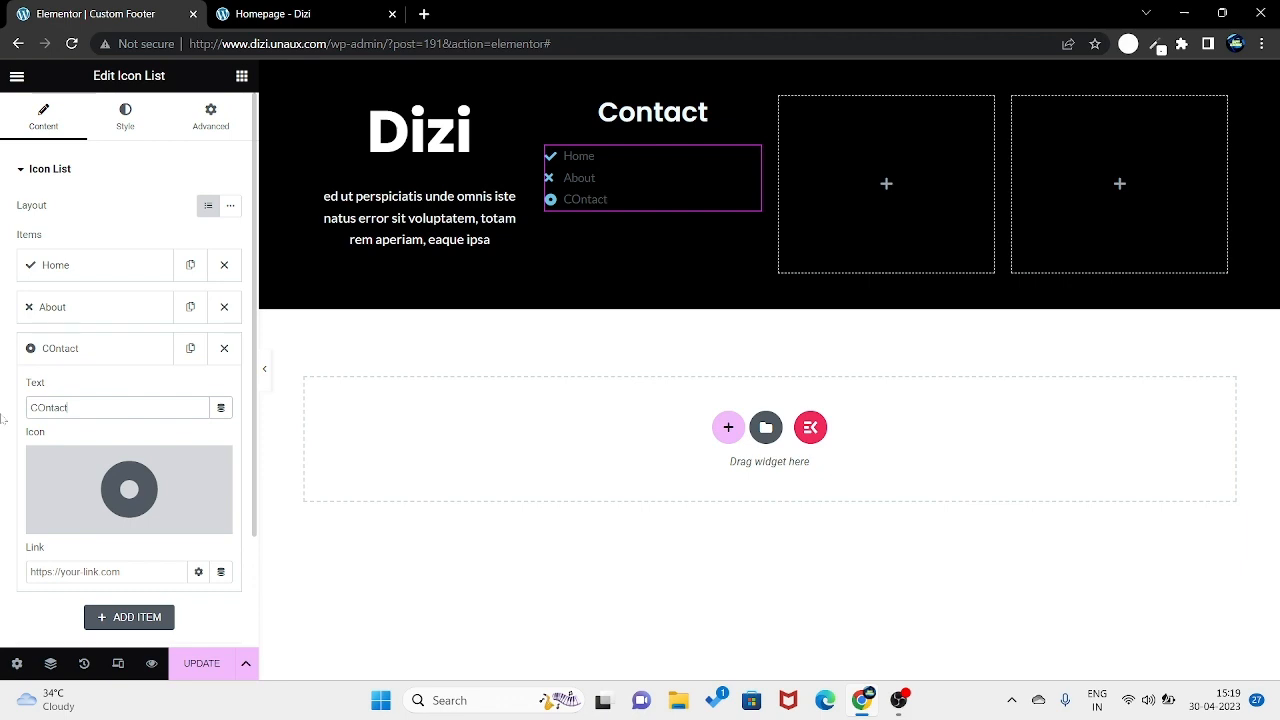
key(BackSpace)
key(BackSpace)
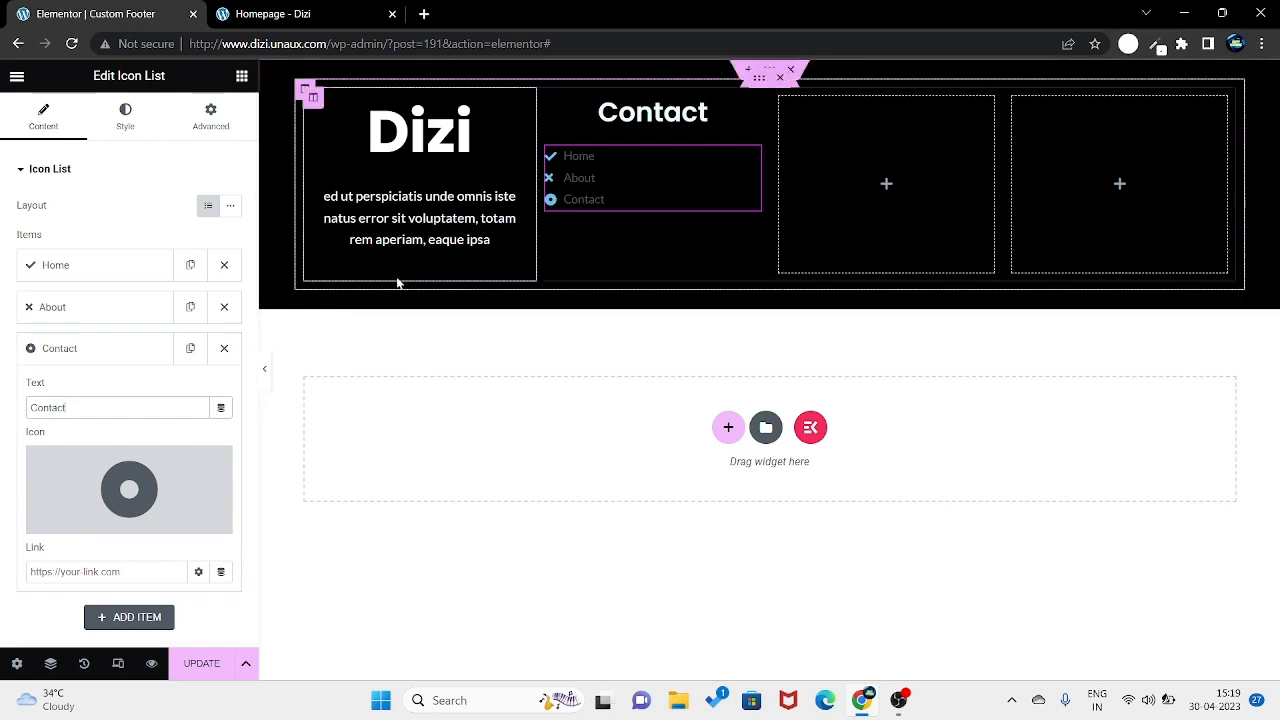
Step: Change the title of the second column's Contact heading to "Links"
click(703, 112)
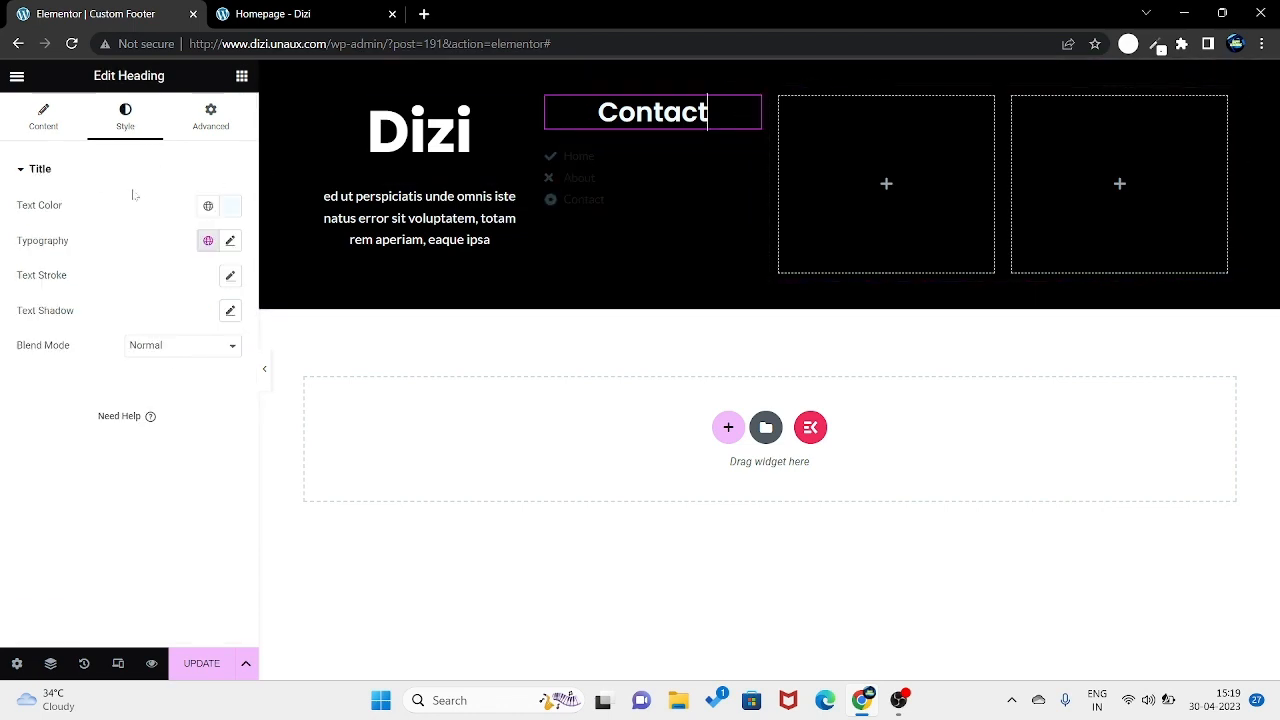
click(43, 118)
drag(58, 224, 4, 224)
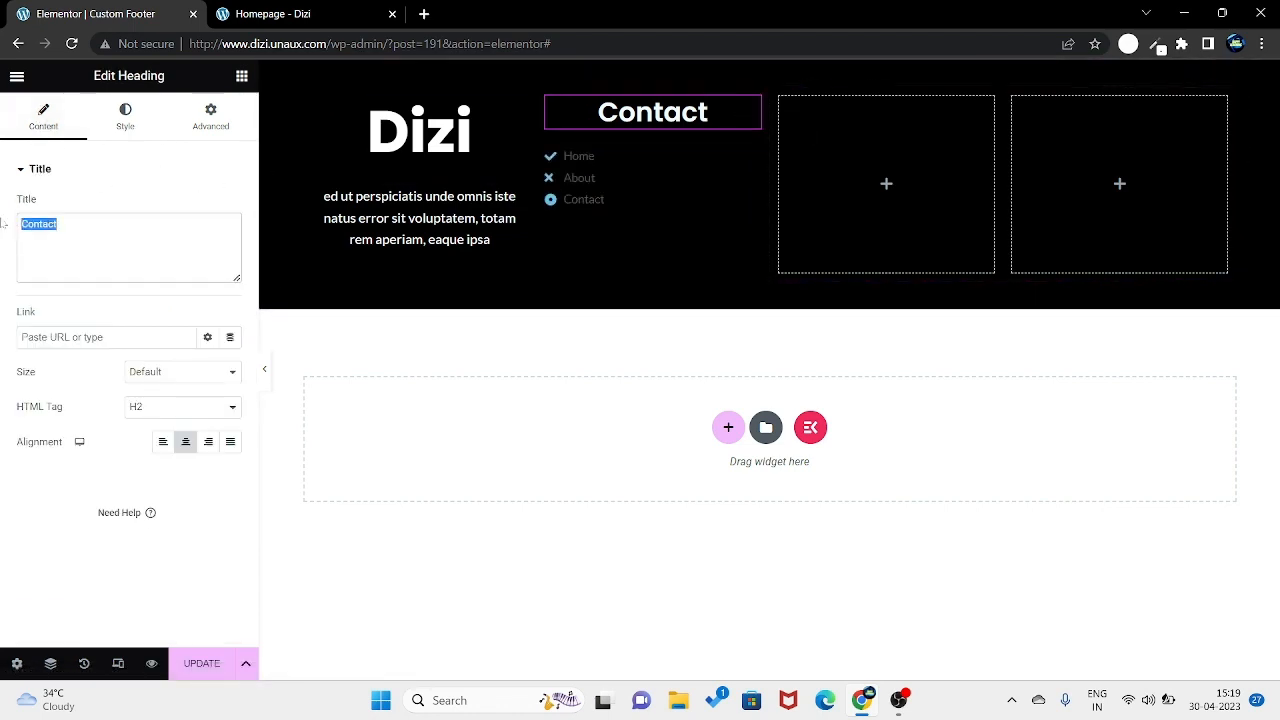
text(Links)
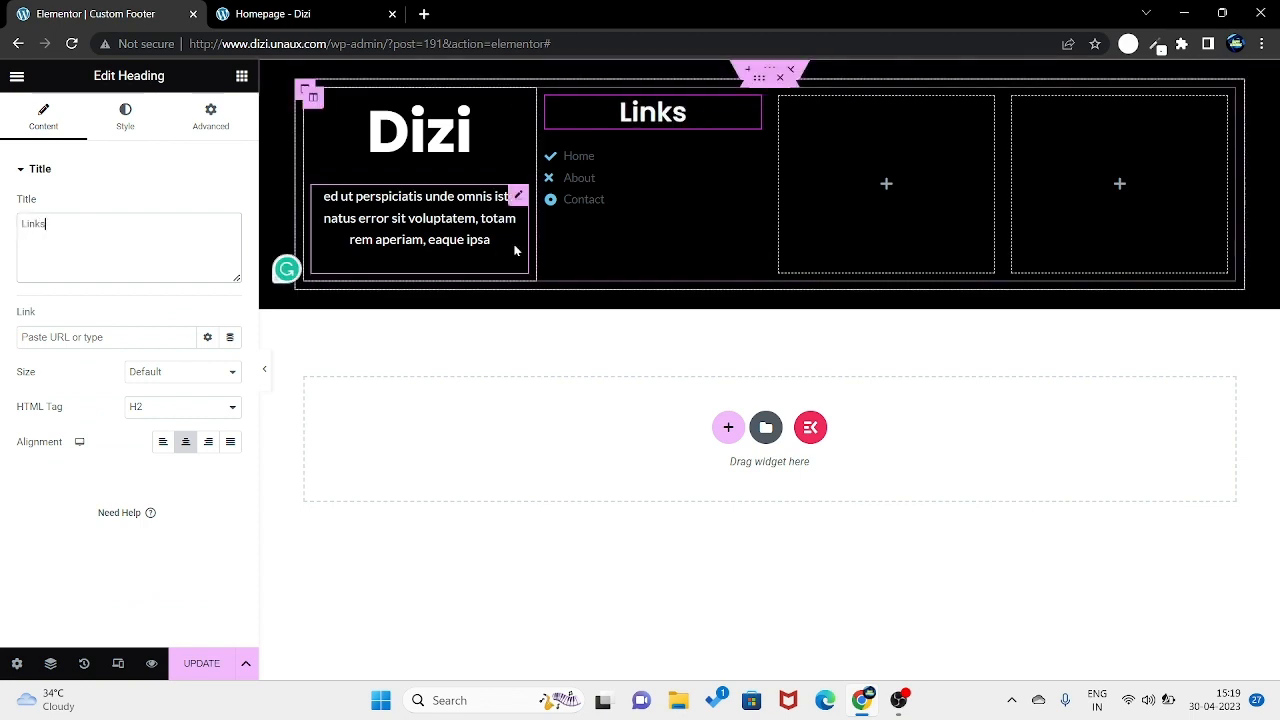
Step: Set the Links heading's font size to 25 px
click(123, 116)
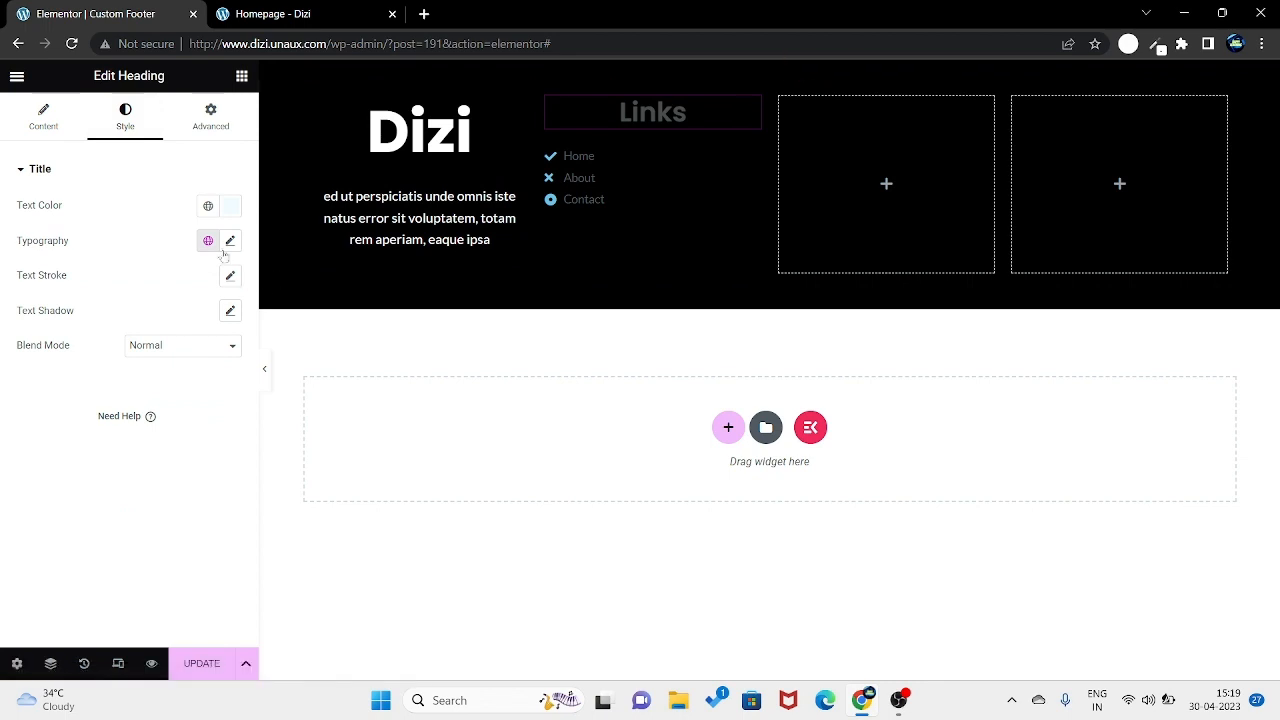
click(230, 241)
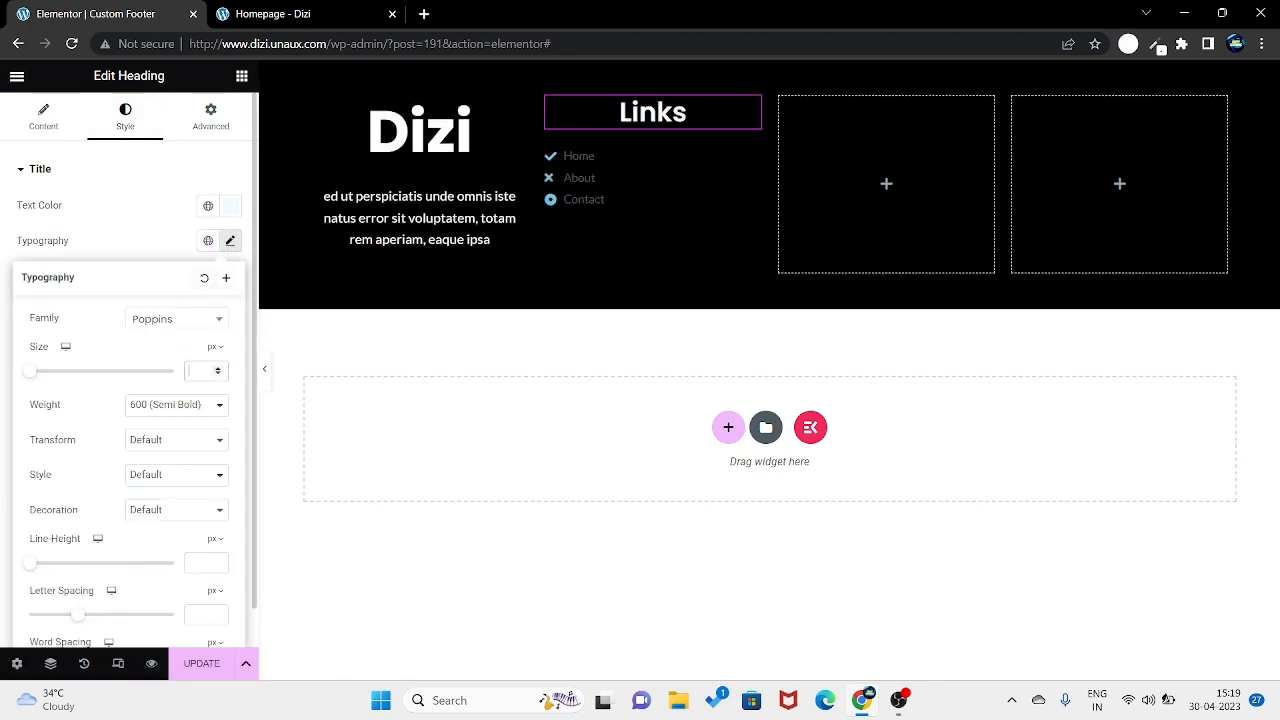
click(197, 371)
text(25)
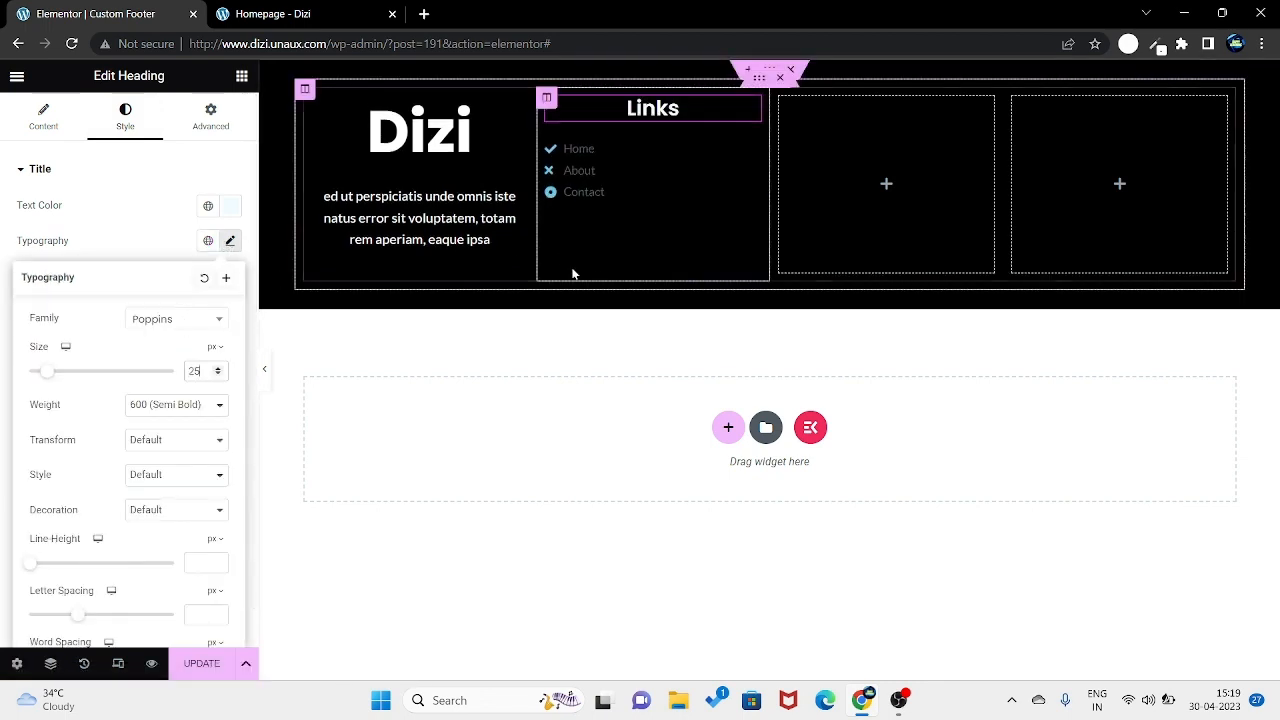
Step: Remove the icons from the Home, About and Contact items in the icon list
click(635, 165)
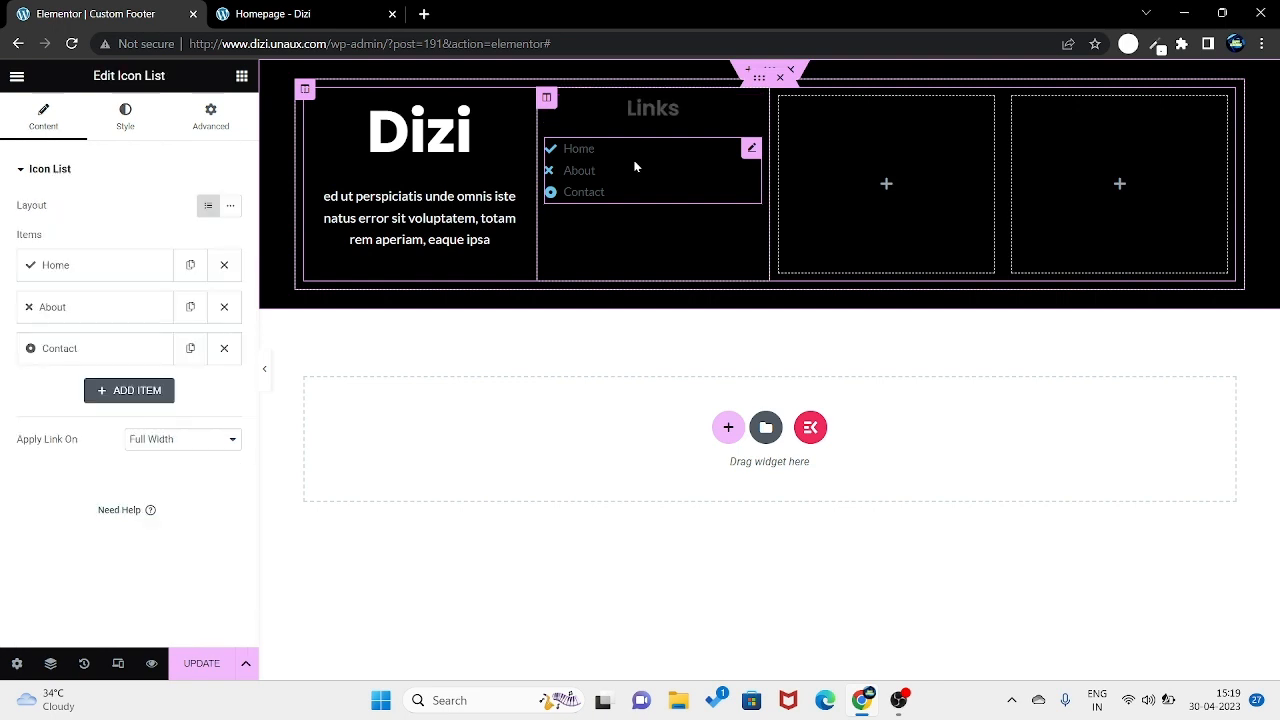
click(123, 286)
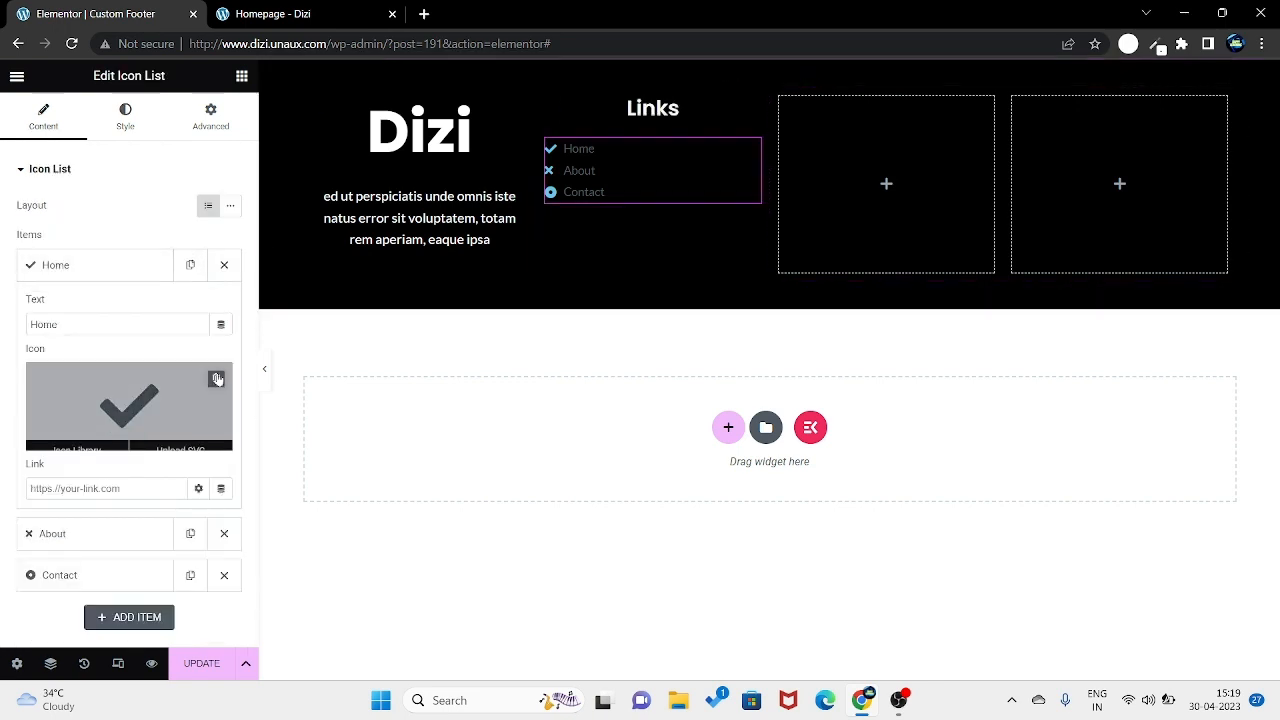
click(215, 378)
click(86, 542)
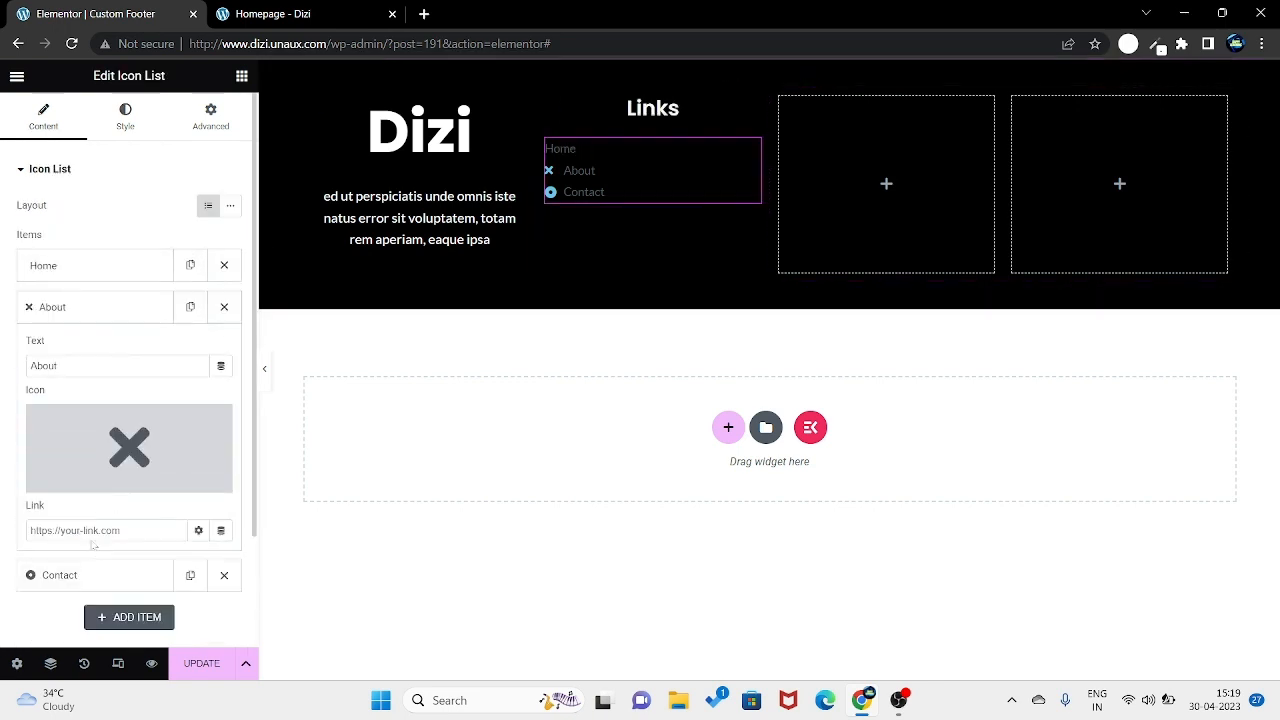
click(214, 422)
click(95, 577)
click(216, 464)
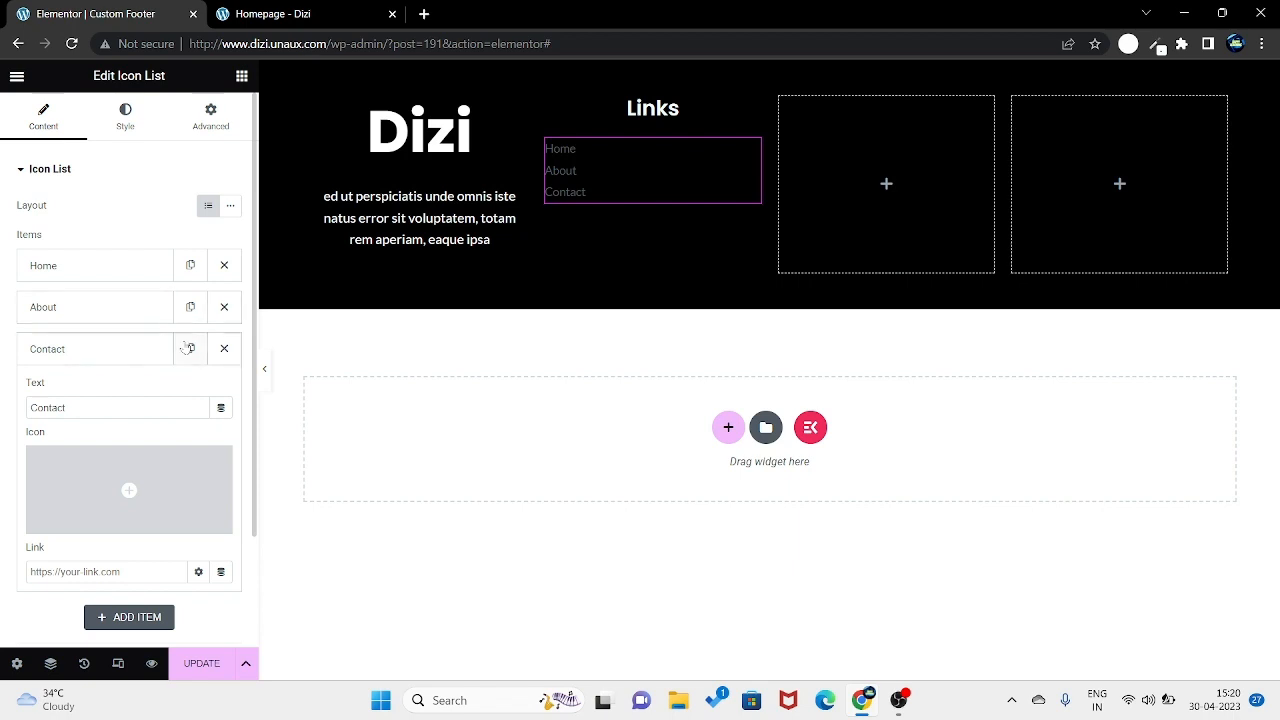
Step: Duplicate the Contact list item and rename the copy to Blog
click(190, 348)
scroll(148, 445, down, 2)
click(109, 443)
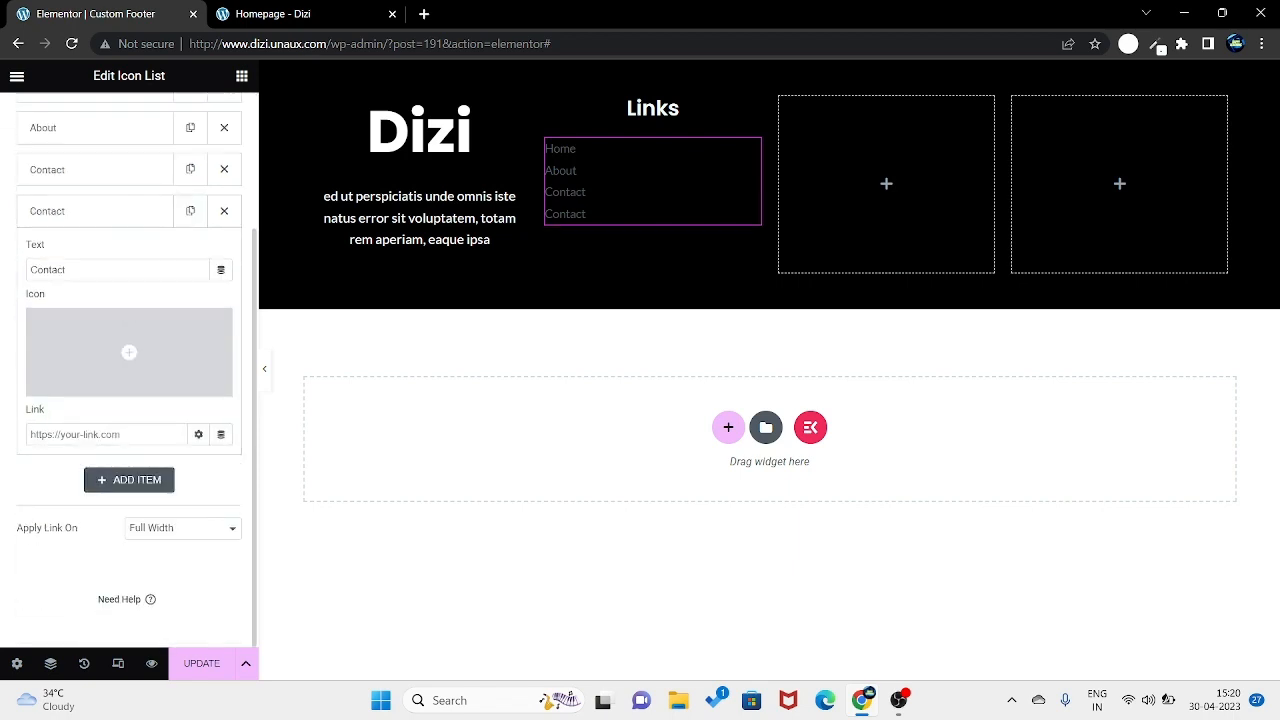
drag(68, 270, 2, 300)
text(Blog)
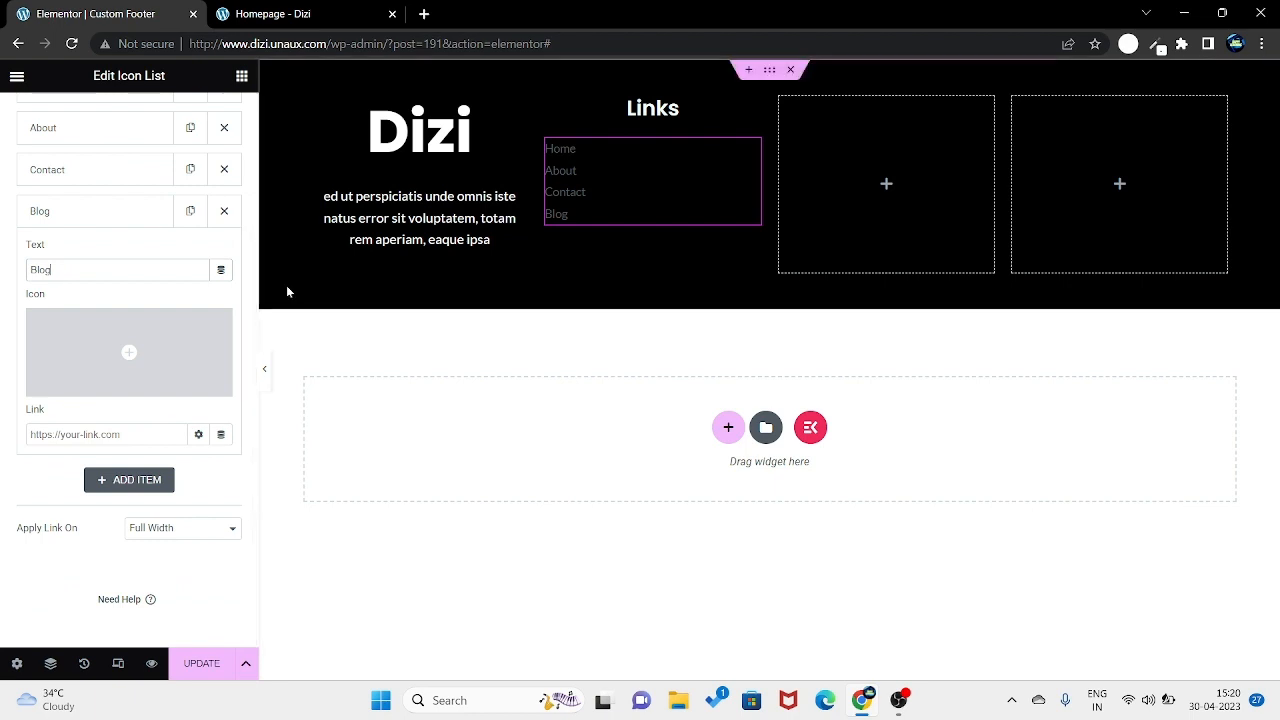
Step: Center-align the items of the icon list under the Links heading
scroll(106, 232, up, 3)
click(125, 120)
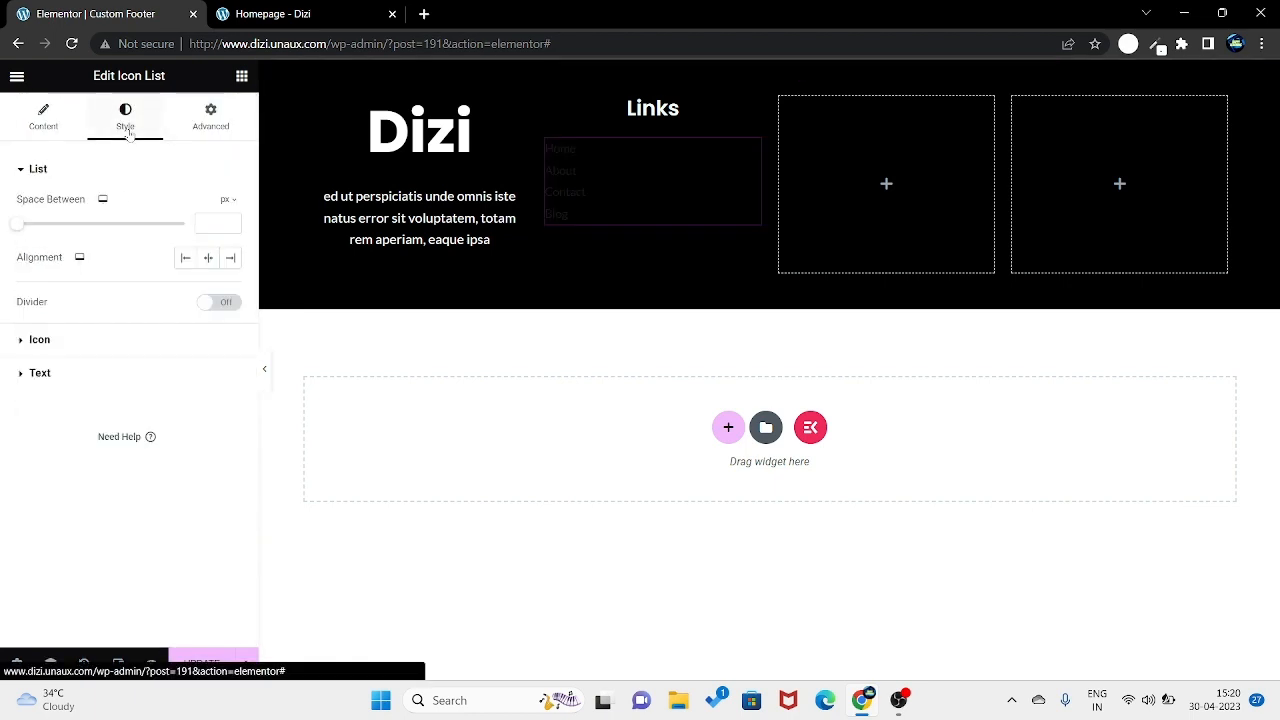
click(210, 258)
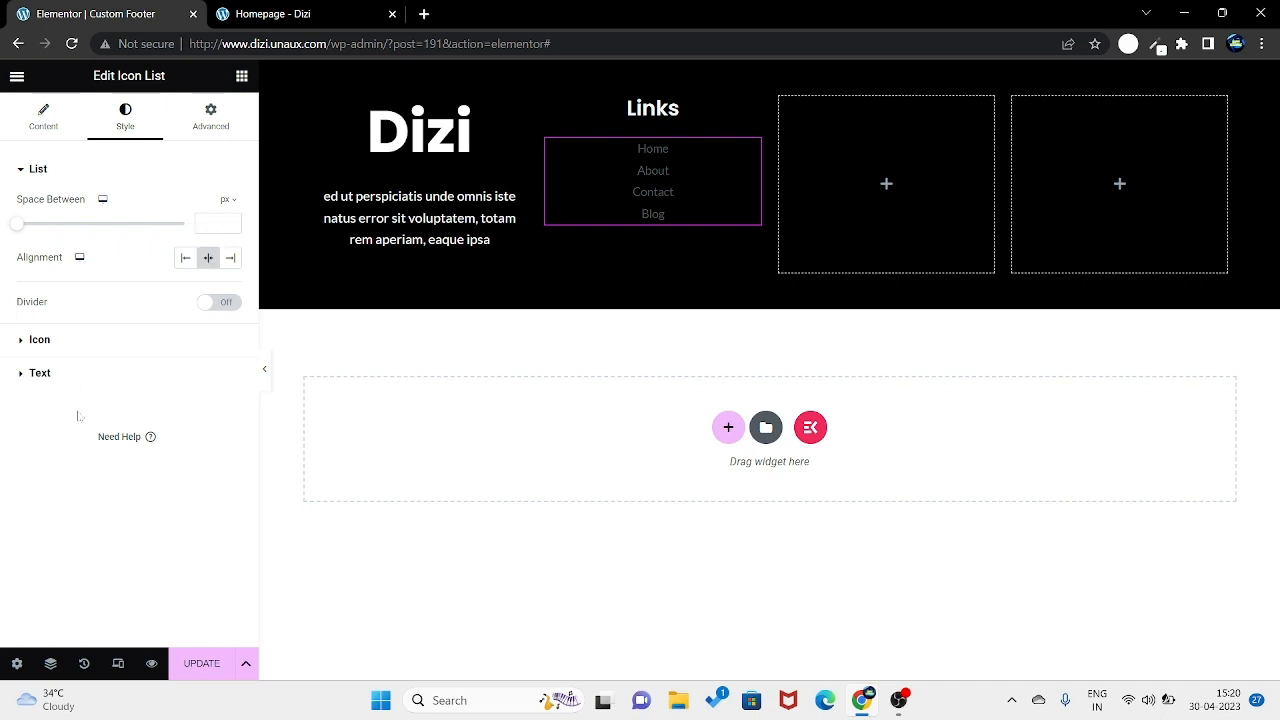
Step: Set the icon list's text typography to Poppins, size 16 px, weight 500 (Medium)
click(65, 346)
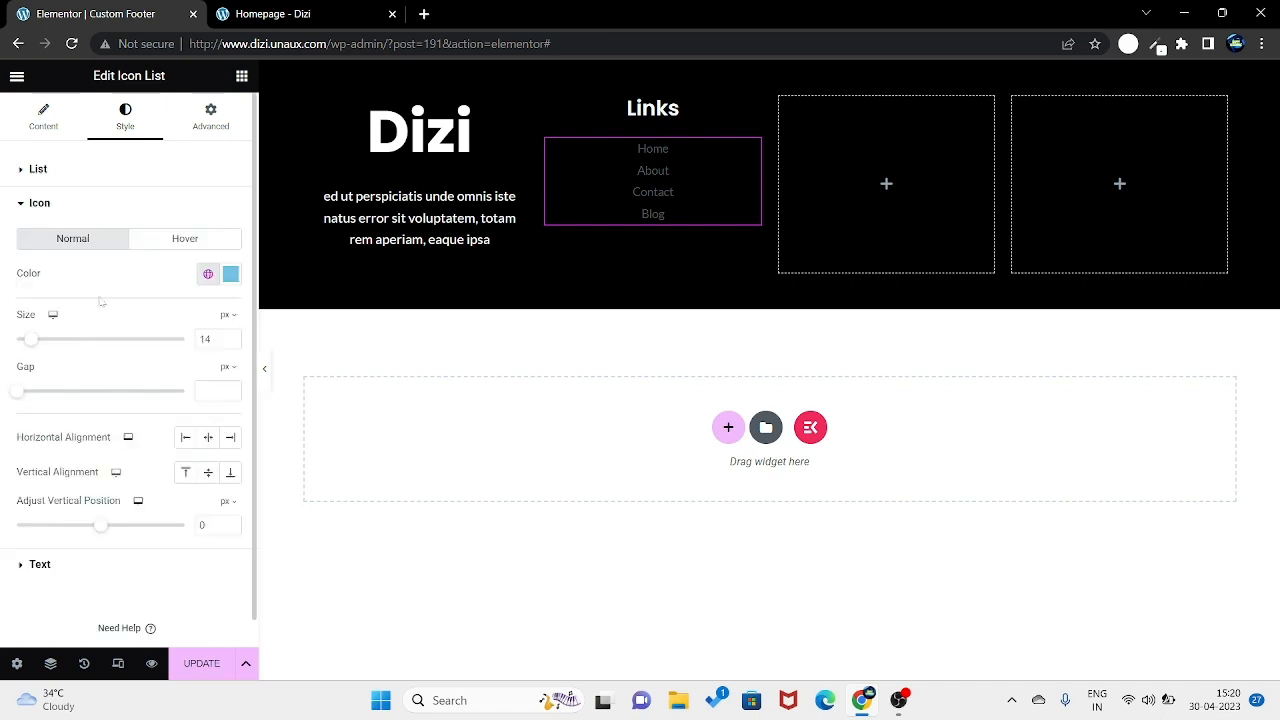
click(37, 216)
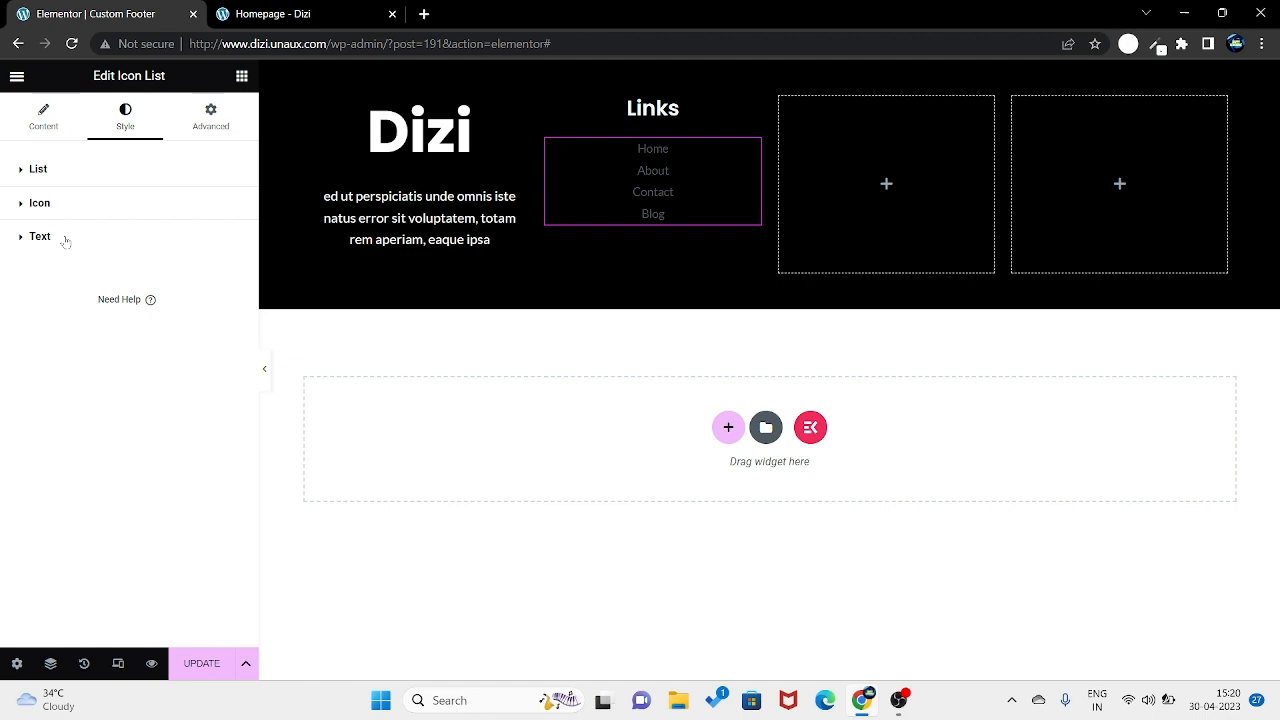
click(64, 241)
click(231, 274)
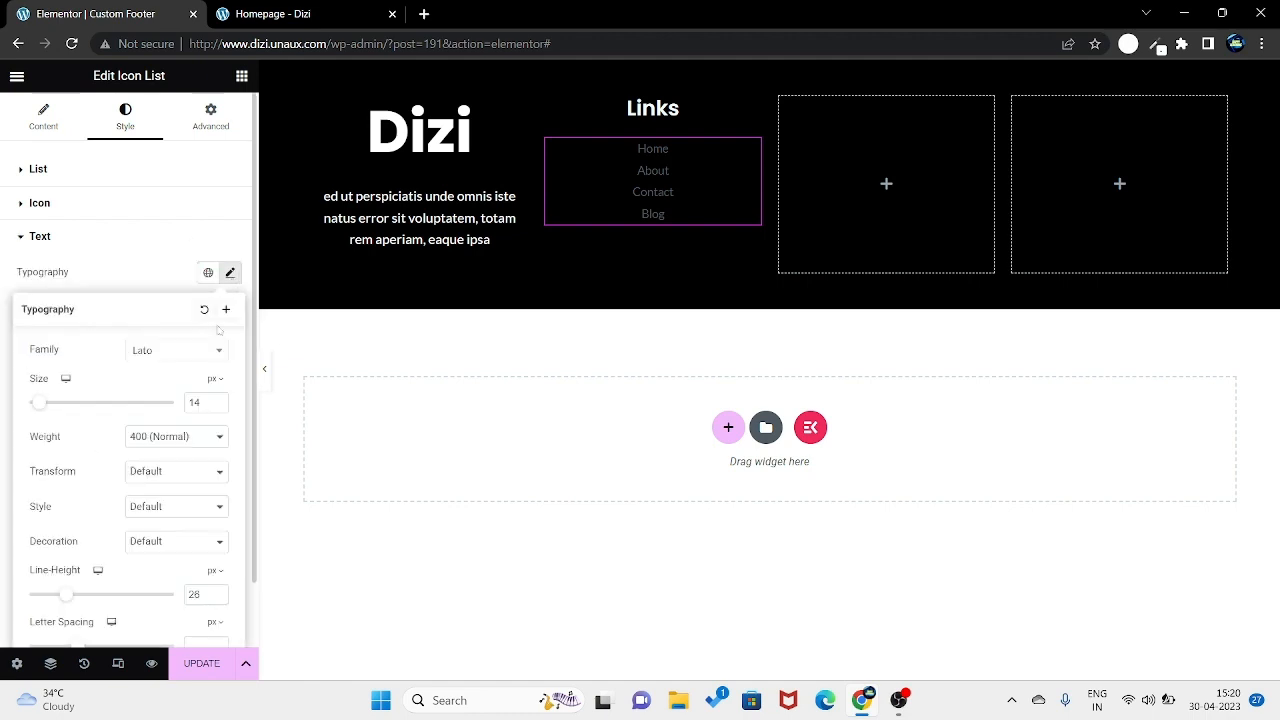
key(BackSpace)
text(6)
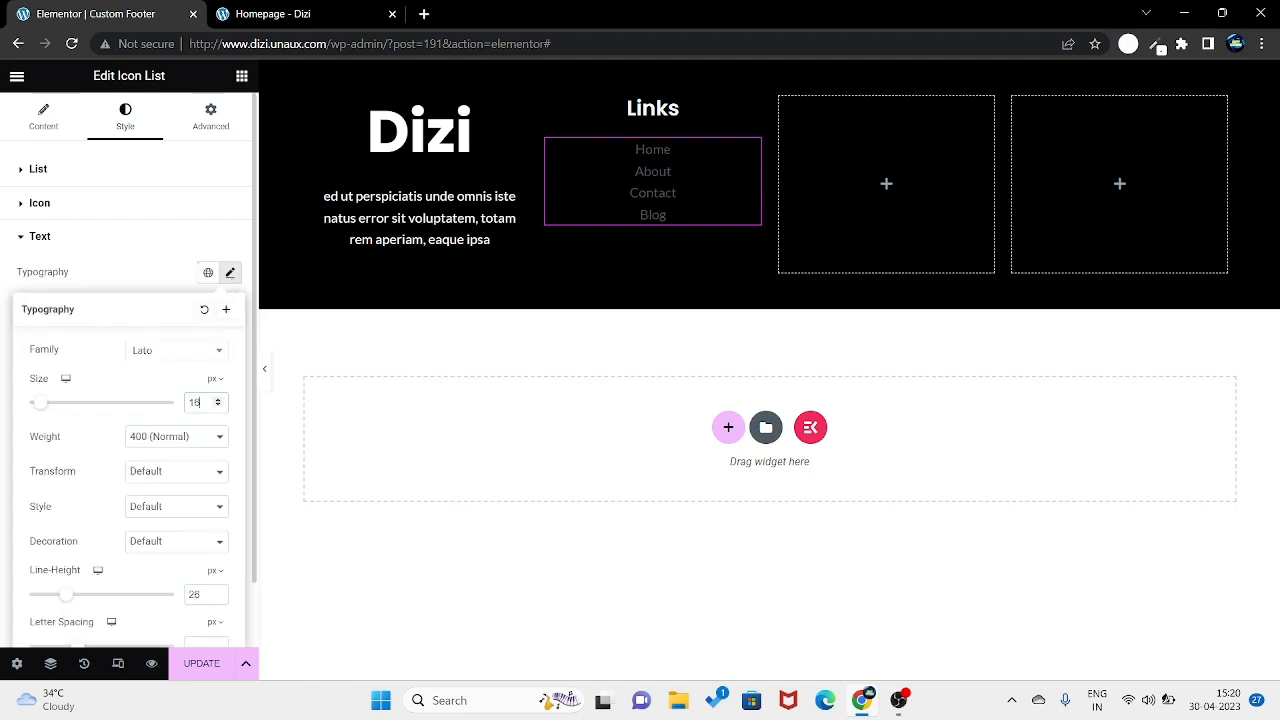
click(182, 357)
text(poppin)
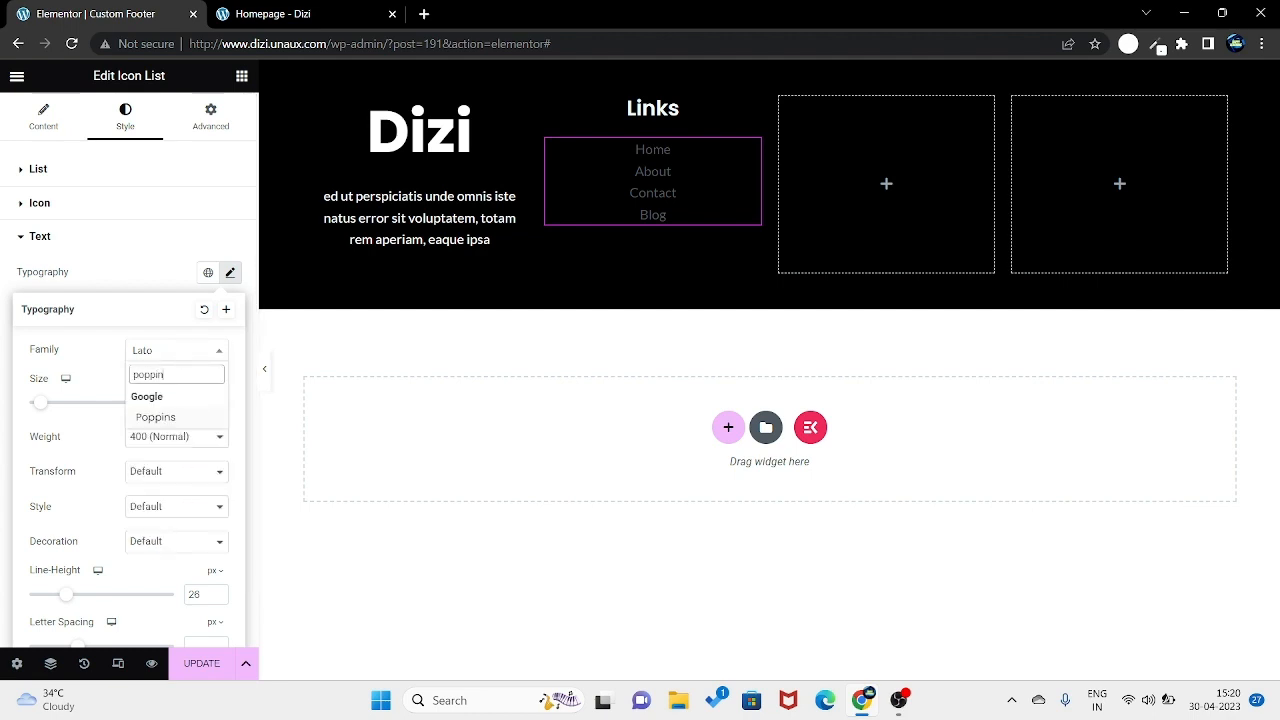
click(172, 414)
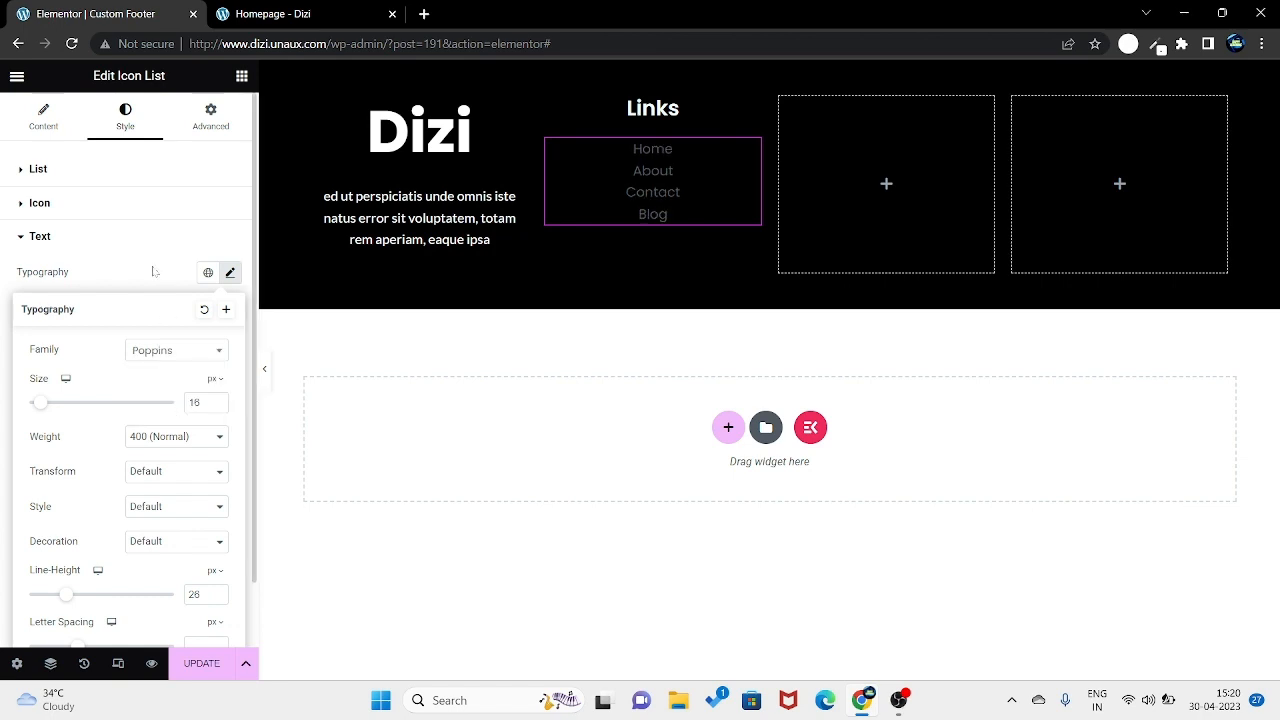
click(180, 447)
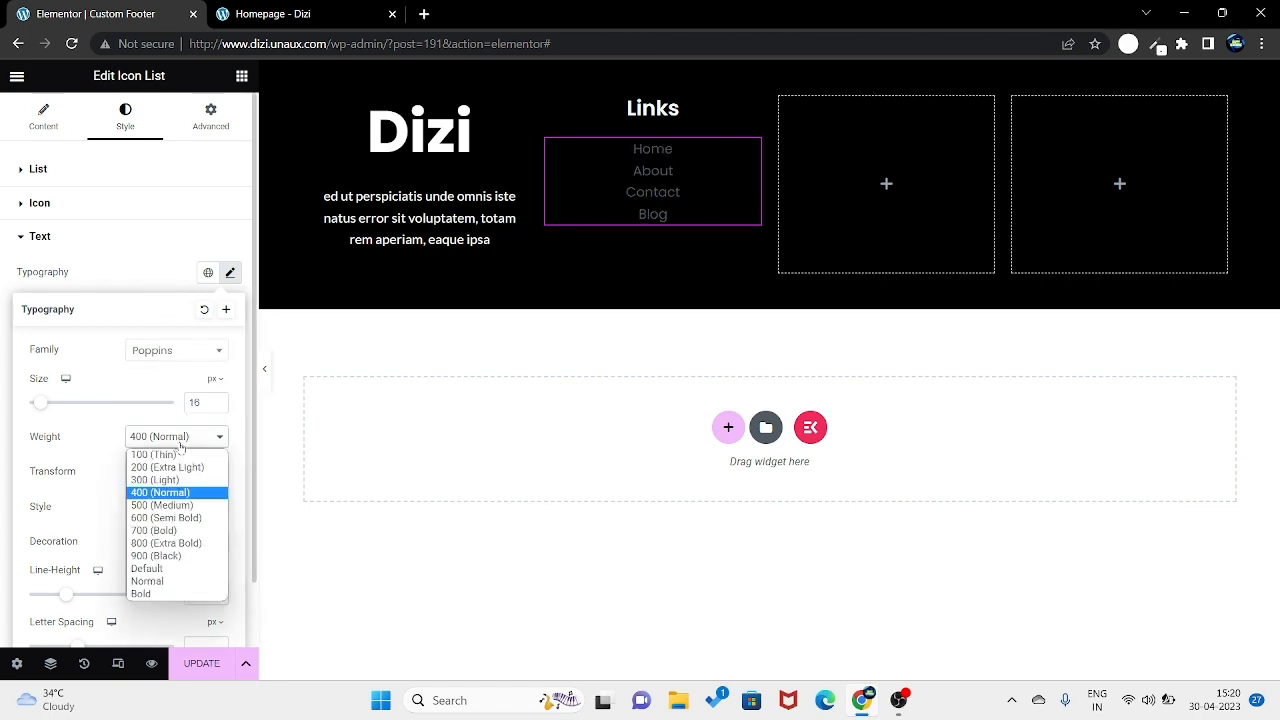
click(165, 505)
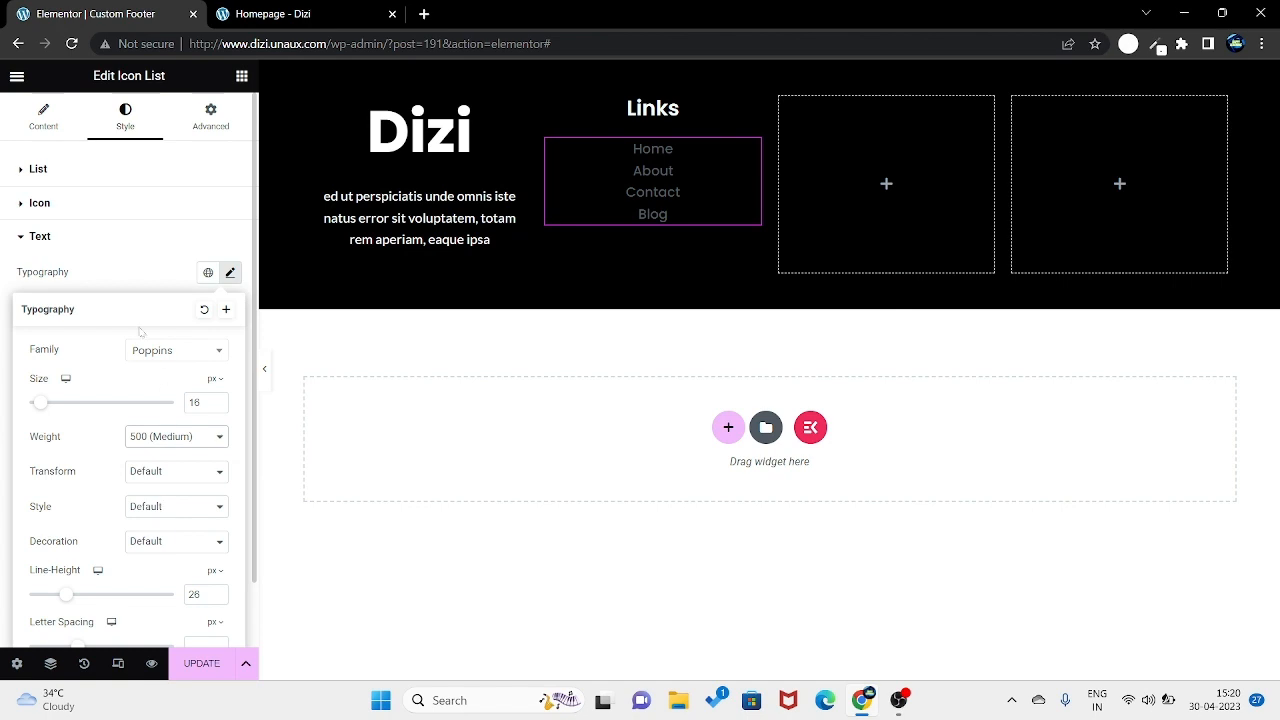
click(141, 282)
Step: Set the icon list's normal text color to white, #FFFFFF
click(231, 376)
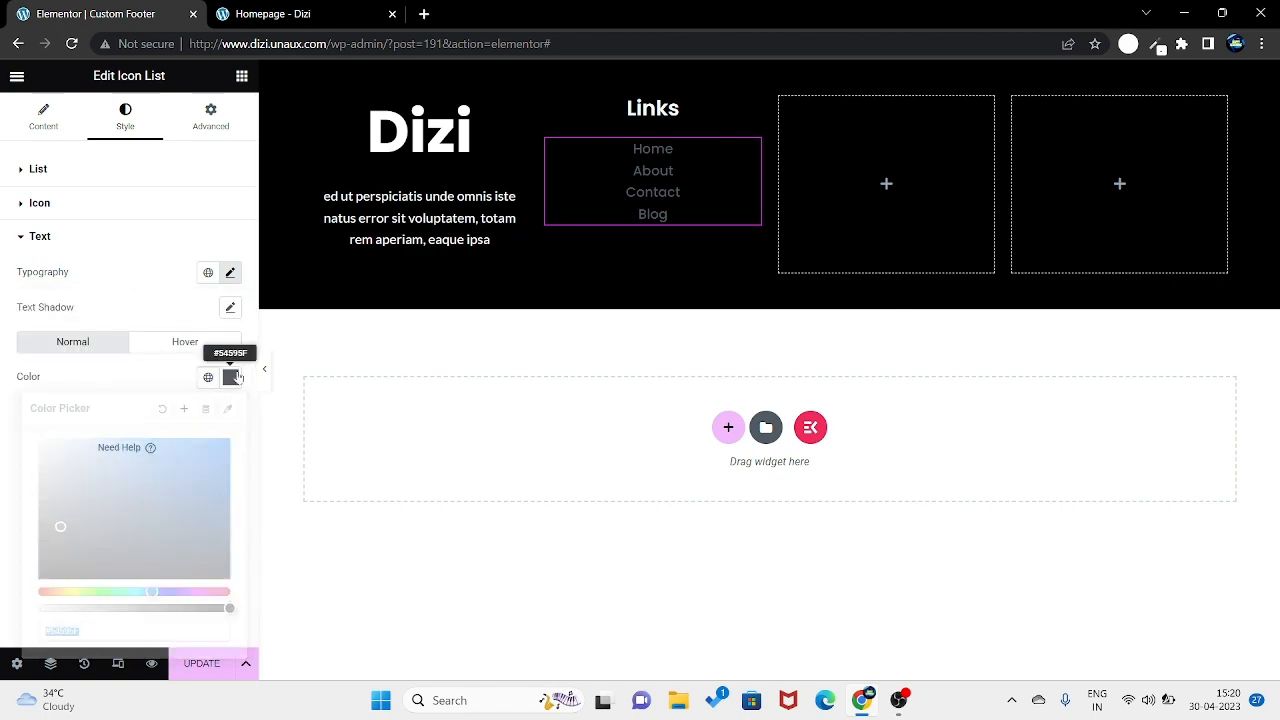
click(233, 375)
click(230, 377)
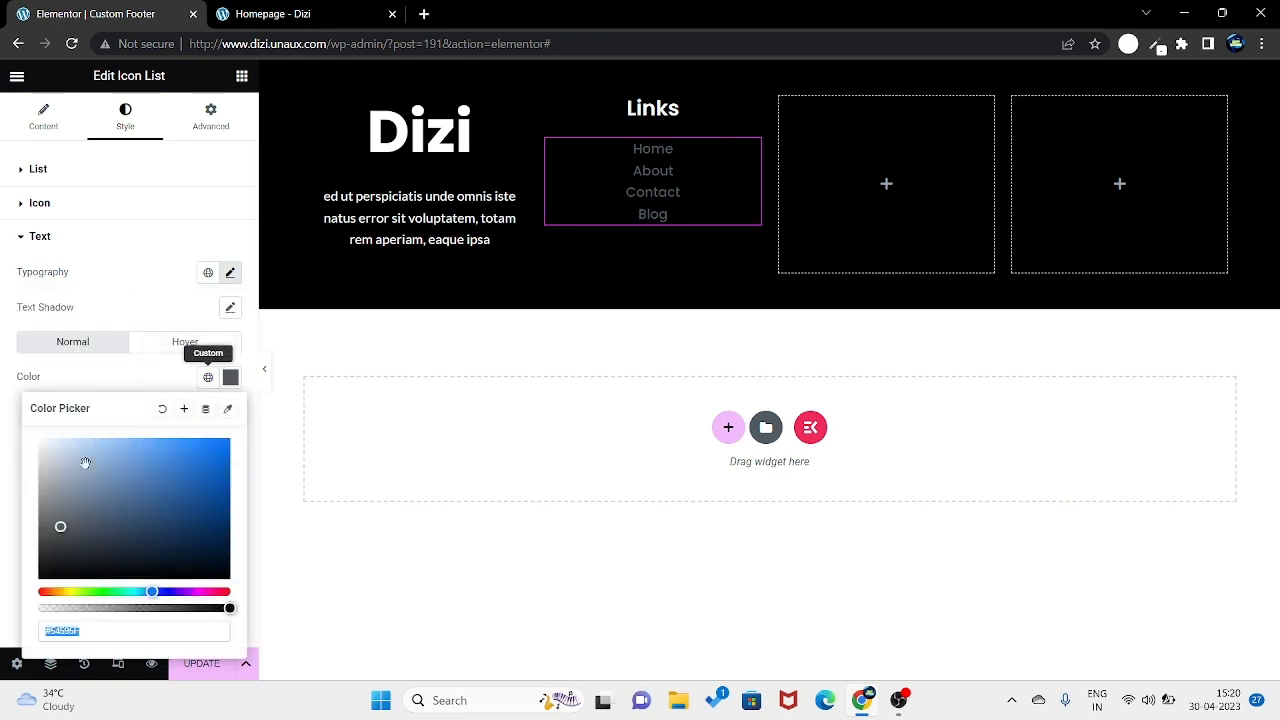
text(#FFFFFF)
click(146, 287)
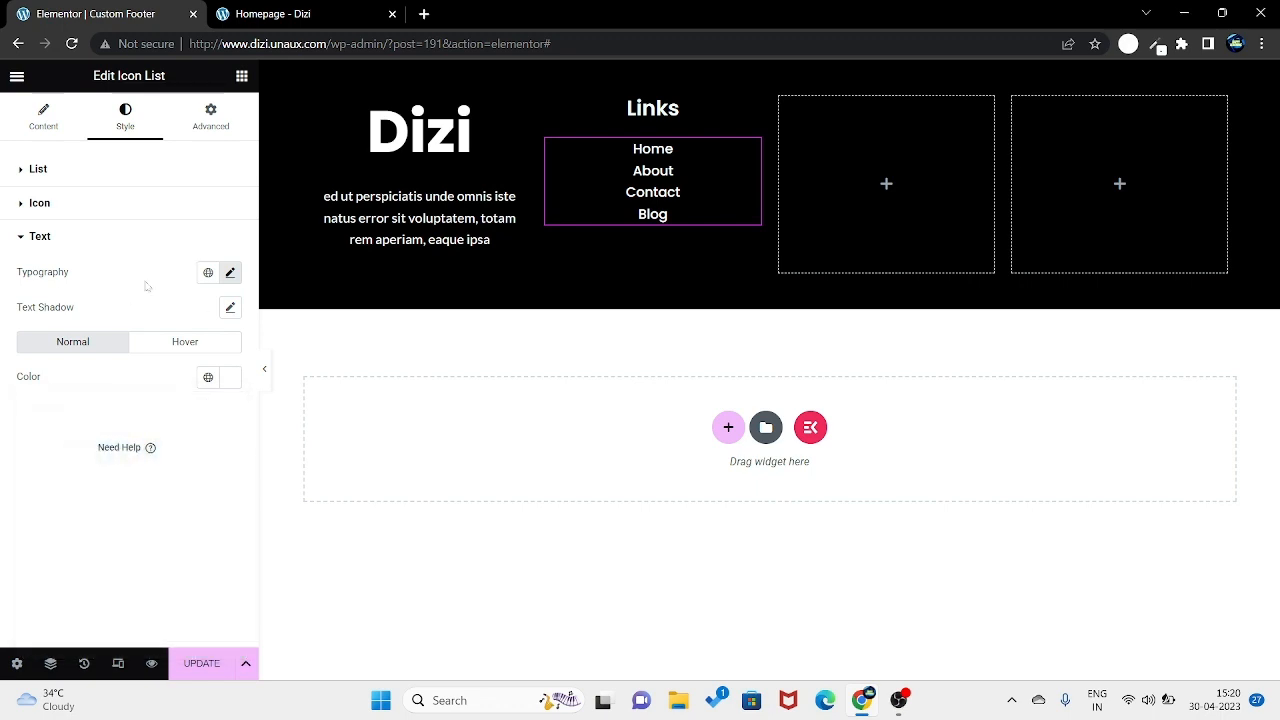
Step: Set the icon list's hover text color to a bright yellow
click(192, 341)
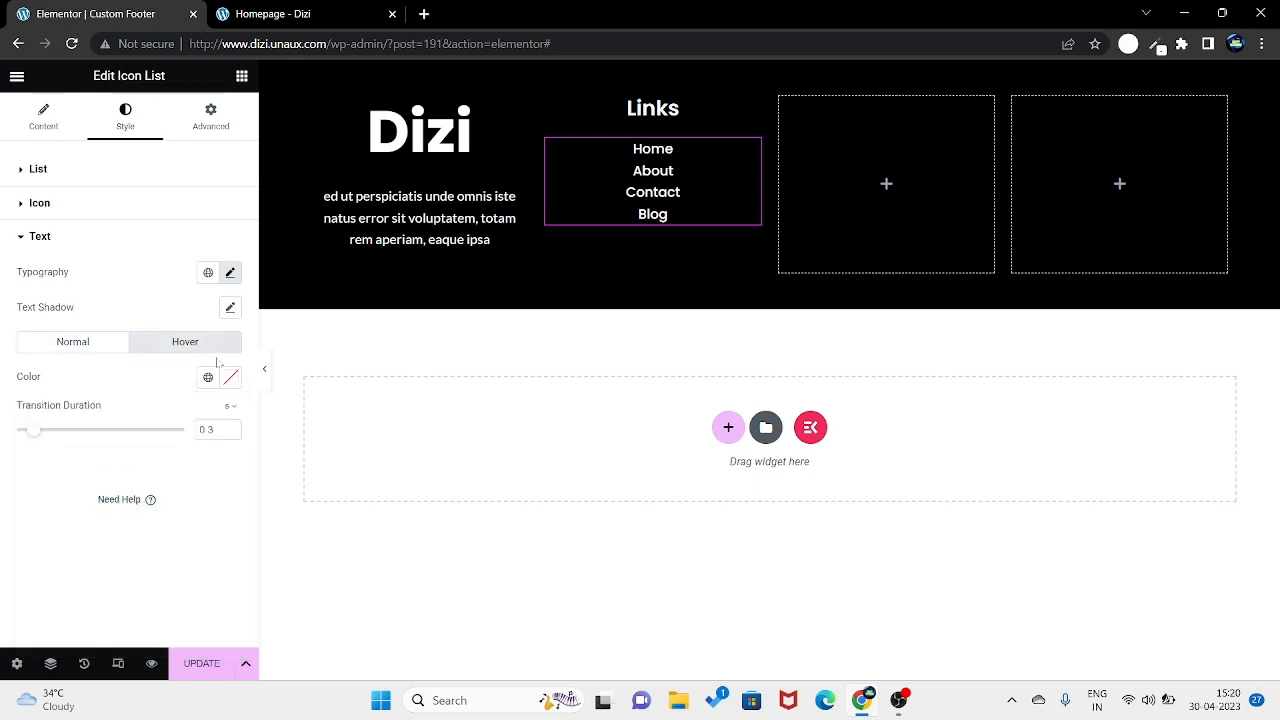
click(231, 381)
click(67, 591)
drag(189, 450, 121, 378)
click(121, 378)
click(231, 377)
text(#E1C600)
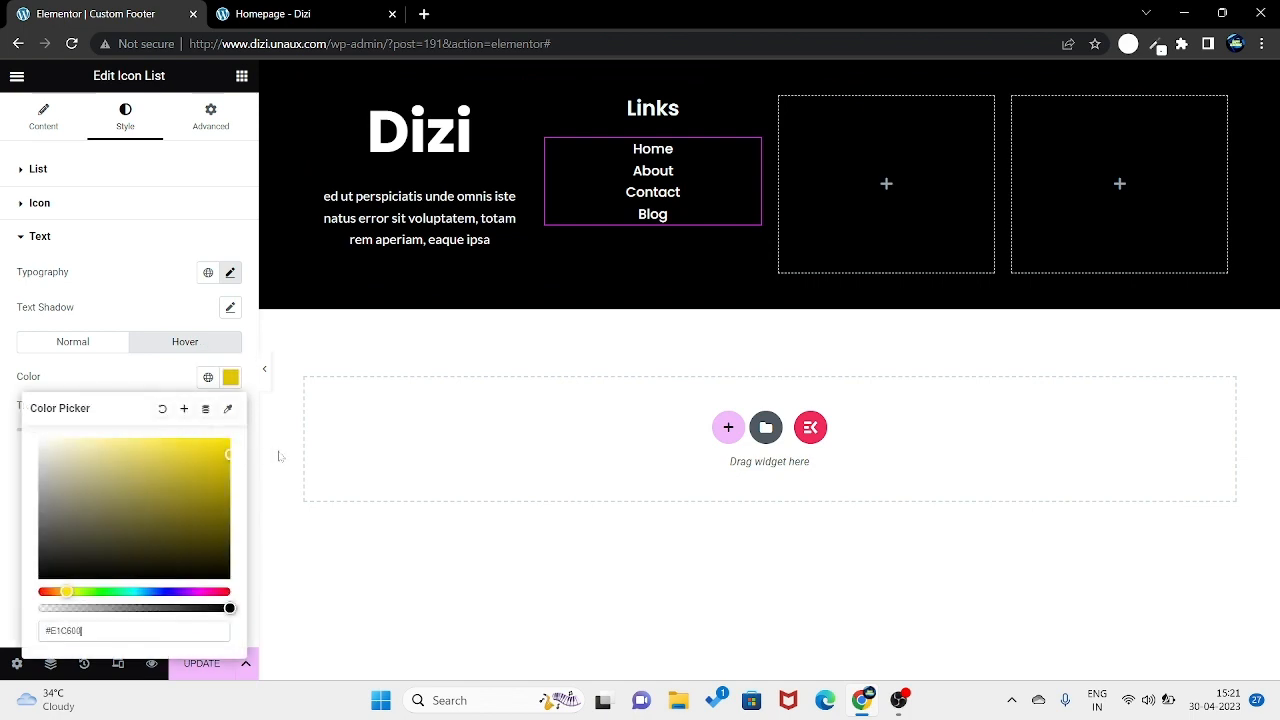
mouse_move(229, 454)
mouse_down()
mouse_move(204, 464)
mouse_move(212, 440)
mouse_up()
click(152, 367)
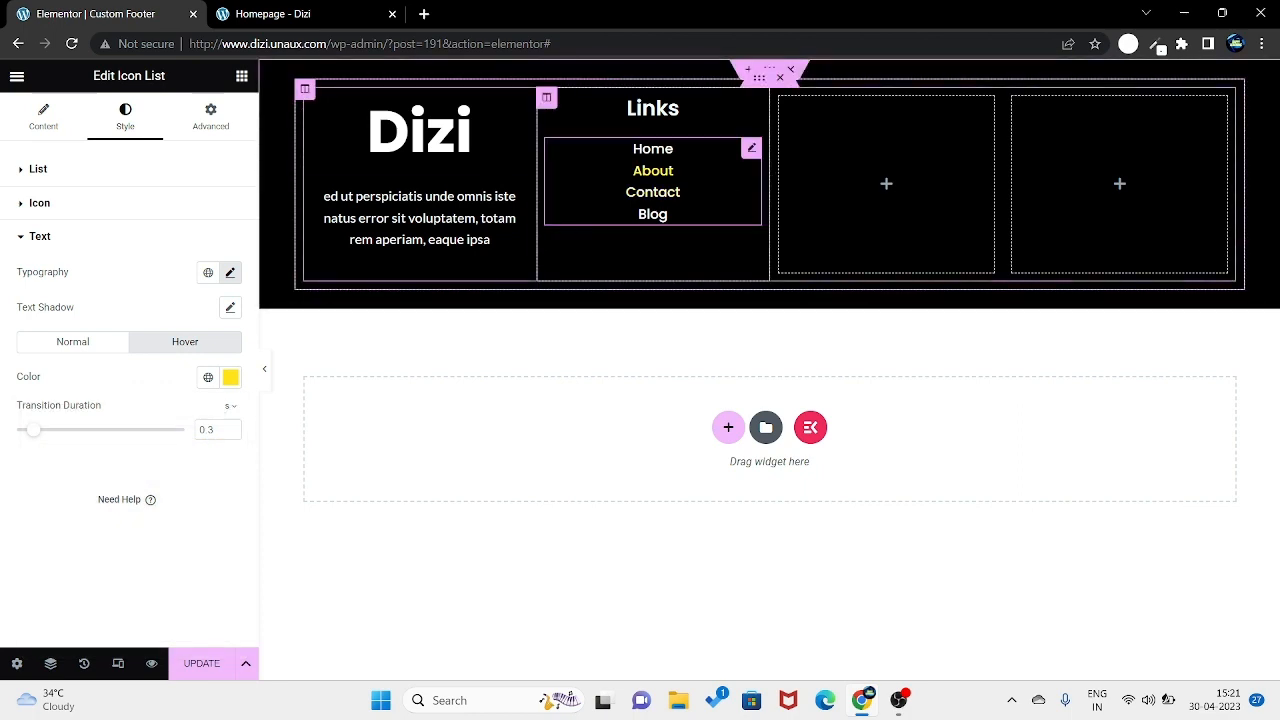
Step: Set the Links column's vertical alignment to Middle and its horizontal alignment to Center
click(548, 99)
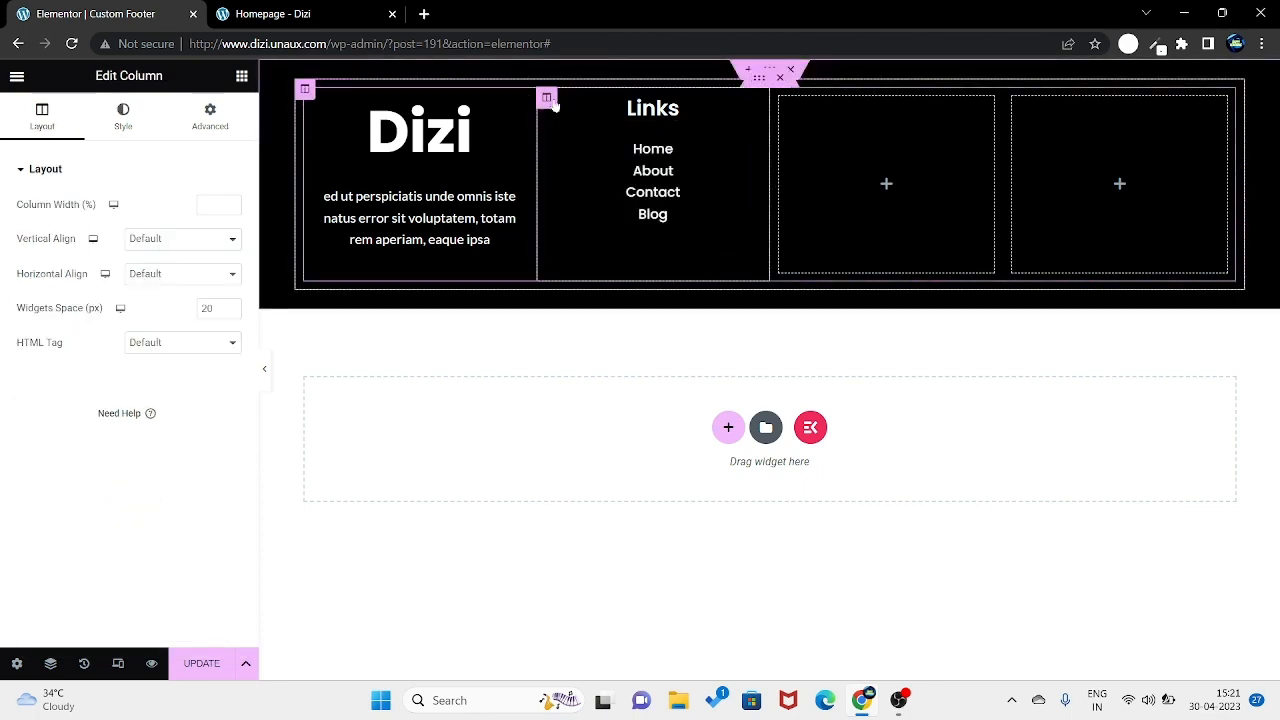
click(178, 240)
click(173, 287)
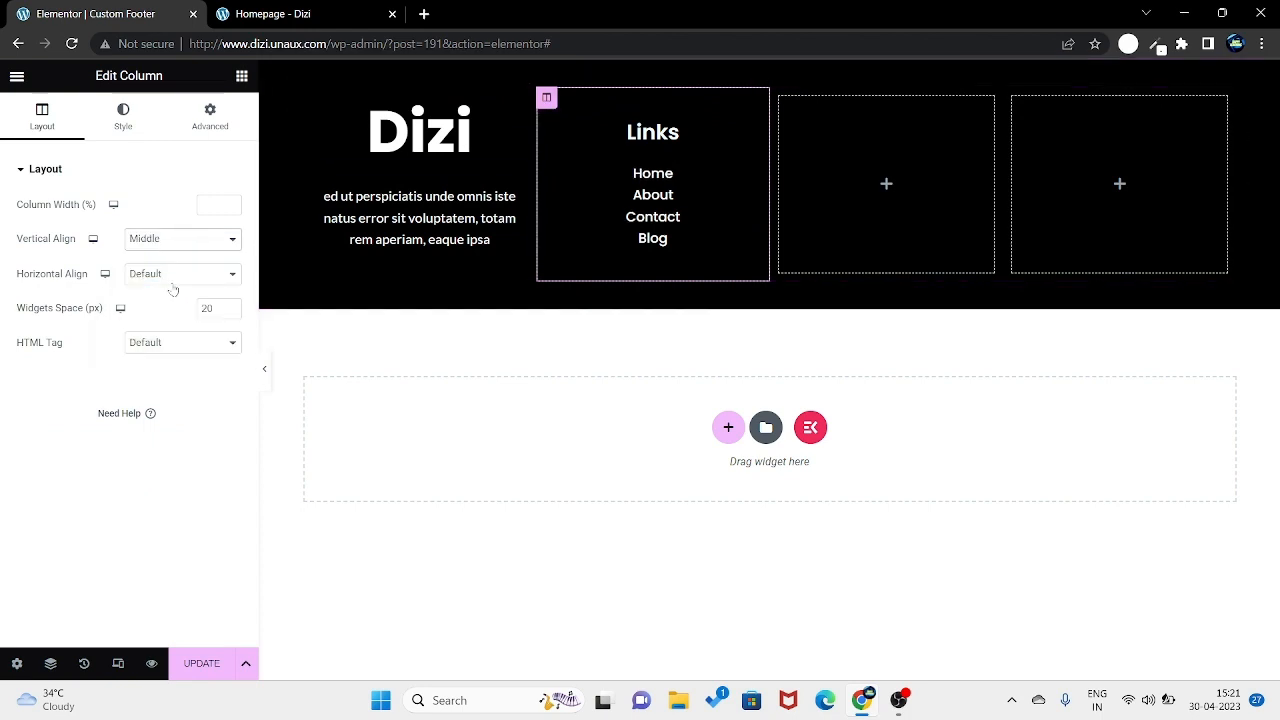
click(180, 276)
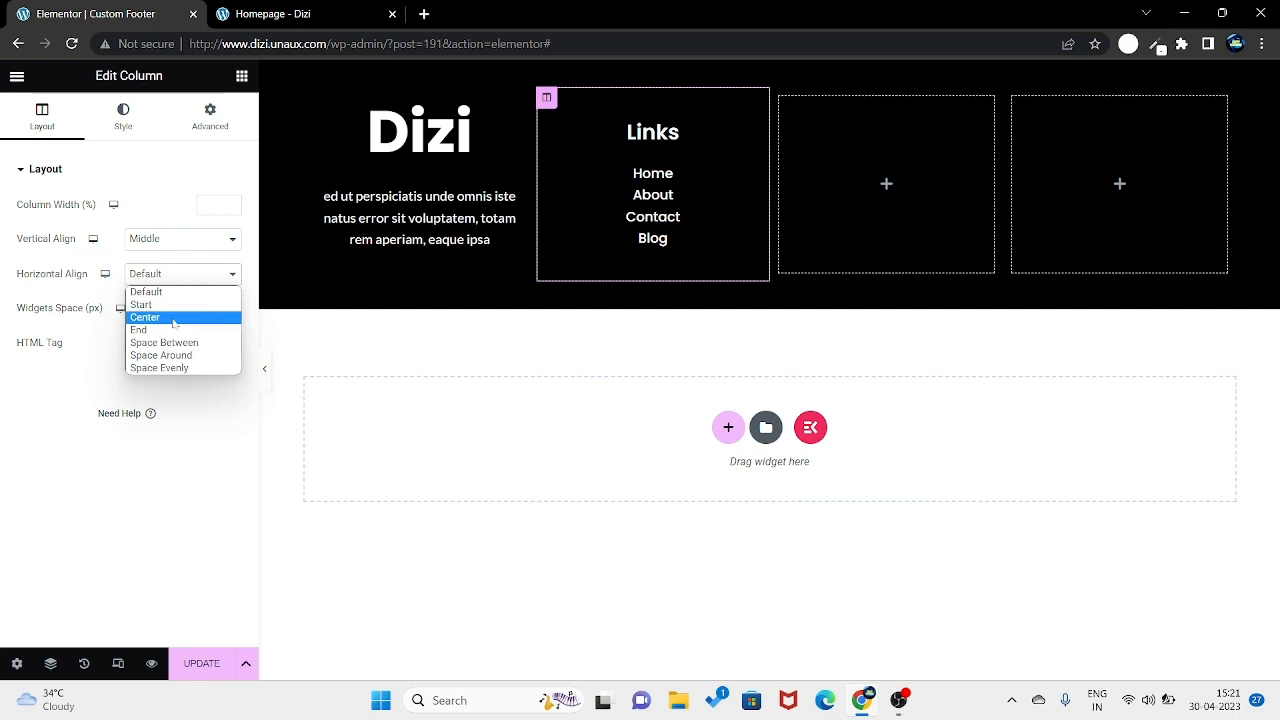
click(176, 317)
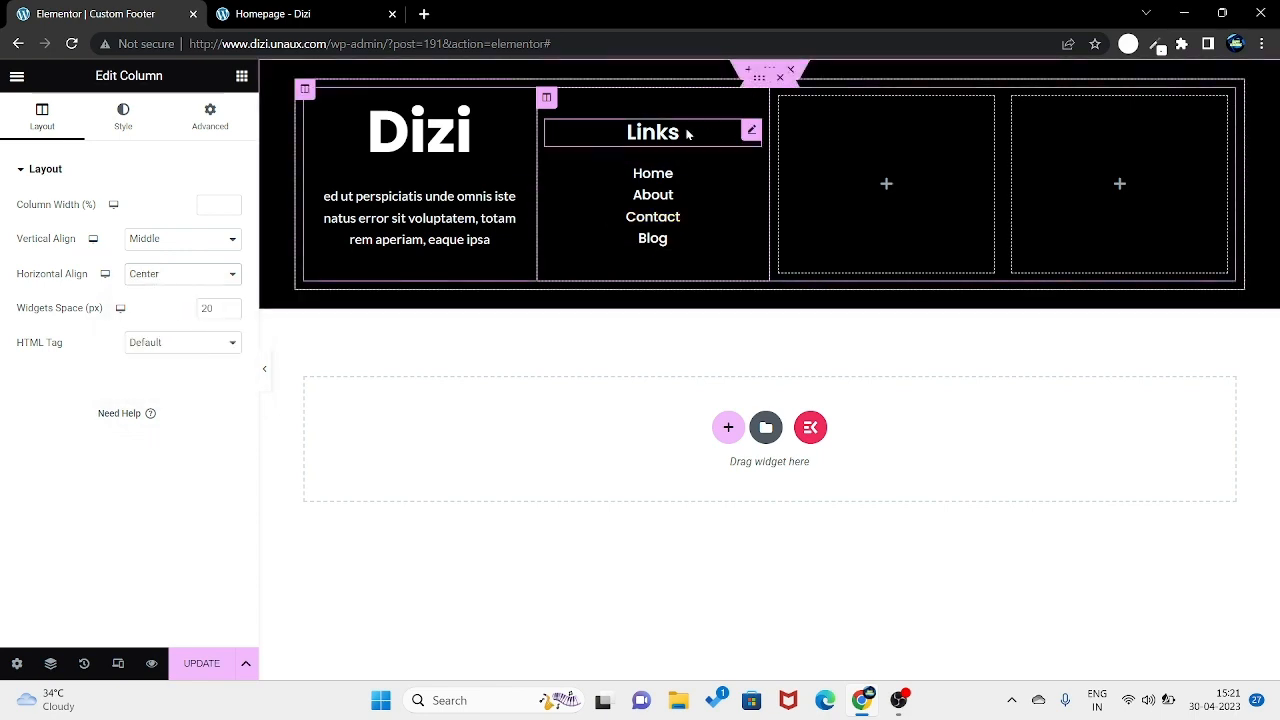
Step: Duplicate the Links column and delete the empty column next to the copy
right_click(546, 98)
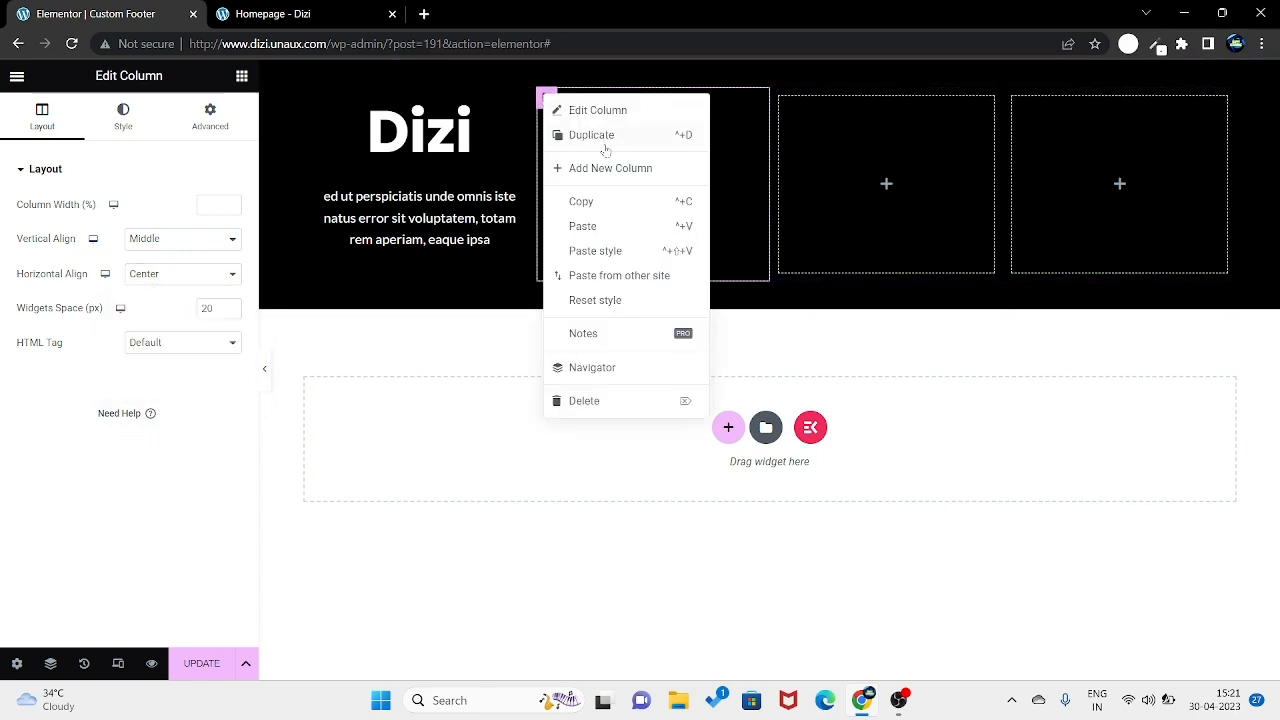
click(585, 136)
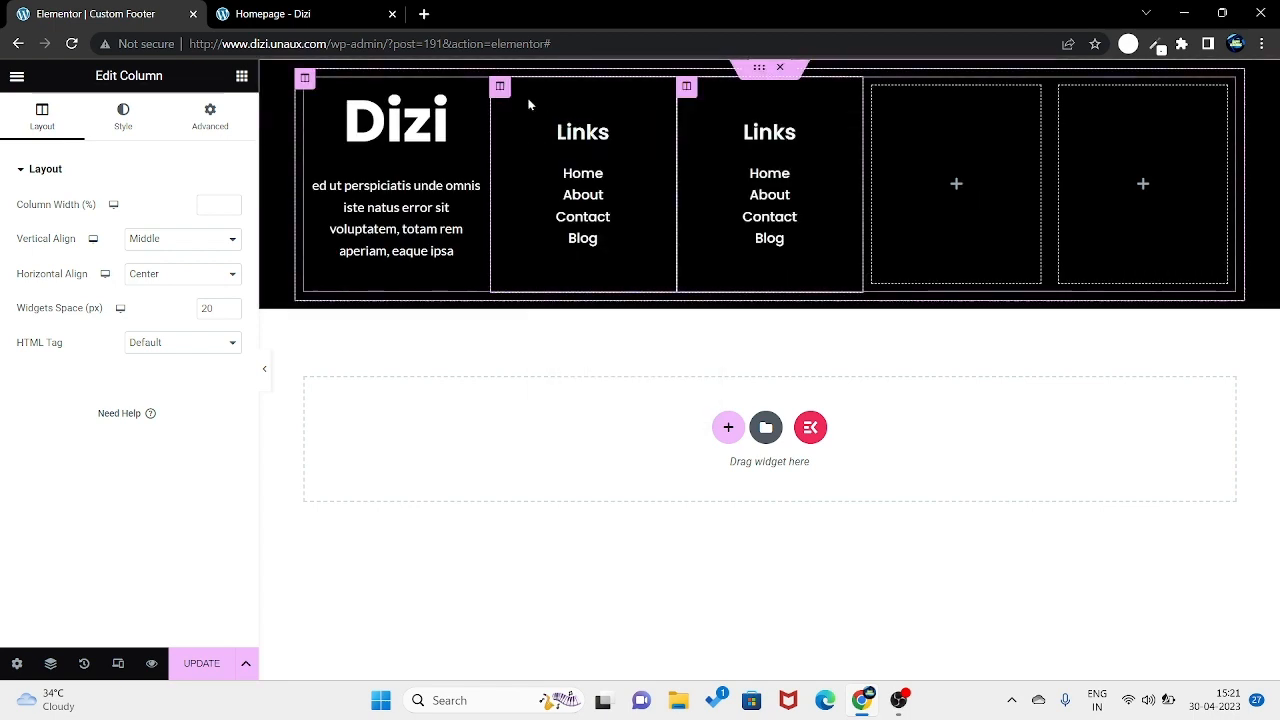
right_click(497, 90)
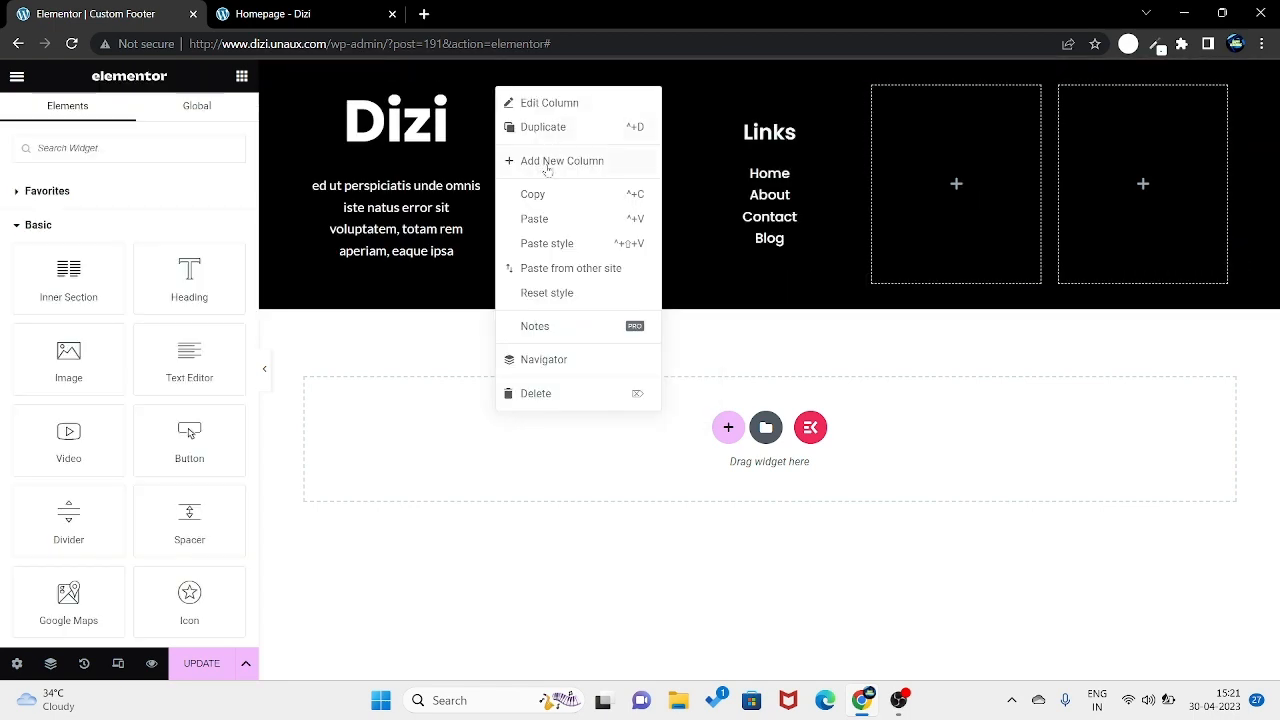
click(951, 126)
right_click(951, 126)
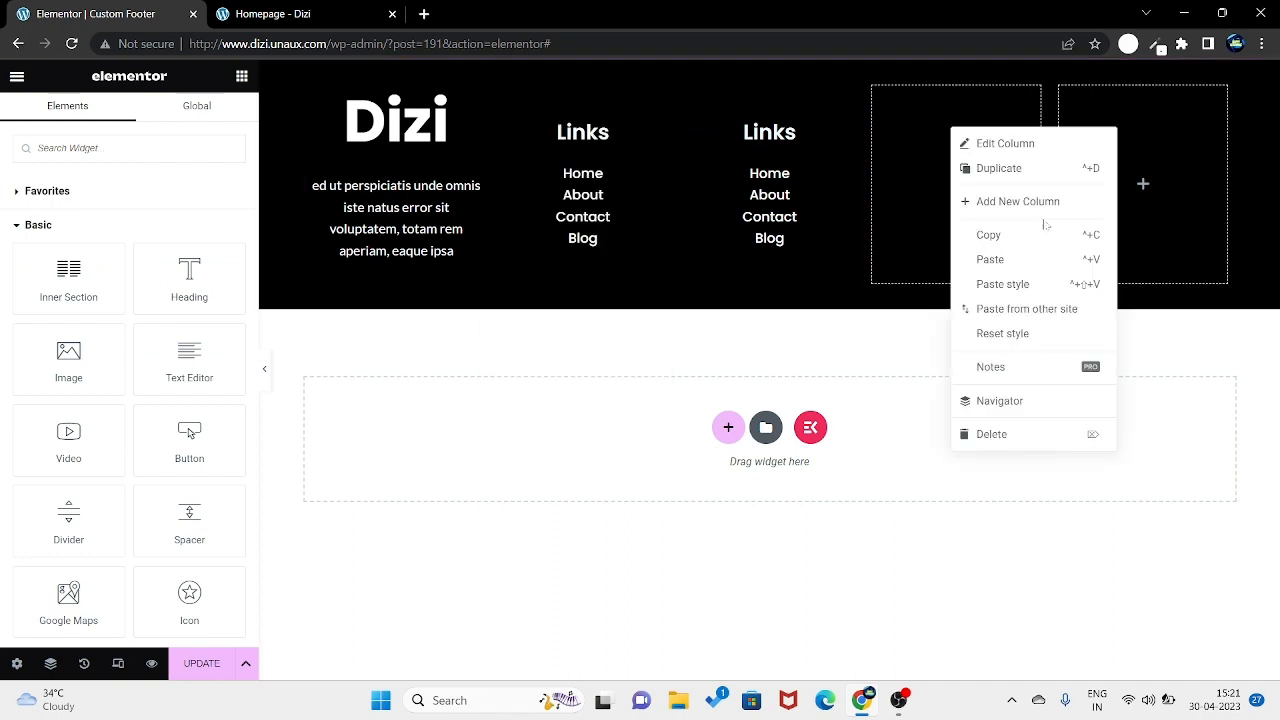
click(994, 434)
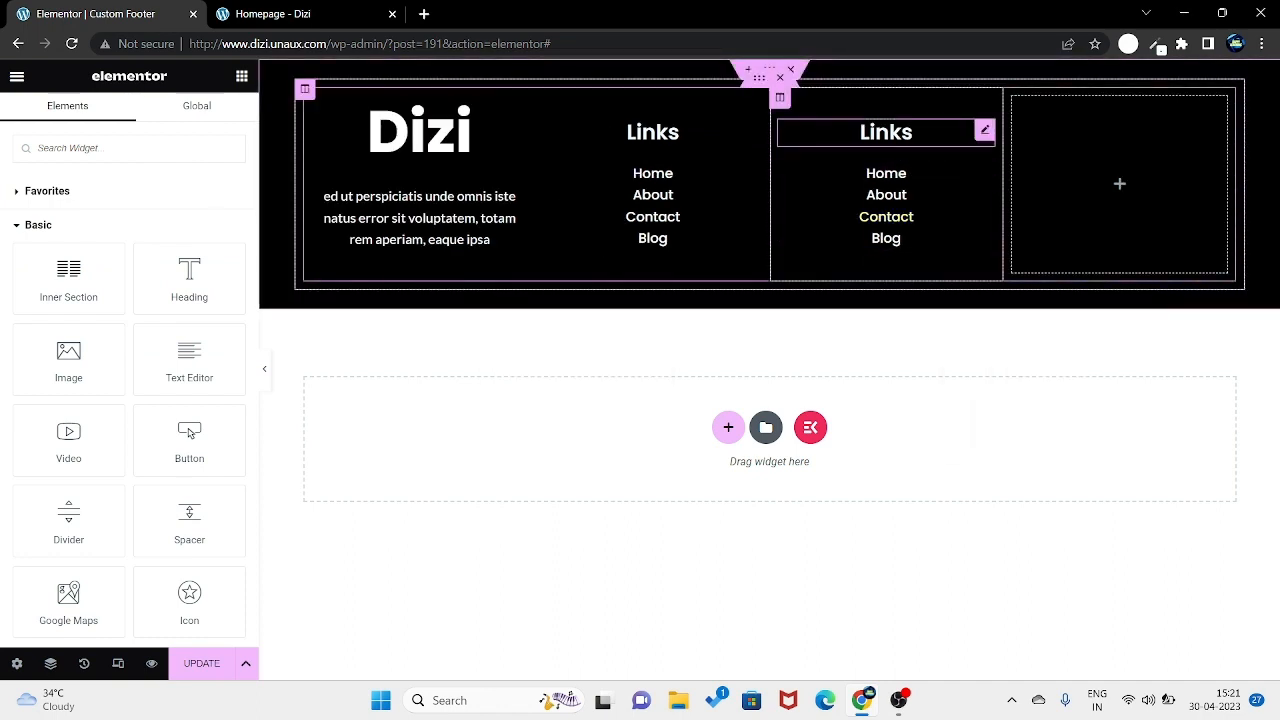
Step: Change the heading text in the duplicated column to "Privacy"
click(886, 132)
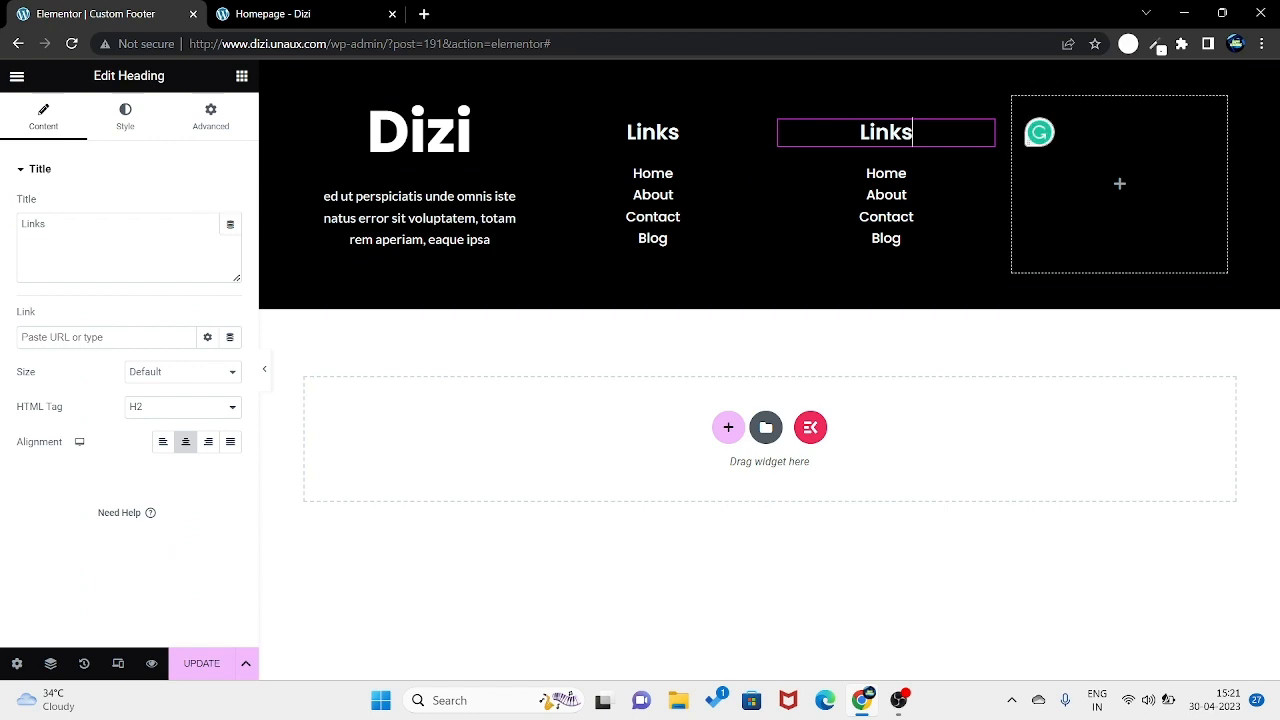
drag(50, 224, 3, 222)
text(Pri)
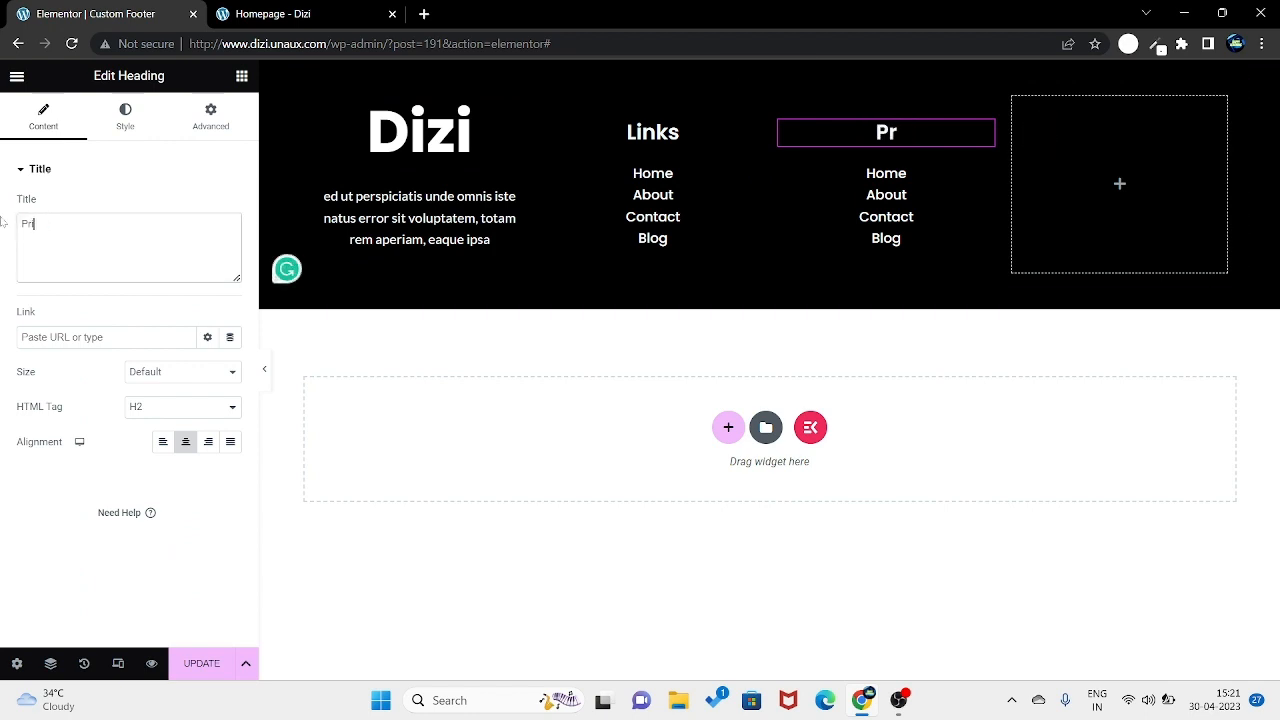
text(vacy)
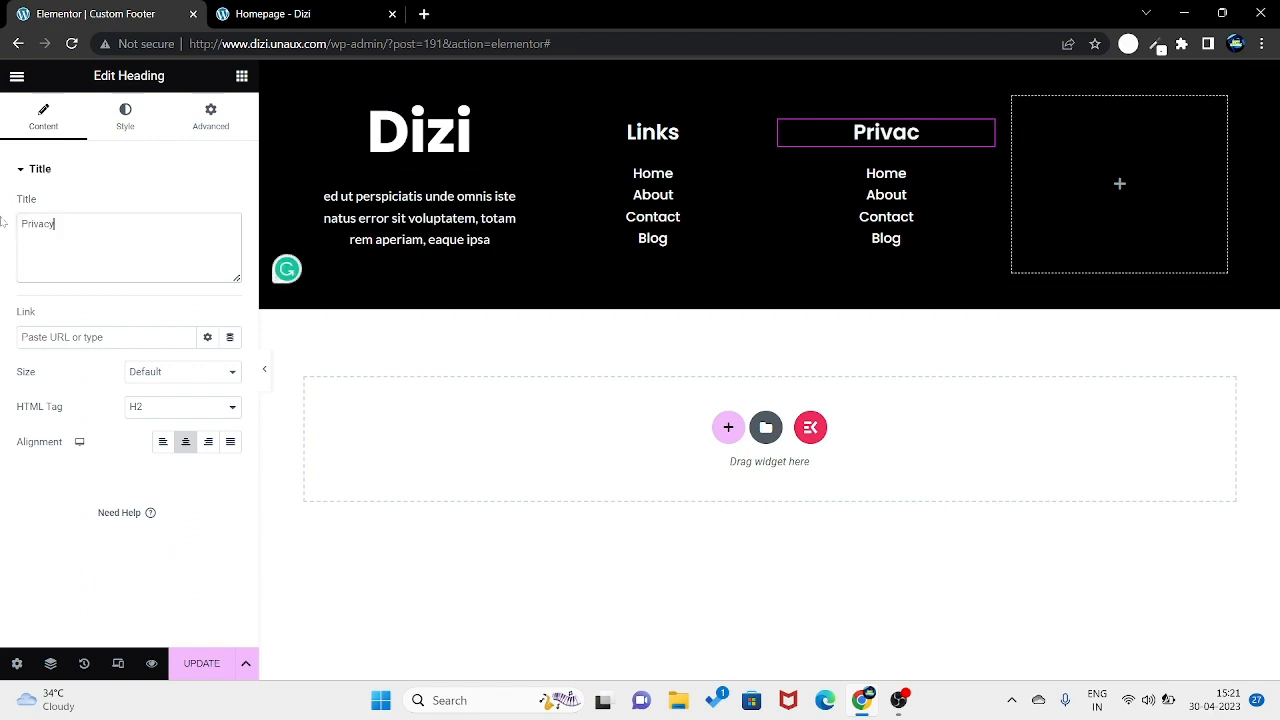
Step: Rename the Home item in the icon list under the Privacy heading to "Privacy Policy"
click(872, 180)
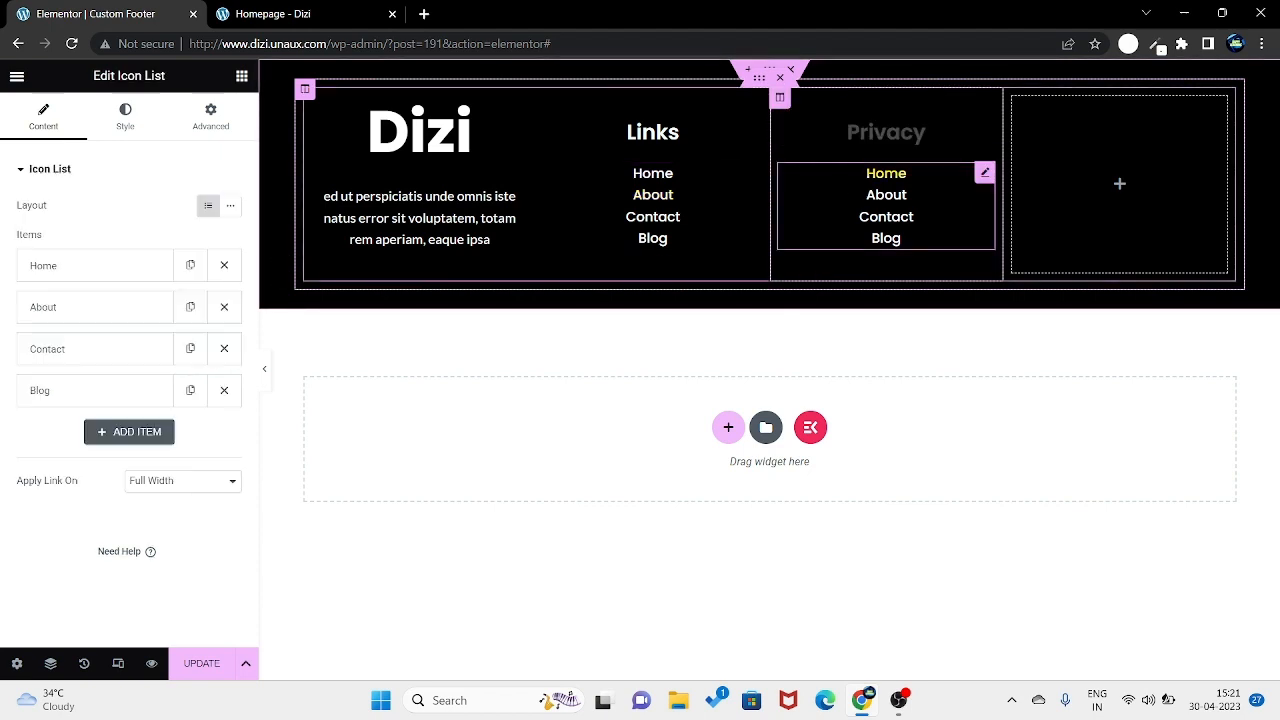
click(70, 268)
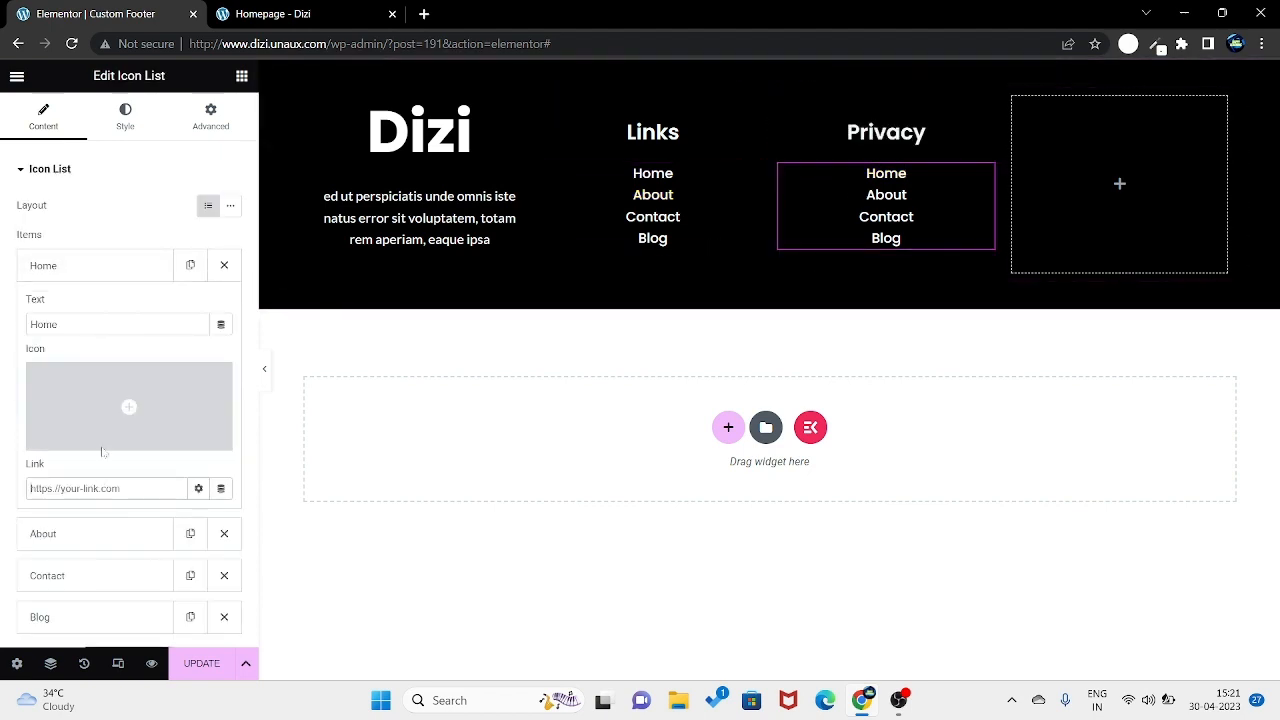
drag(62, 324, 3, 330)
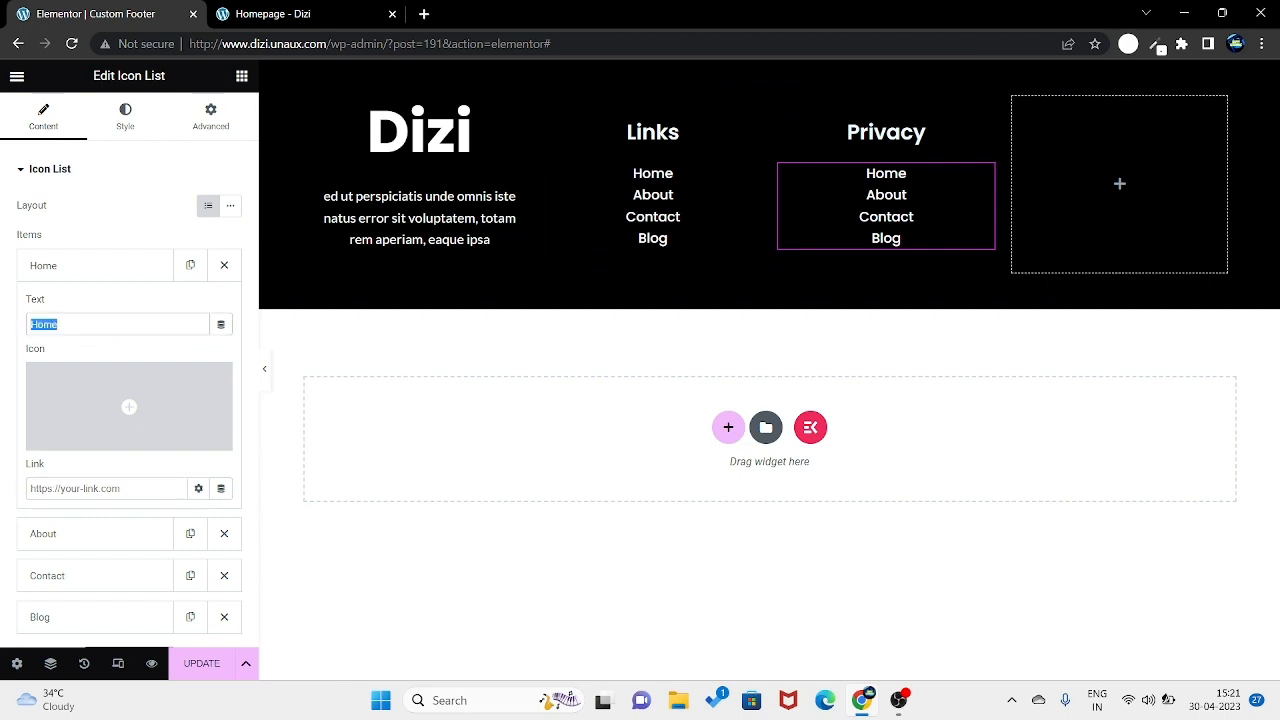
text(Pri)
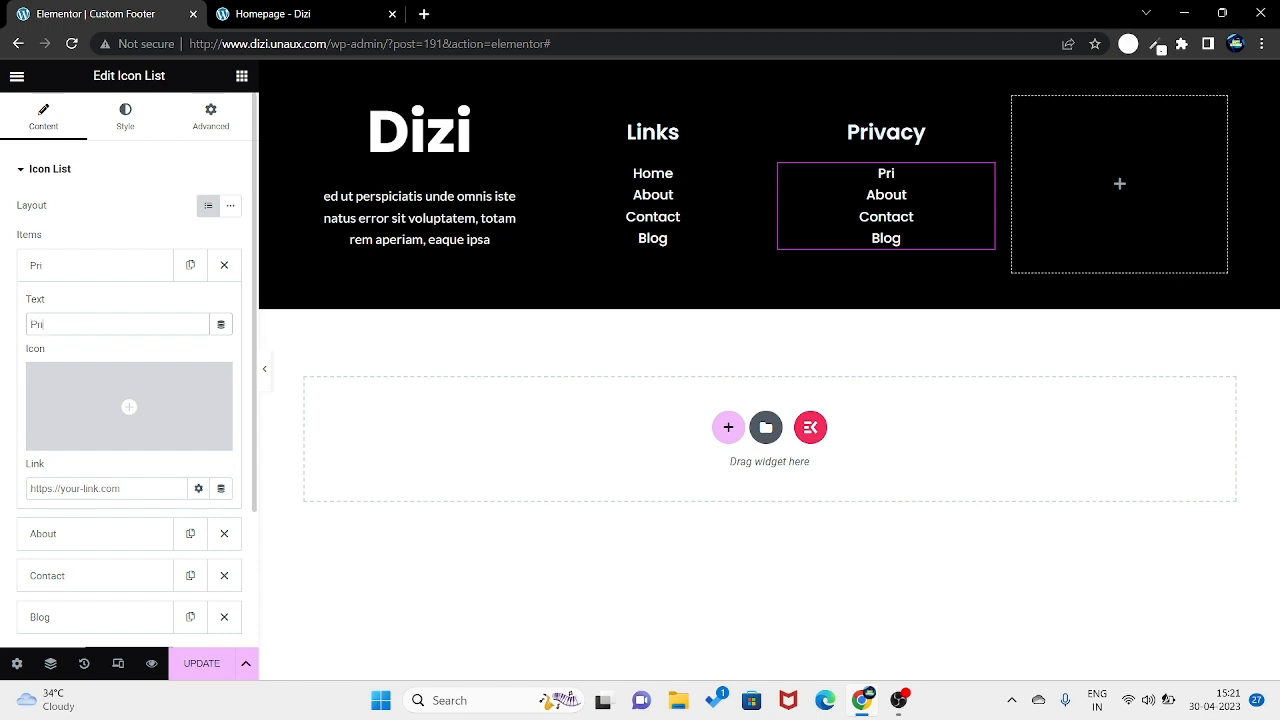
text(vacy Policy)
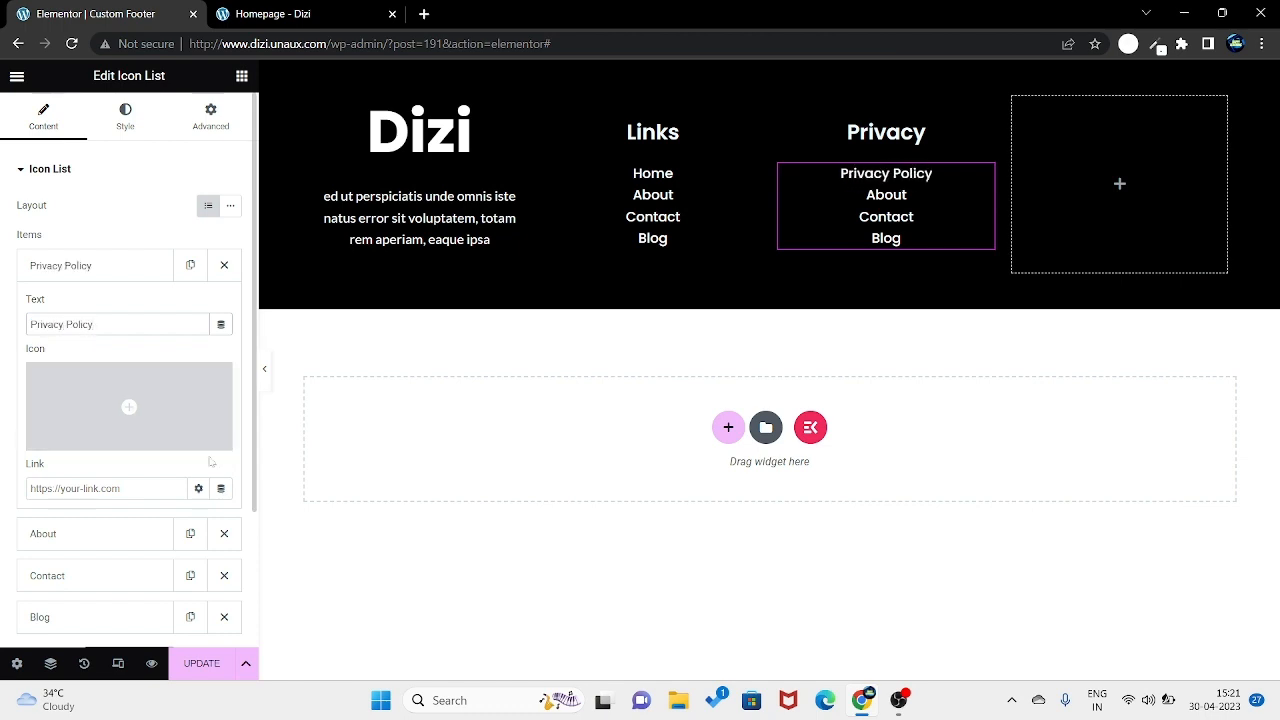
Step: Try to find a page to link to the Privacy Policy item by searching for "privacy"
click(100, 489)
text(pr)
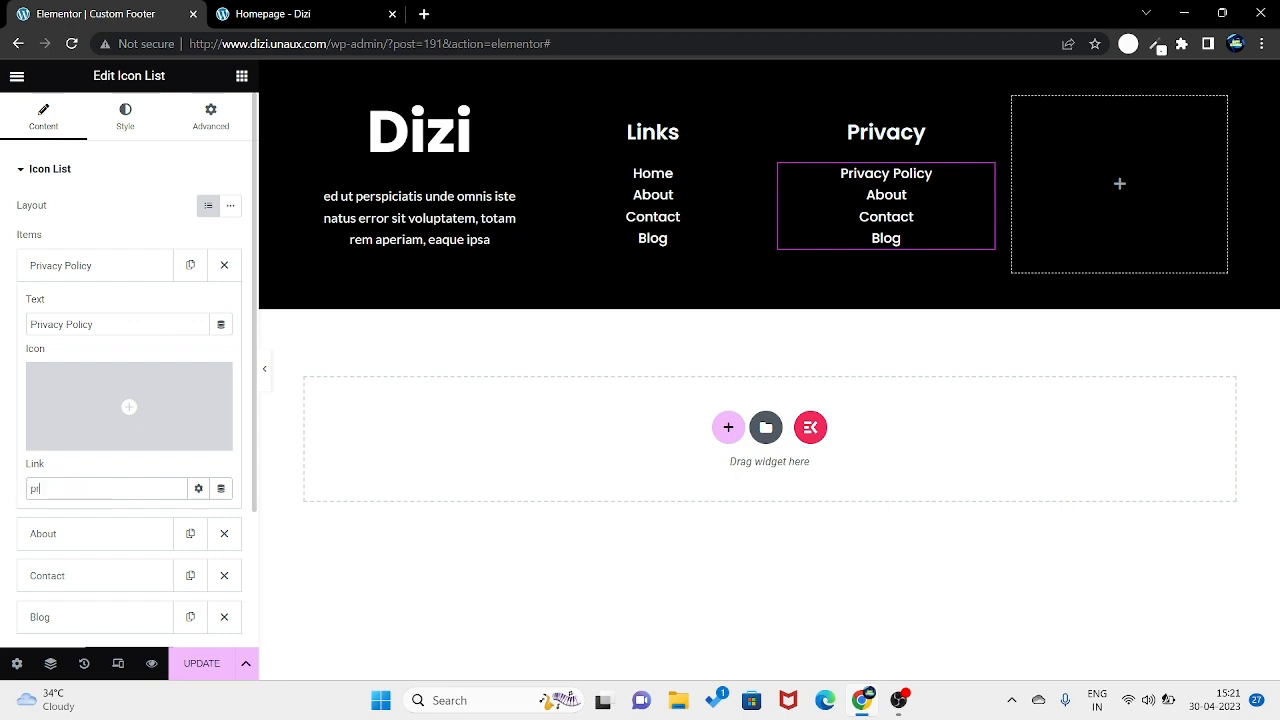
text(ivacy)
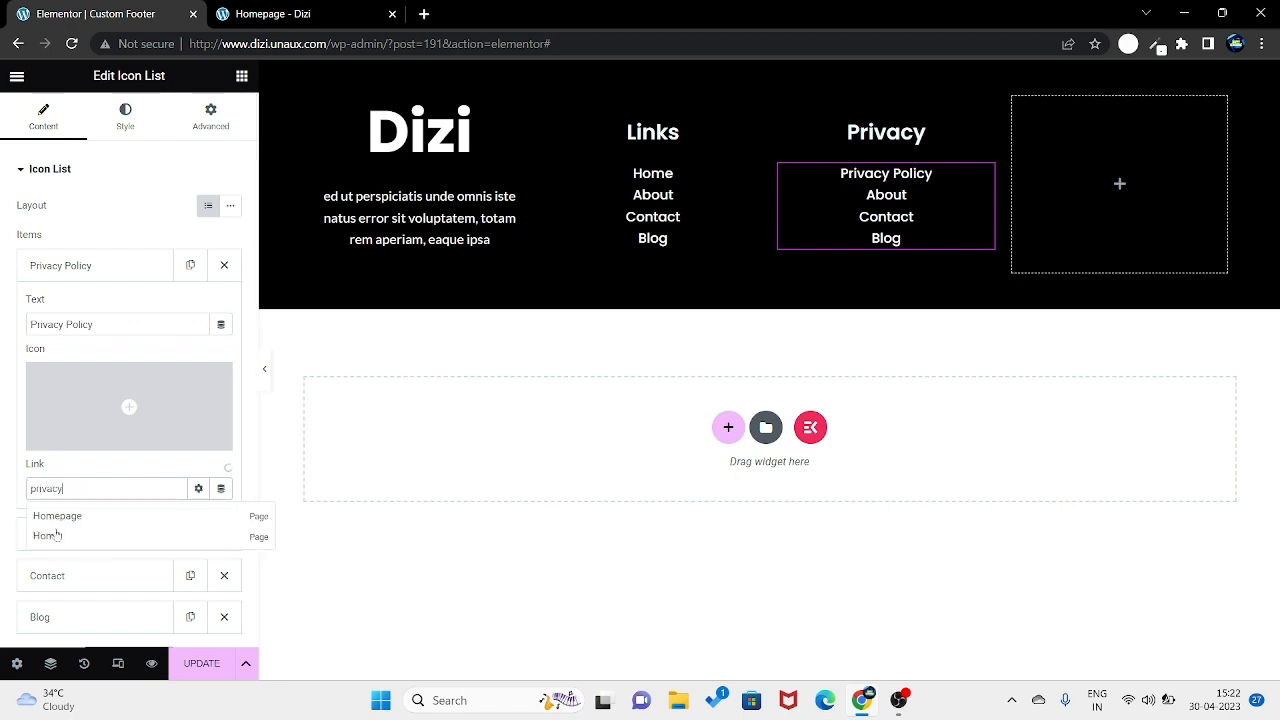
double_click(60, 489)
key(BackSpace)
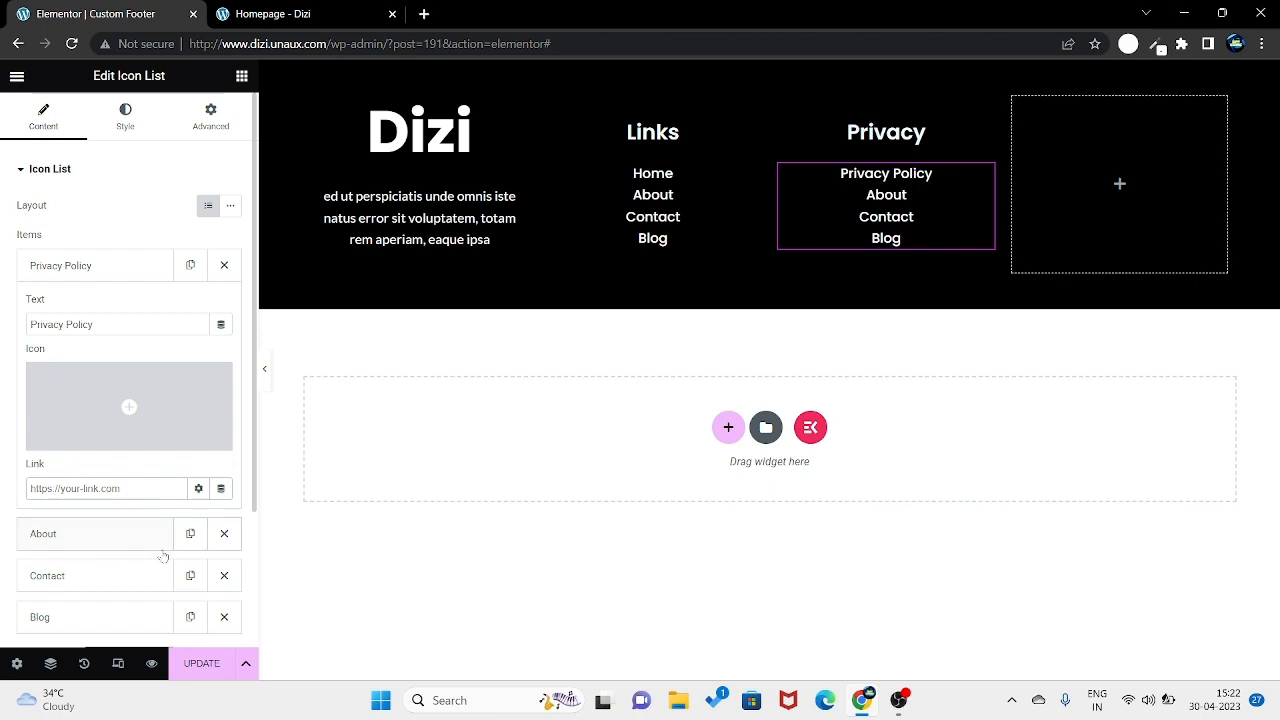
Step: Rename the About item in the Privacy column's icon list to "Terms & Conditions"
click(99, 531)
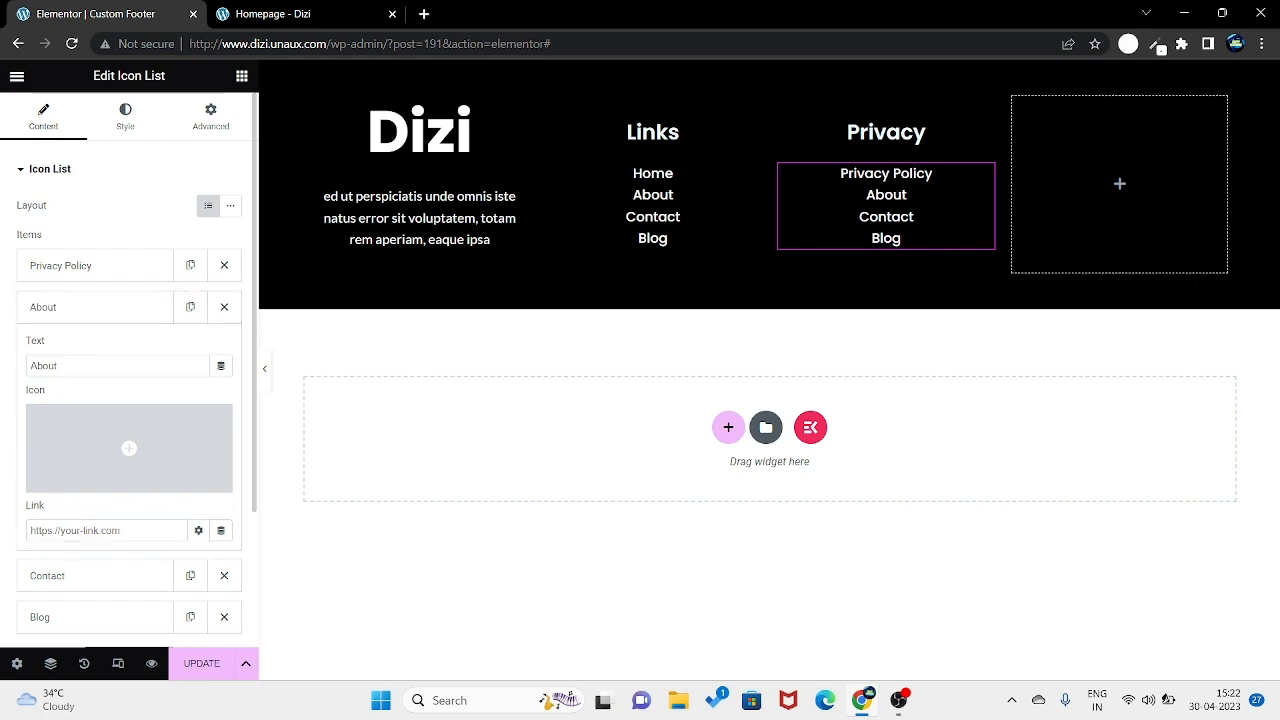
key(ctrl+a)
text(Term)
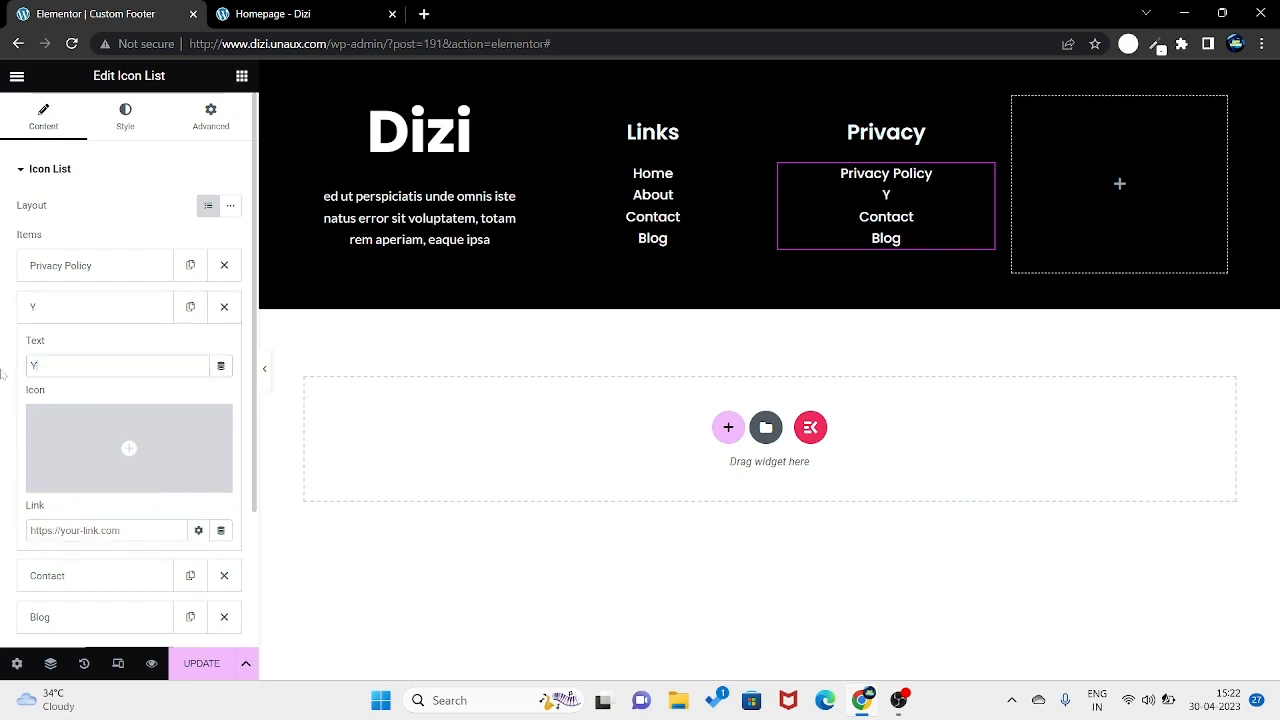
text(s )
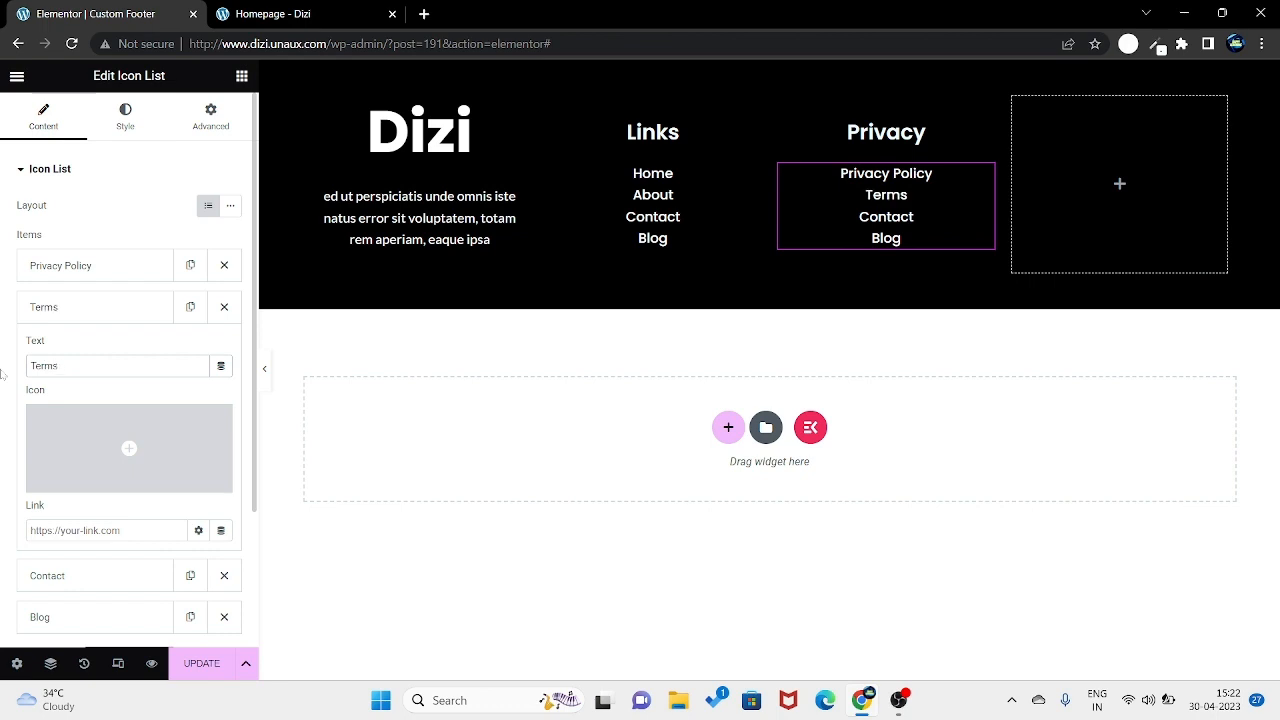
text(& COn)
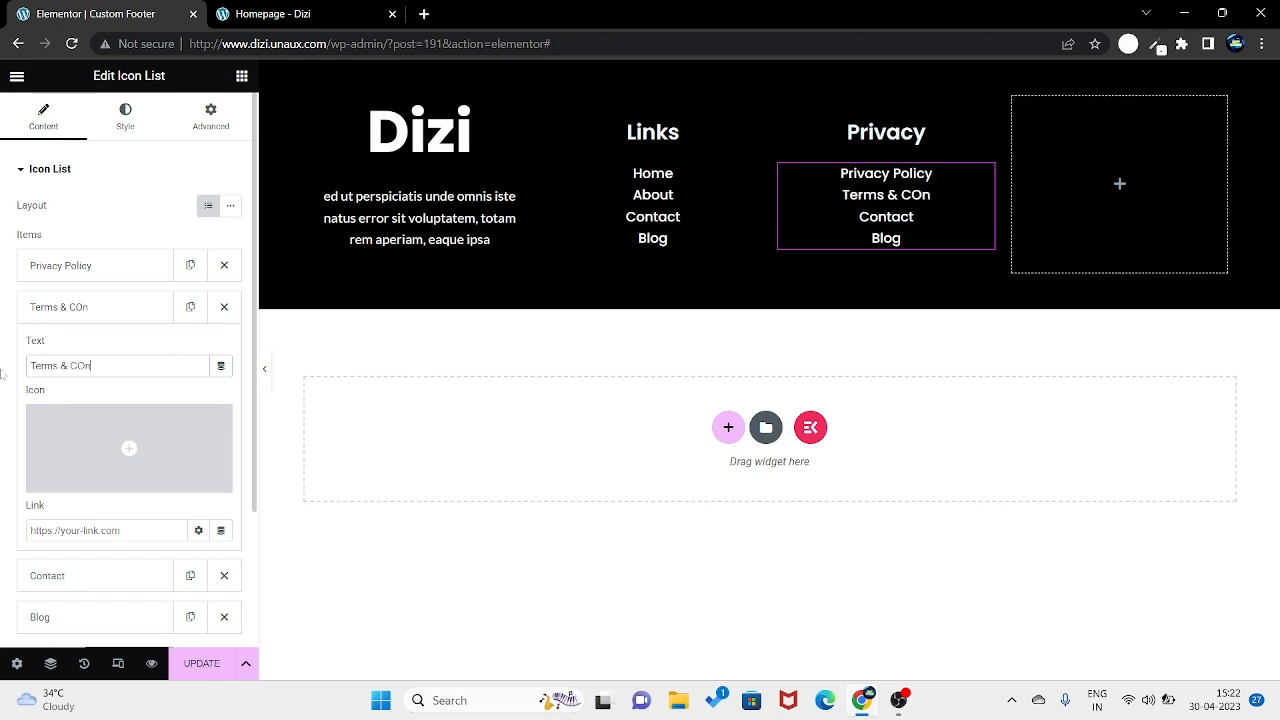
text(d)
key(BackSpace)
key(BackSpace)
key(BackSpace)
text(ondition)
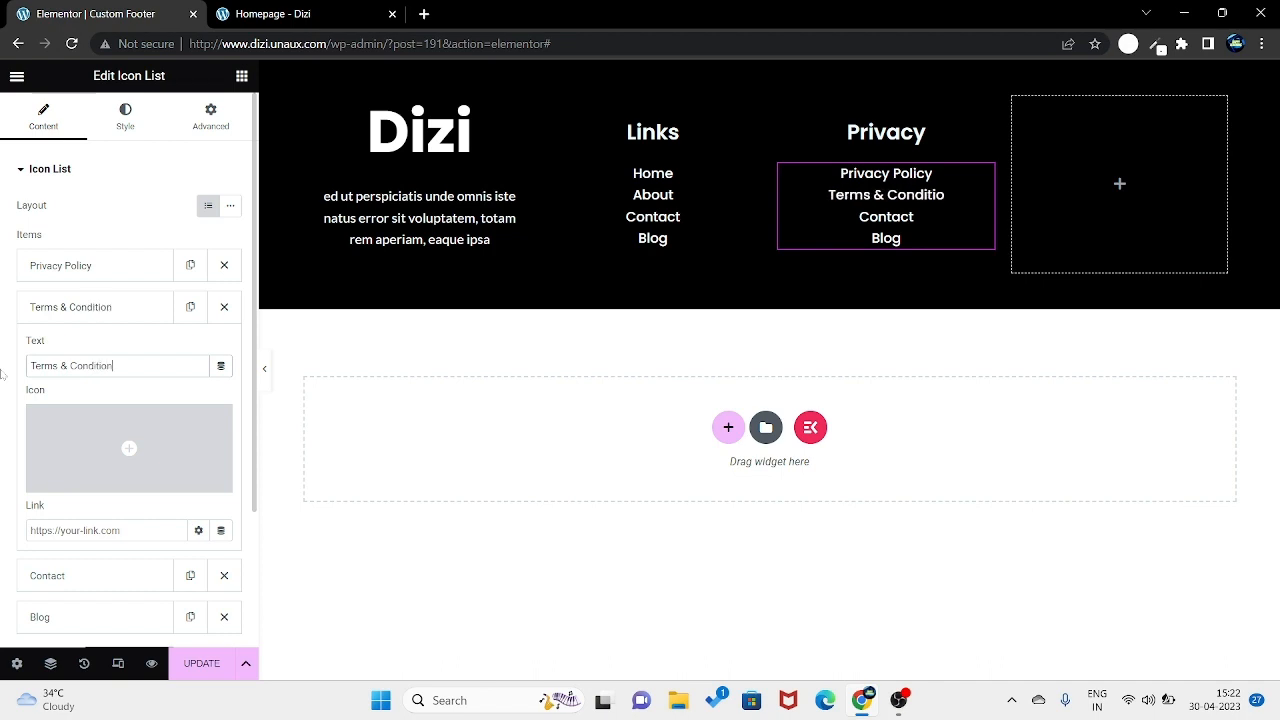
text(s)
Step: Rename the Contact item in the Privacy column's icon list to "Disclaimer"
click(78, 580)
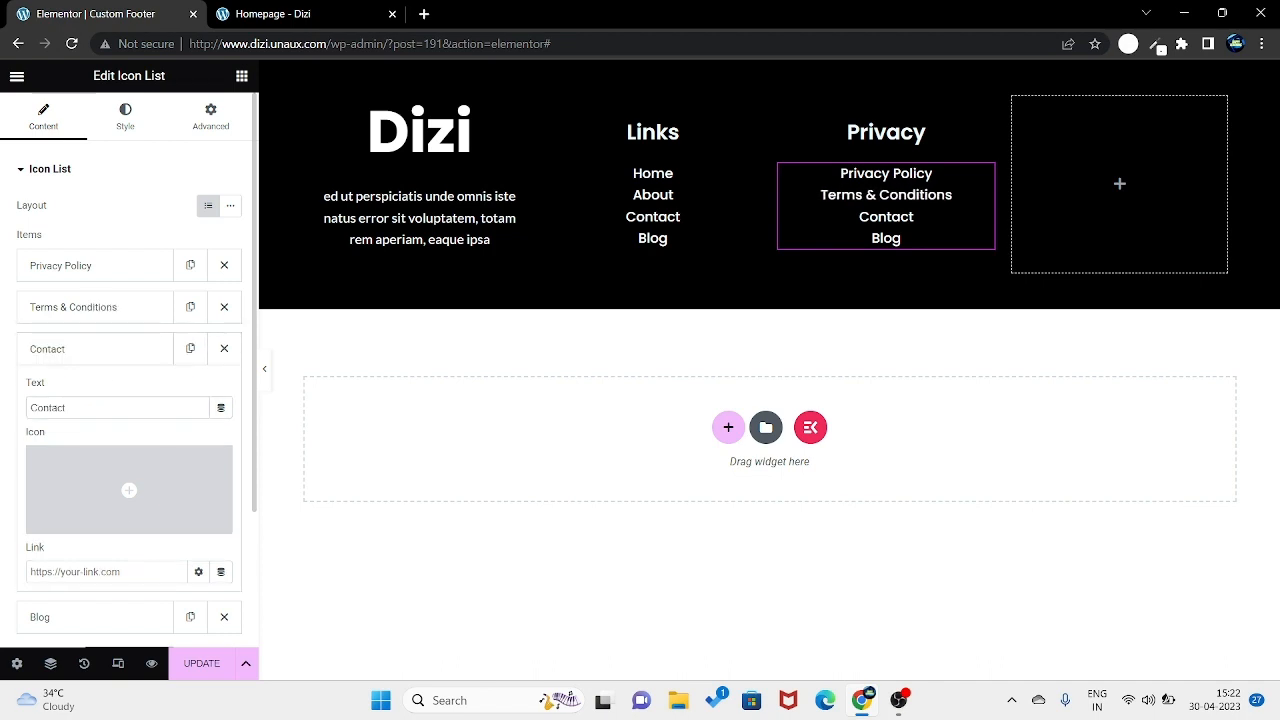
drag(68, 408, 3, 418)
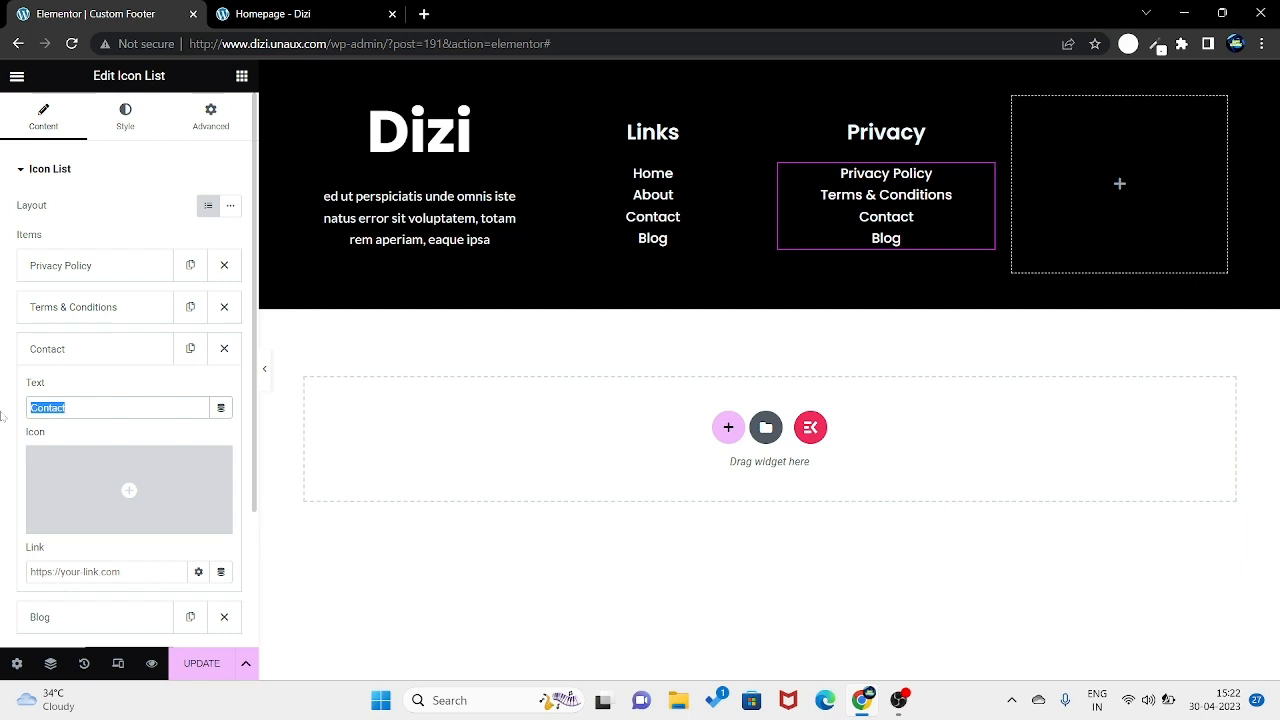
text(Disc)
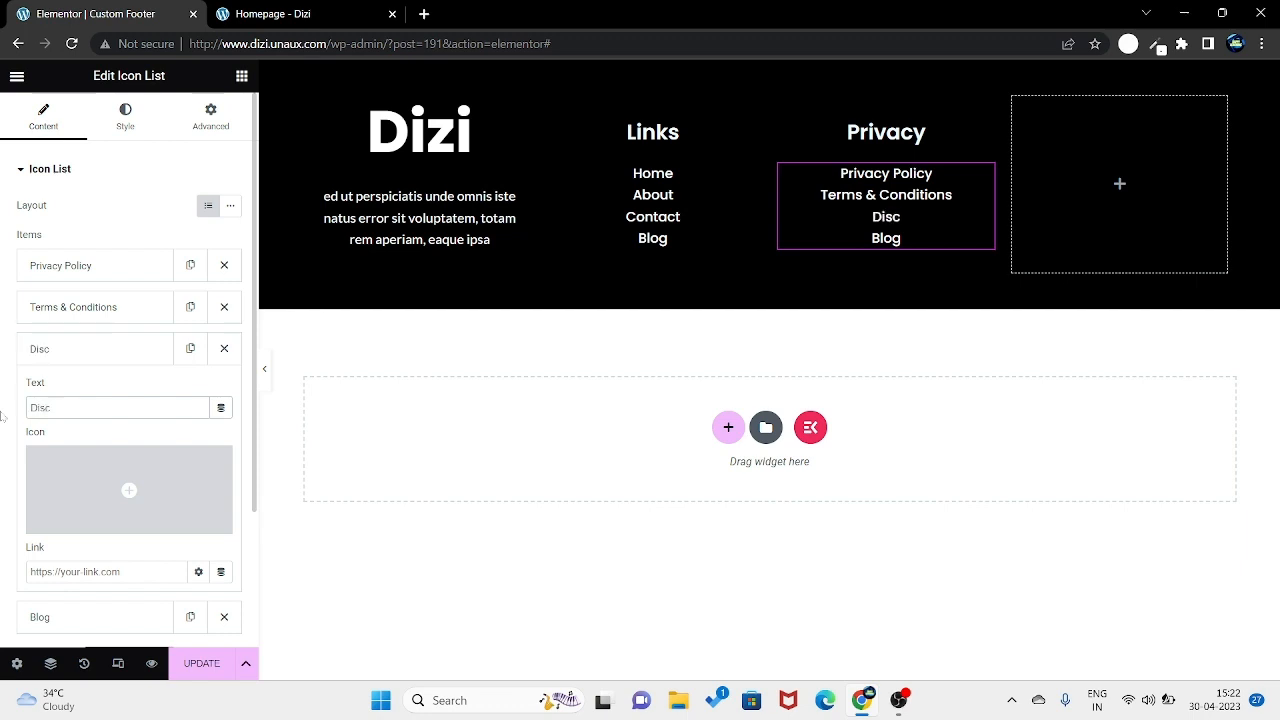
text(laimer)
Step: Rename the Blog item in the Privacy column's icon list to "Stories"
scroll(143, 586, down, 2)
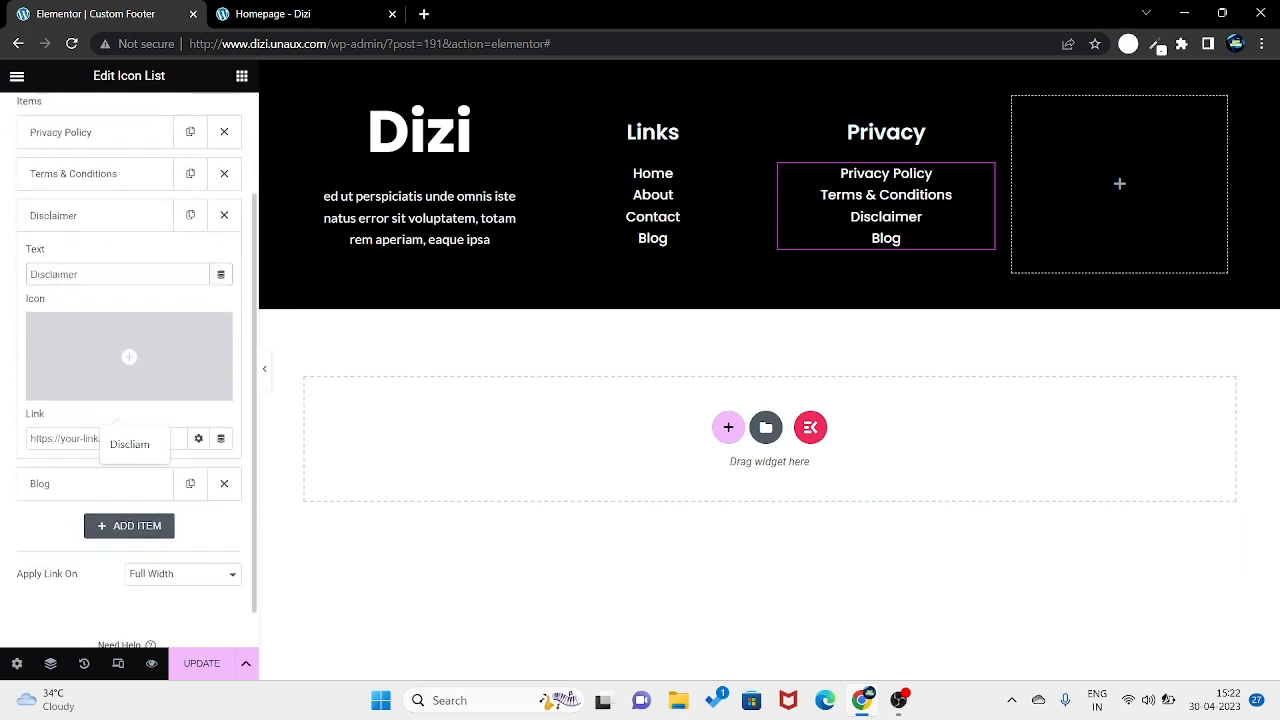
click(59, 478)
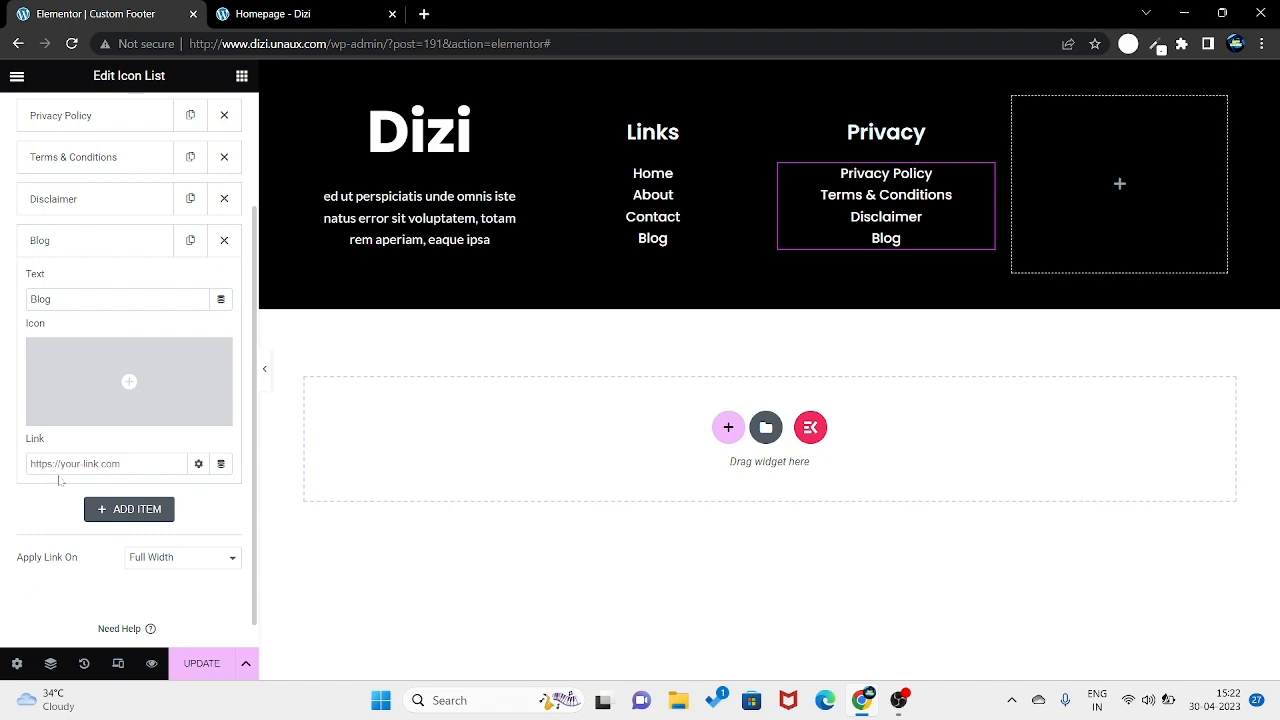
drag(58, 299, 3, 305)
text(Contac)
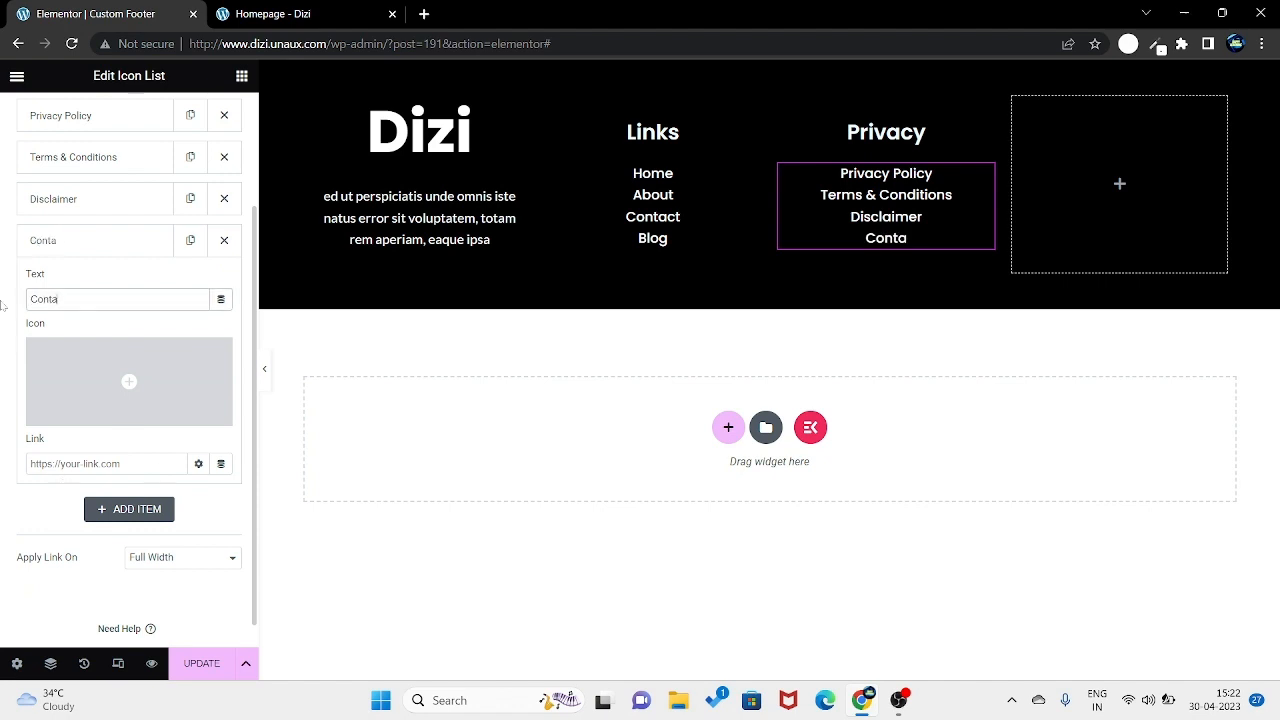
key(BackSpace)
key(BackSpace)
key(BackSpace)
key(BackSpace)
key(BackSpace)
key(BackSpace)
text(Sotry)
key(BackSpace)
key(BackSpace)
key(BackSpace)
key(BackSpace)
text(tories)
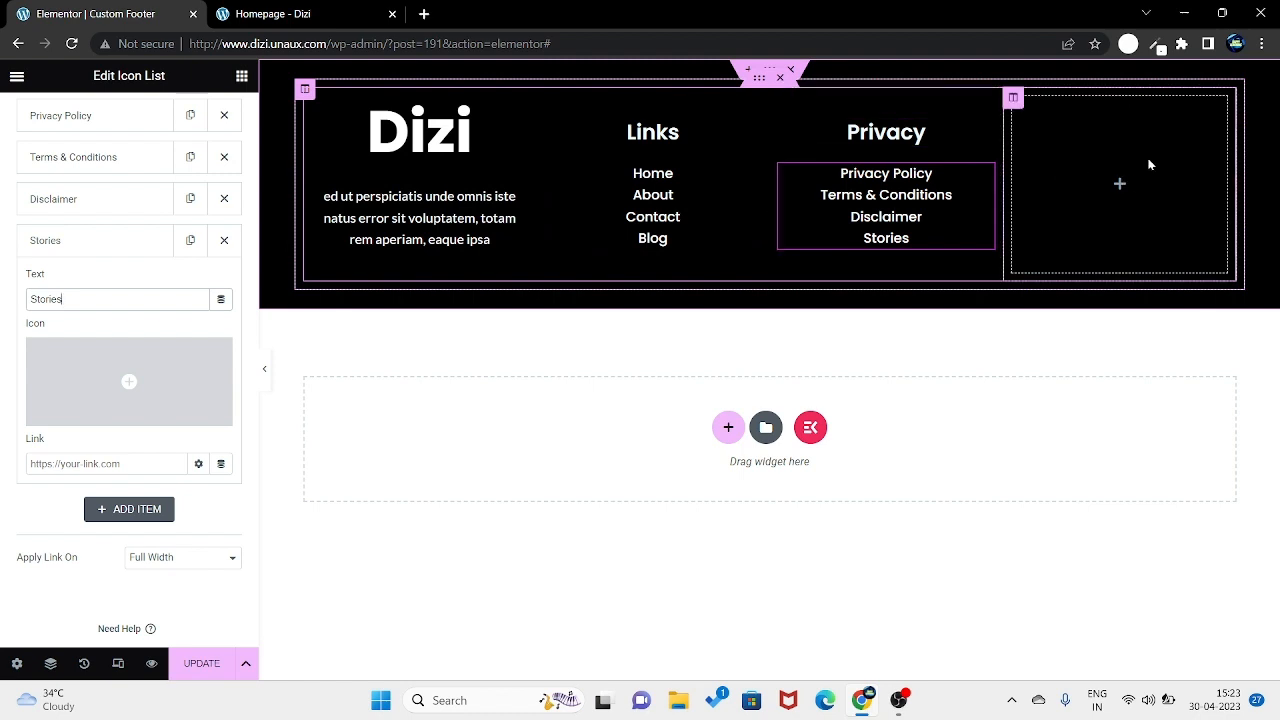
Step: Try to add a Heading widget to the empty fourth column of the footer
click(1084, 176)
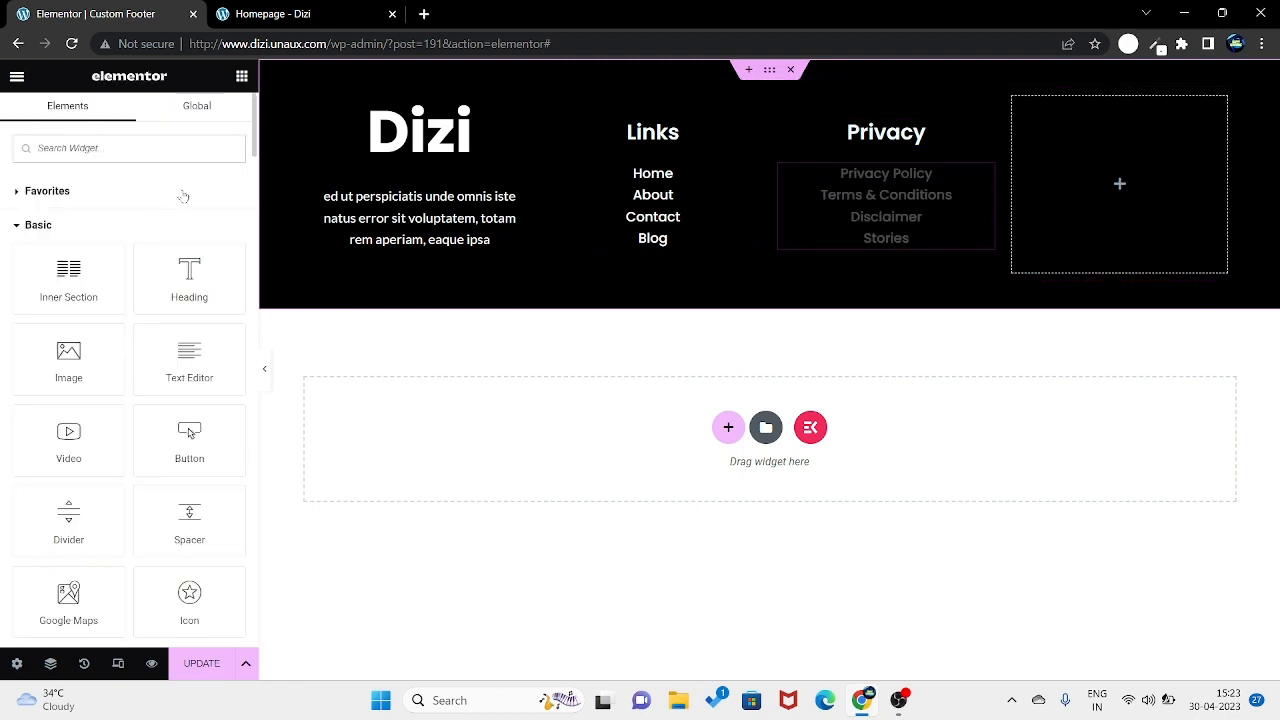
drag(189, 277, 414, 171)
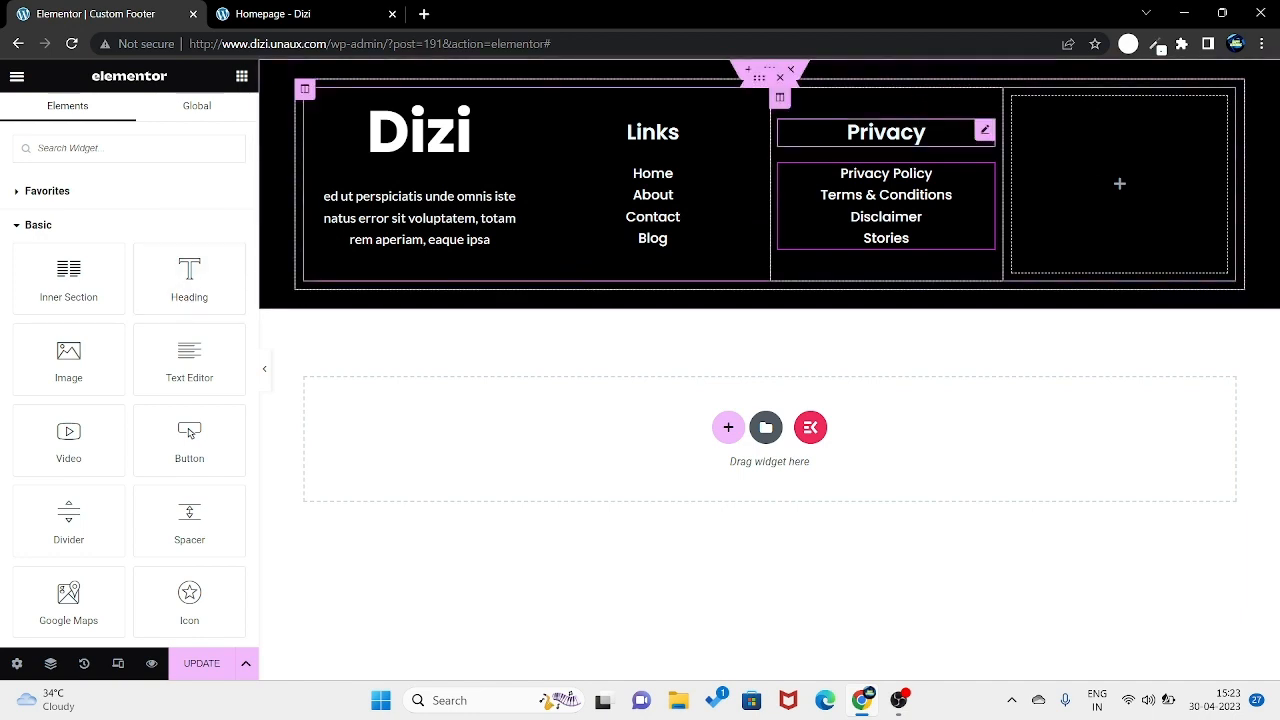
Step: Duplicate the Privacy column's heading and move the copy into the empty fourth column of the footer
click(928, 132)
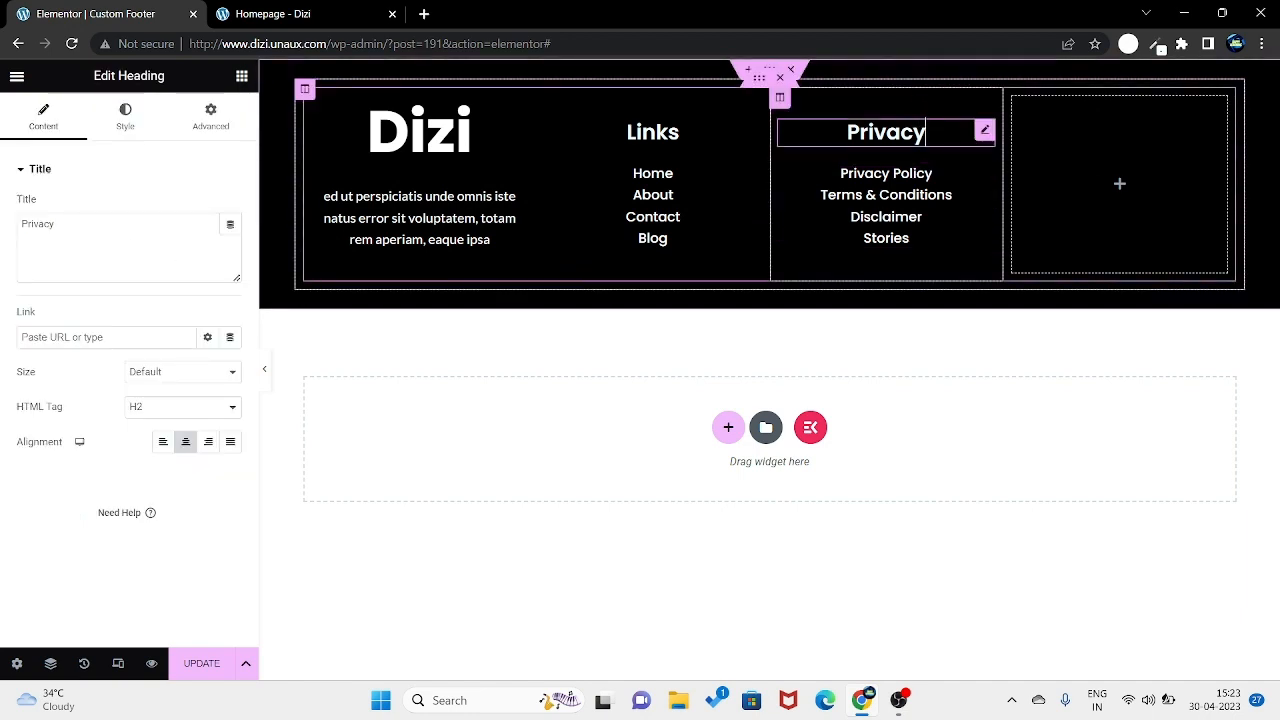
right_click(977, 138)
click(1020, 174)
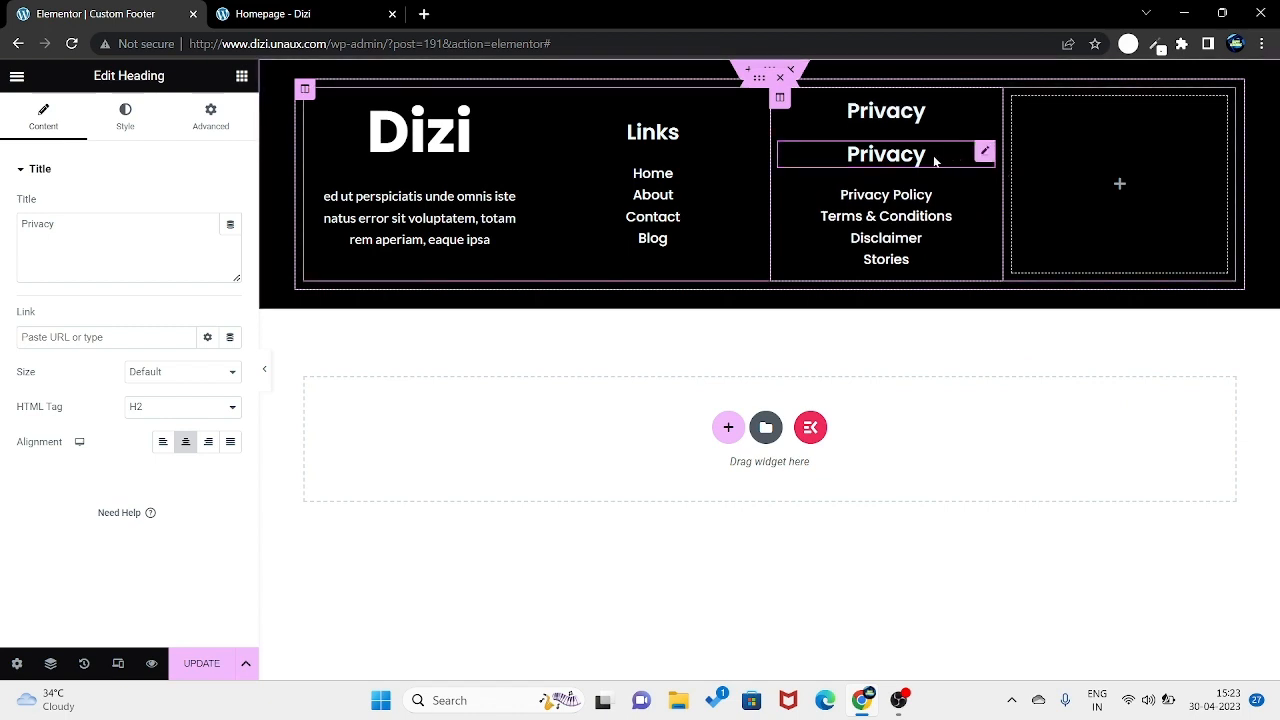
click(926, 154)
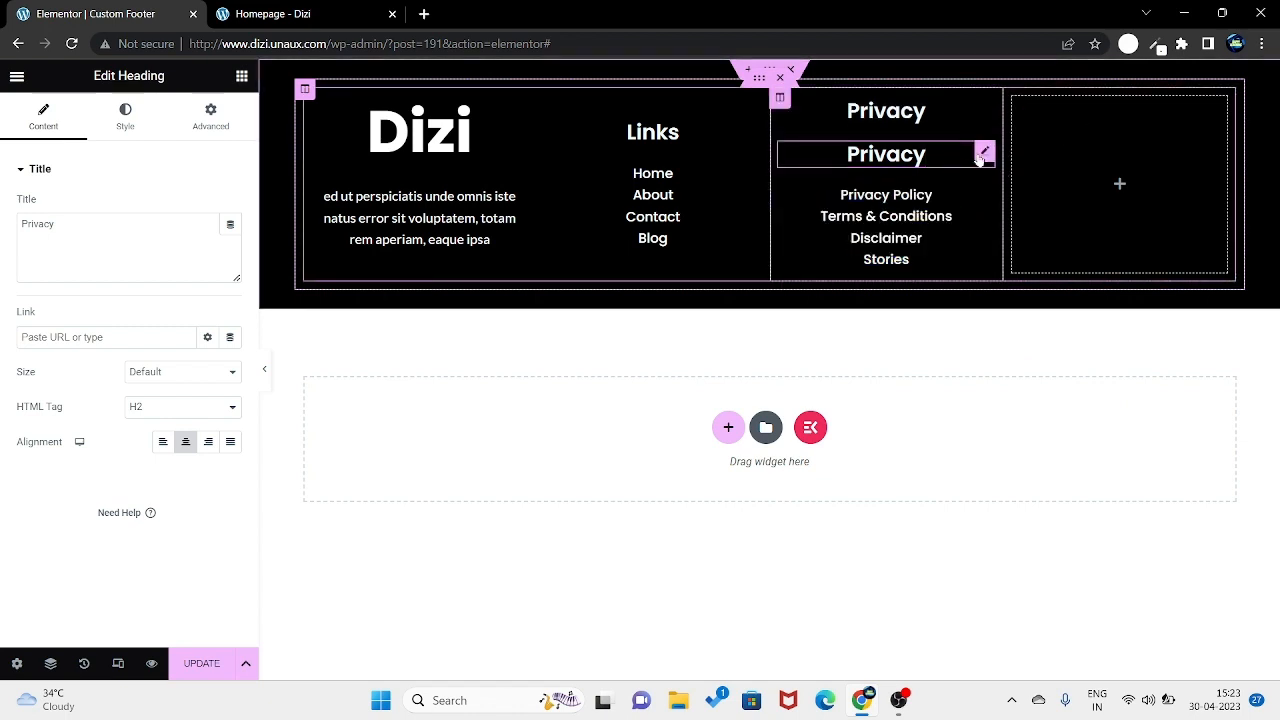
drag(982, 158, 1086, 142)
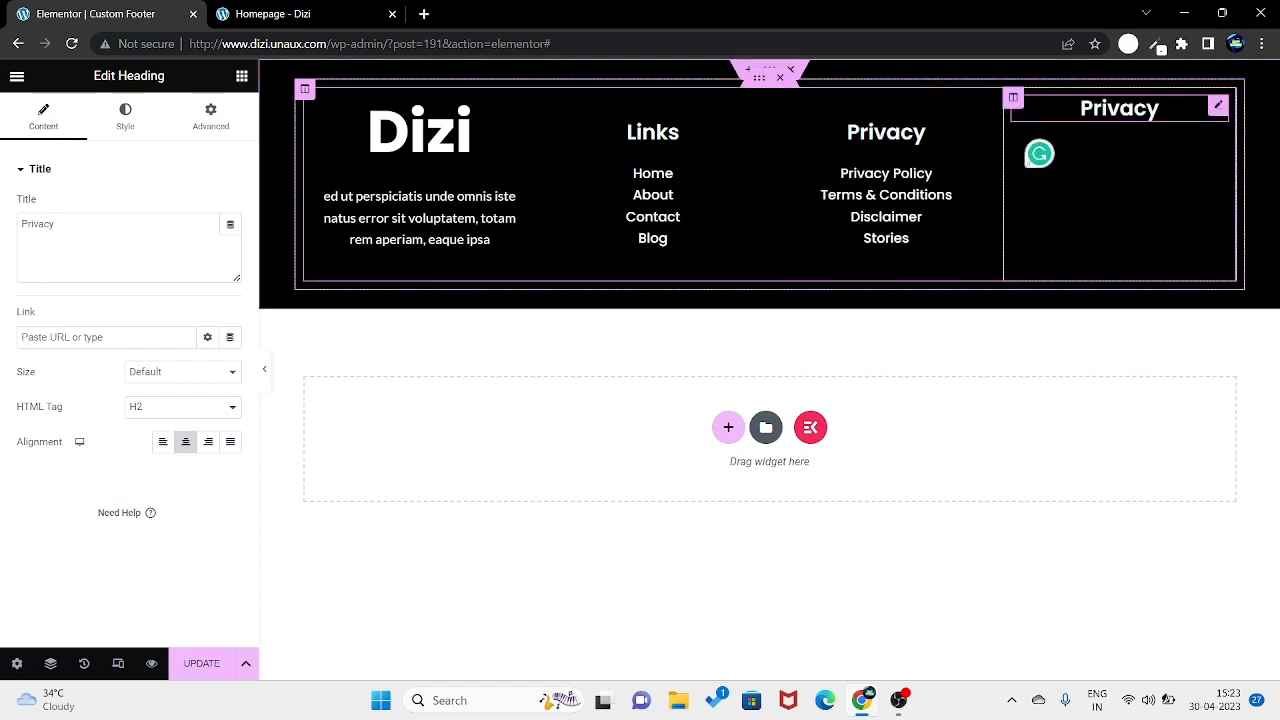
Step: Change the fourth column's heading text to "Follow us on Social Platforms"
drag(58, 224, 3, 228)
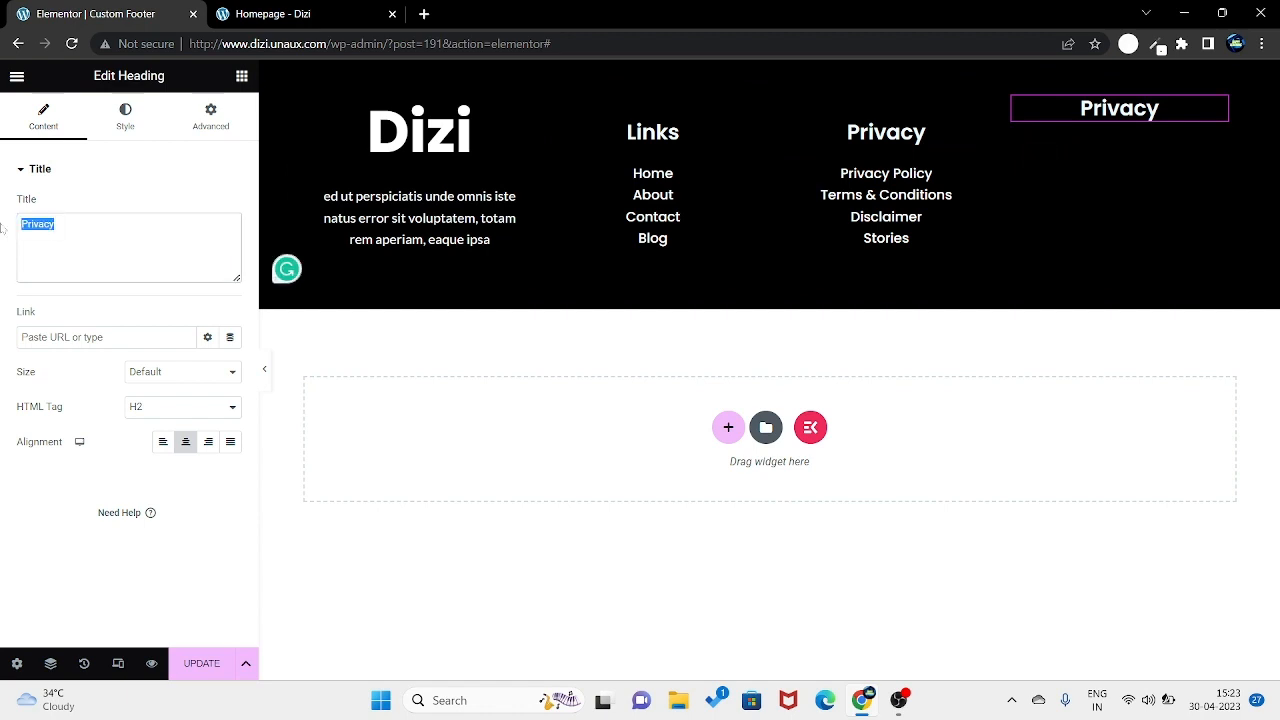
text(Follow)
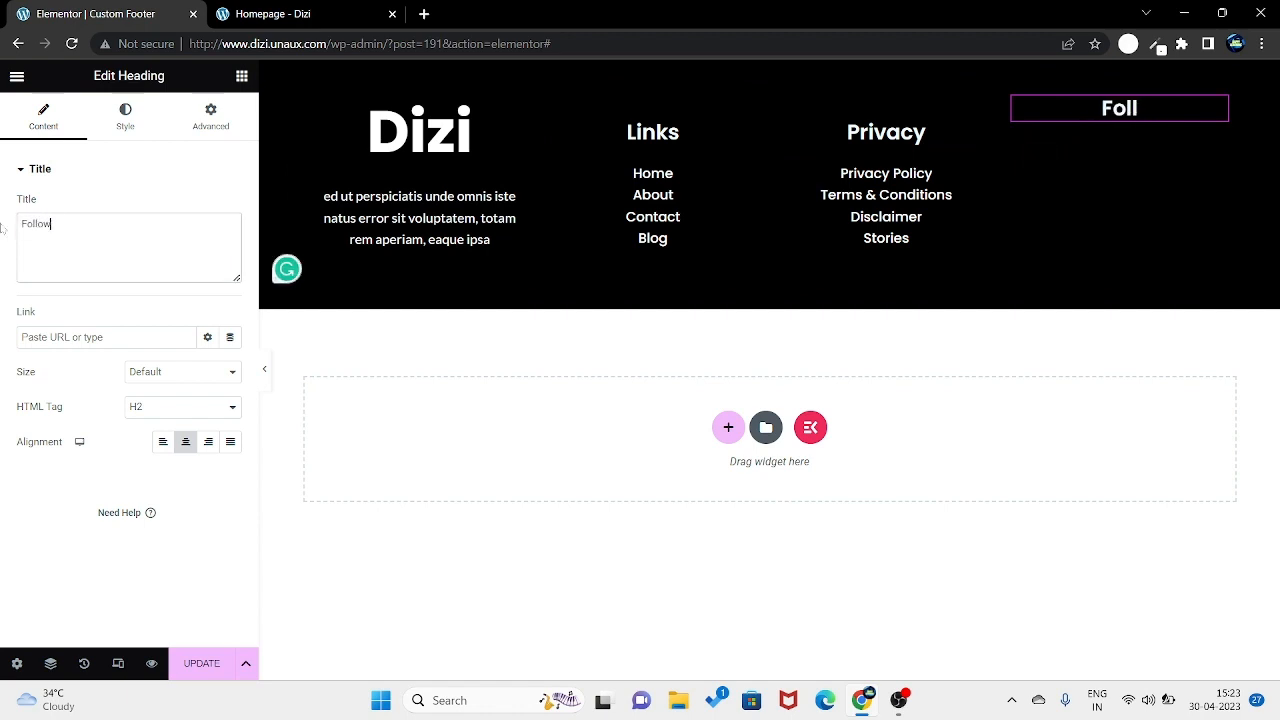
text( us on)
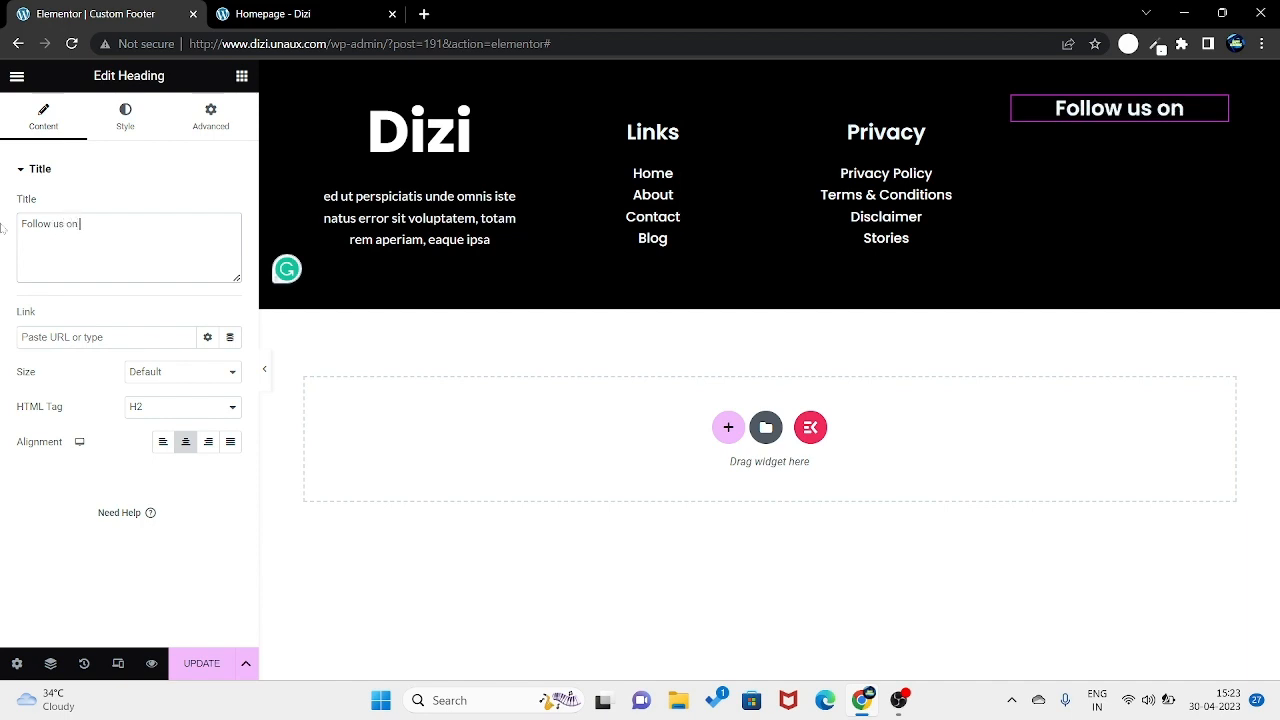
text( Social)
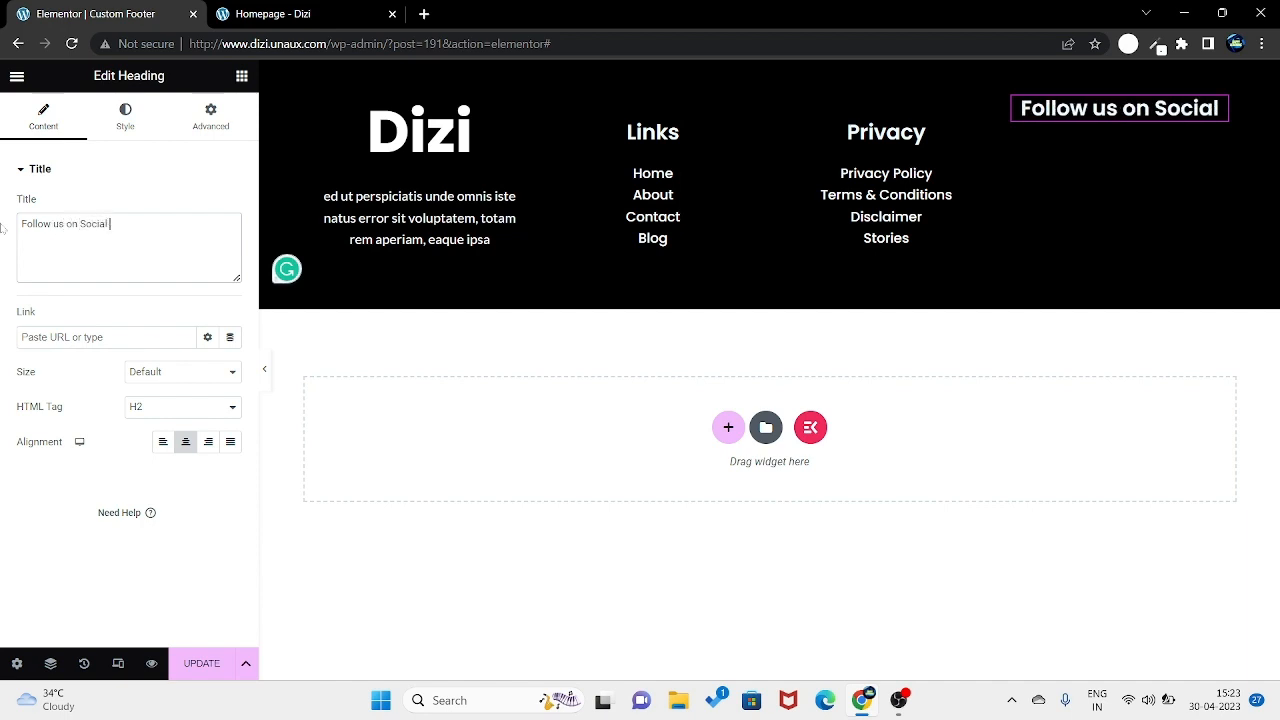
text( Platforms)
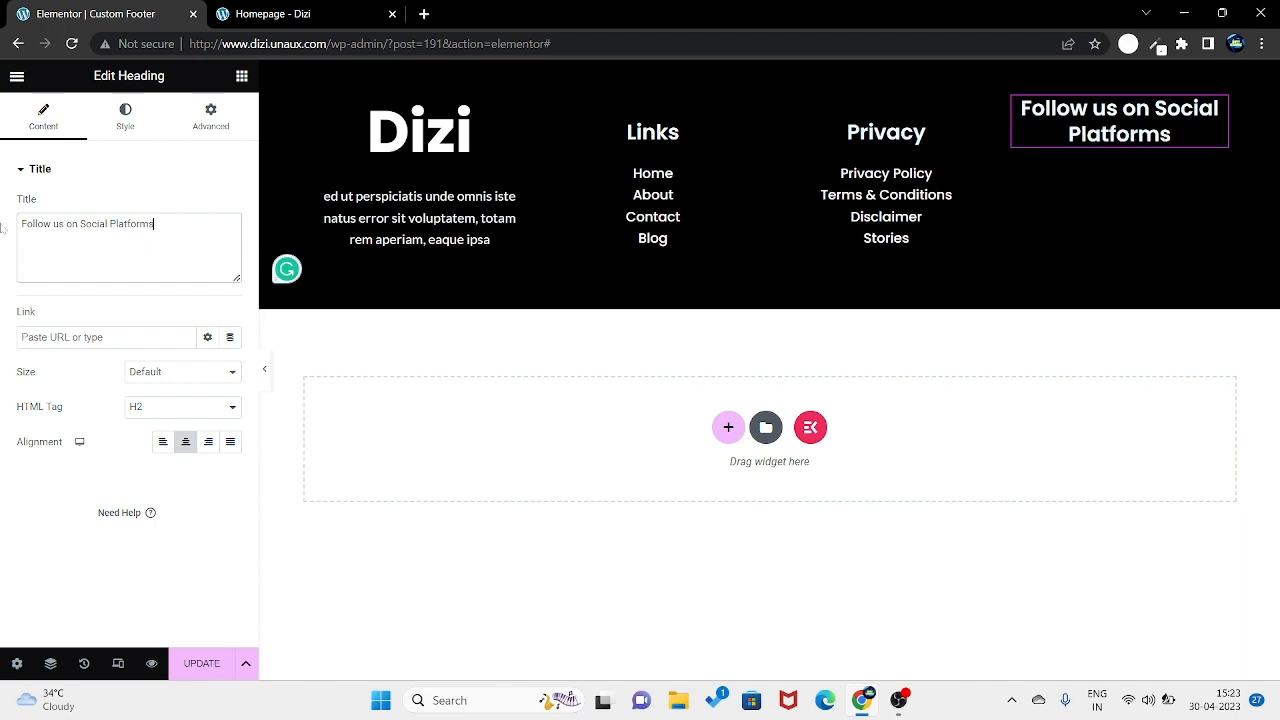
Step: Set the fourth column's vertical alignment to Middle and its horizontal alignment to Center
click(1013, 97)
click(171, 239)
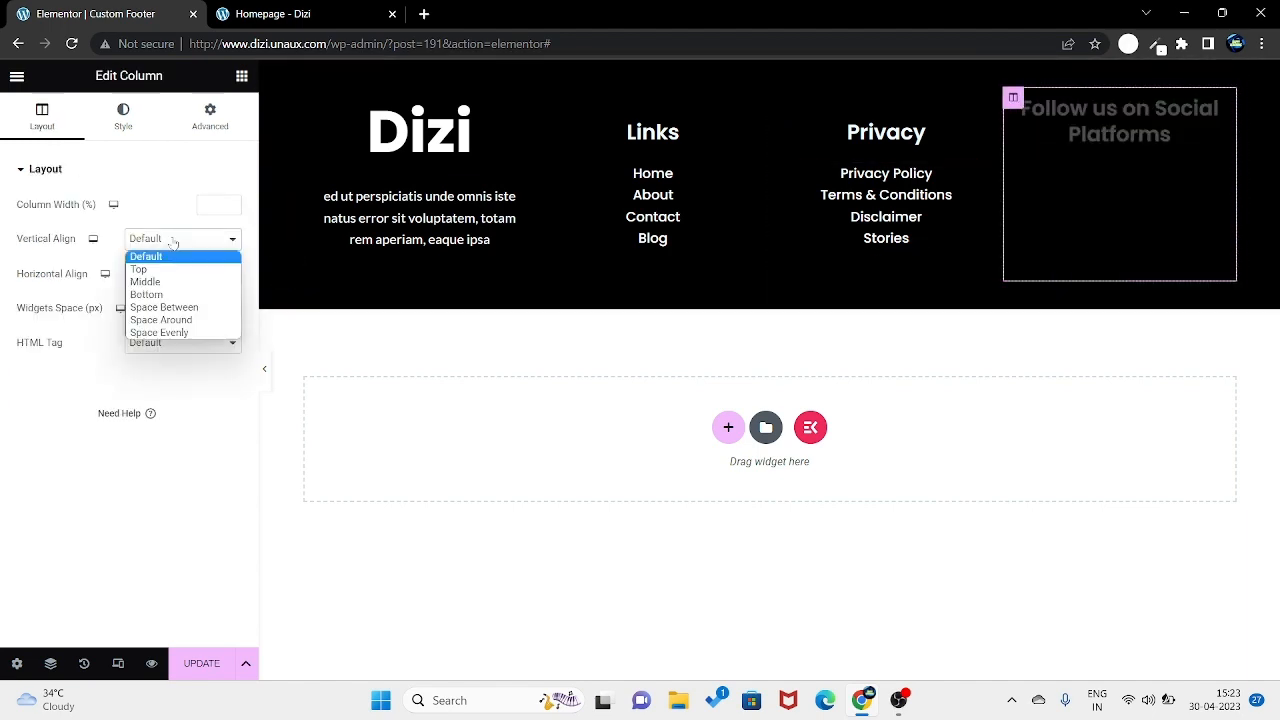
click(172, 288)
click(160, 274)
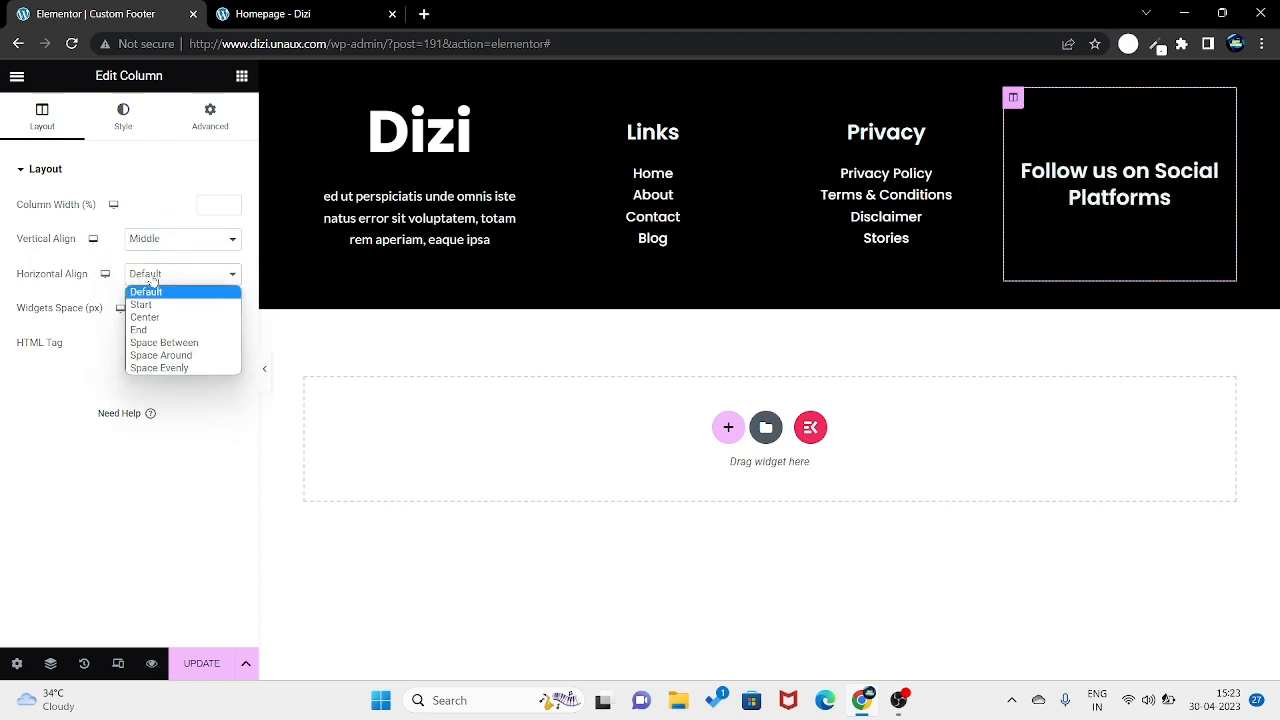
click(165, 318)
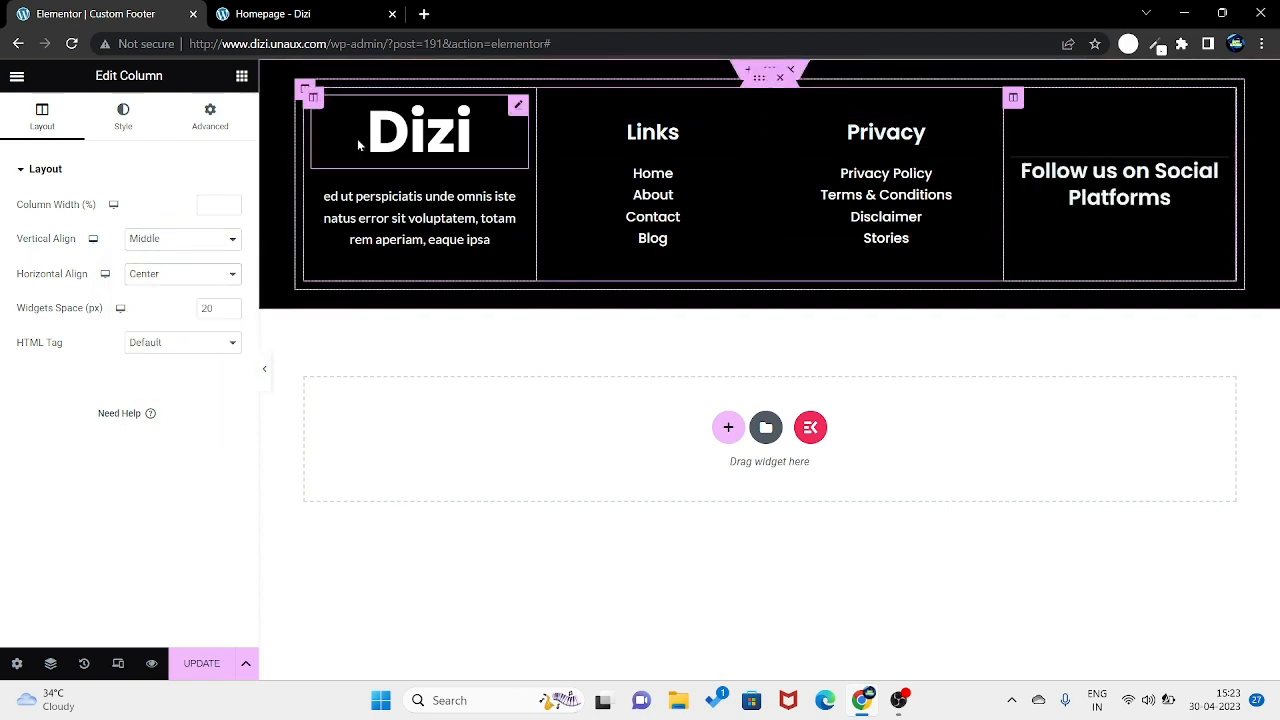
Step: Add a Social Icons widget below the heading in the fourth footer column
click(242, 77)
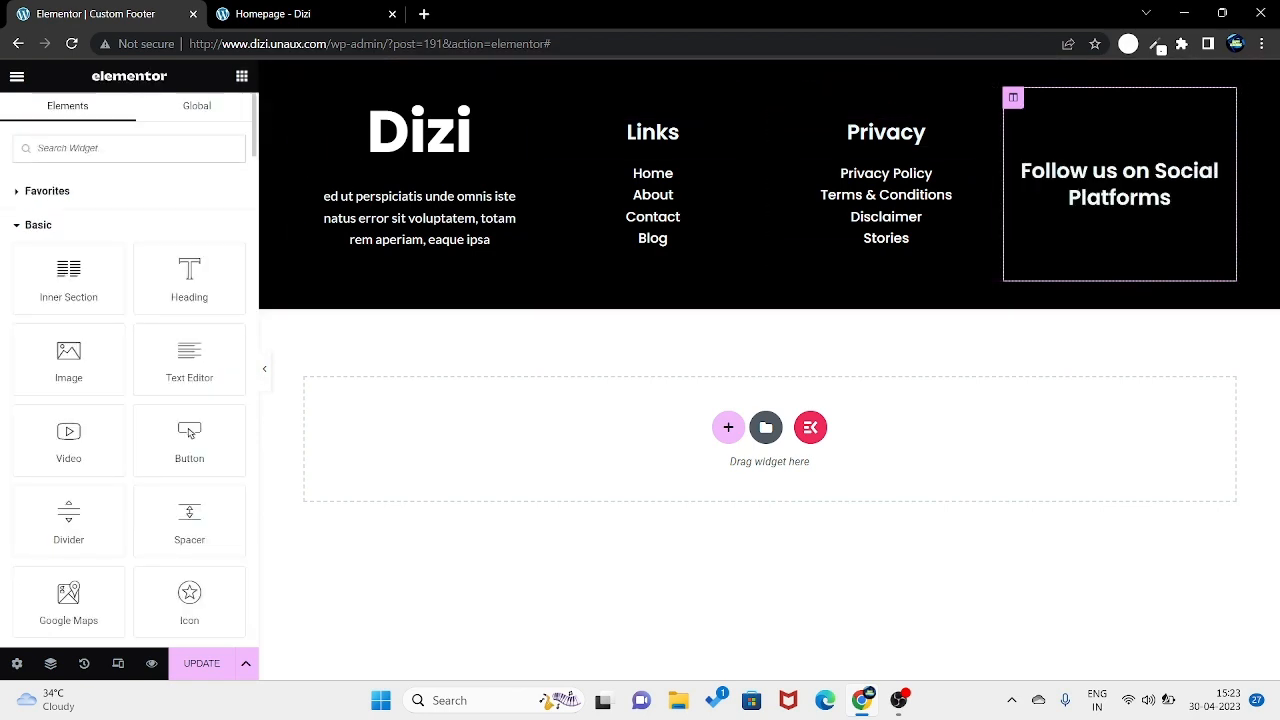
text(soci)
drag(62, 208, 1098, 204)
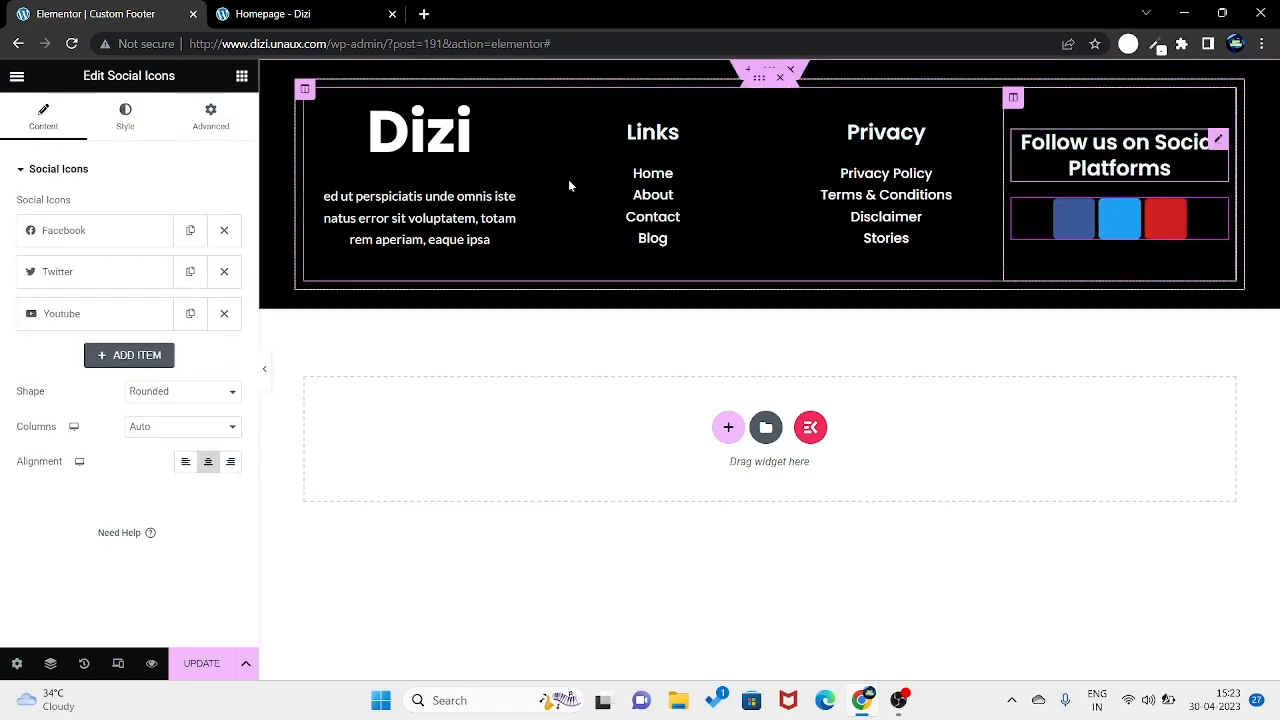
Step: Add a fourth item to the social icons and give it the Instagram icon from the icon library
click(136, 362)
click(67, 478)
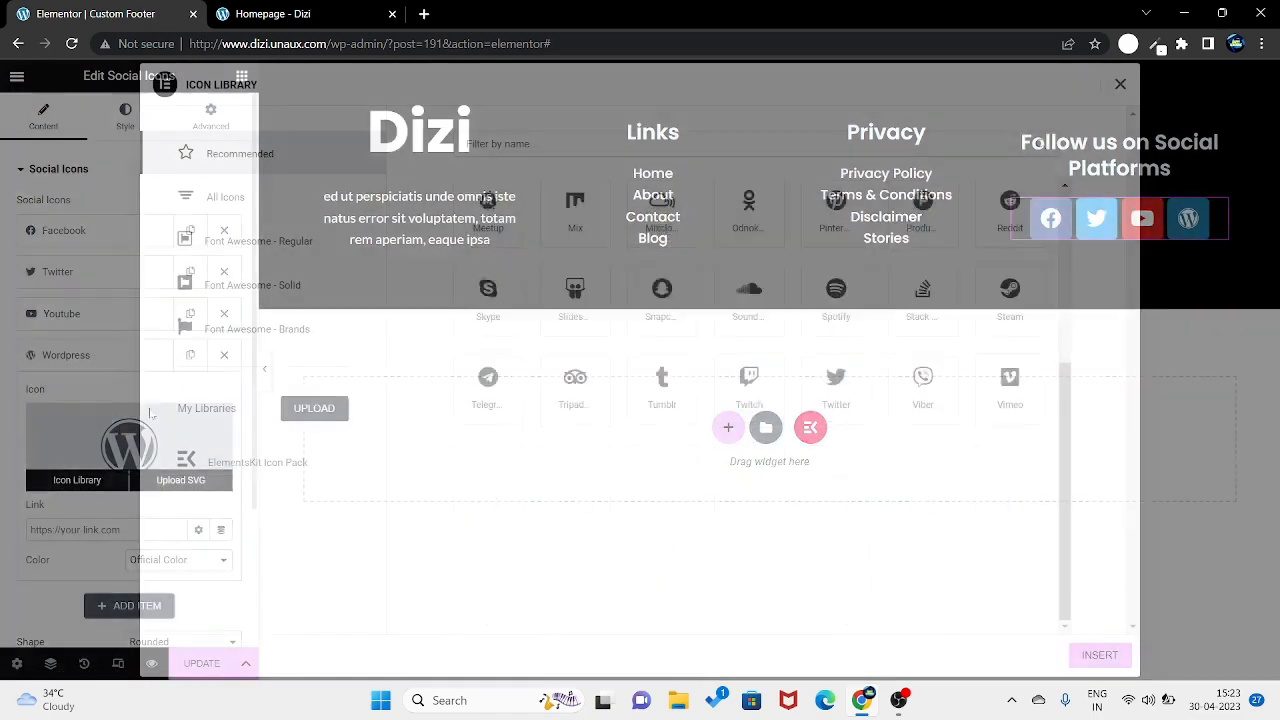
text(inst)
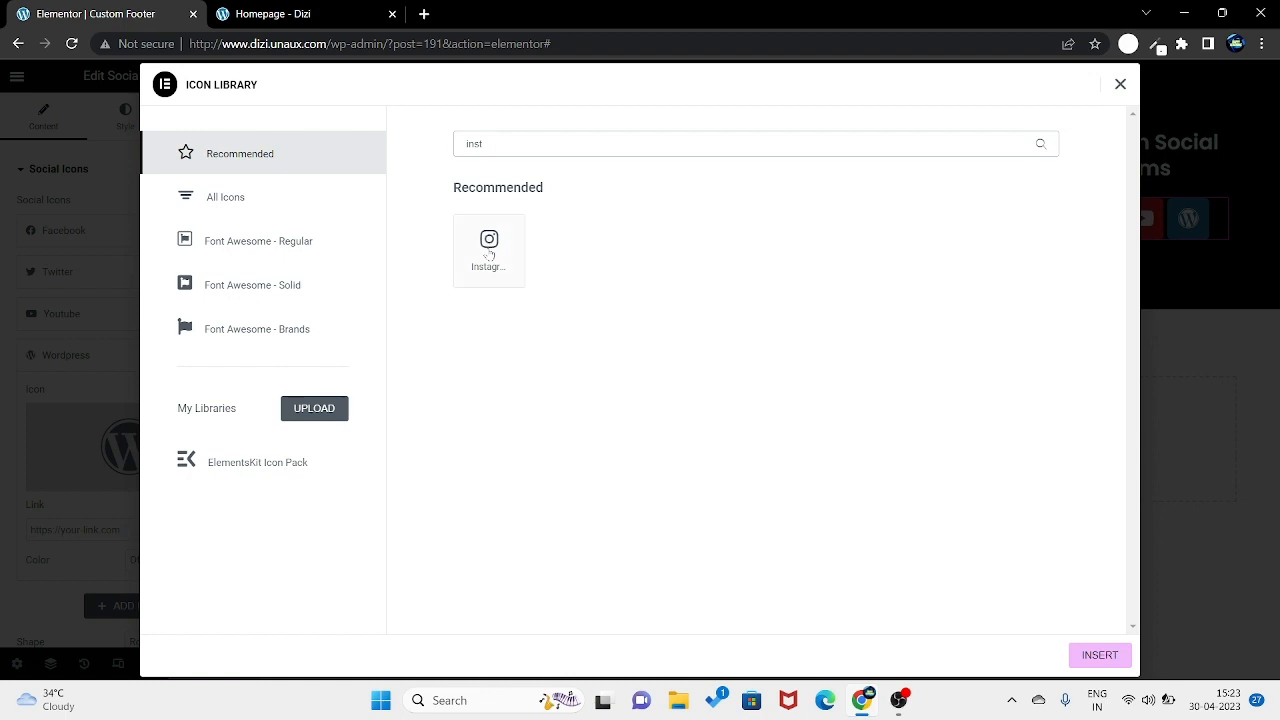
click(489, 250)
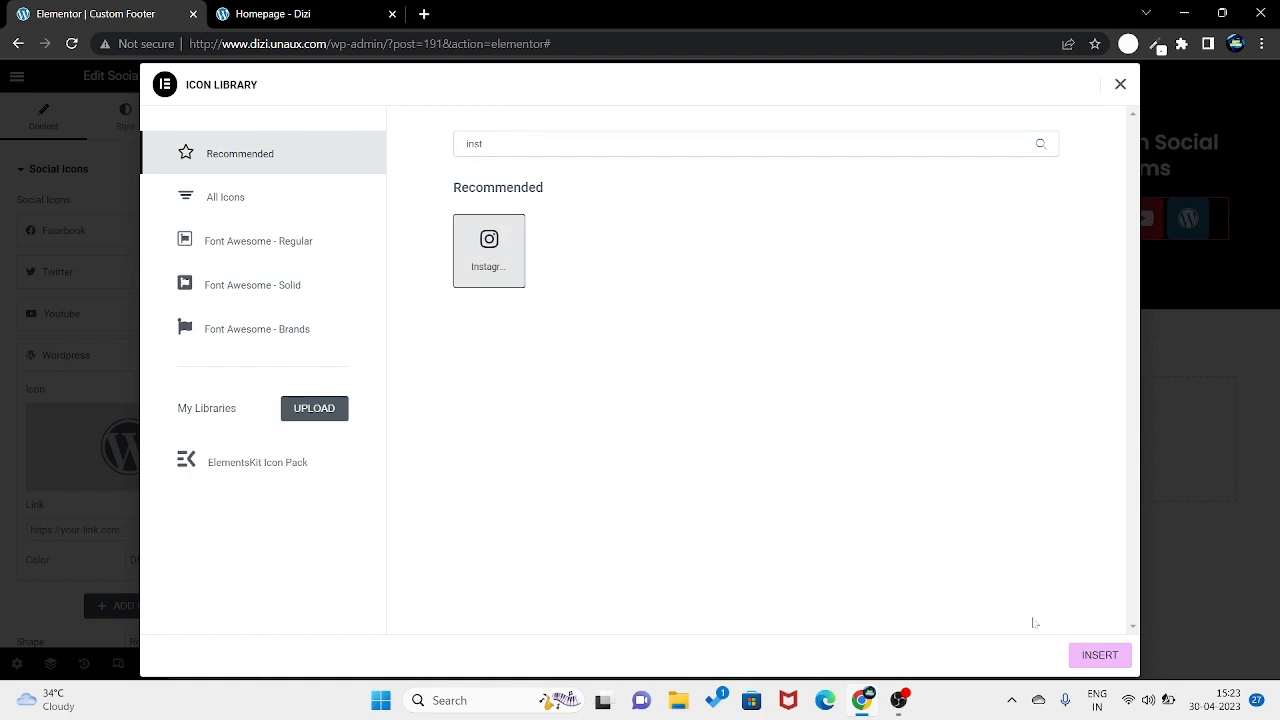
click(1099, 655)
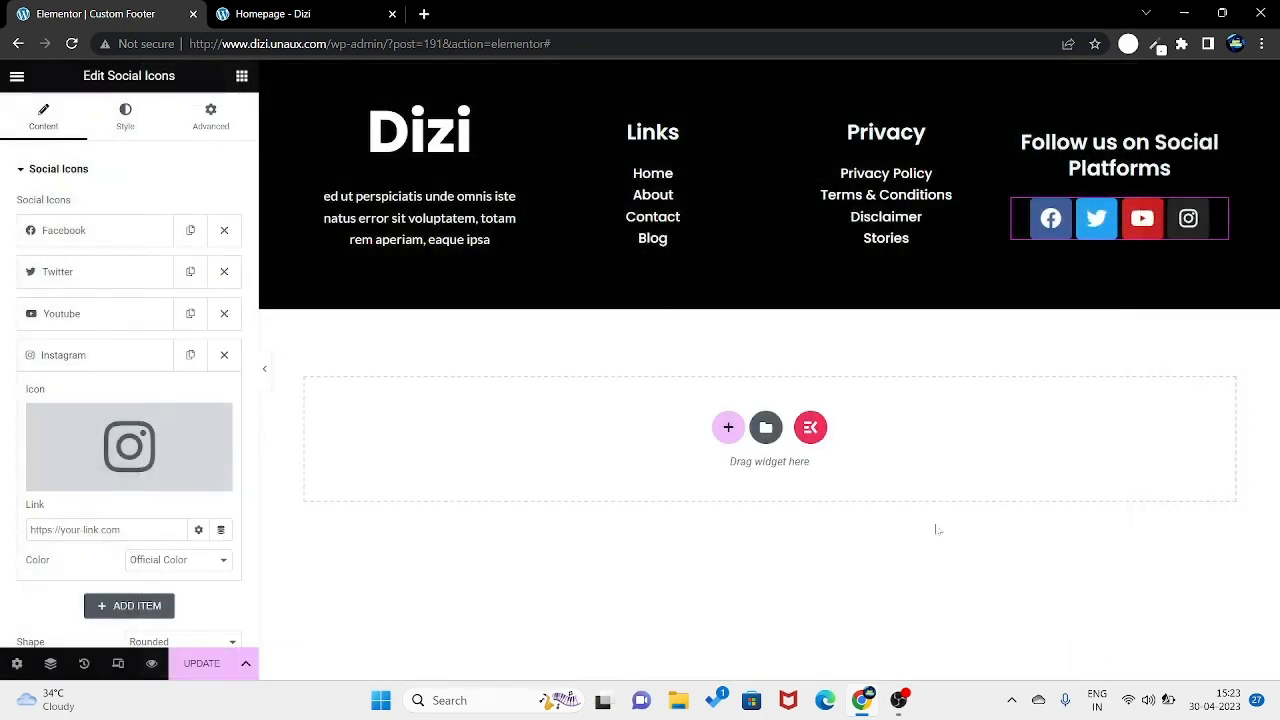
Step: Switch the social icons to custom colors and set their primary color to white
click(127, 126)
click(167, 180)
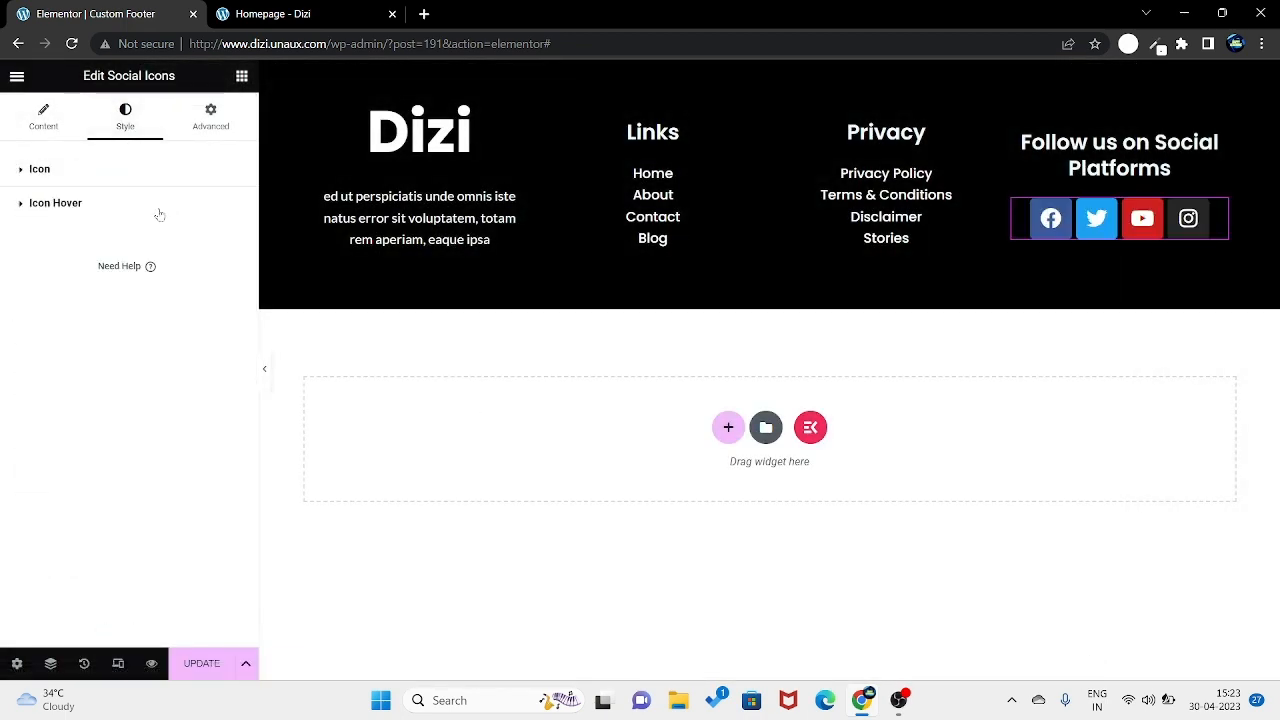
click(160, 208)
click(117, 184)
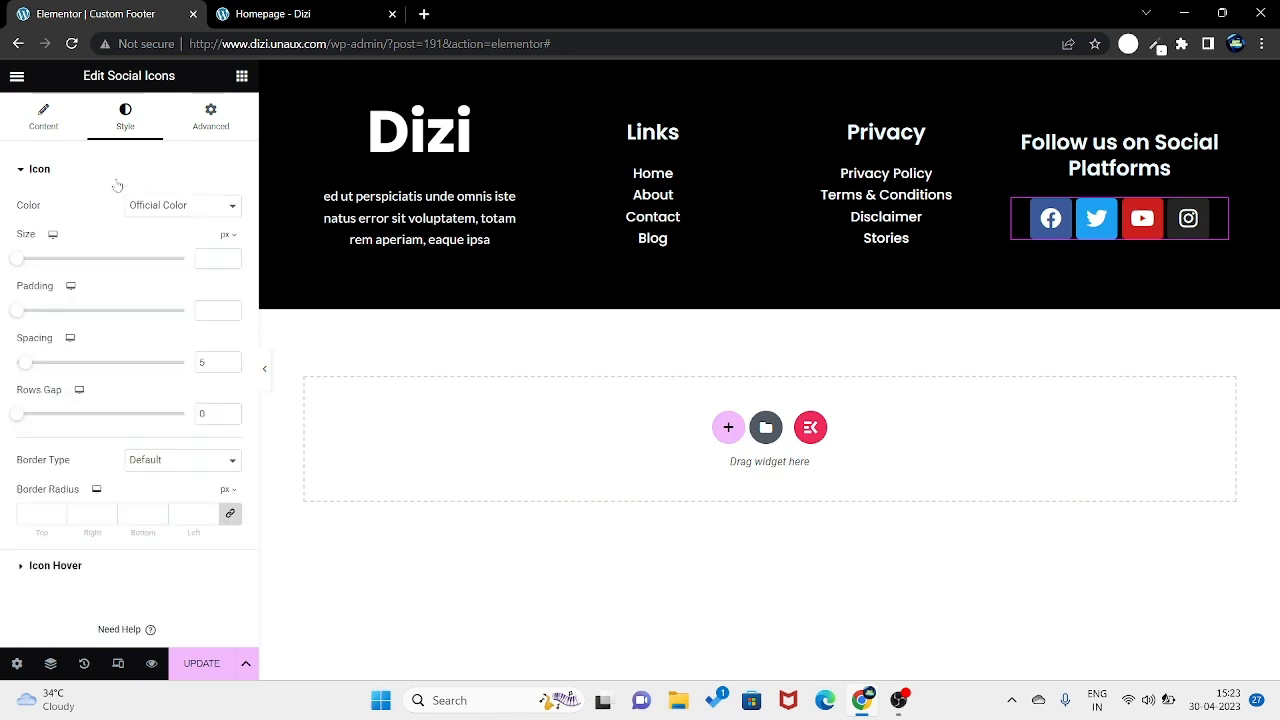
click(165, 213)
click(167, 236)
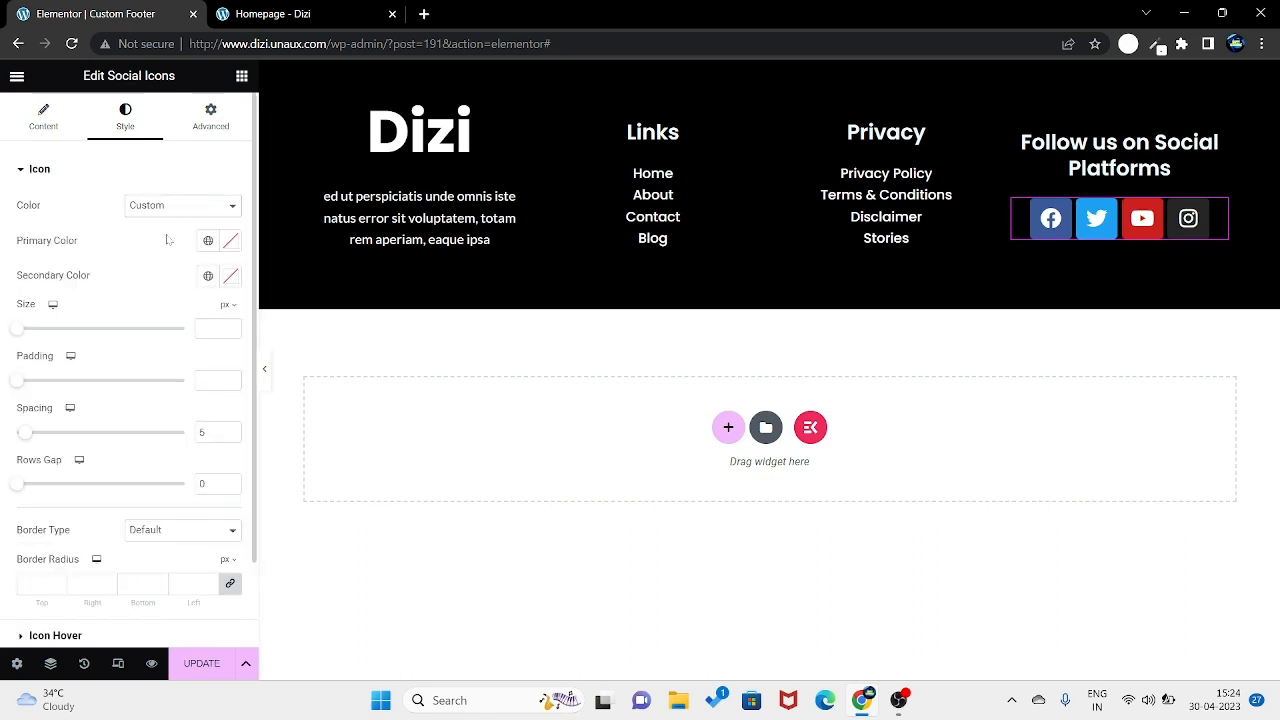
click(232, 247)
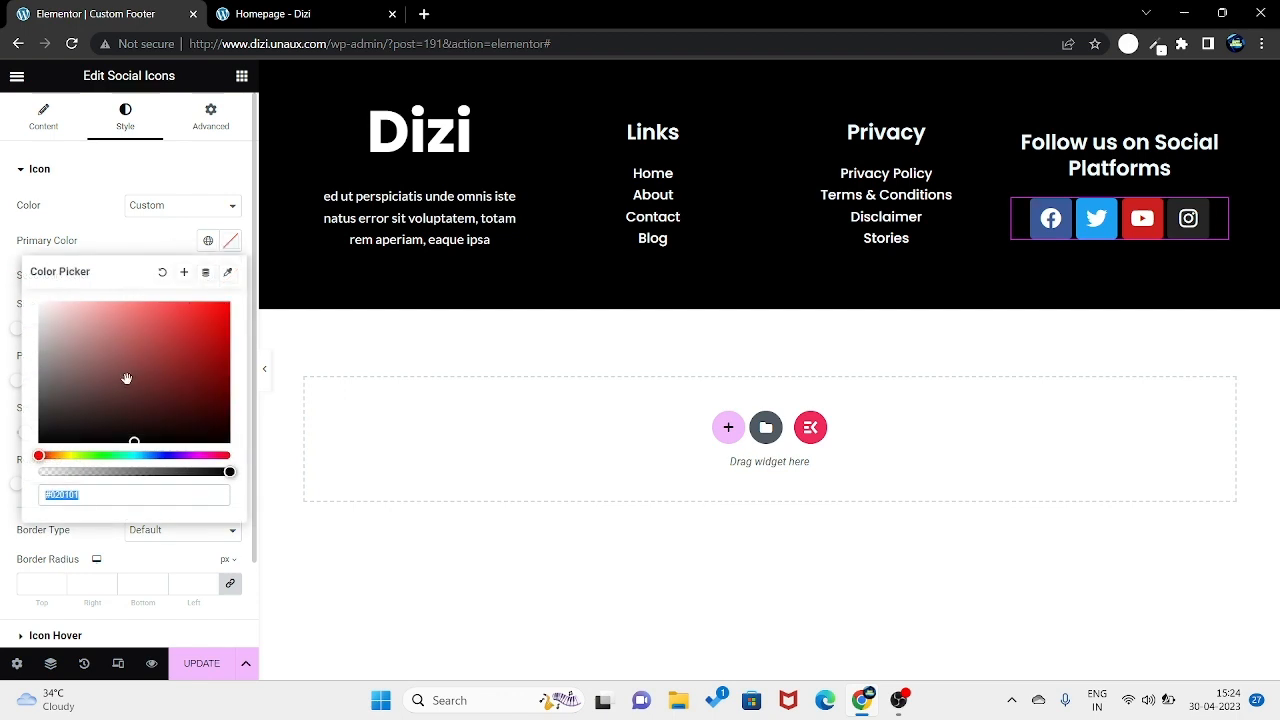
drag(126, 379, 3, 512)
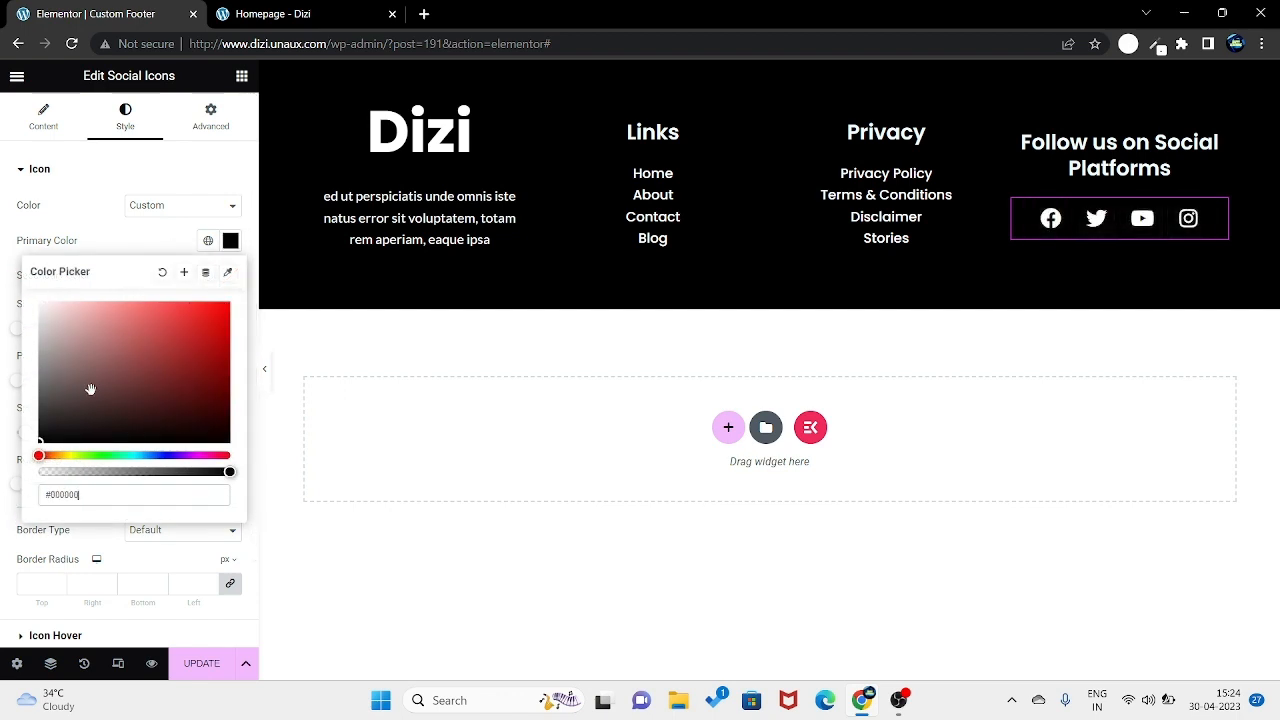
mouse_move(90, 389)
mouse_down()
mouse_move(57, 334)
mouse_move(3, 163)
mouse_up()
click(181, 251)
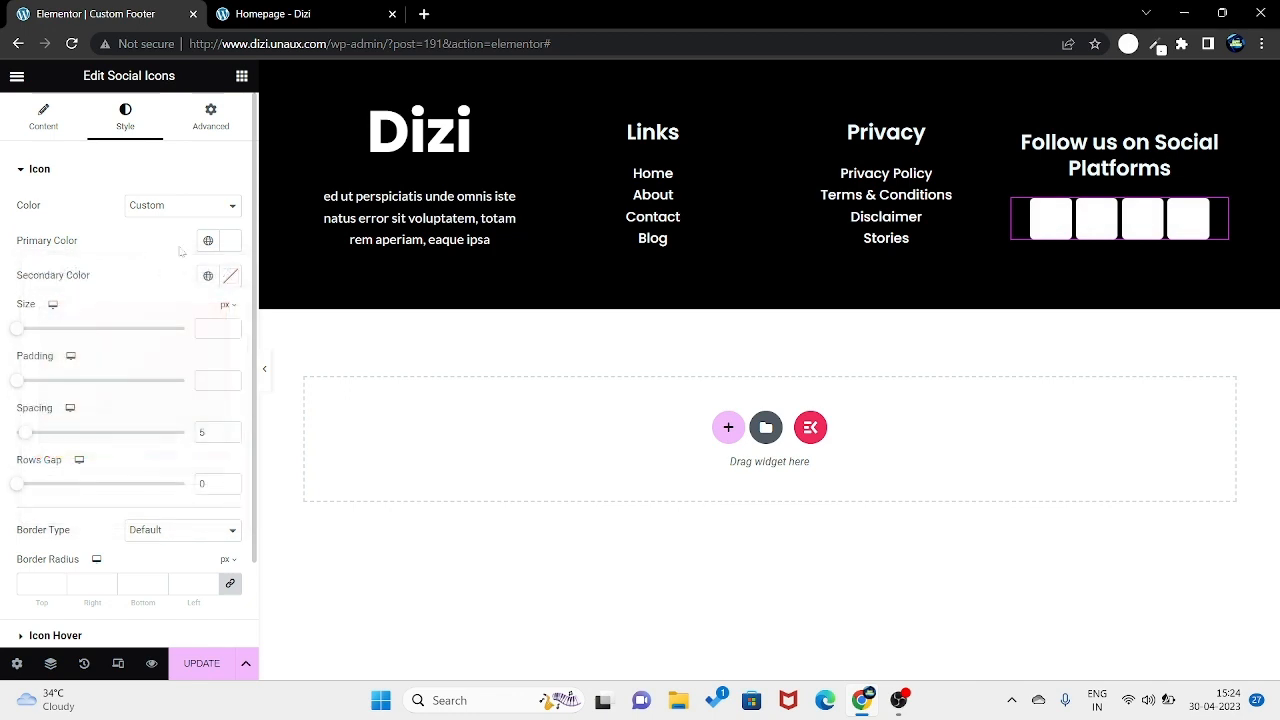
Step: Set the social icons' secondary color to #000000 and their border radius to 30 px on all corners
click(231, 276)
drag(110, 410, 3, 490)
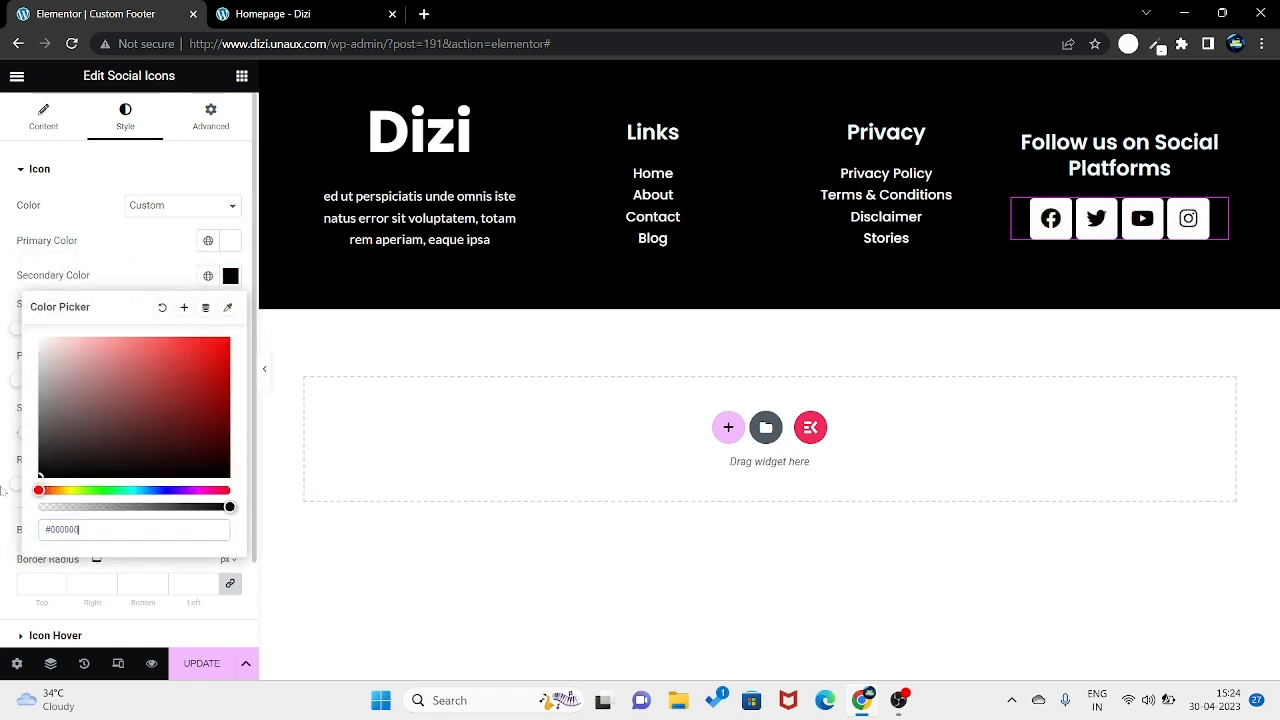
click(144, 257)
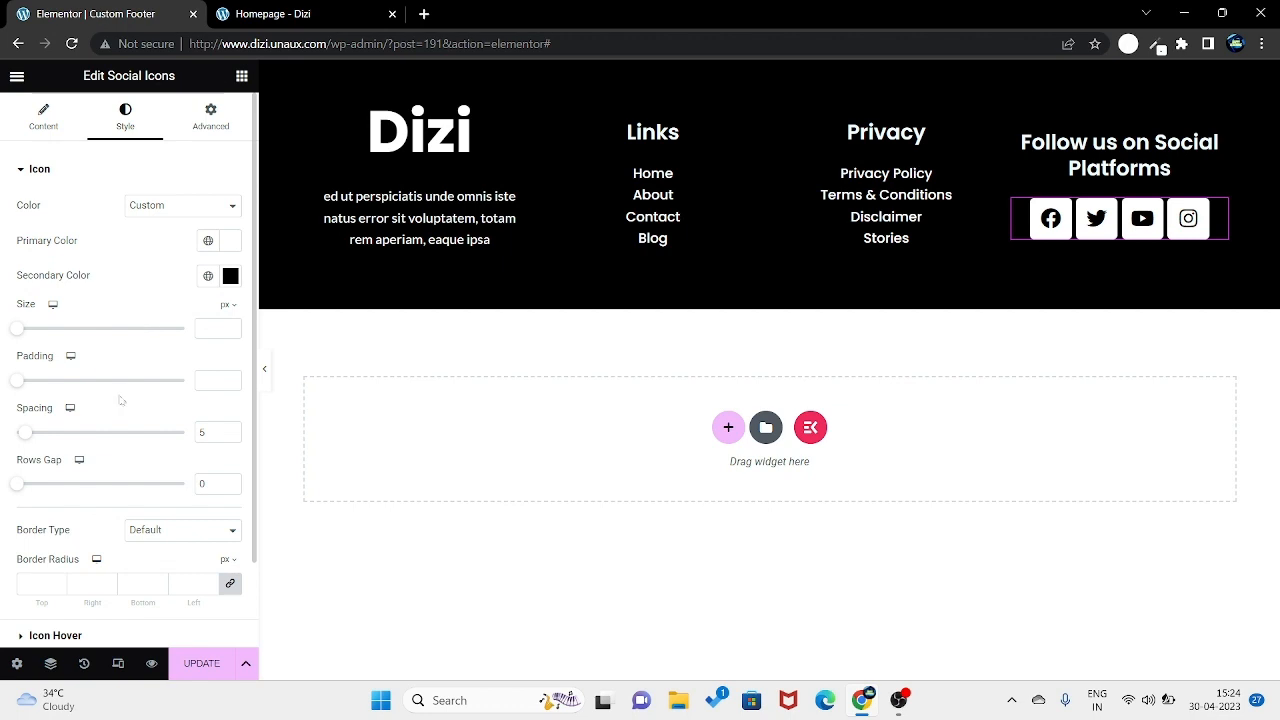
scroll(120, 400, down, 2)
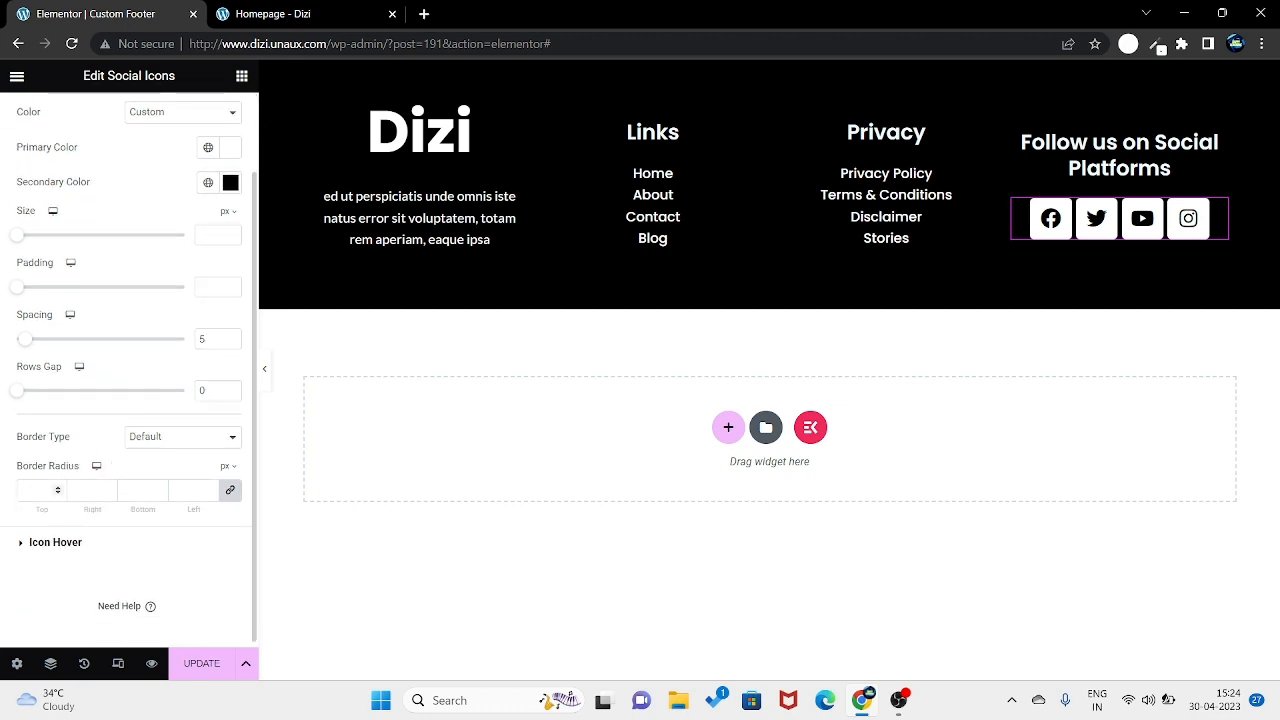
text(30)
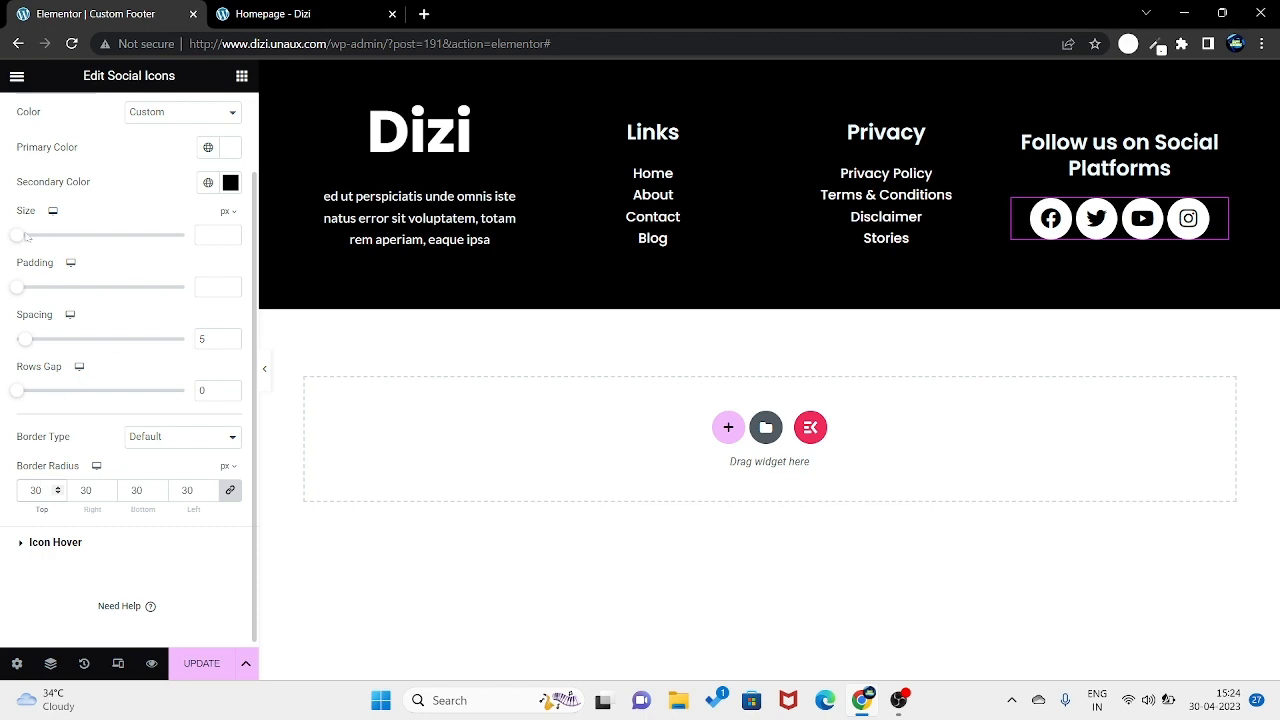
Step: Set the social icons' size to 17 px and their padding to 0.4
click(211, 235)
text(15)
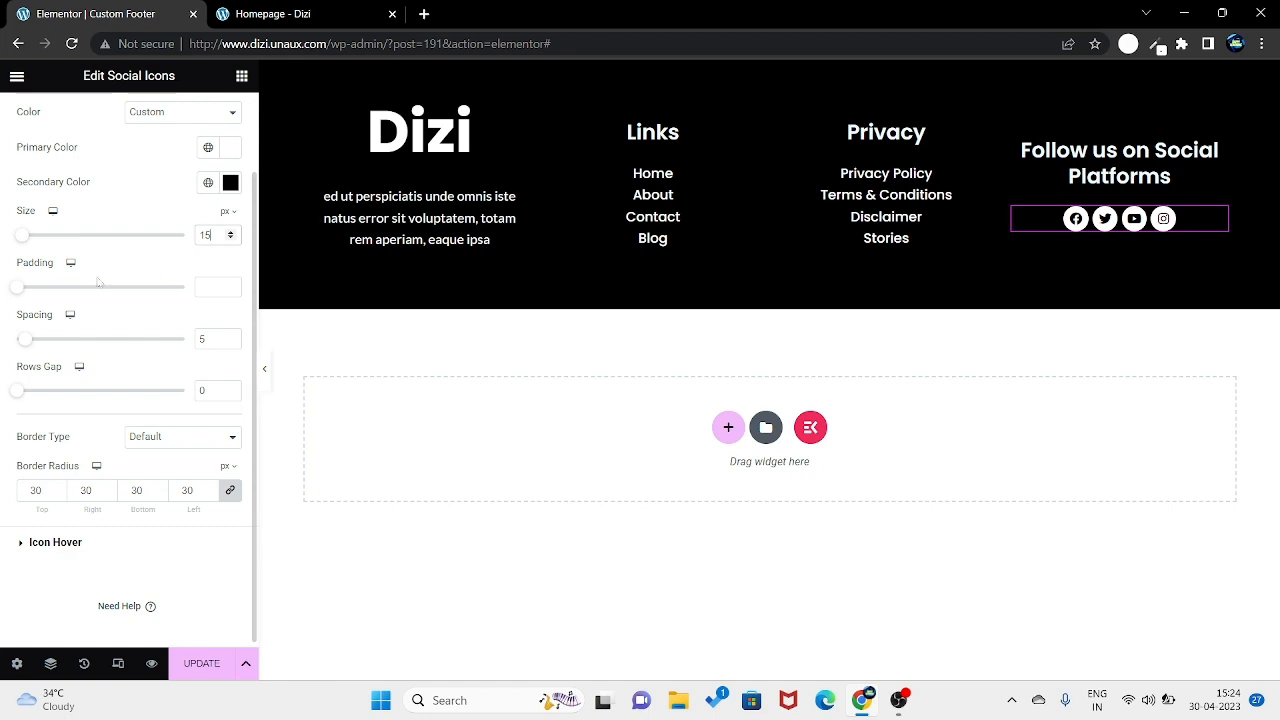
click(199, 287)
text(1)
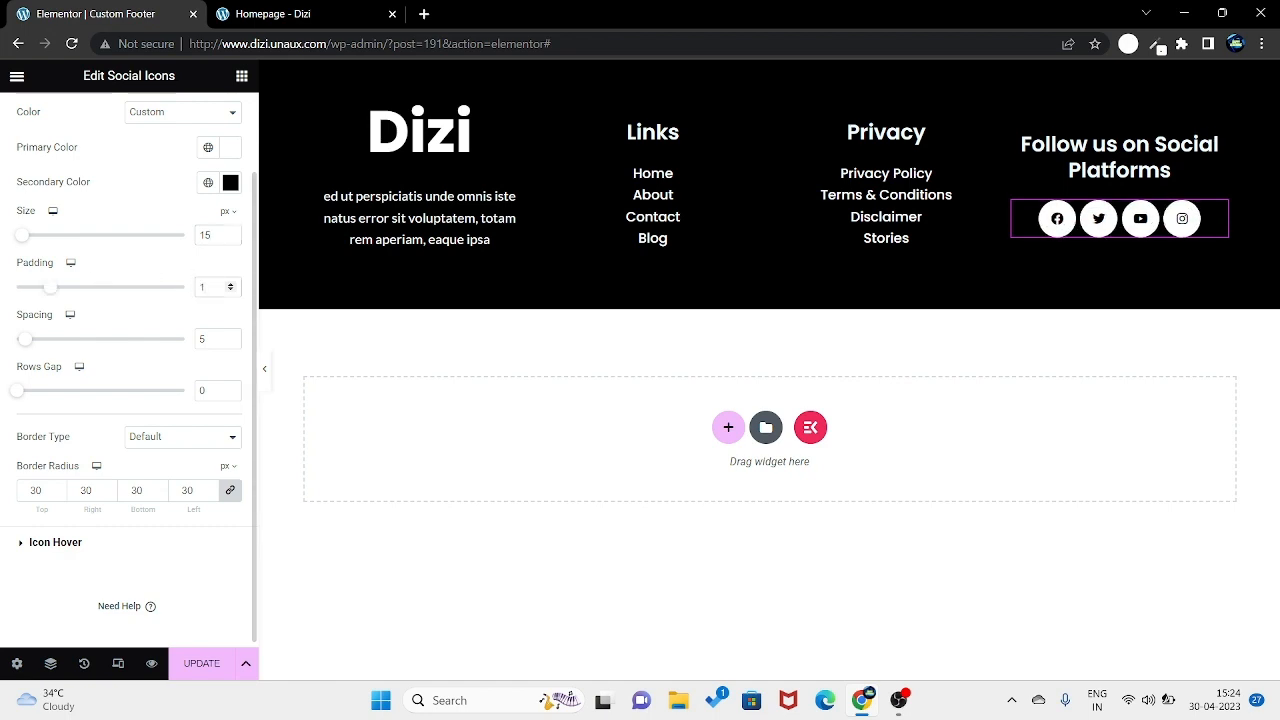
key(BackSpace)
text(0.5)
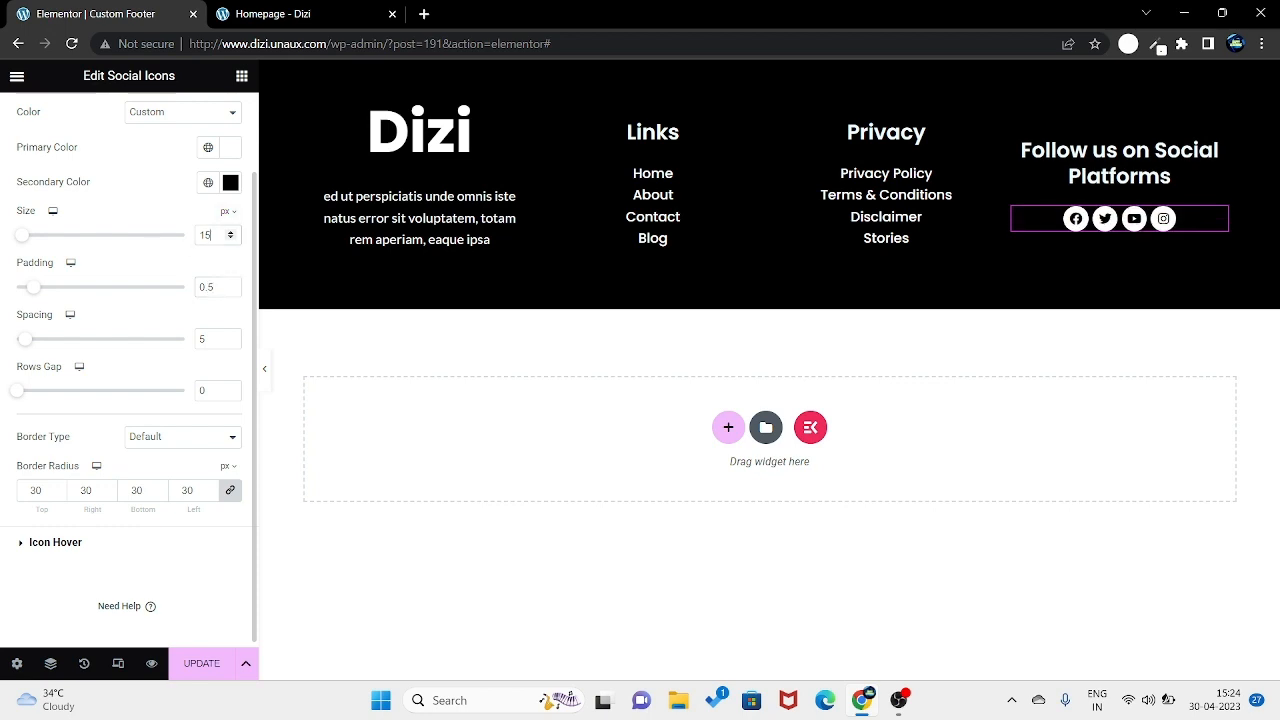
click(230, 232)
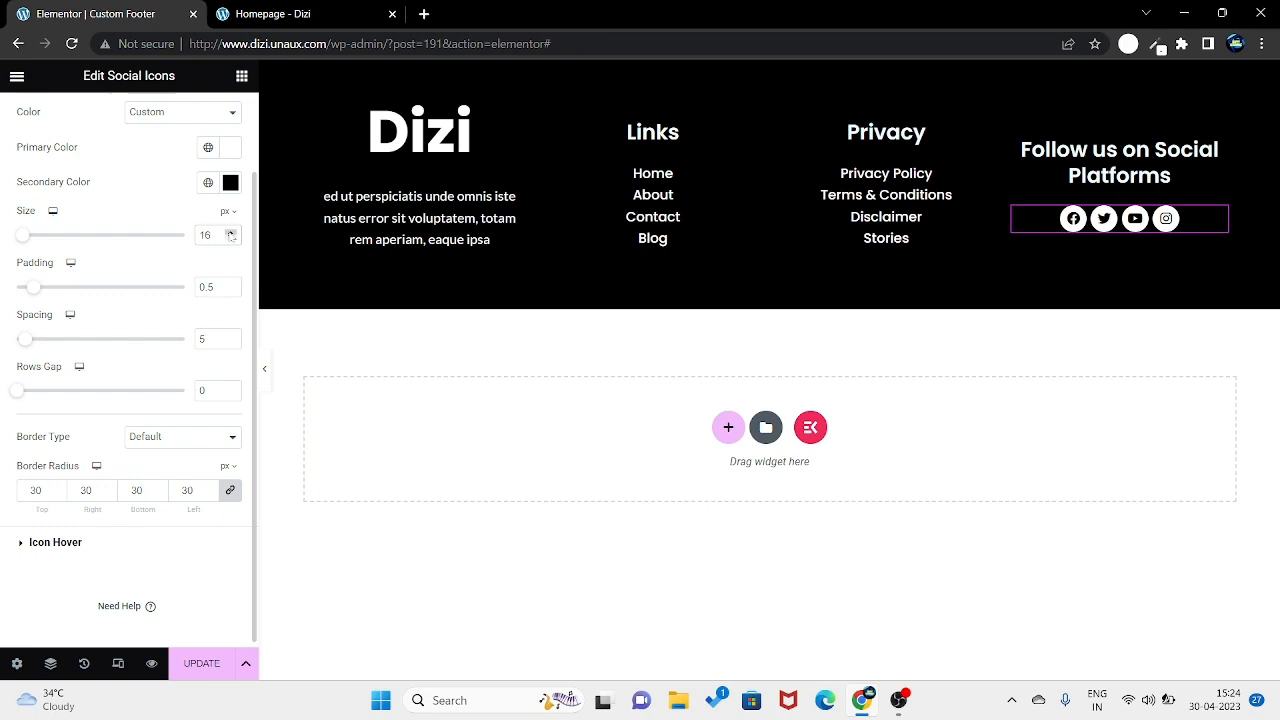
click(231, 232)
click(230, 290)
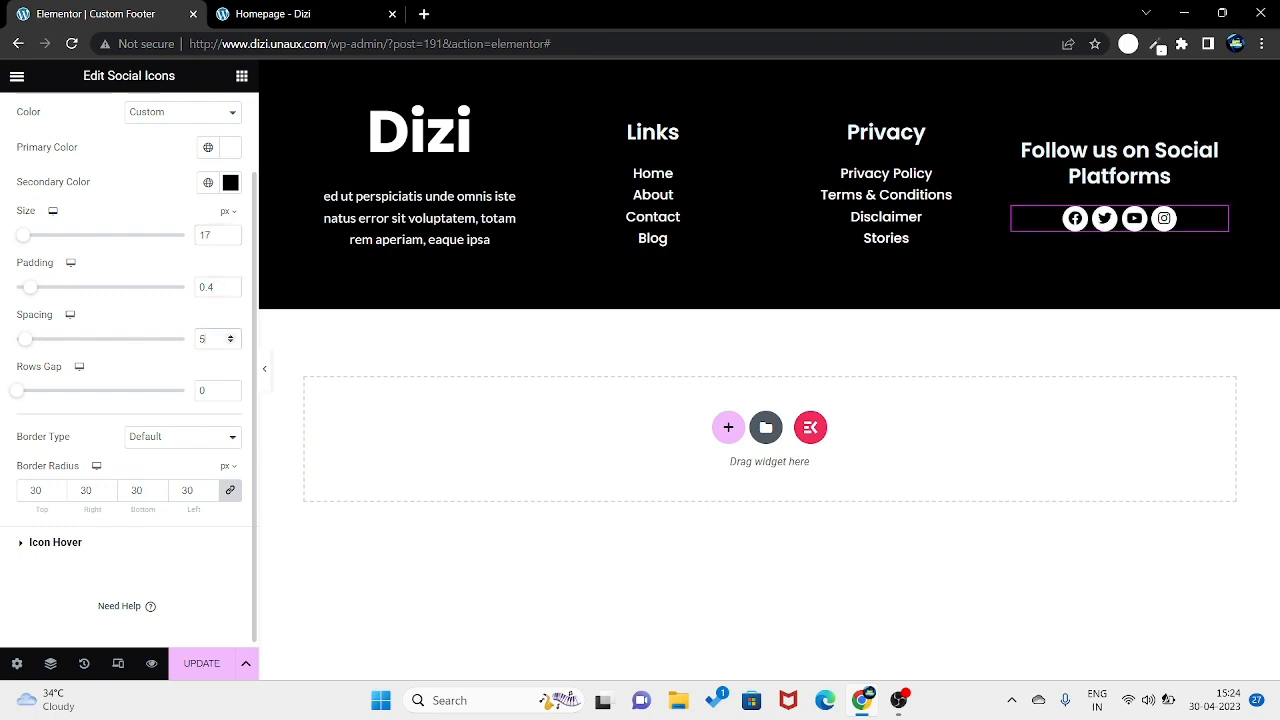
Step: Try a spacing of 3 between the social icons and return it to 5
text(3)
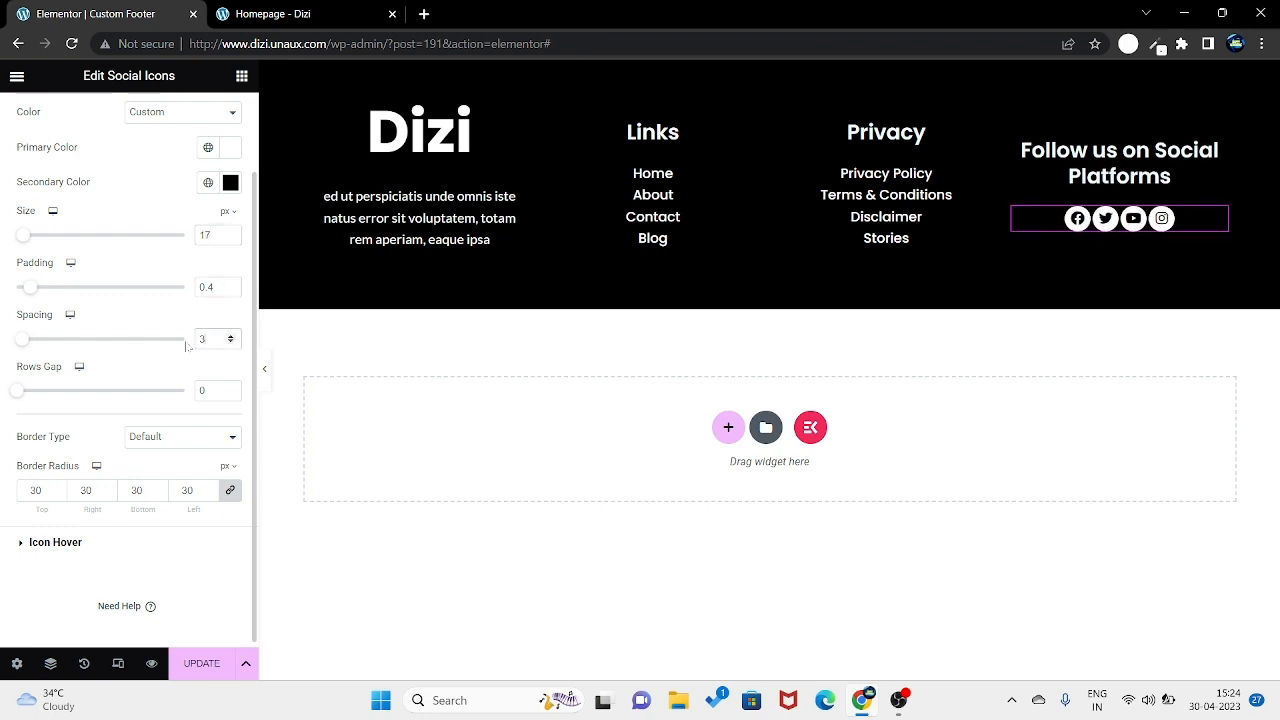
key(BackSpace)
text(5)
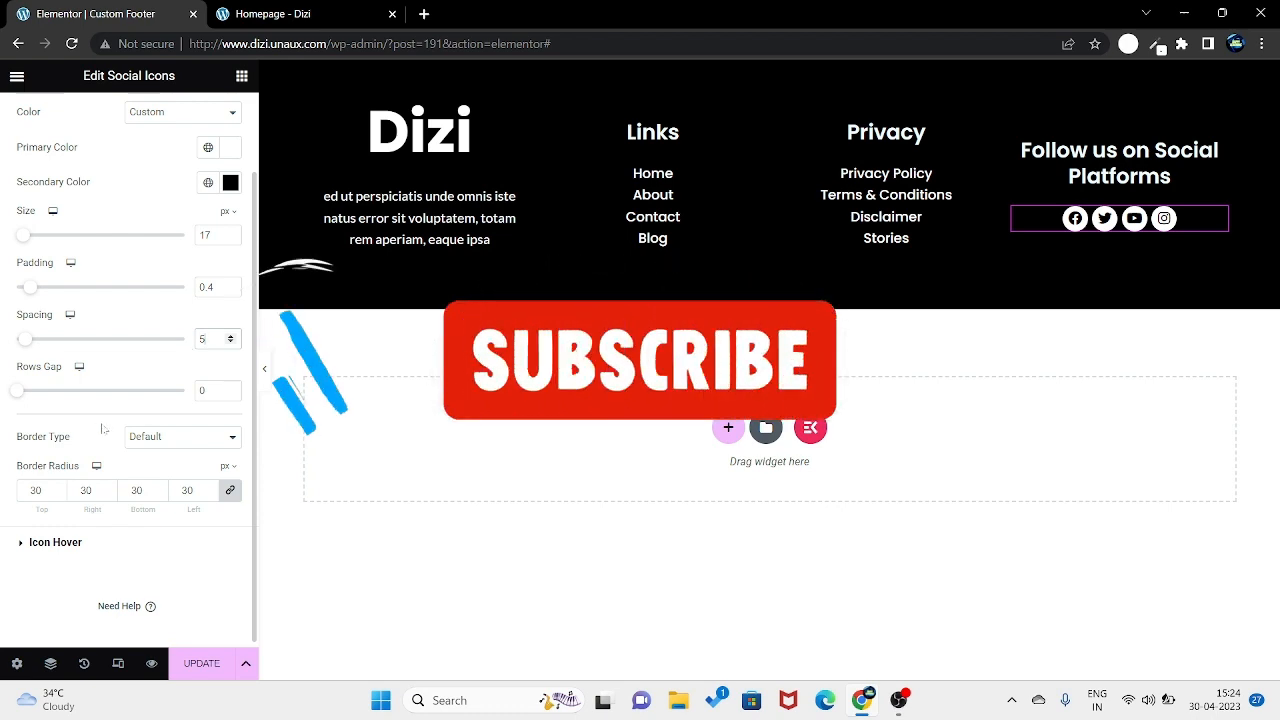
Step: Set the social icons' hover primary color to yellow #FFF131 and their hover secondary color to #000000
scroll(137, 424, down, 1)
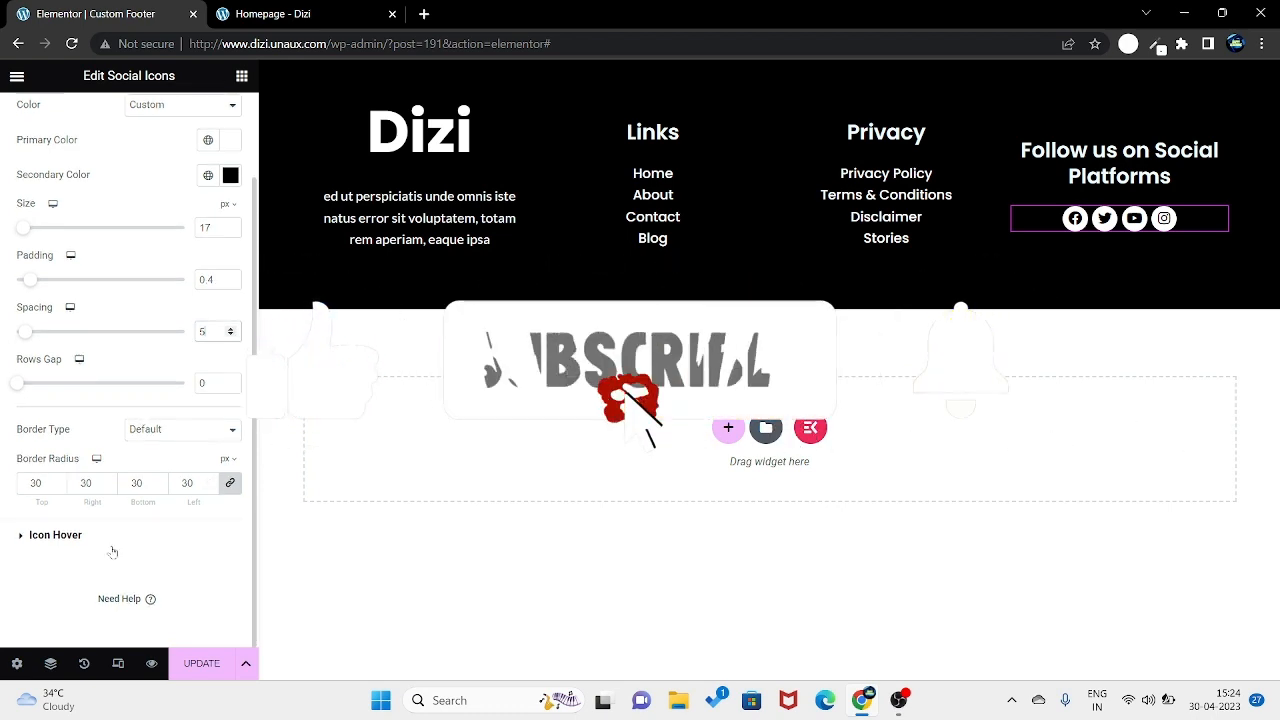
click(80, 535)
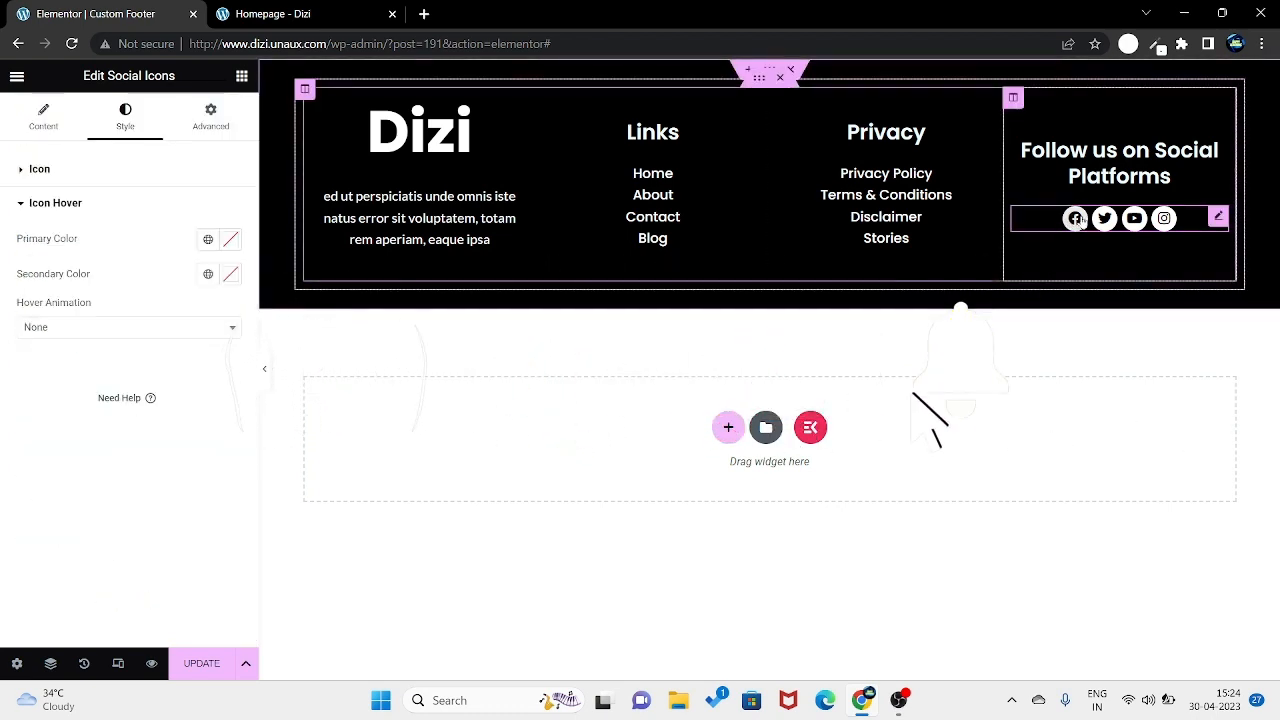
click(230, 241)
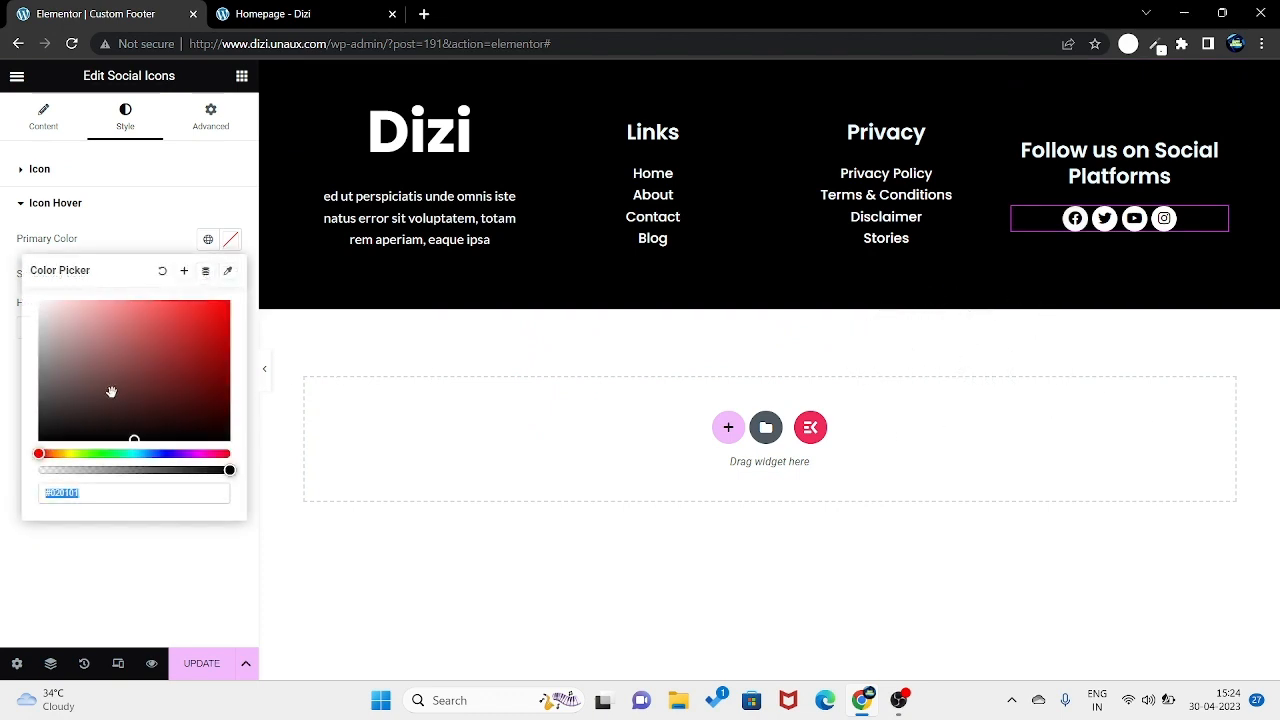
drag(218, 336, 193, 300)
click(68, 454)
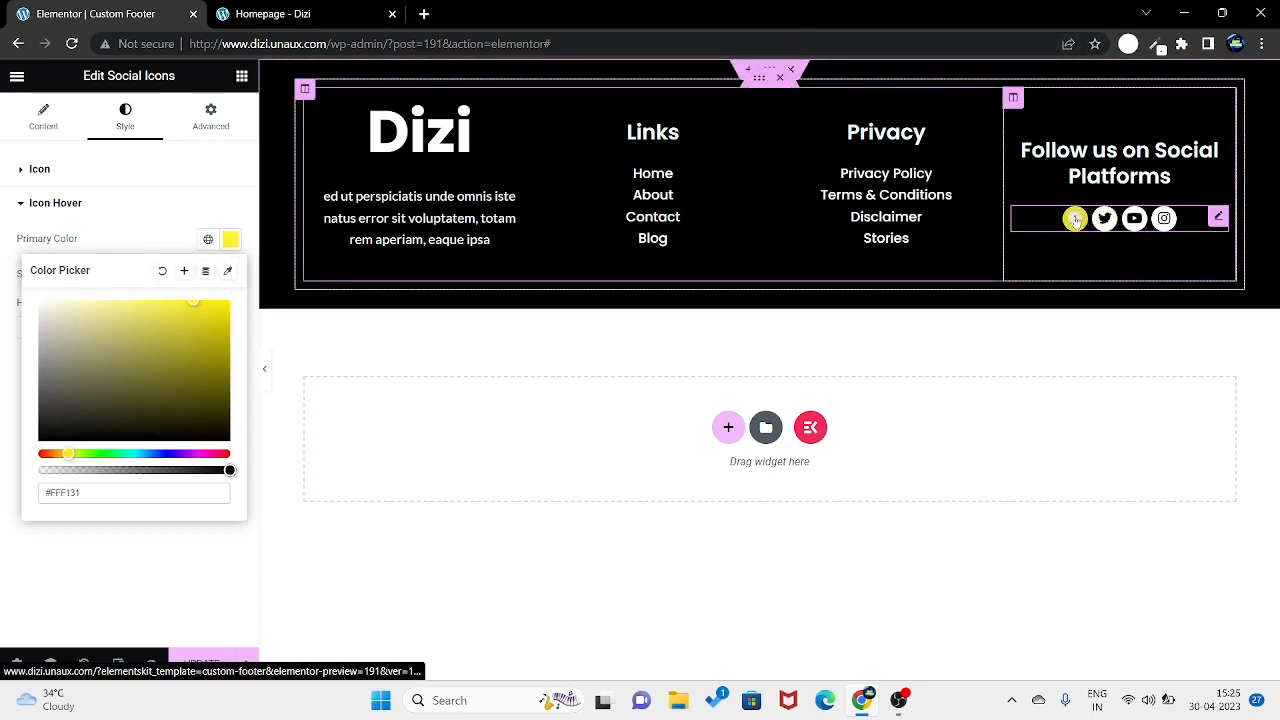
click(180, 224)
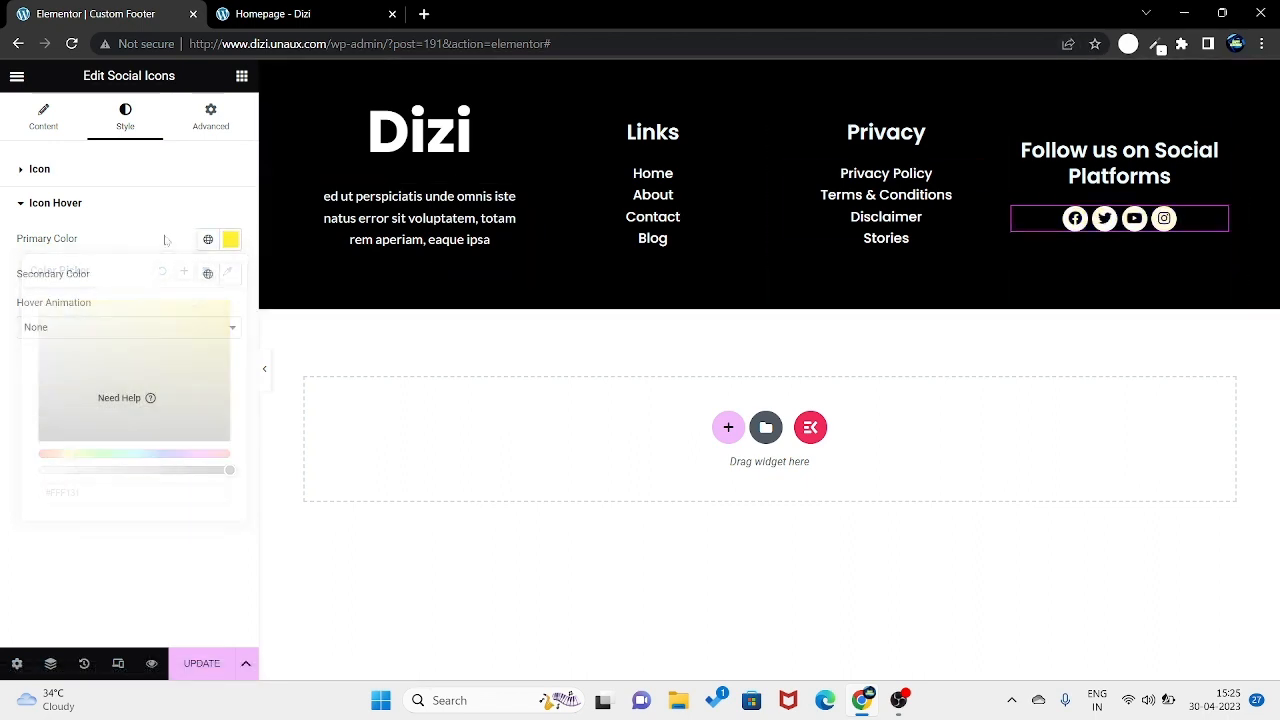
click(235, 278)
text(#000000)
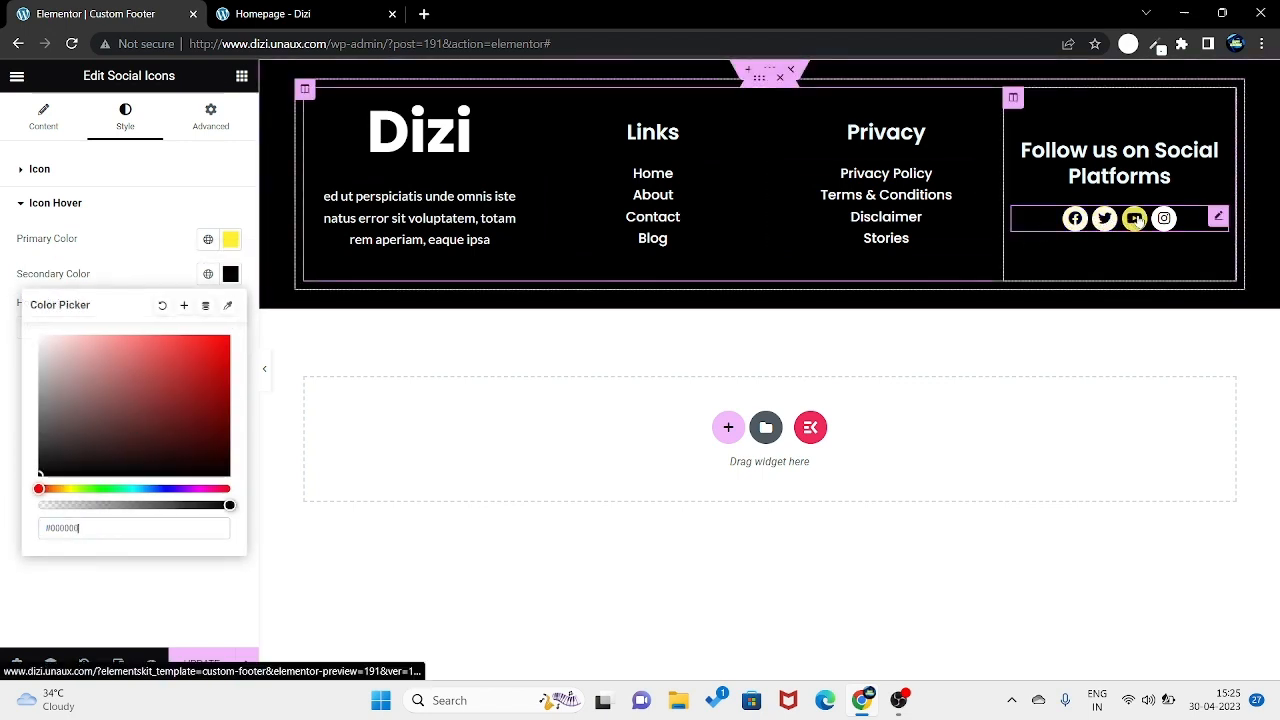
Step: Change the social icons' hover primary color to the deeper yellow #FFD400
click(230, 238)
click(186, 316)
drag(186, 316, 244, 286)
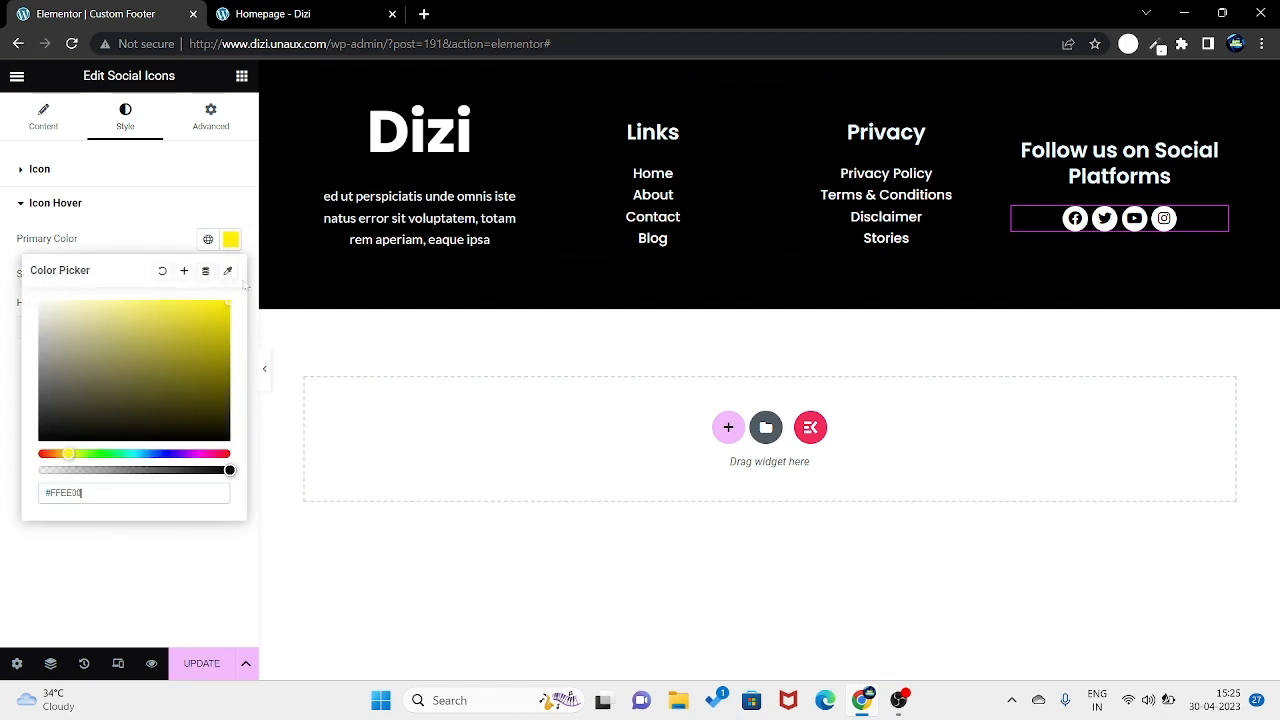
click(67, 454)
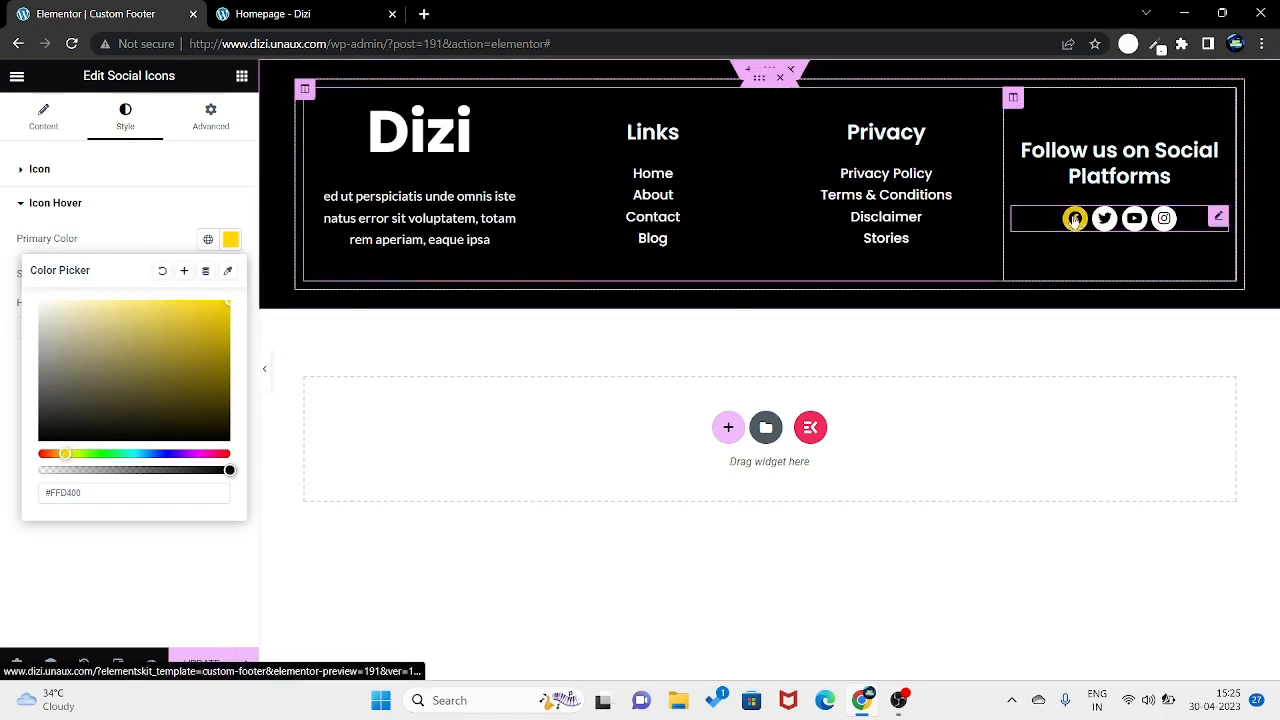
click(212, 290)
click(143, 213)
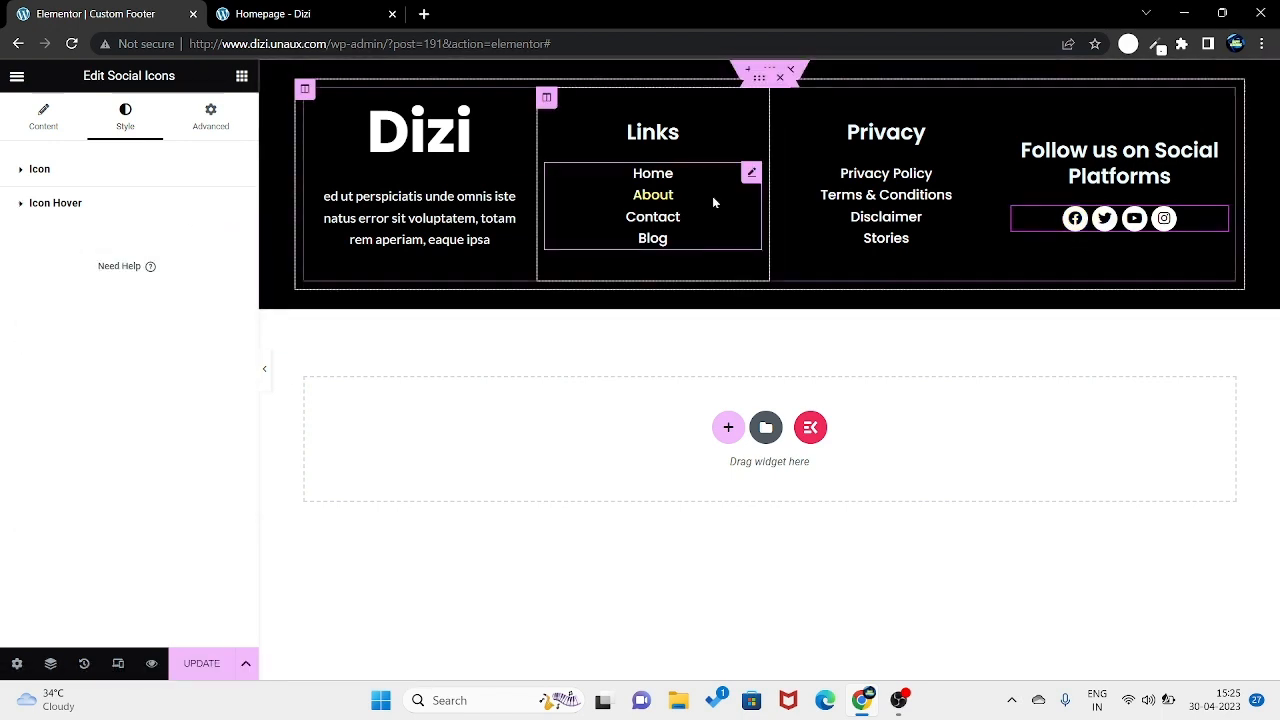
Step: Set the text color of the "Follow us on Social Platforms" heading to yellow #FFE101
click(1119, 163)
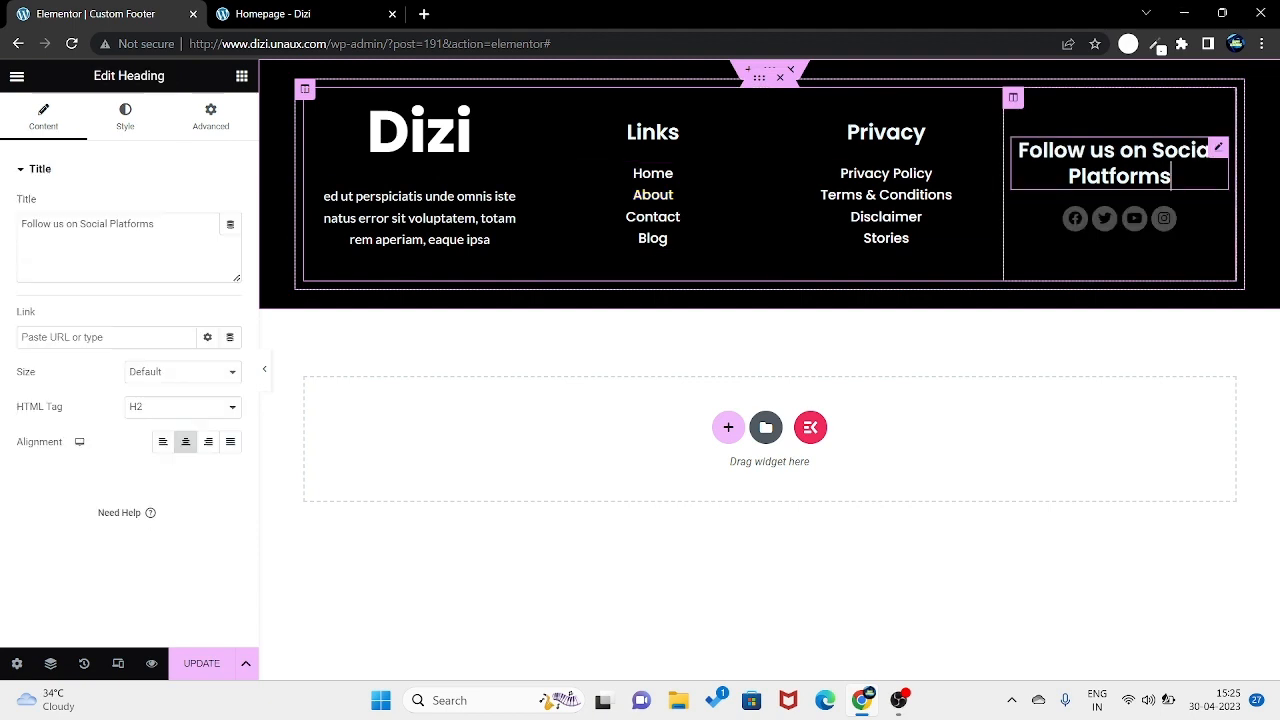
click(125, 126)
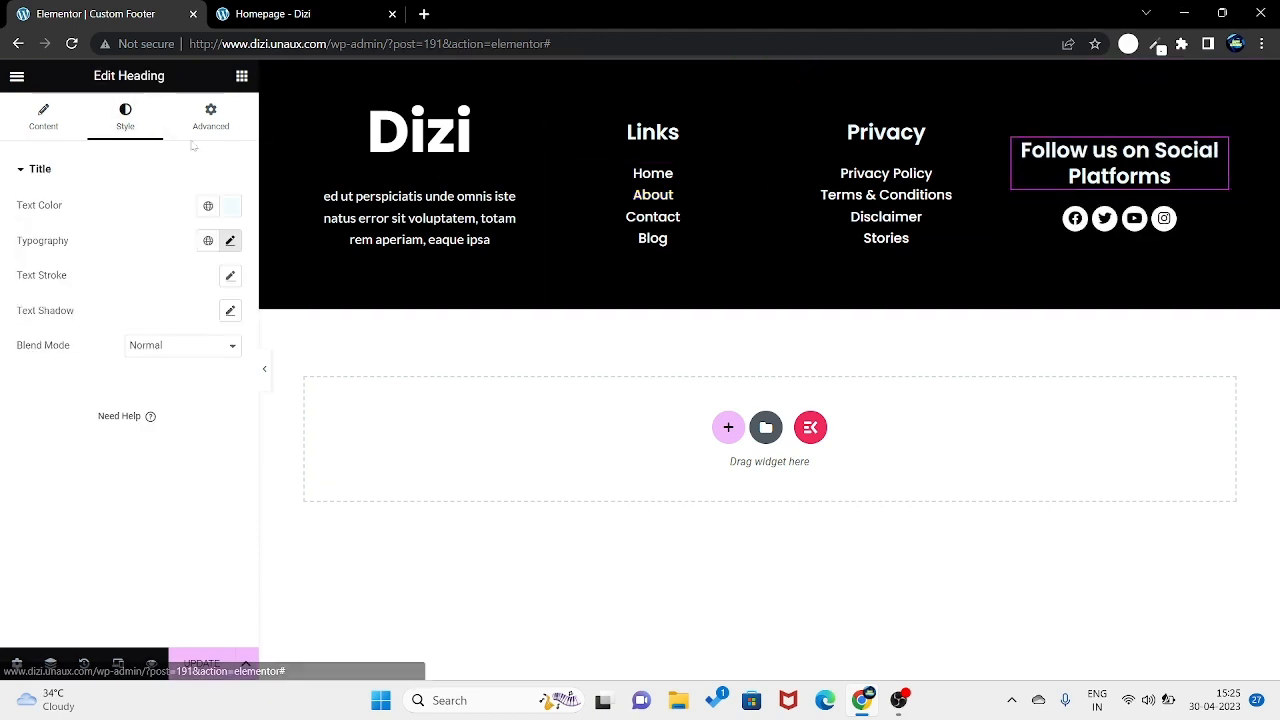
click(231, 205)
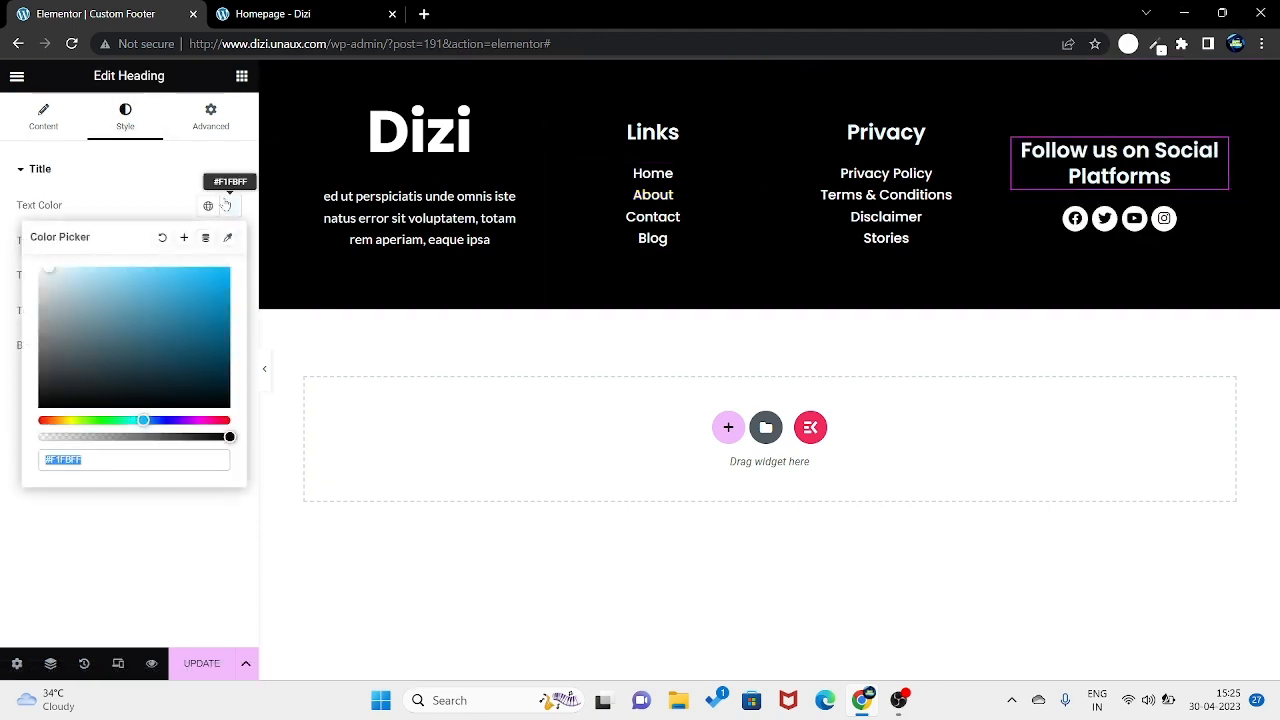
drag(157, 422, 241, 427)
drag(150, 331, 228, 271)
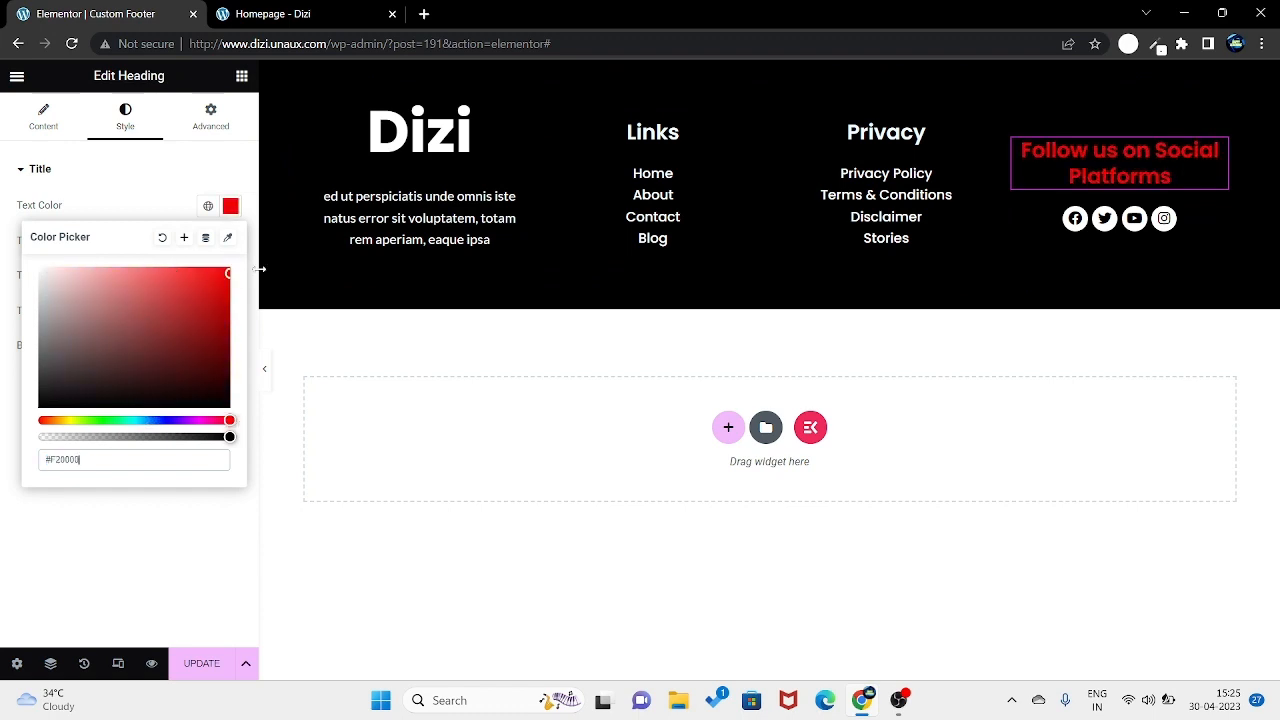
drag(191, 360, 65, 422)
click(228, 271)
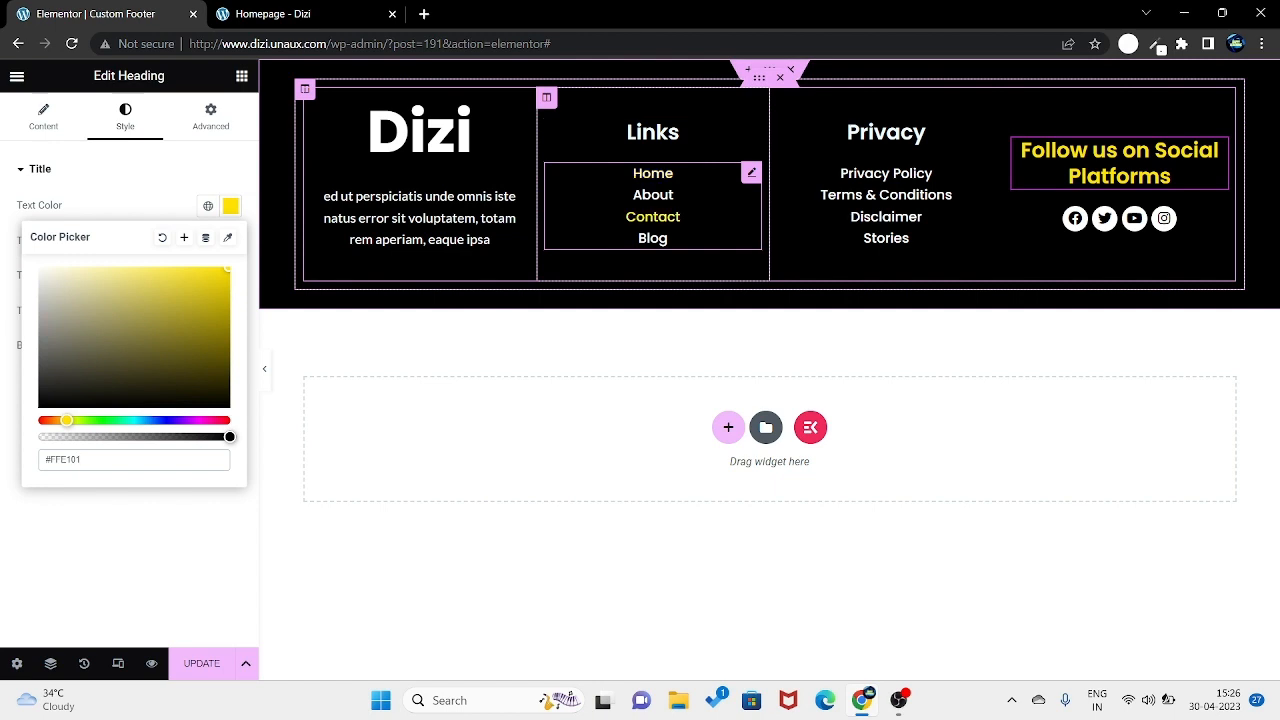
Step: Set the text color of the "Dizi" heading to #FFD400 and update the footer template
click(420, 130)
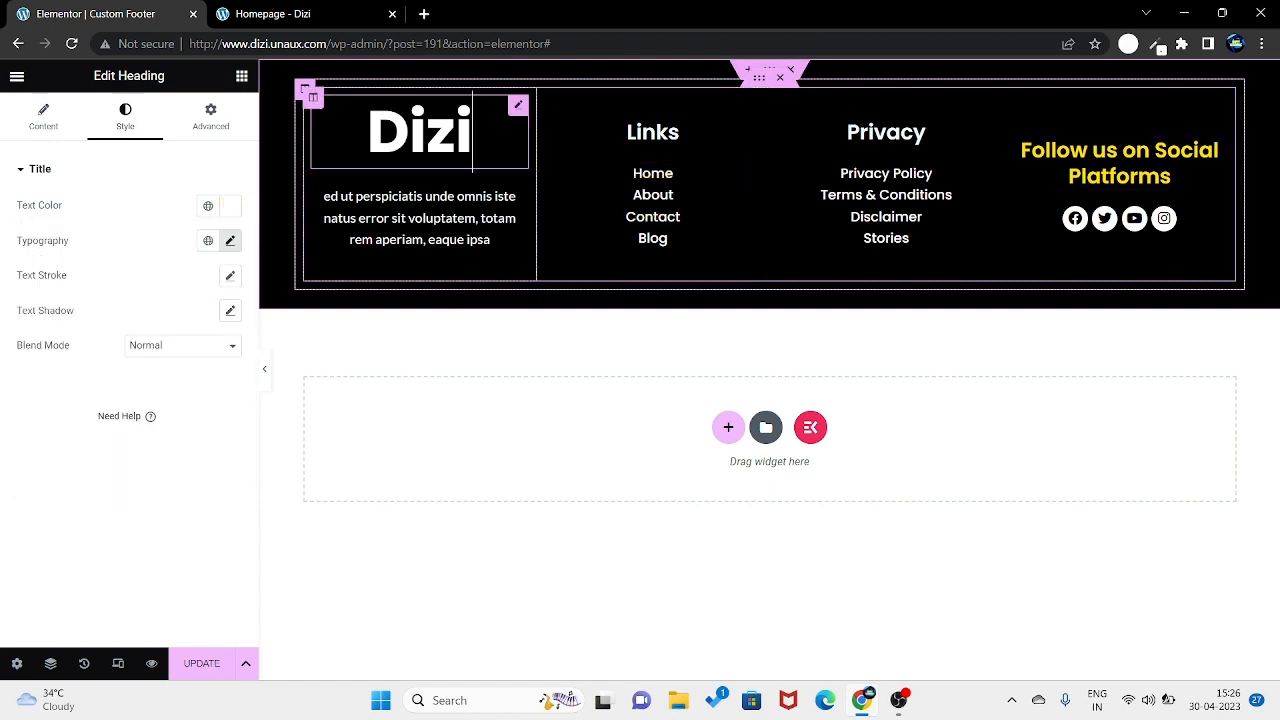
click(230, 205)
drag(61, 421, 65, 421)
drag(157, 286, 241, 244)
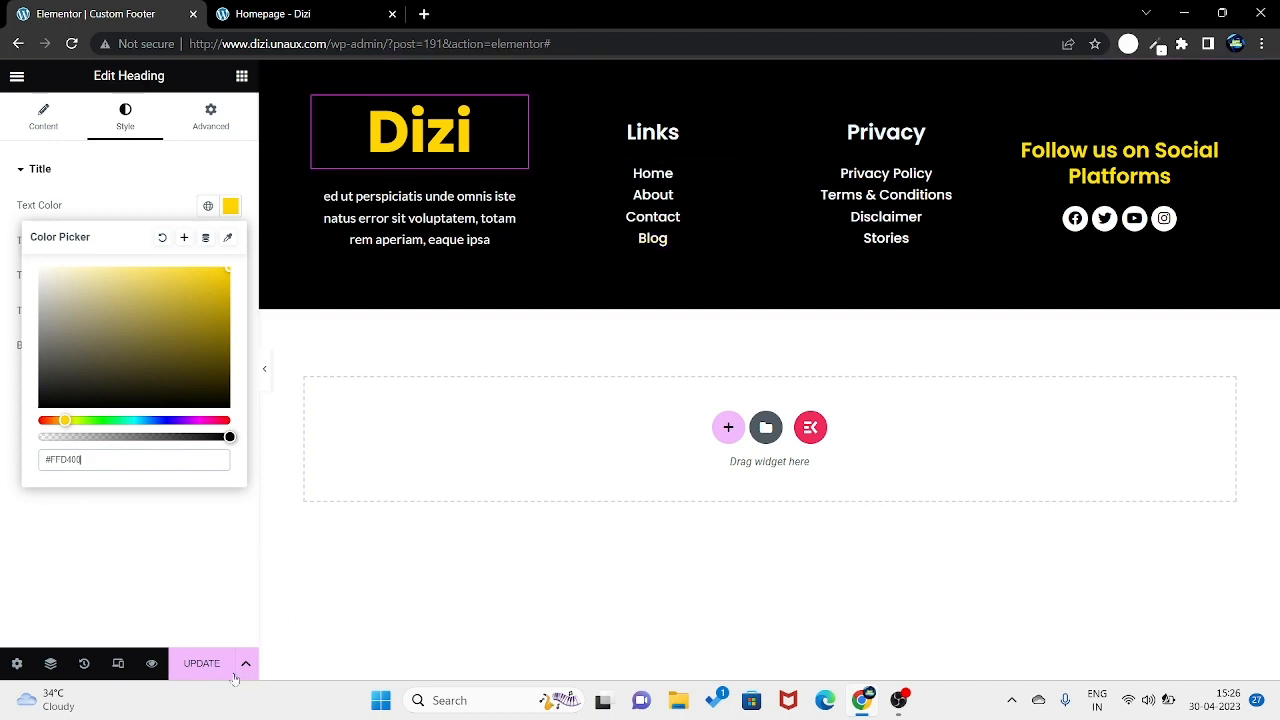
click(196, 673)
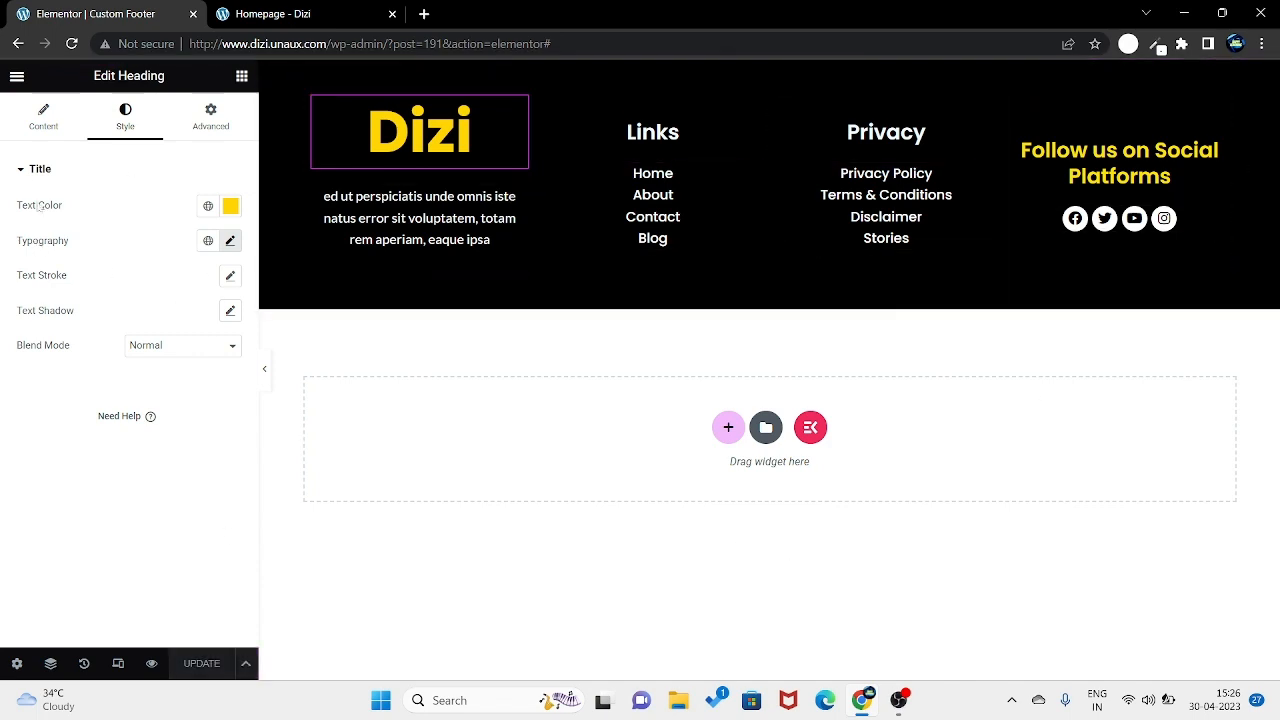
Step: Exit the Elementor editor and open the ElementsKit Header Footer template list
click(16, 78)
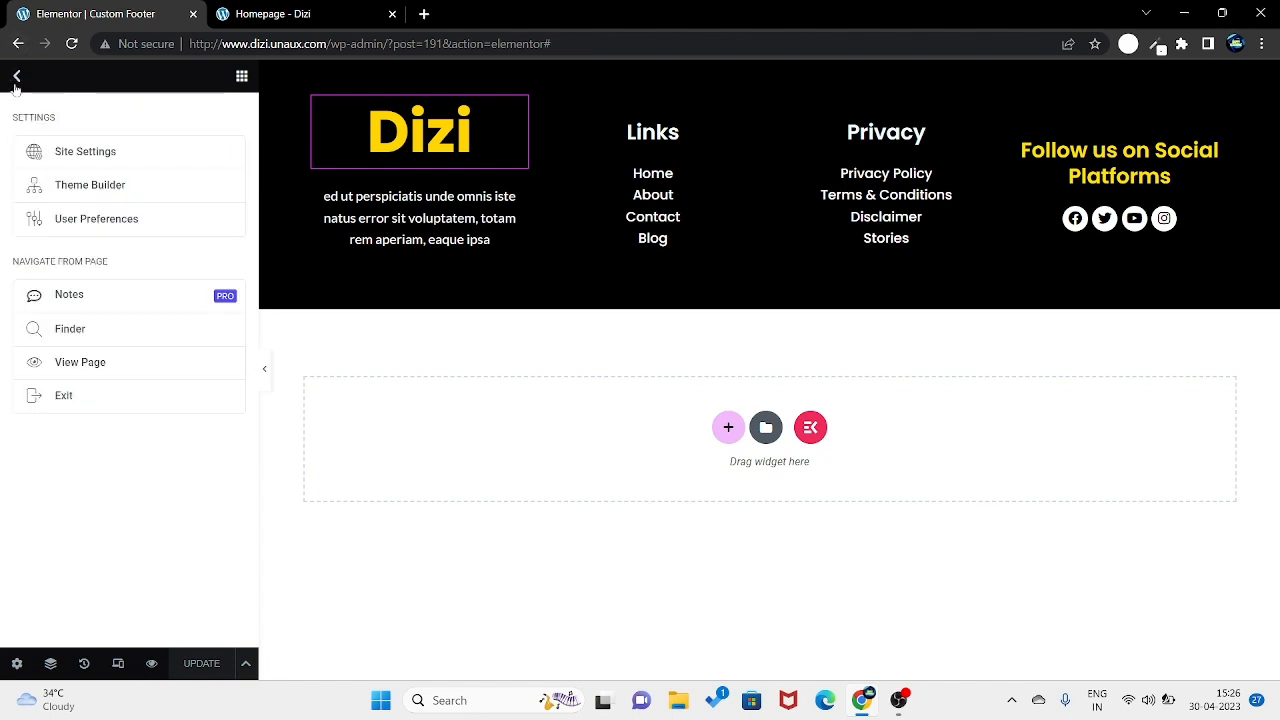
click(78, 404)
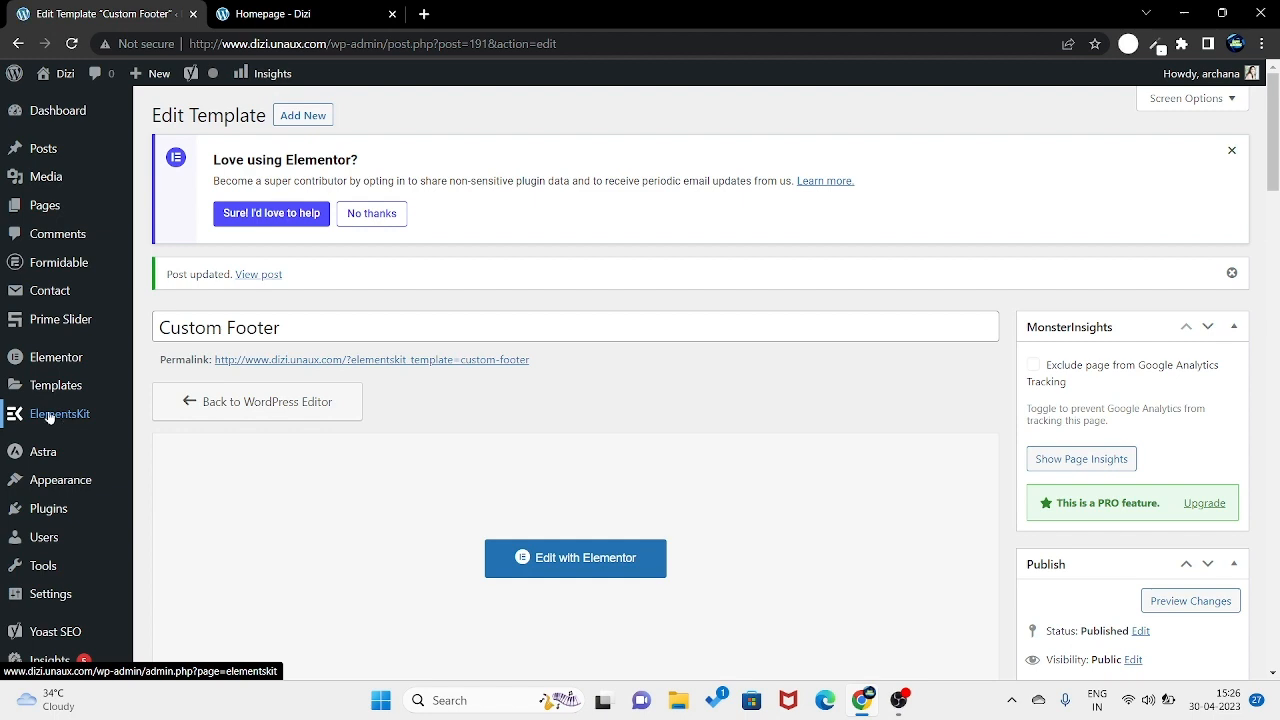
click(80, 417)
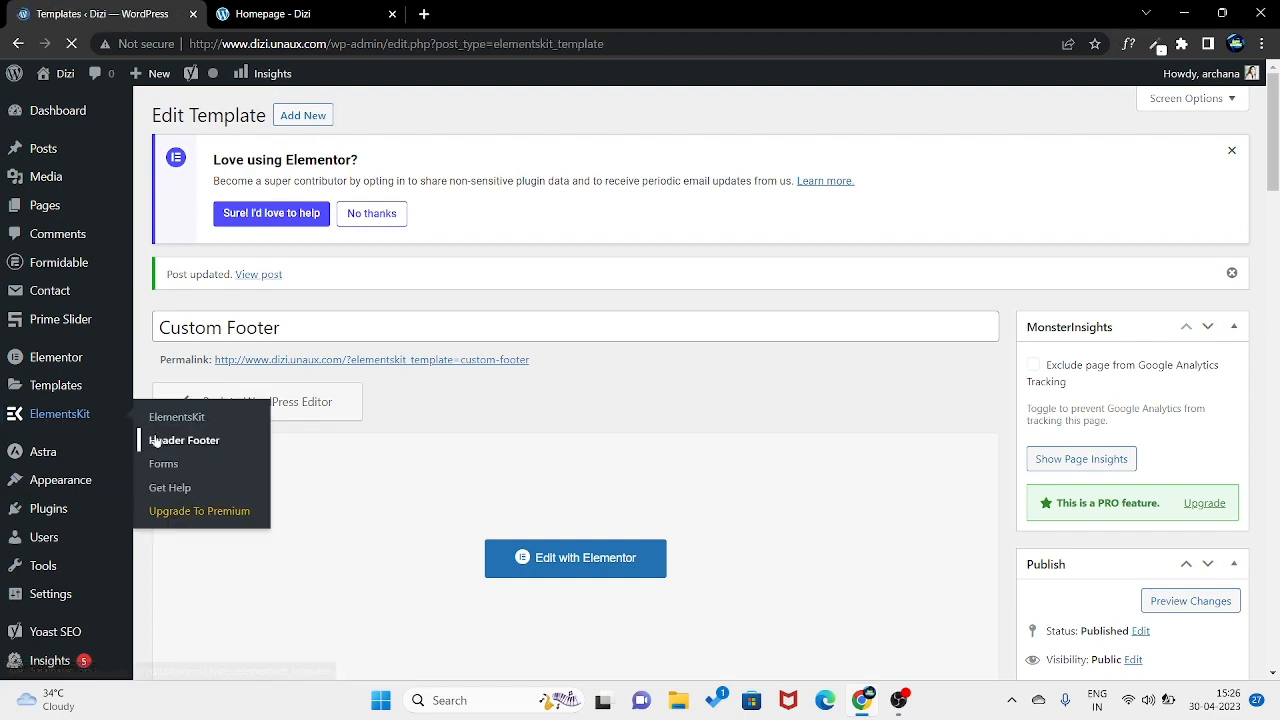
scroll(503, 498, down, 2)
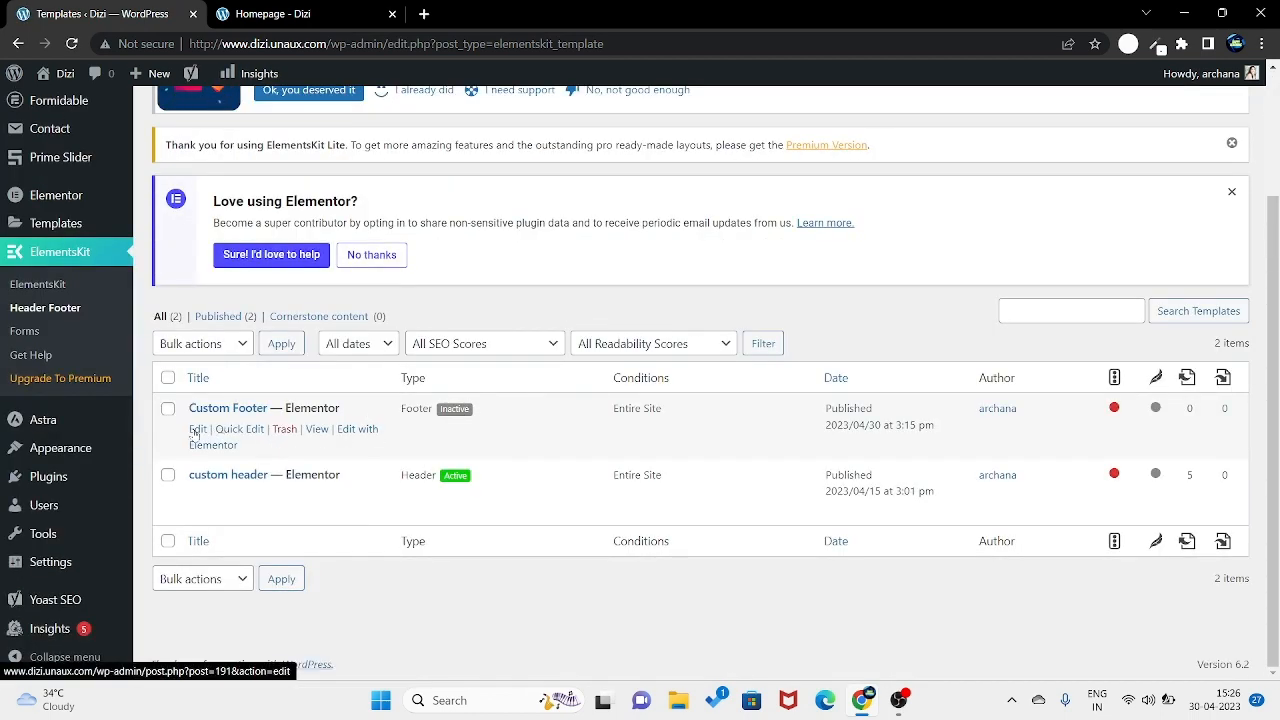
Step: Activate the Custom Footer template in its template settings and save the changes
click(196, 430)
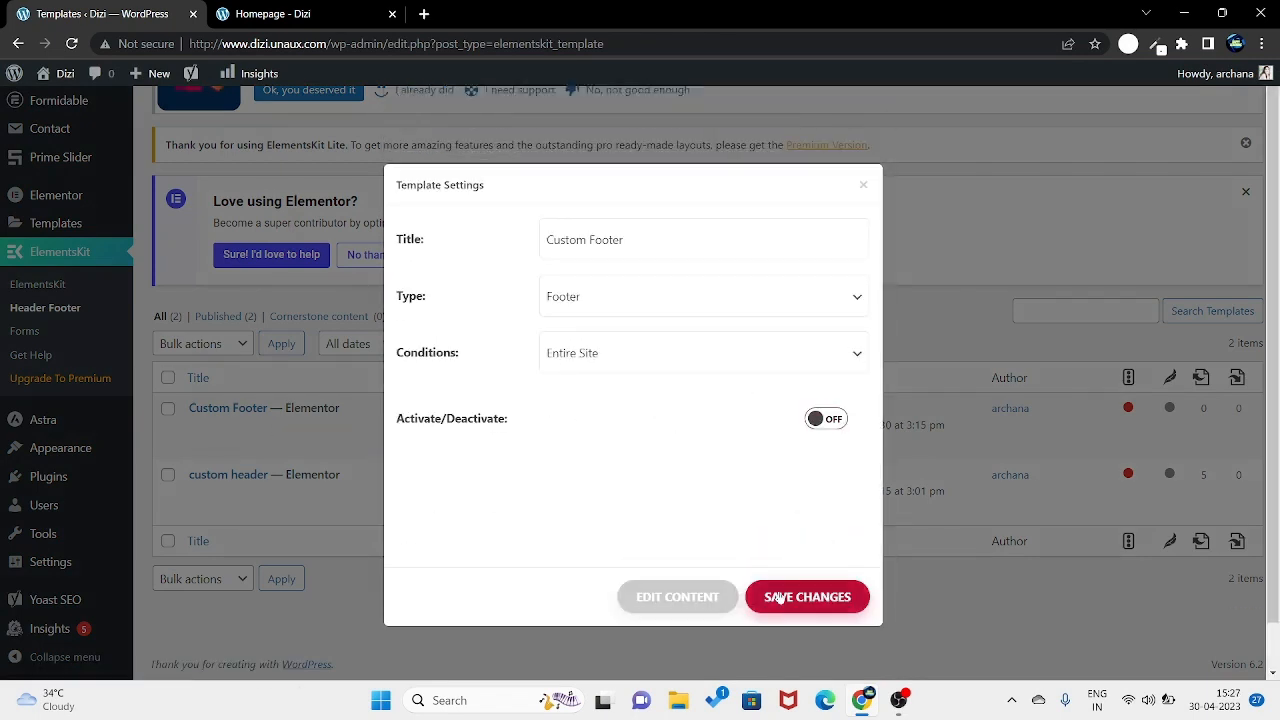
click(826, 422)
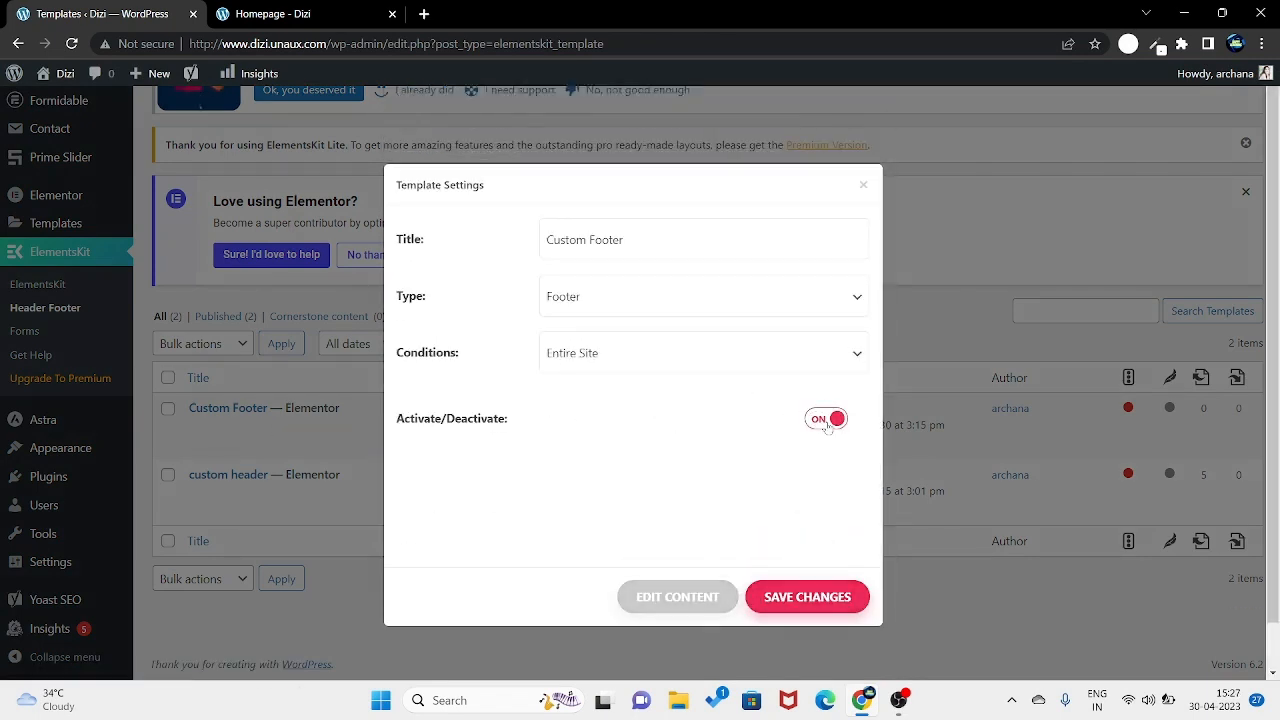
click(786, 605)
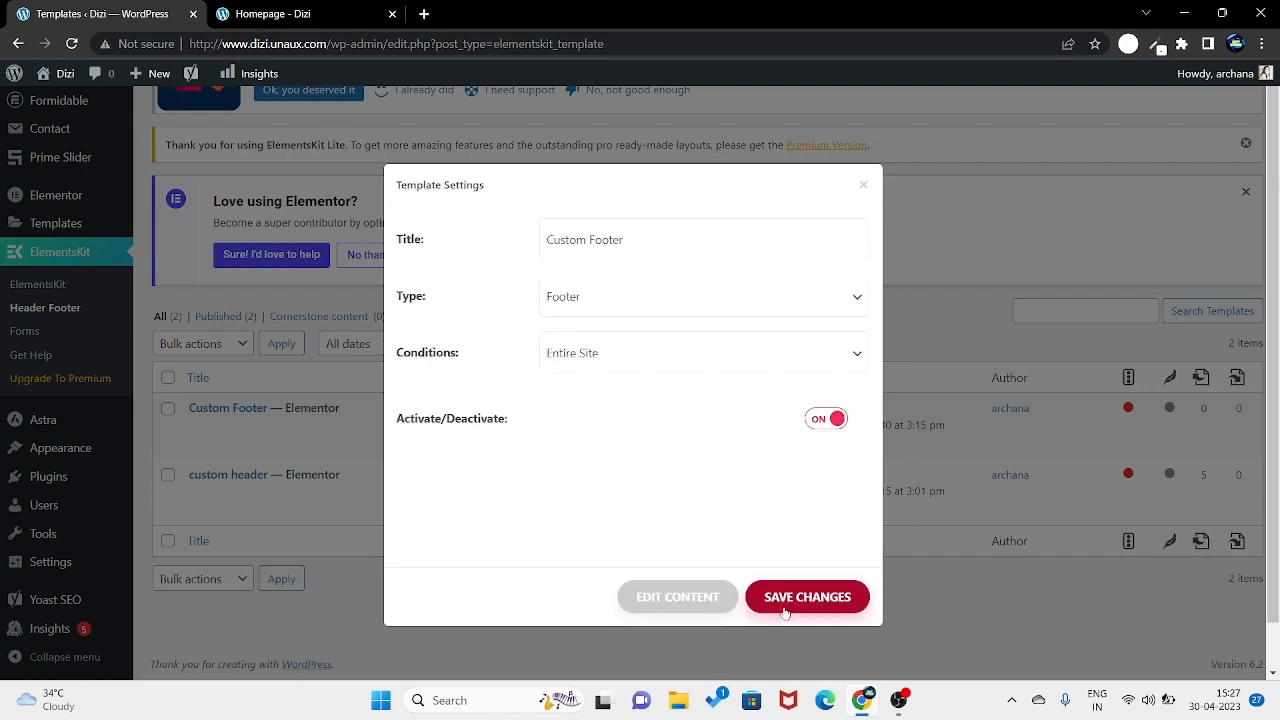
Step: Reload the Dizi homepage and examine the footer at the end of the page
click(300, 12)
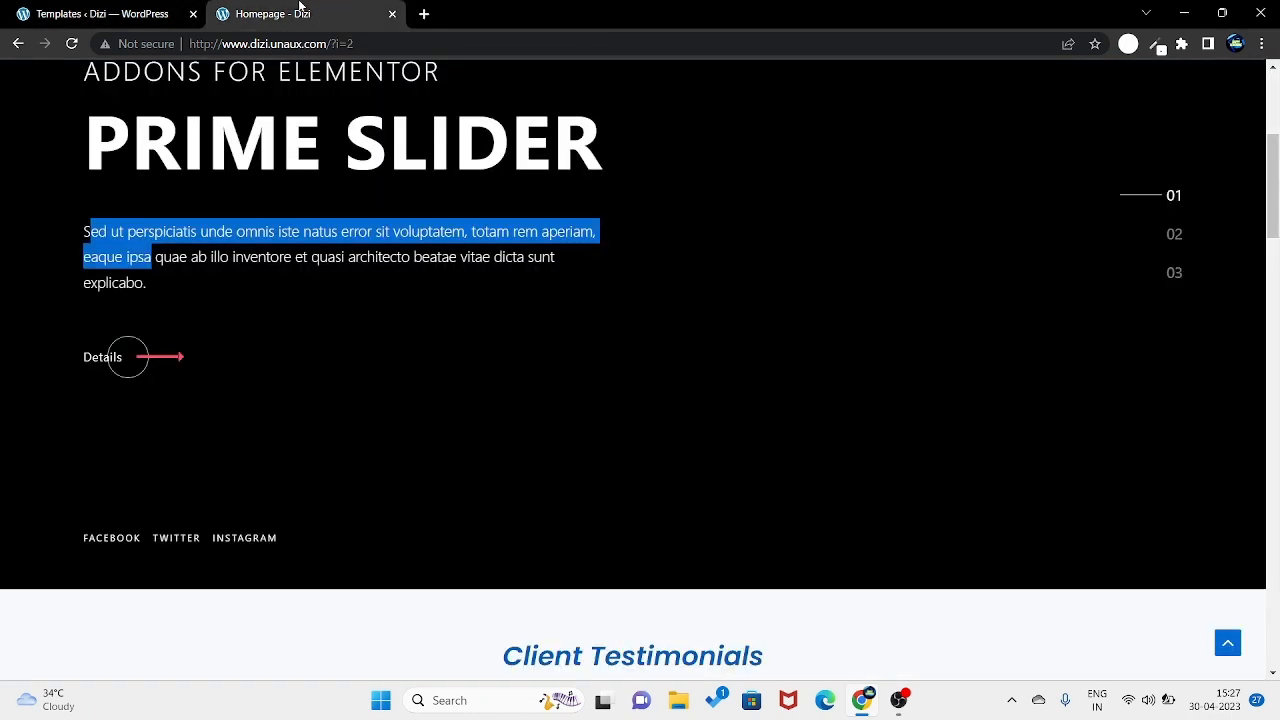
click(72, 44)
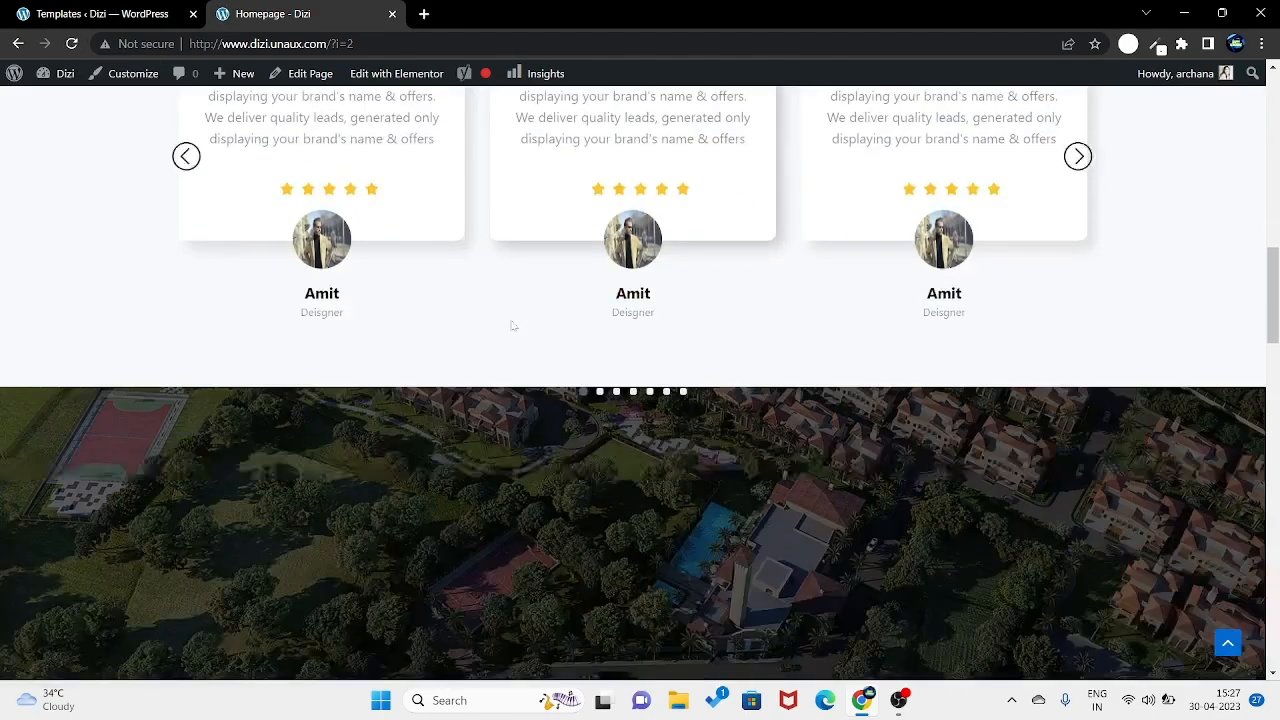
scroll(512, 325, down, 20)
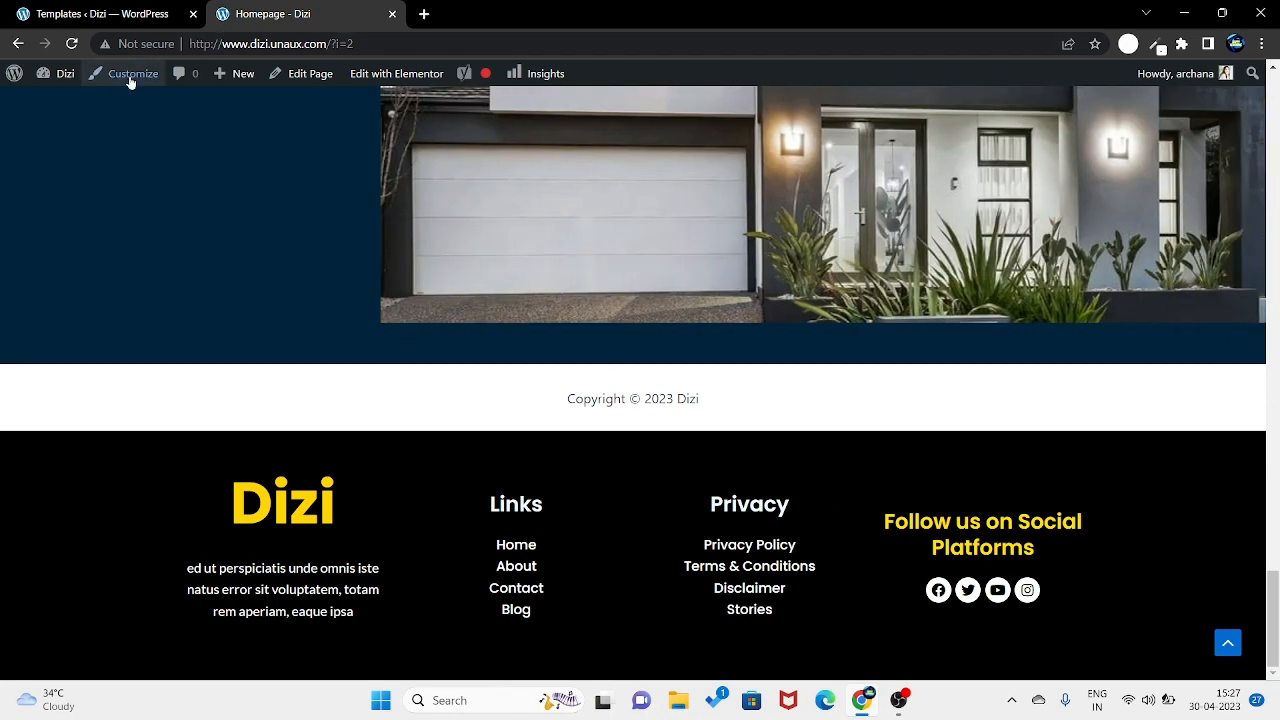
Step: Open the homepage in the theme Customizer and open the Below Footer settings for the copyright bar
click(129, 77)
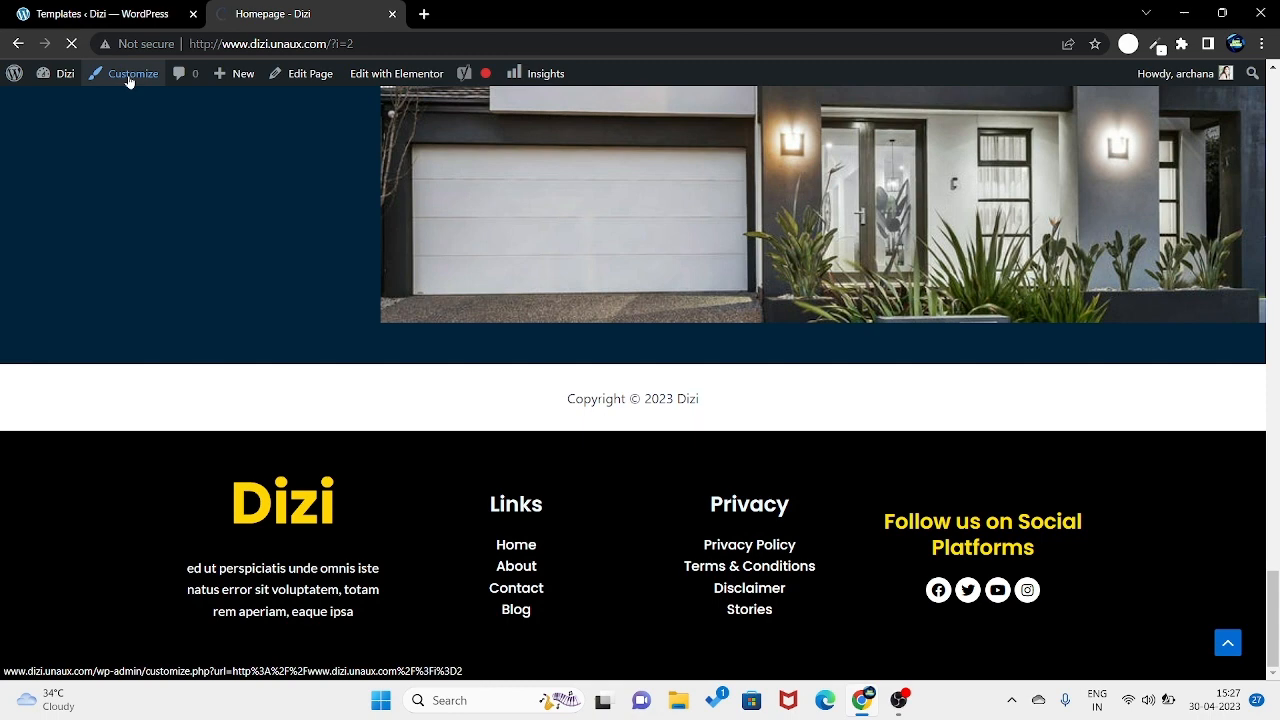
click(129, 80)
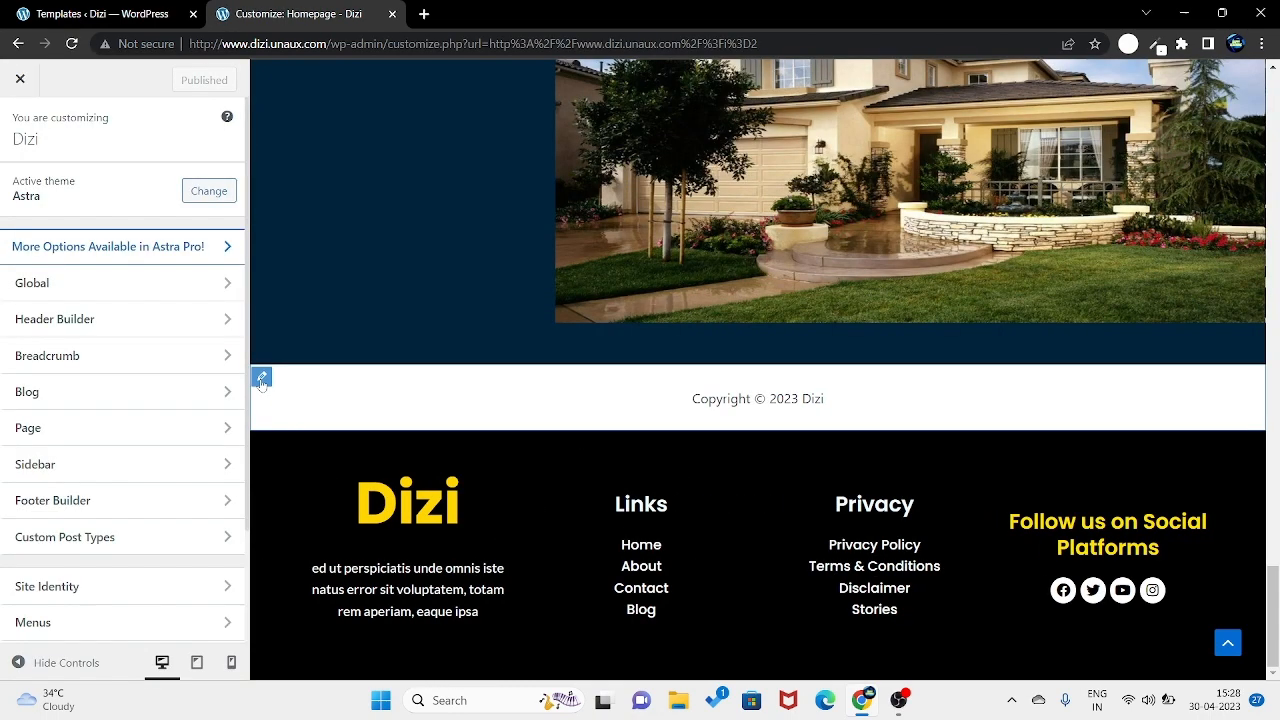
click(262, 378)
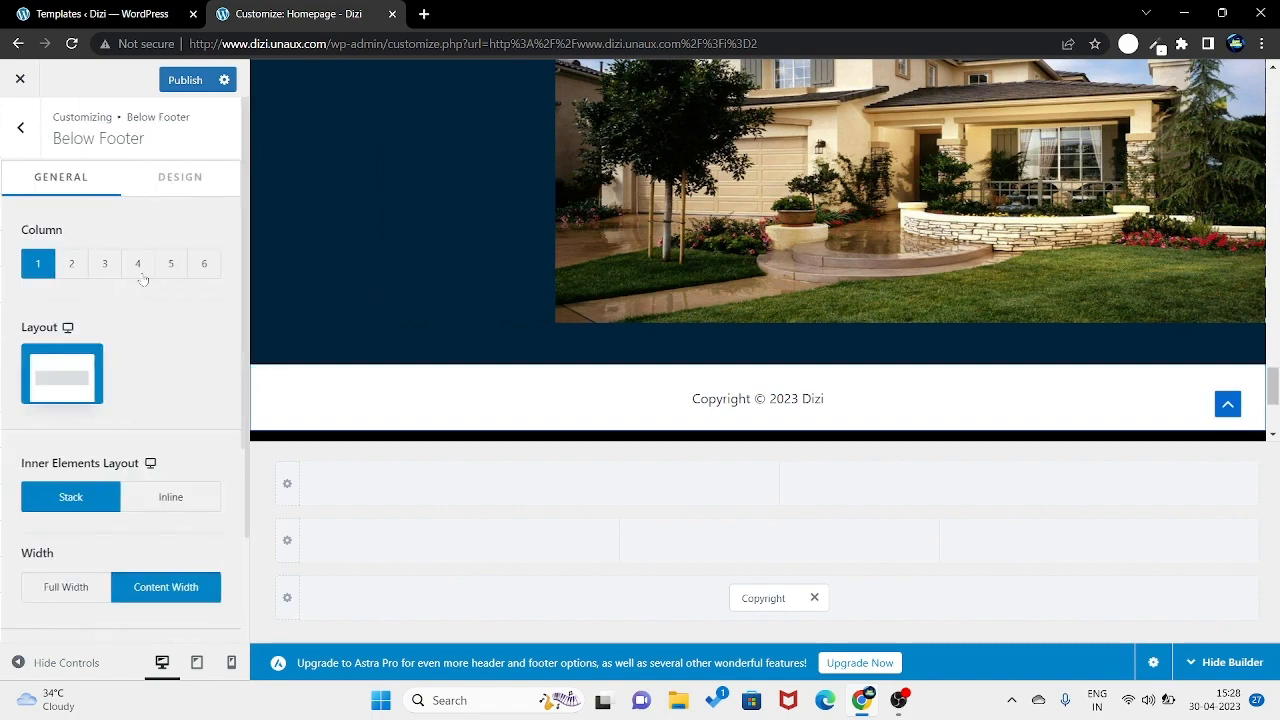
Step: Turn off the Below Footer row's visibility on desktop, tablet and mobile
scroll(166, 474, down, 3)
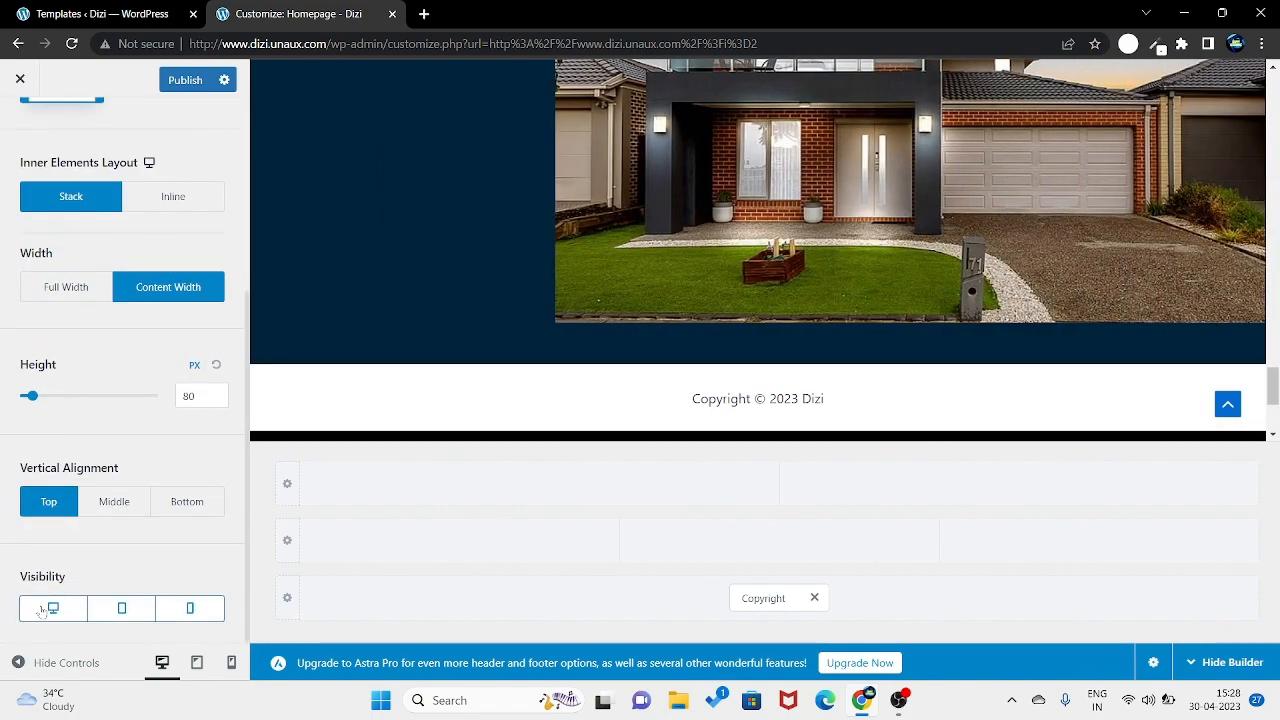
click(51, 608)
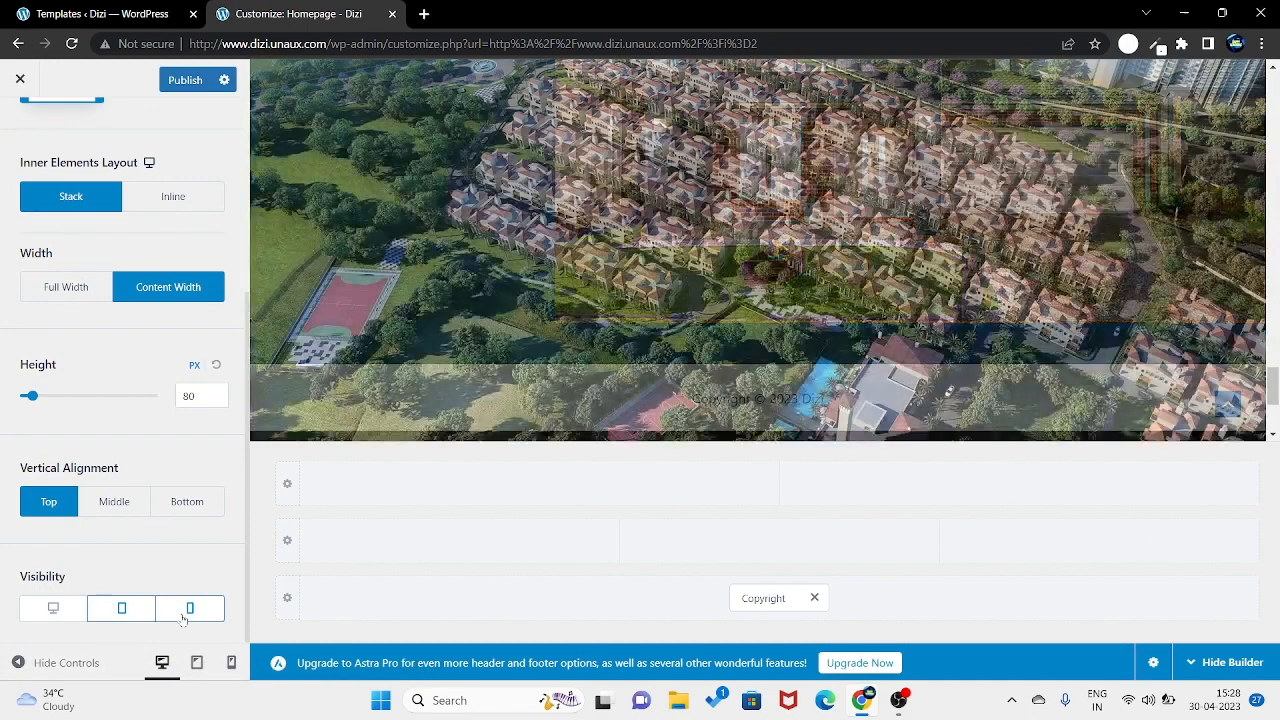
click(189, 610)
click(111, 610)
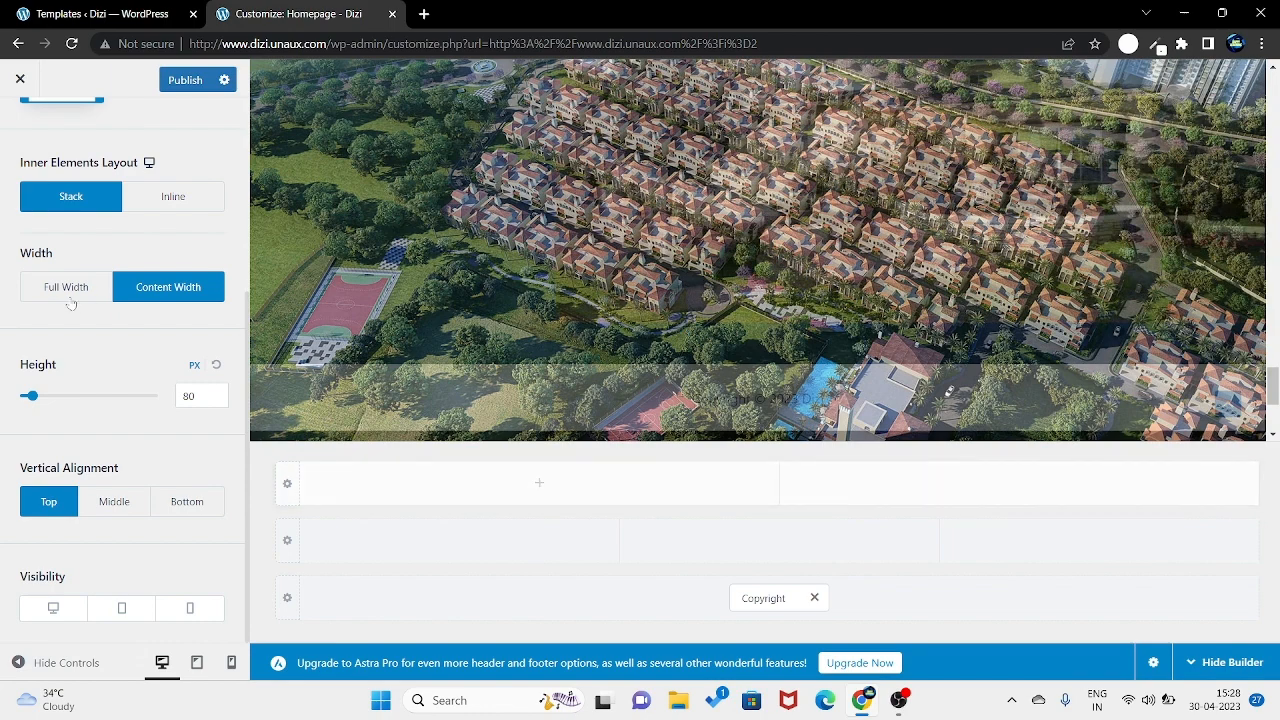
scroll(71, 304, up, 3)
scroll(195, 488, down, 3)
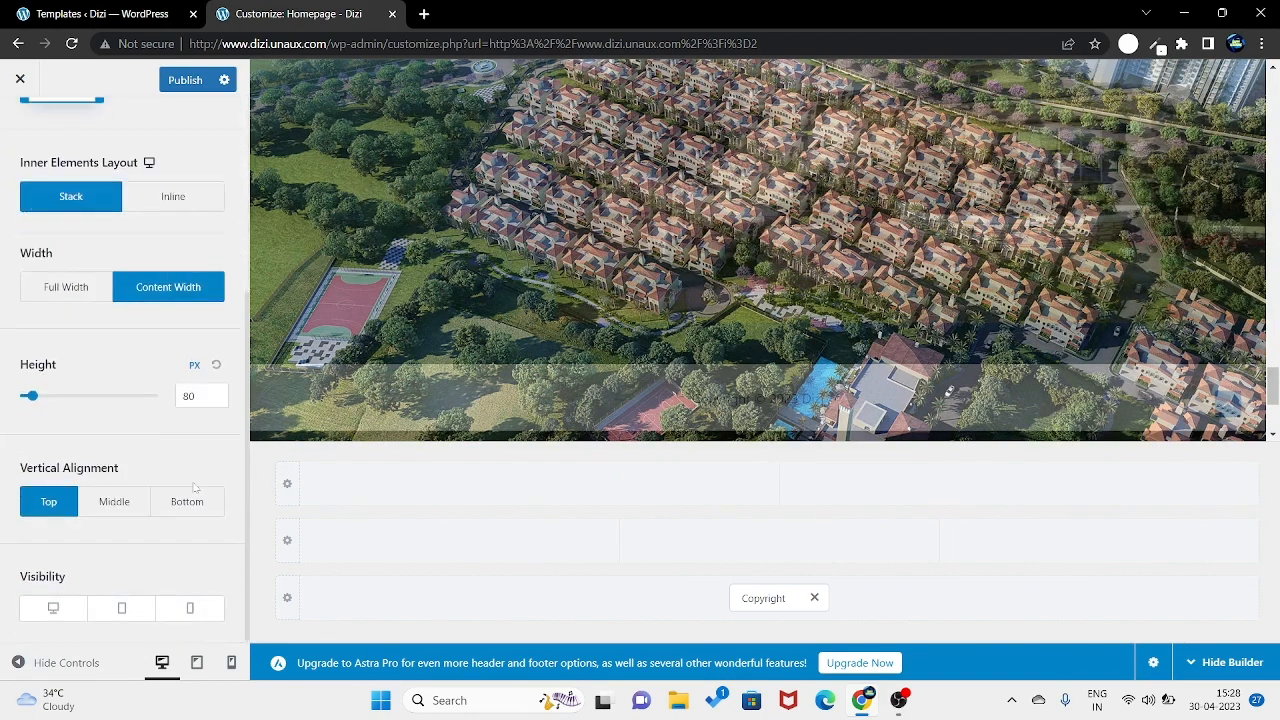
scroll(195, 488, up, 3)
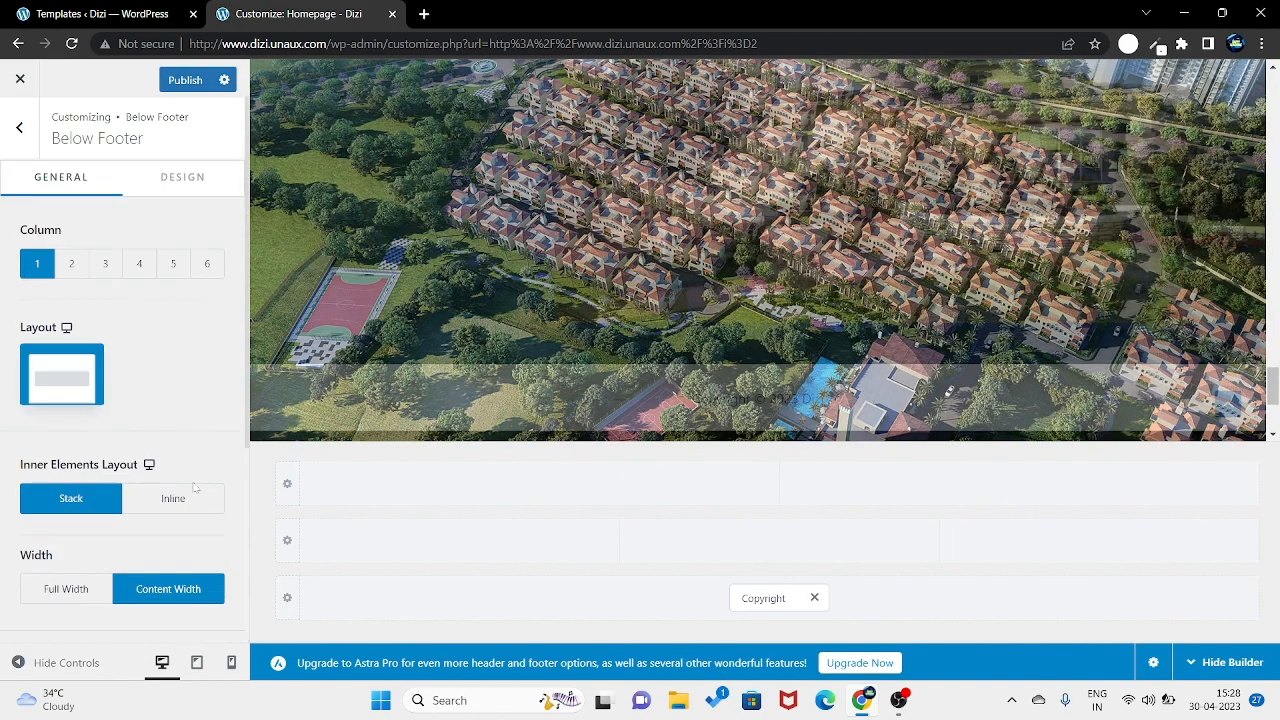
Step: Leave the Below Footer and Footer Builder settings and publish the Customizer changes
click(25, 145)
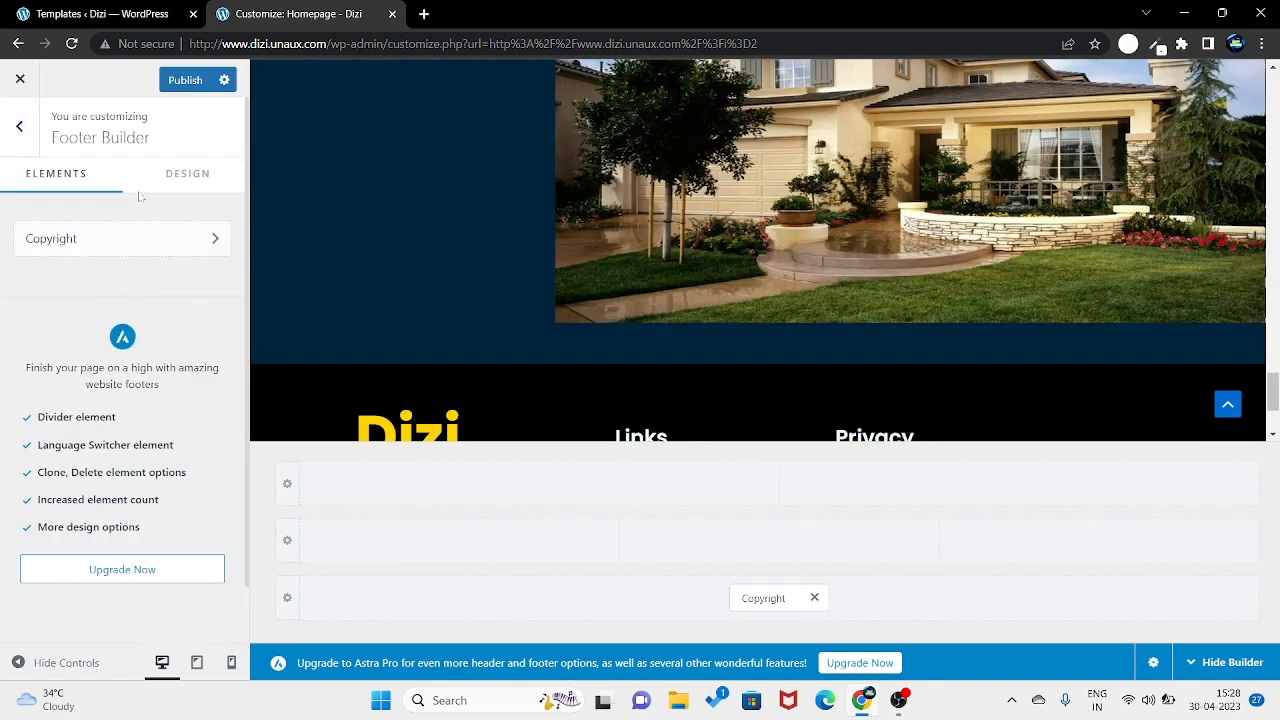
click(22, 130)
scroll(231, 527, down, 2)
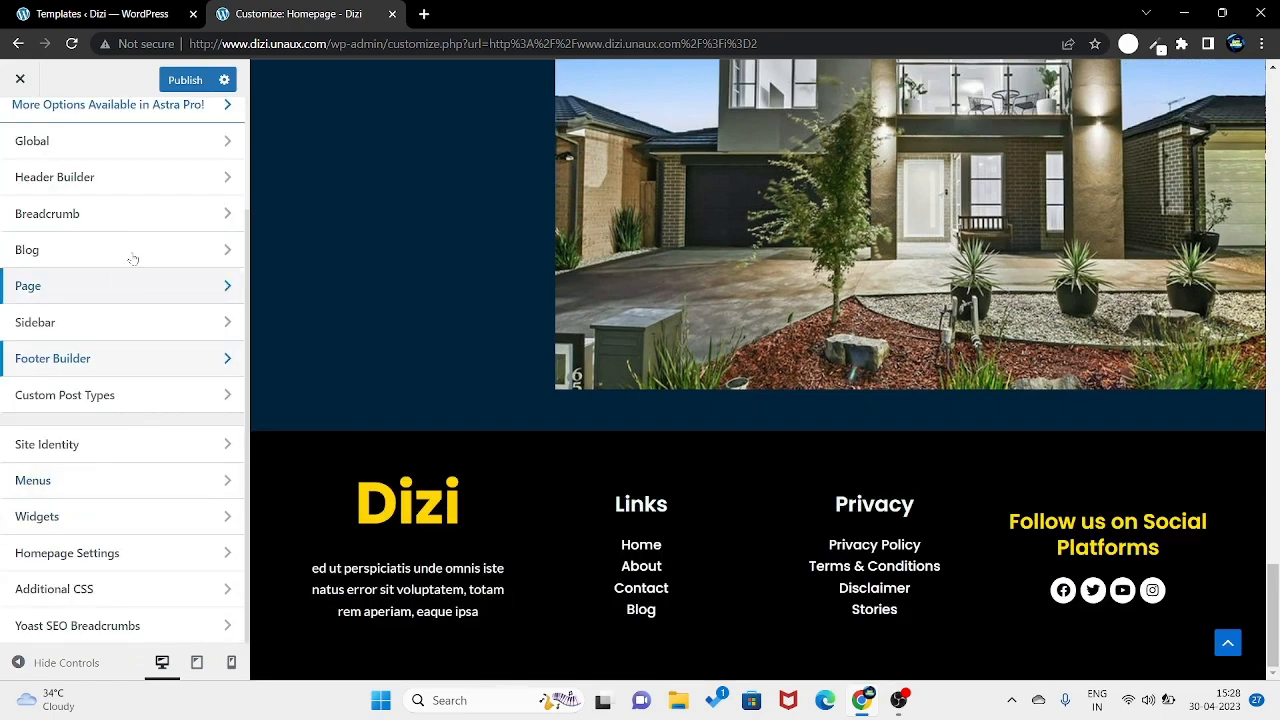
click(185, 82)
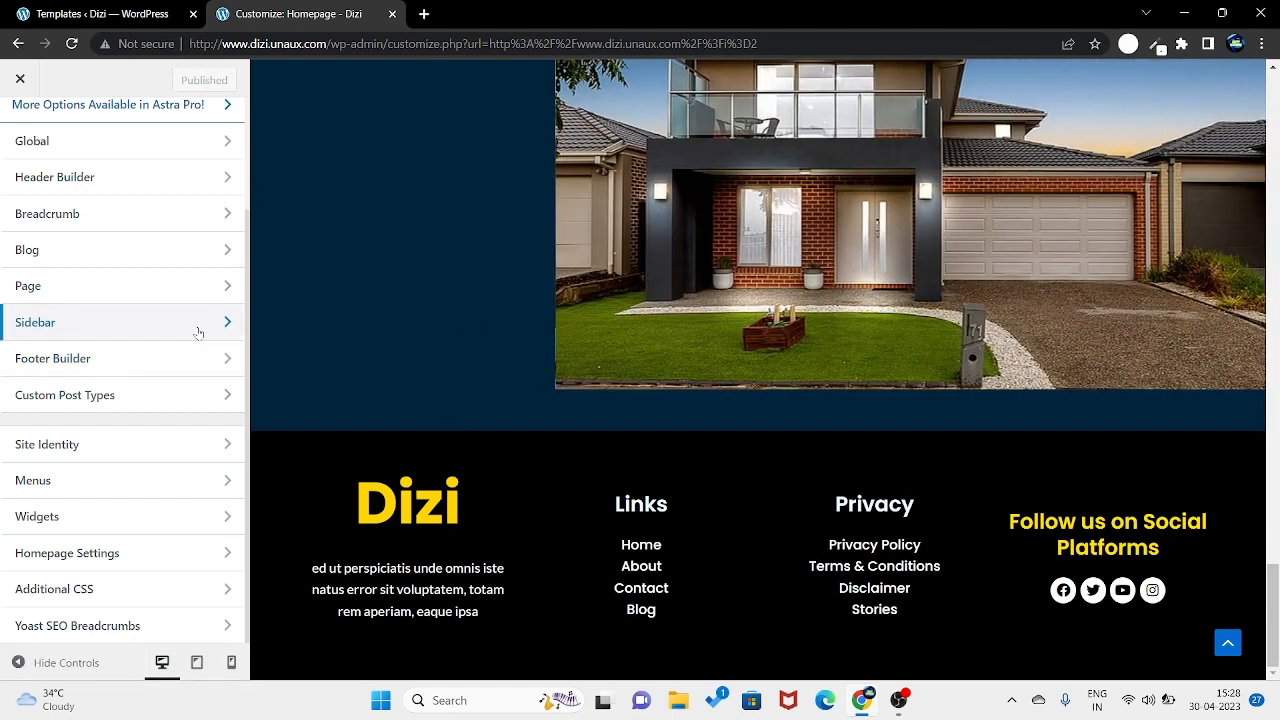
Step: Return to the Custom Footer template, open its content for editing, and add an Inner Section beneath the four footer columns
click(126, 8)
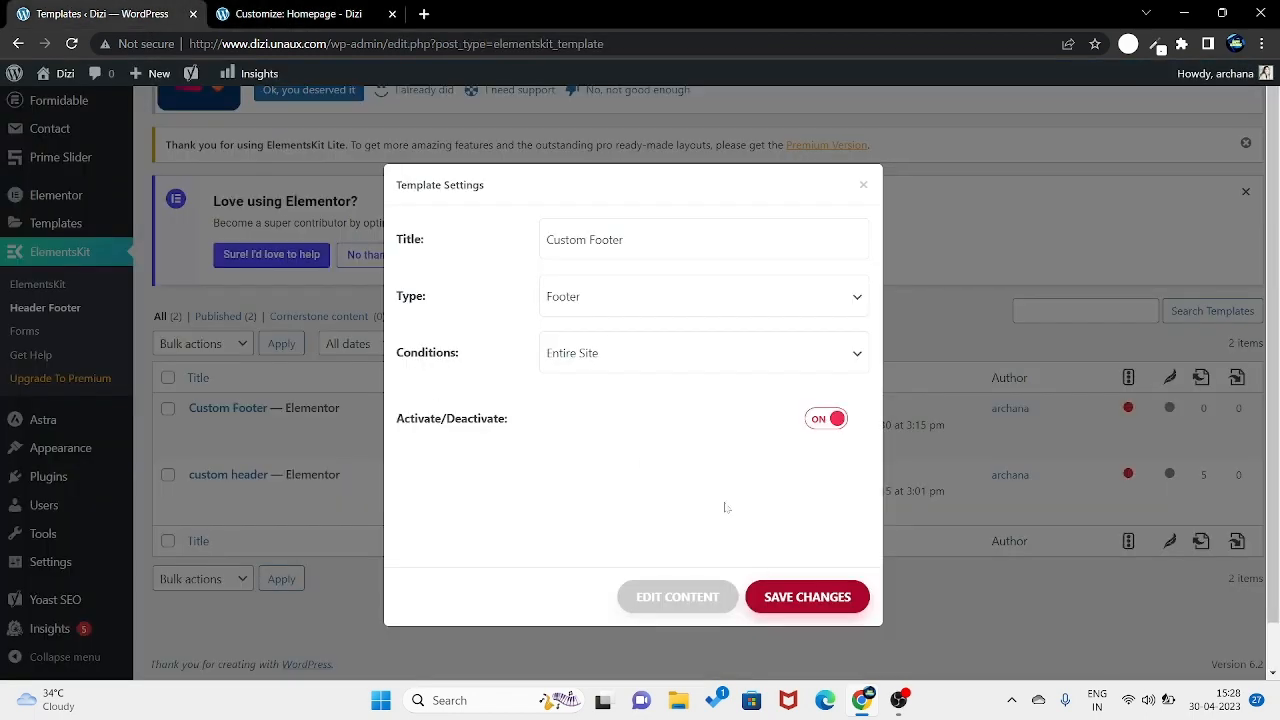
click(658, 596)
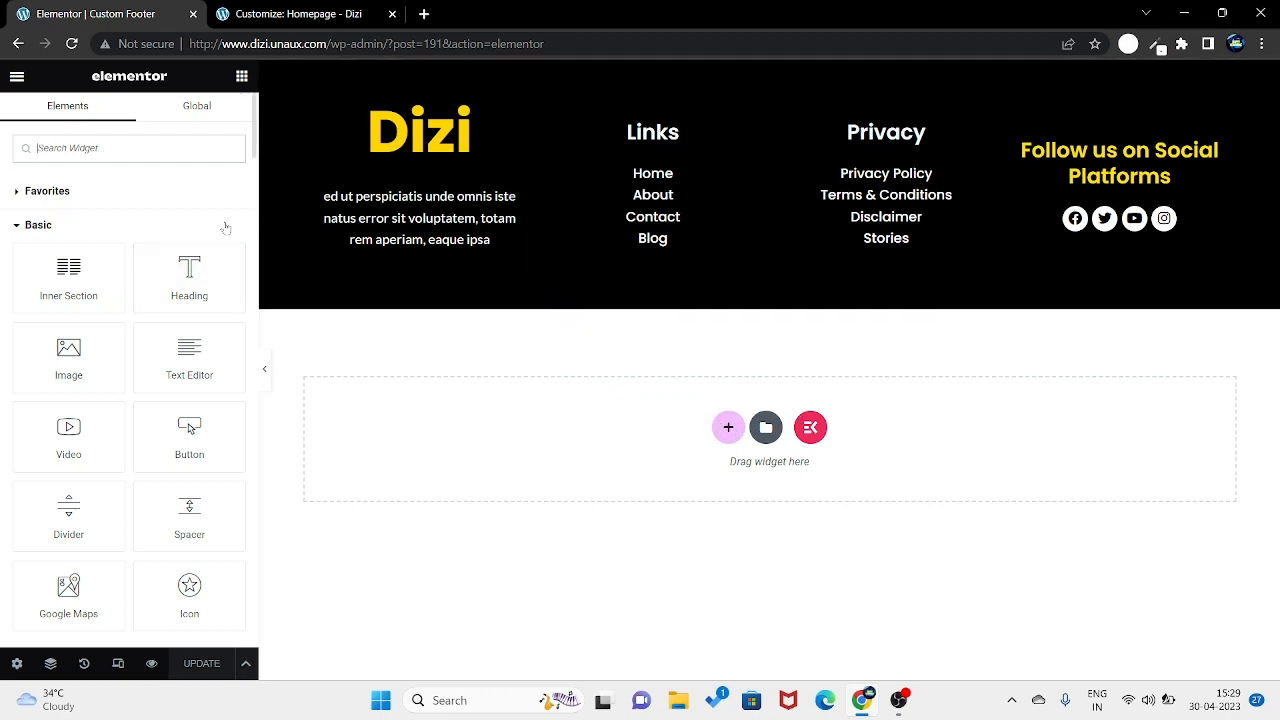
drag(45, 291, 383, 281)
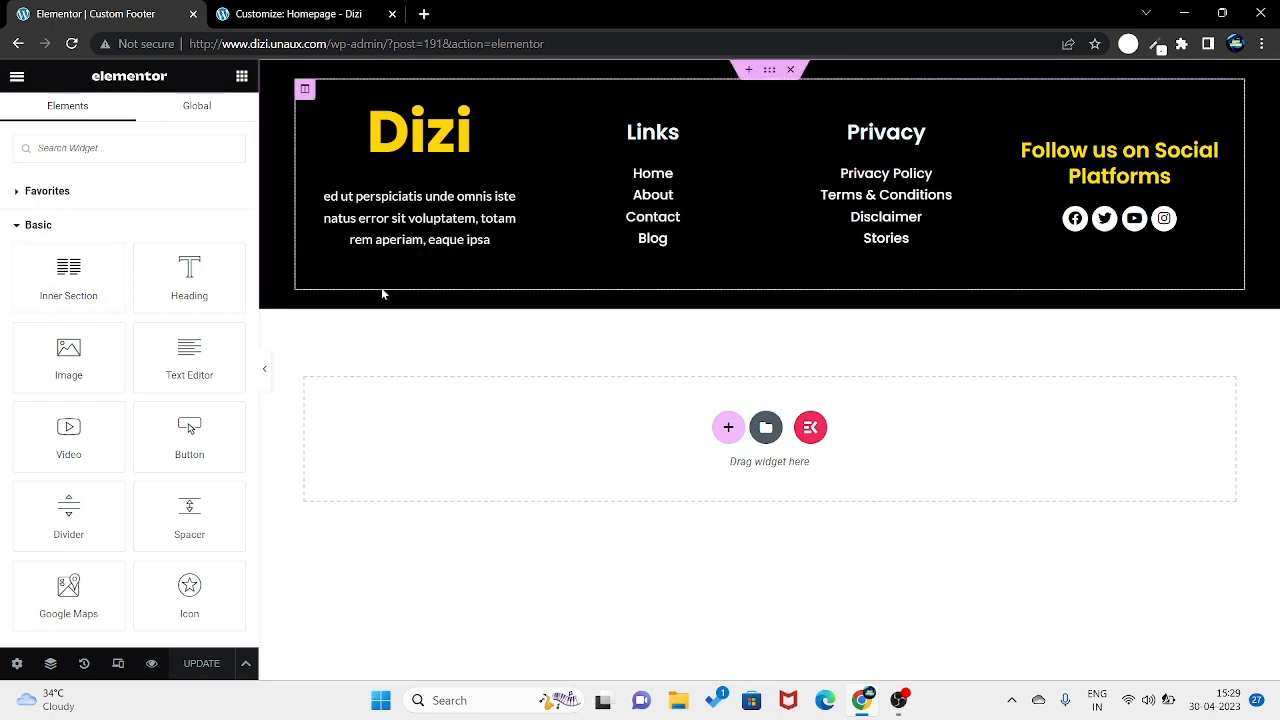
drag(55, 281, 383, 278)
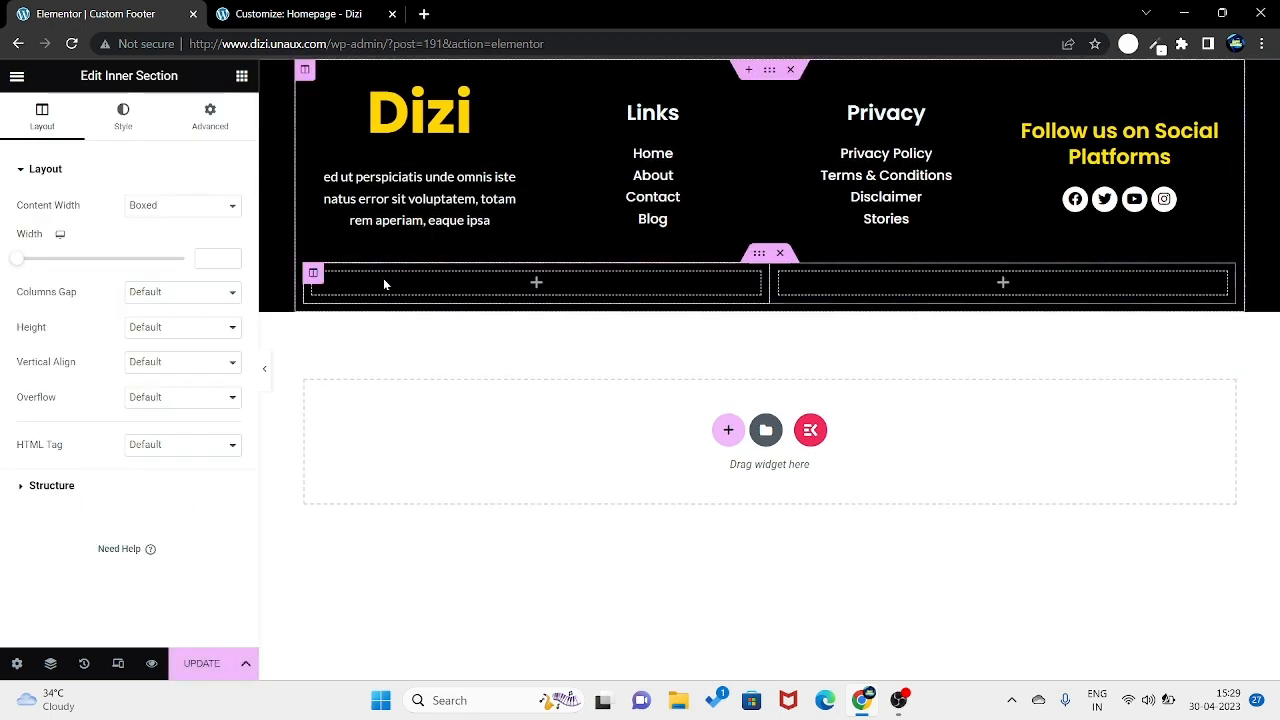
Step: Reduce the new inner section to a single full-width column and place a Text Editor widget in it
right_click(417, 288)
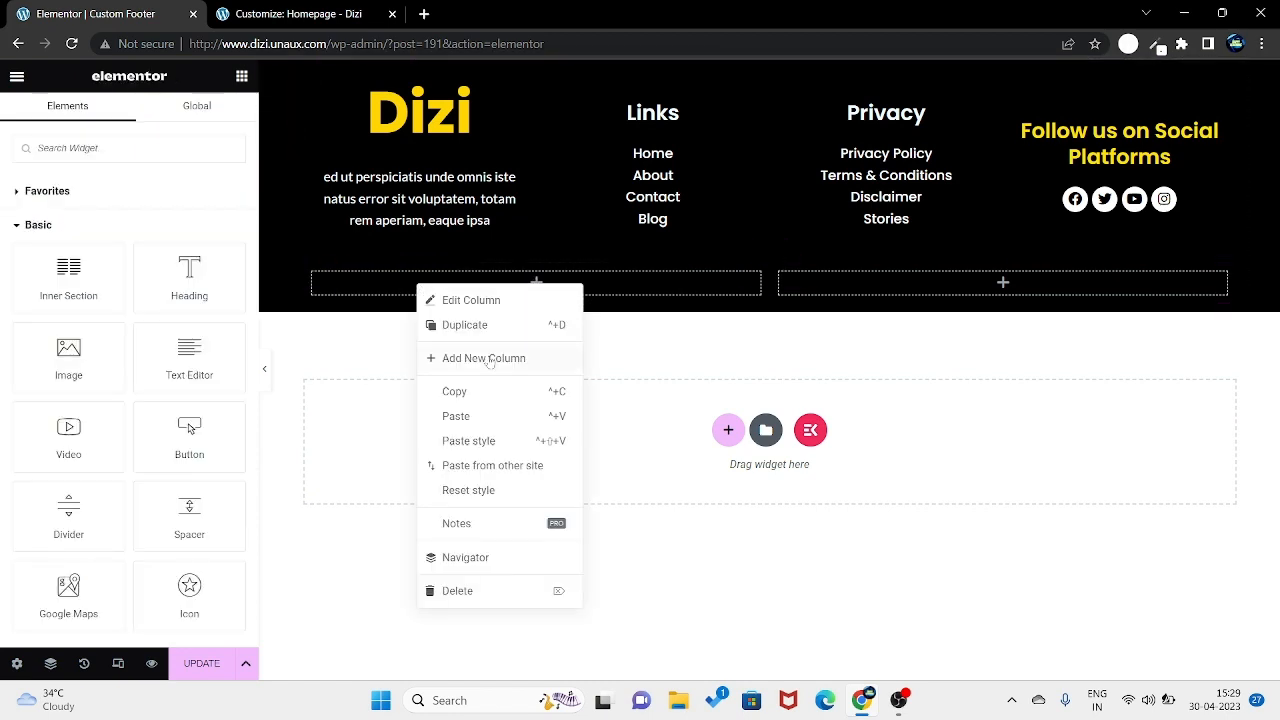
click(490, 357)
click(490, 360)
drag(184, 358, 519, 283)
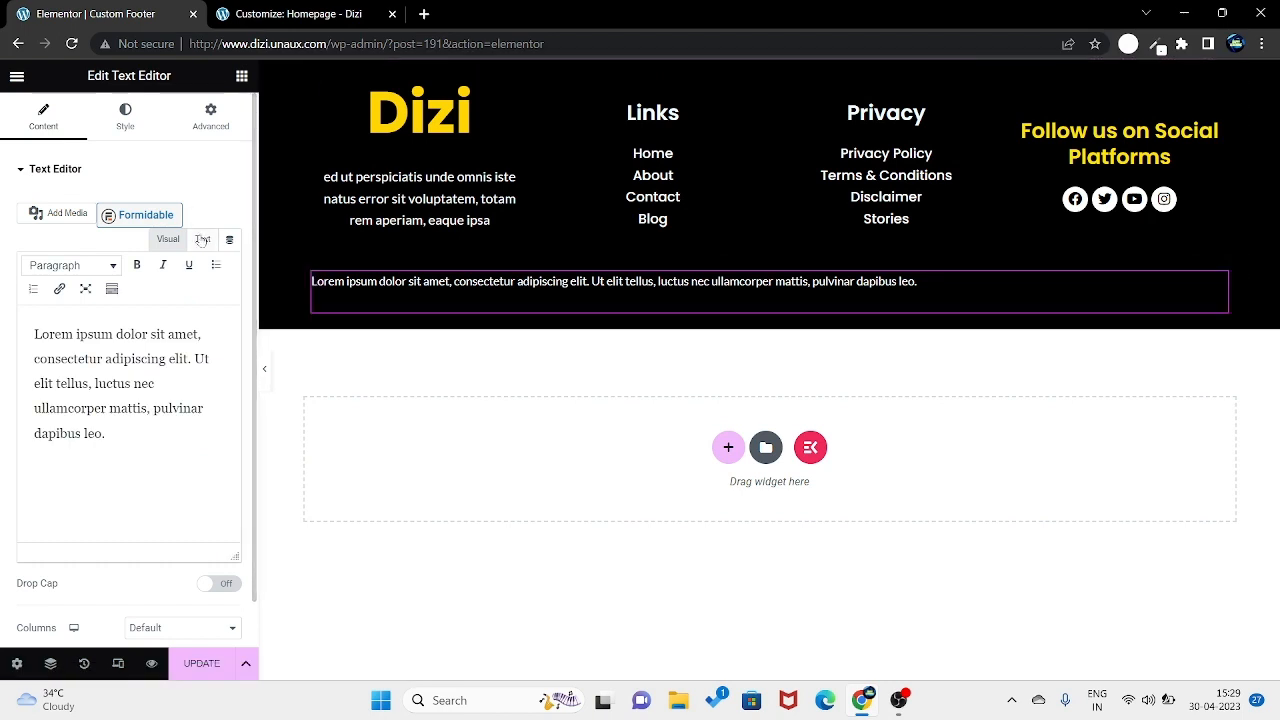
Step: Replace the widget's placeholder text with "Copyright 2023 Reserved by DIZI"
drag(106, 433, 7, 345)
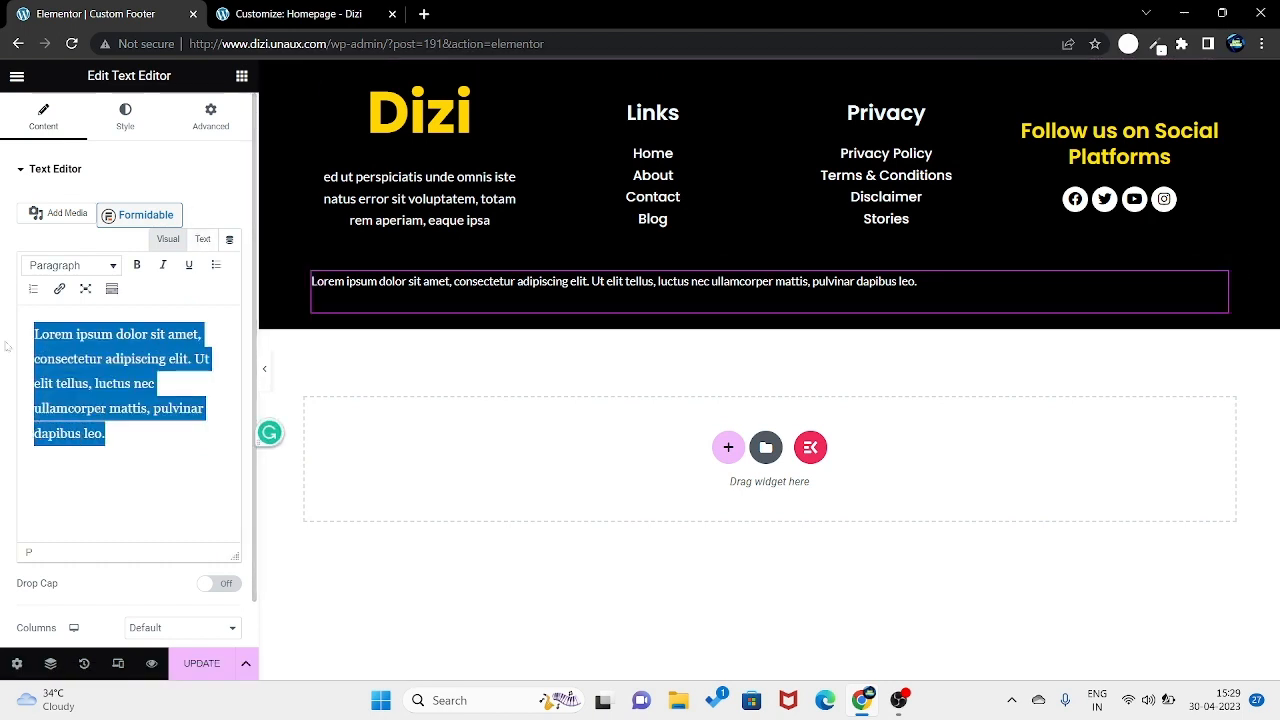
text(Co)
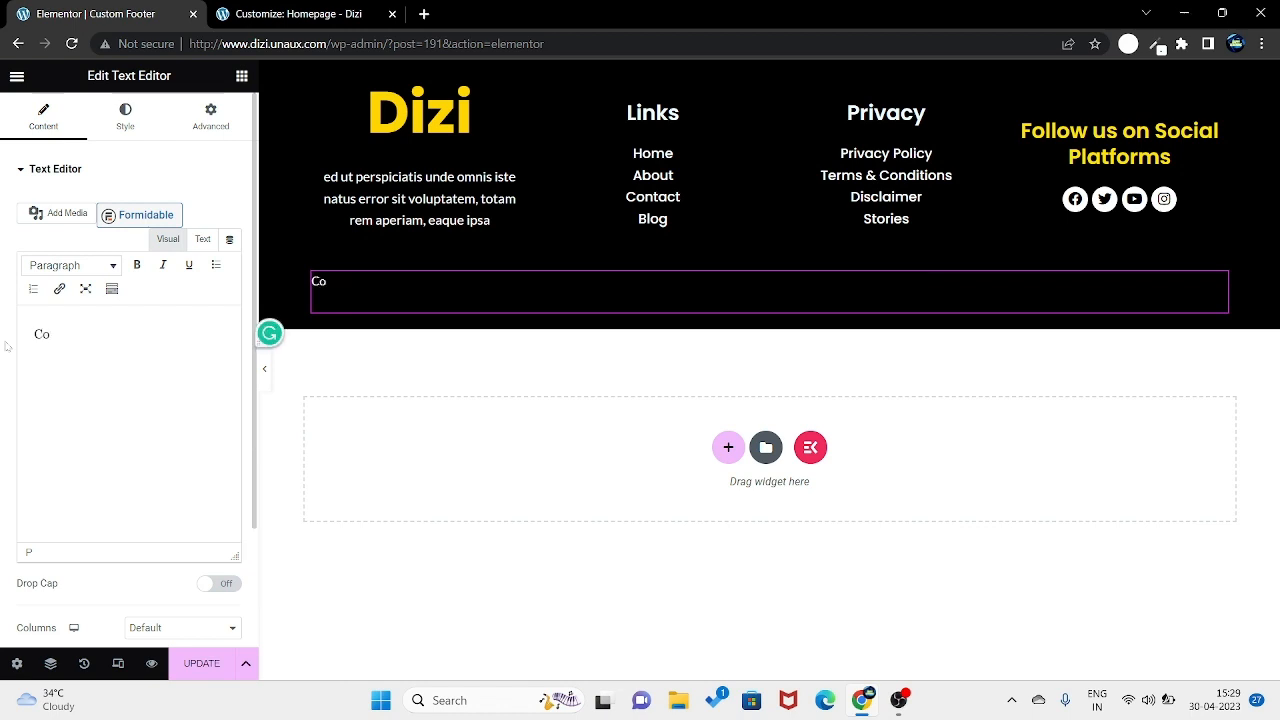
text(pyright 2023)
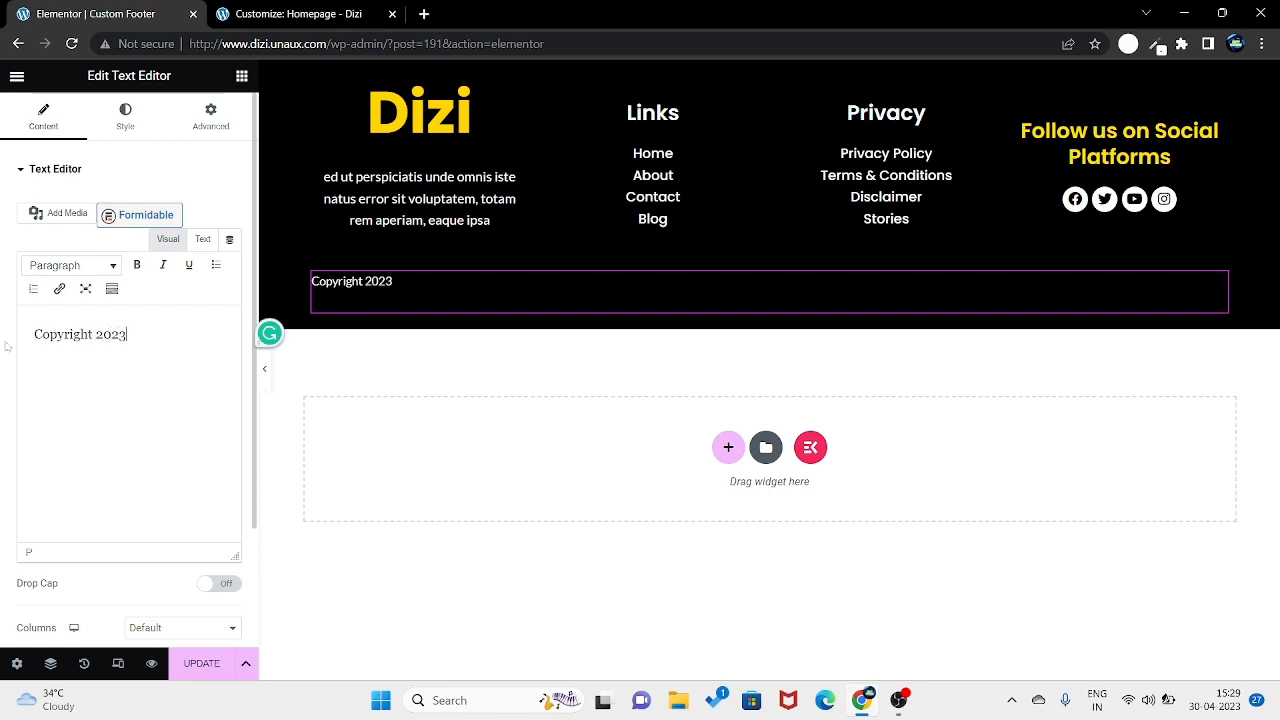
text( Reserved by DI)
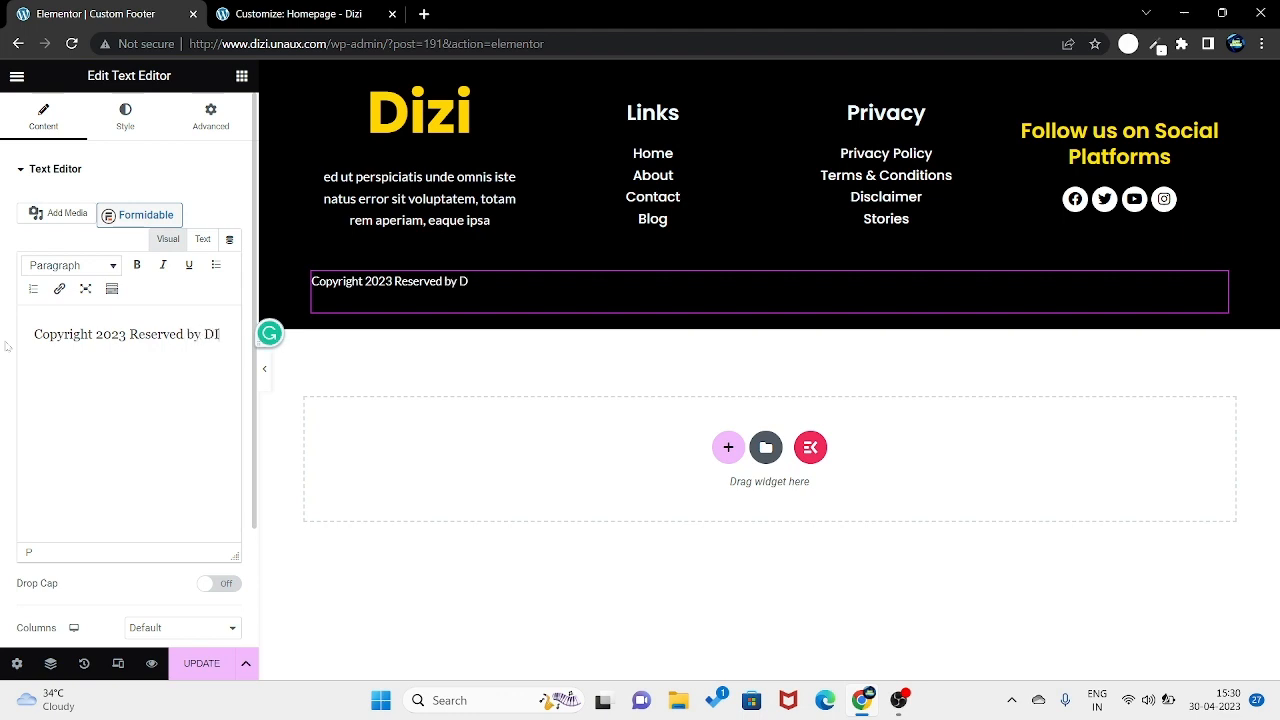
text(XZ)
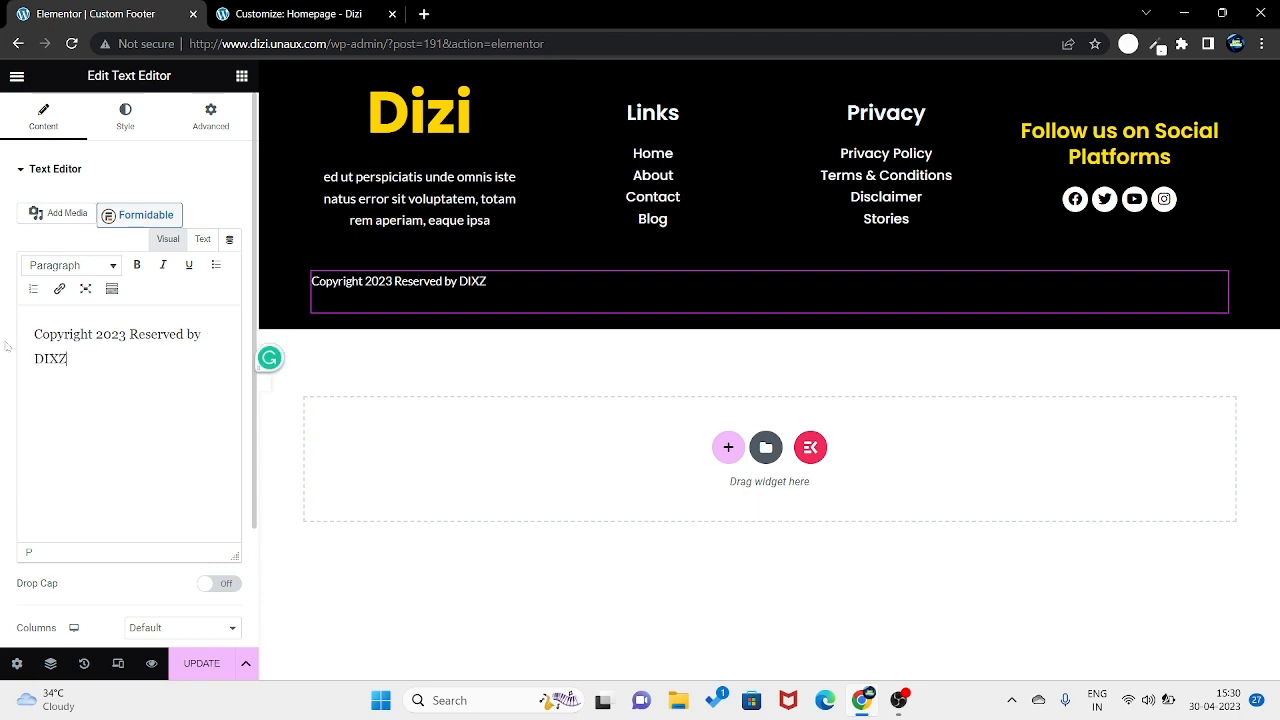
key(BackSpace)
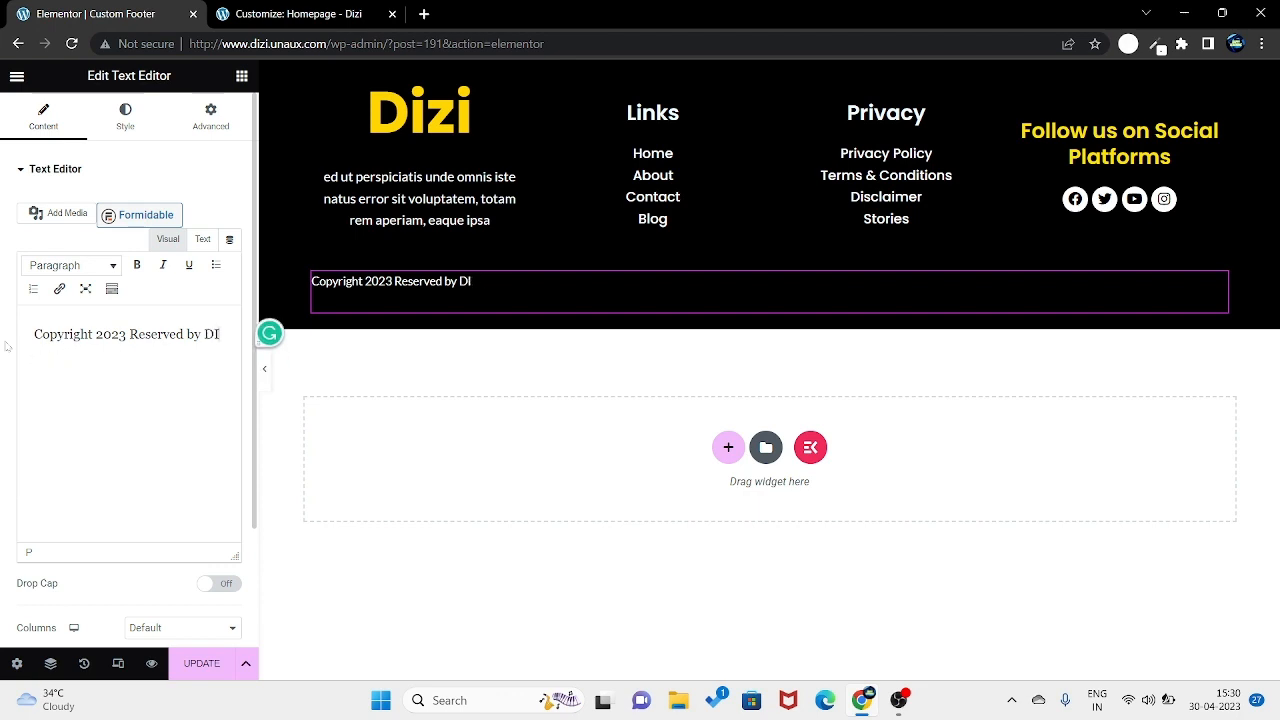
text(X)
key(BackSpace)
text(ZI)
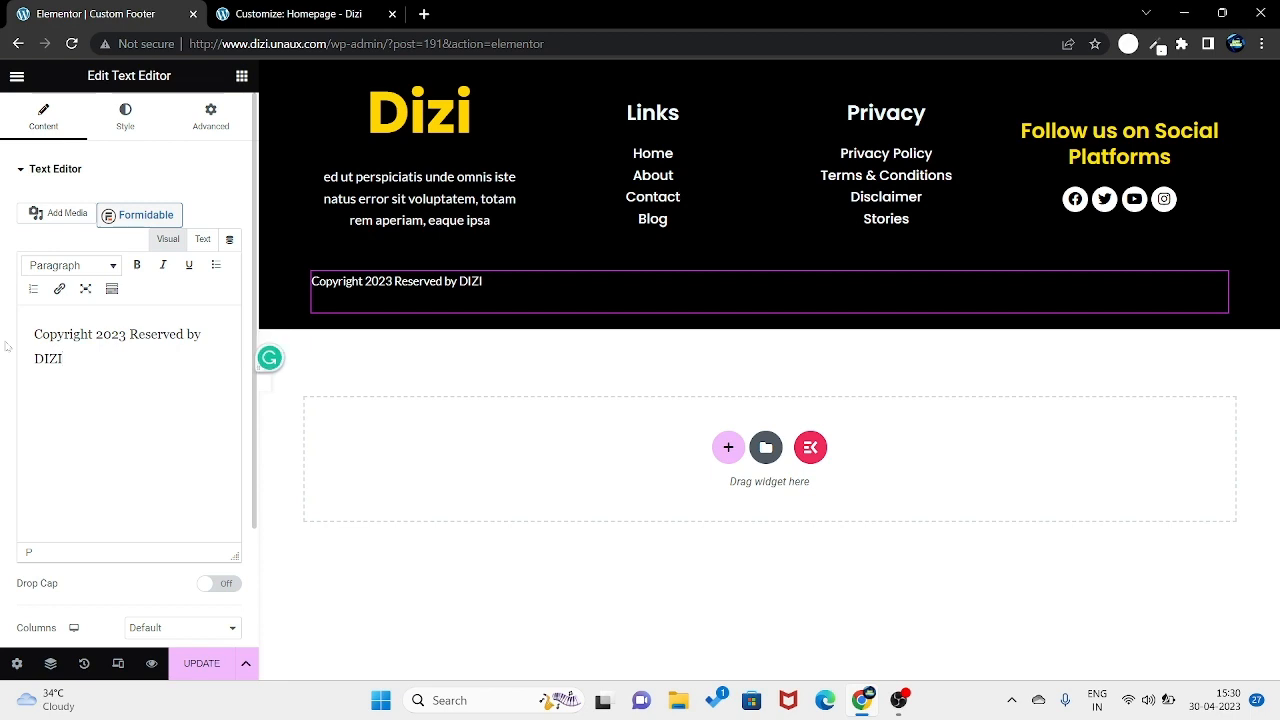
Step: Center the copyright text and set its typography to Poppins, 16 px, weight 500 (Medium)
click(125, 116)
click(185, 205)
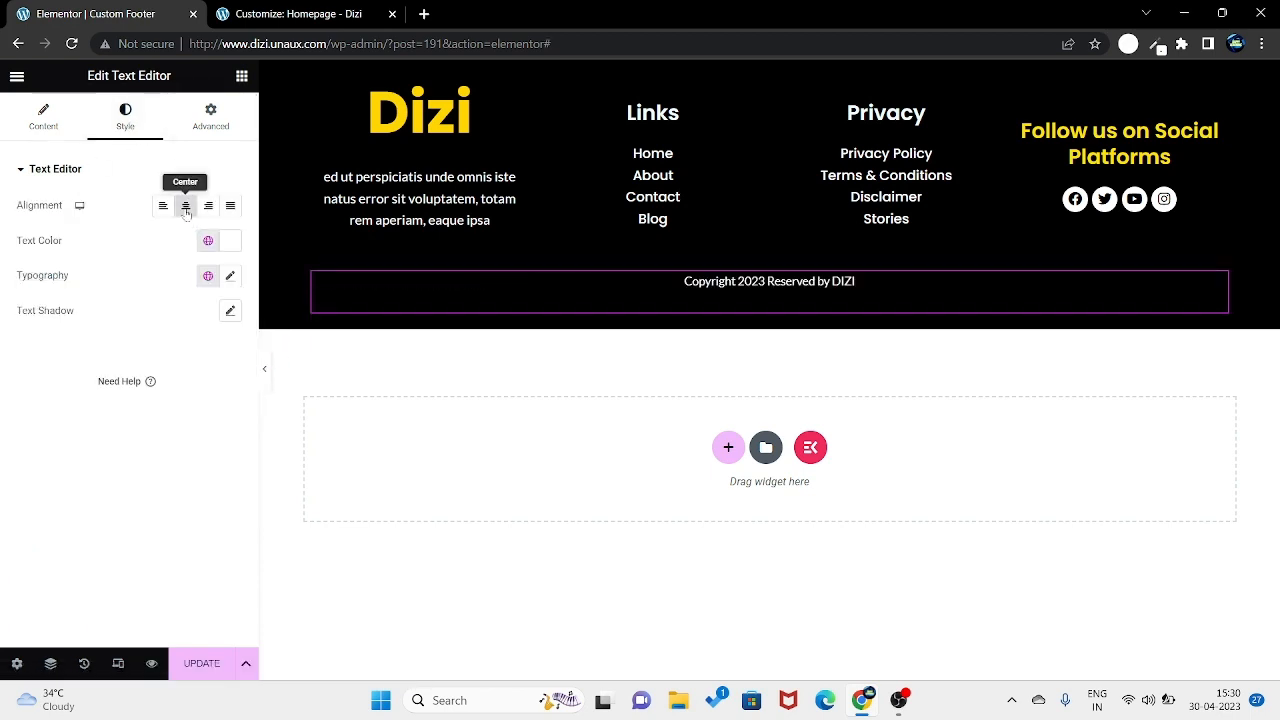
click(230, 275)
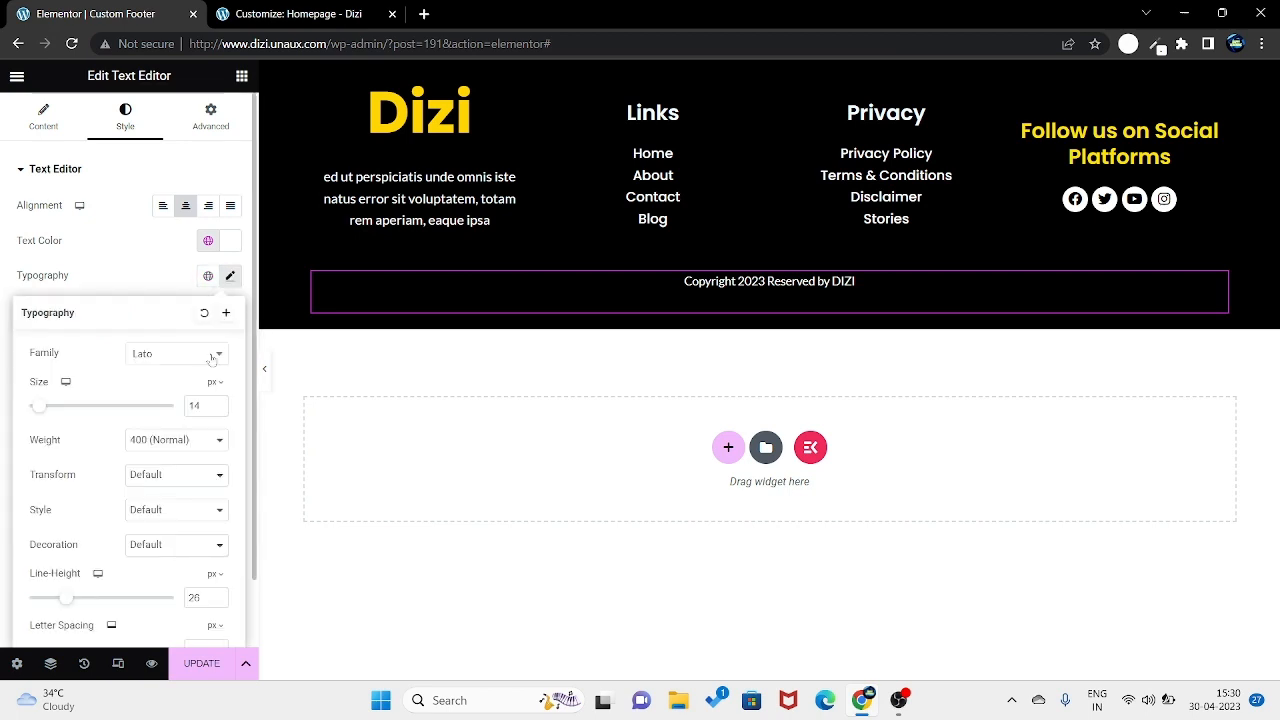
click(197, 405)
key(Up)
key(Up)
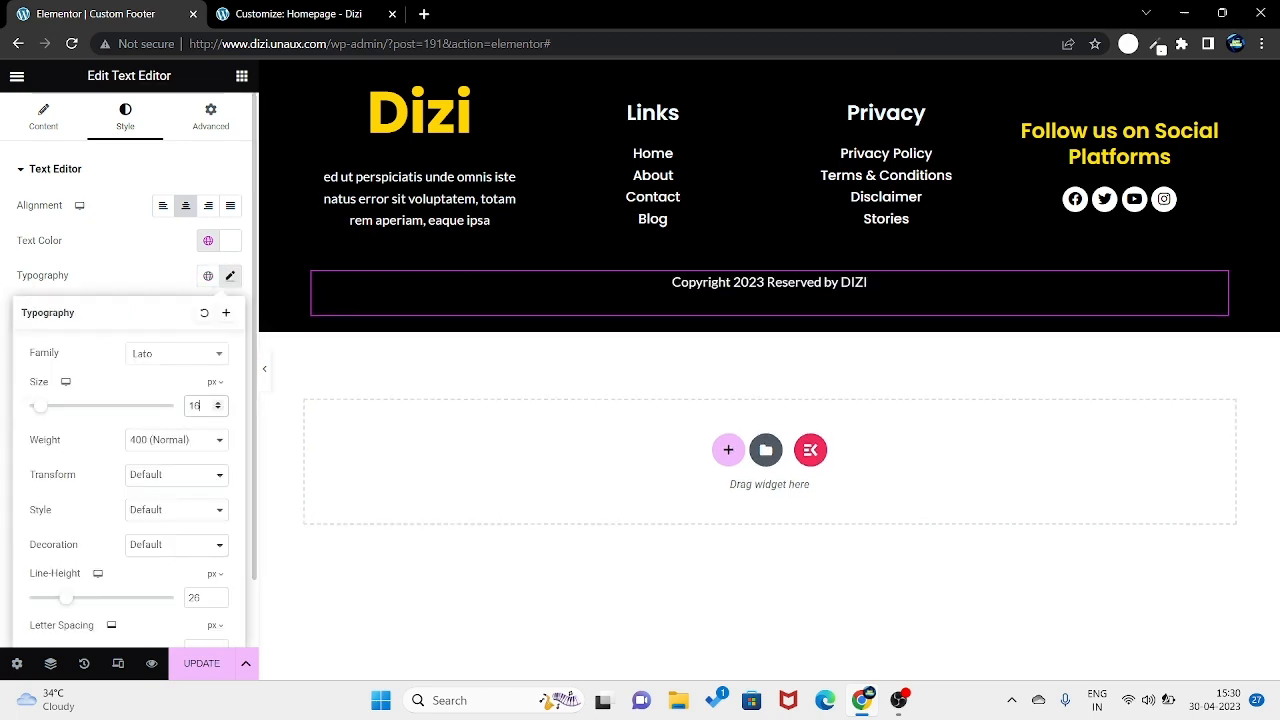
click(196, 445)
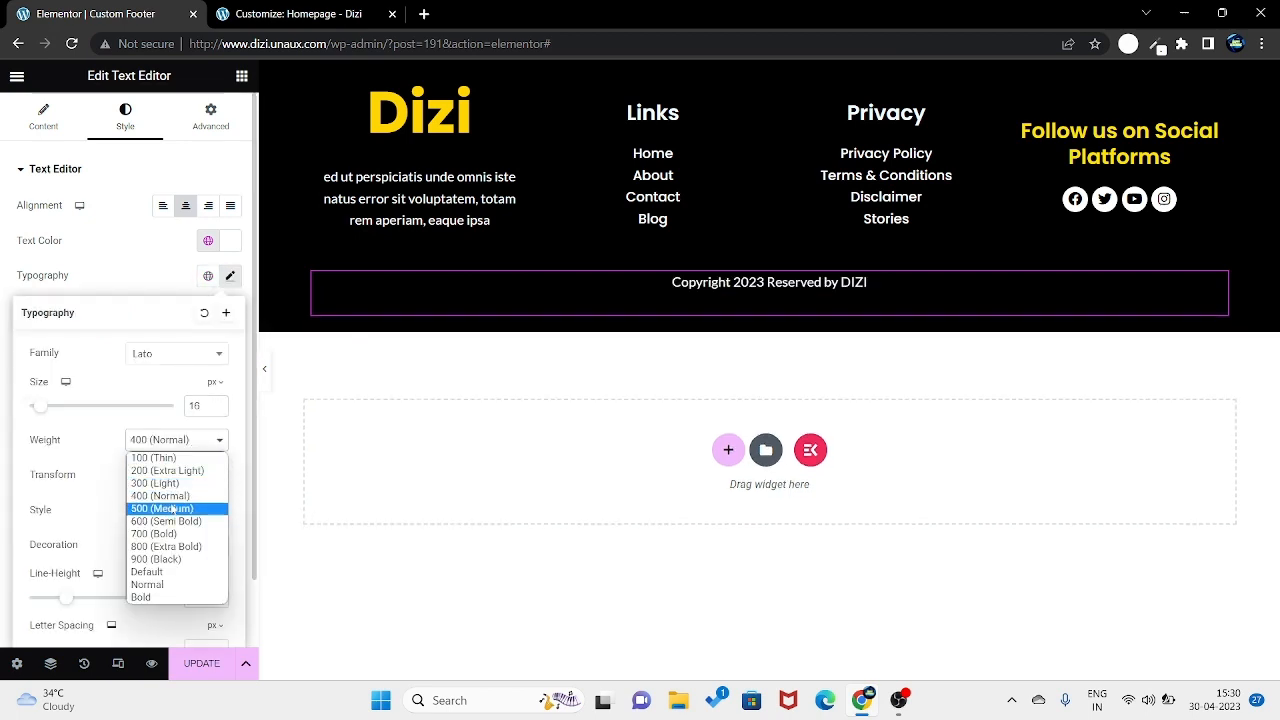
click(172, 510)
click(170, 350)
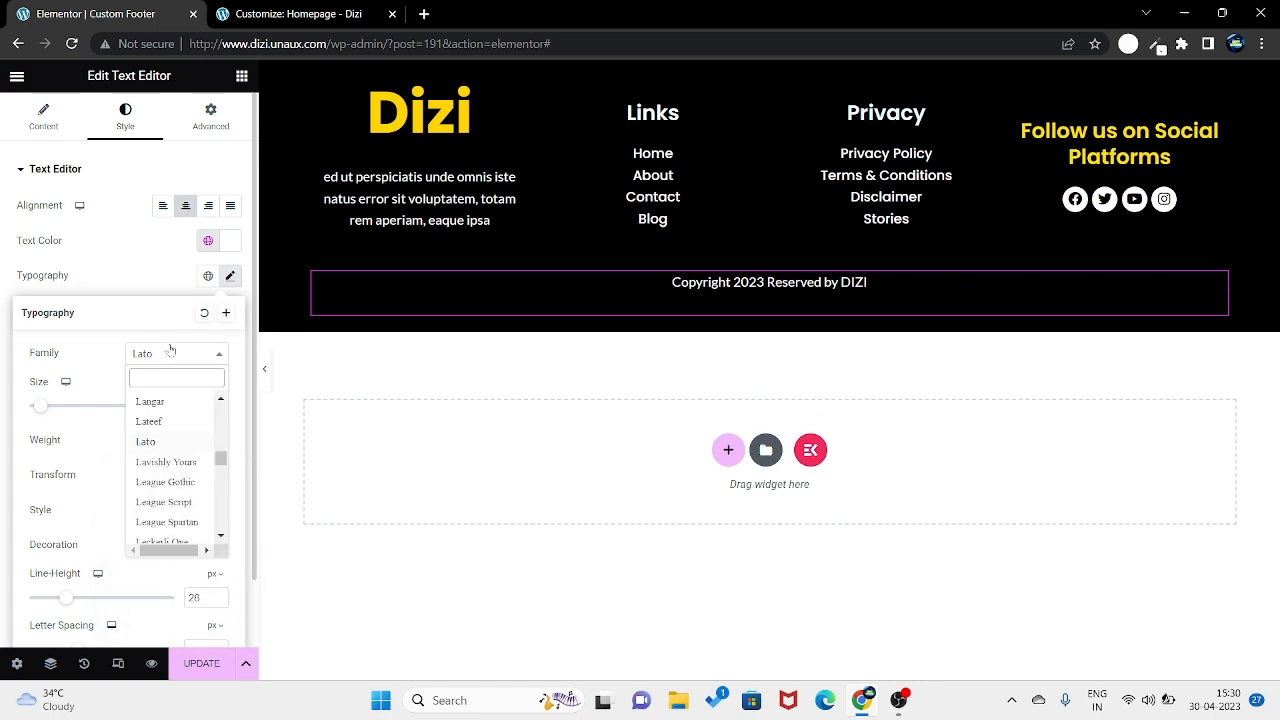
text(popp)
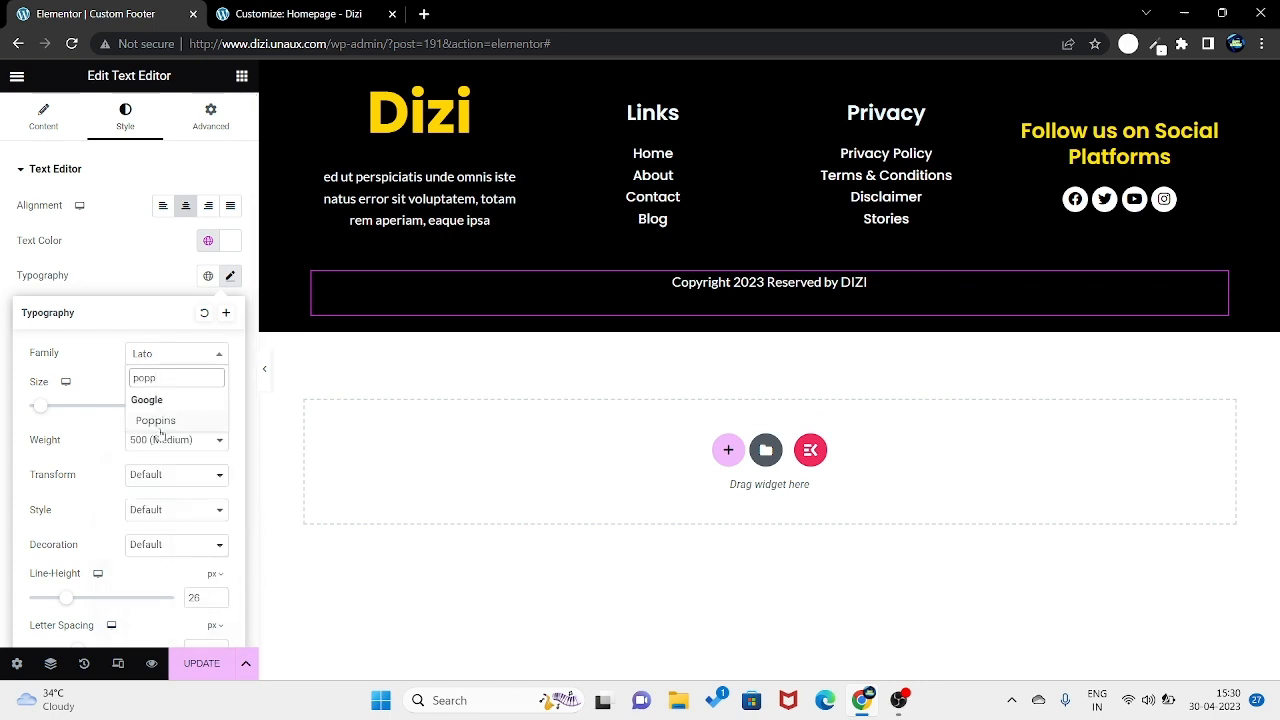
click(155, 421)
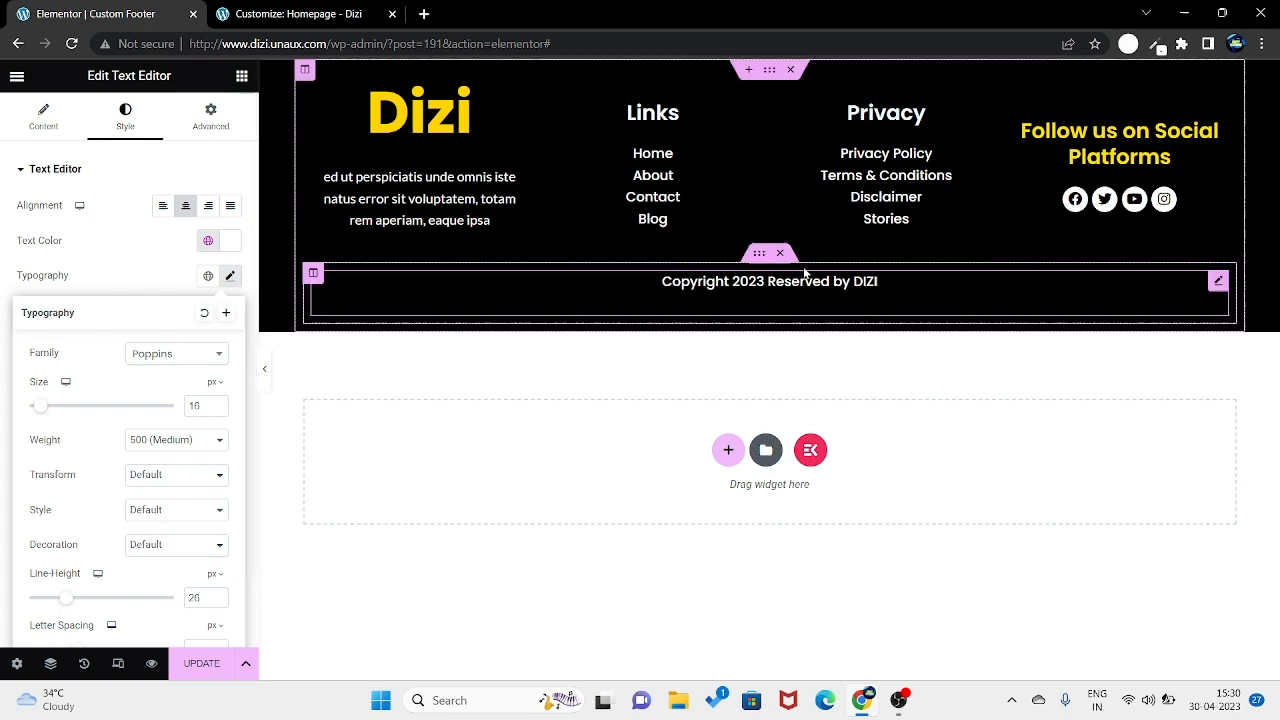
Step: Search Google for "copyright code" in a new browser tab and copy the copyright sign's HTML code &#169;
click(424, 14)
text(cop)
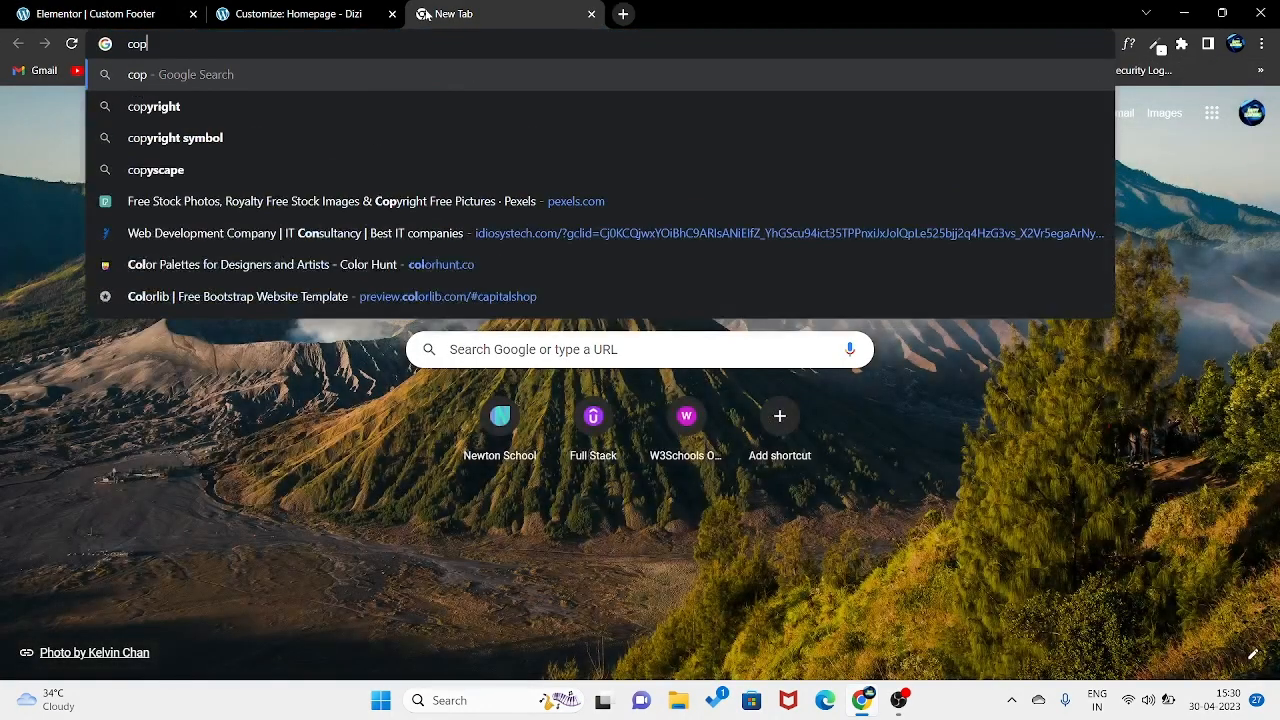
text(yright)
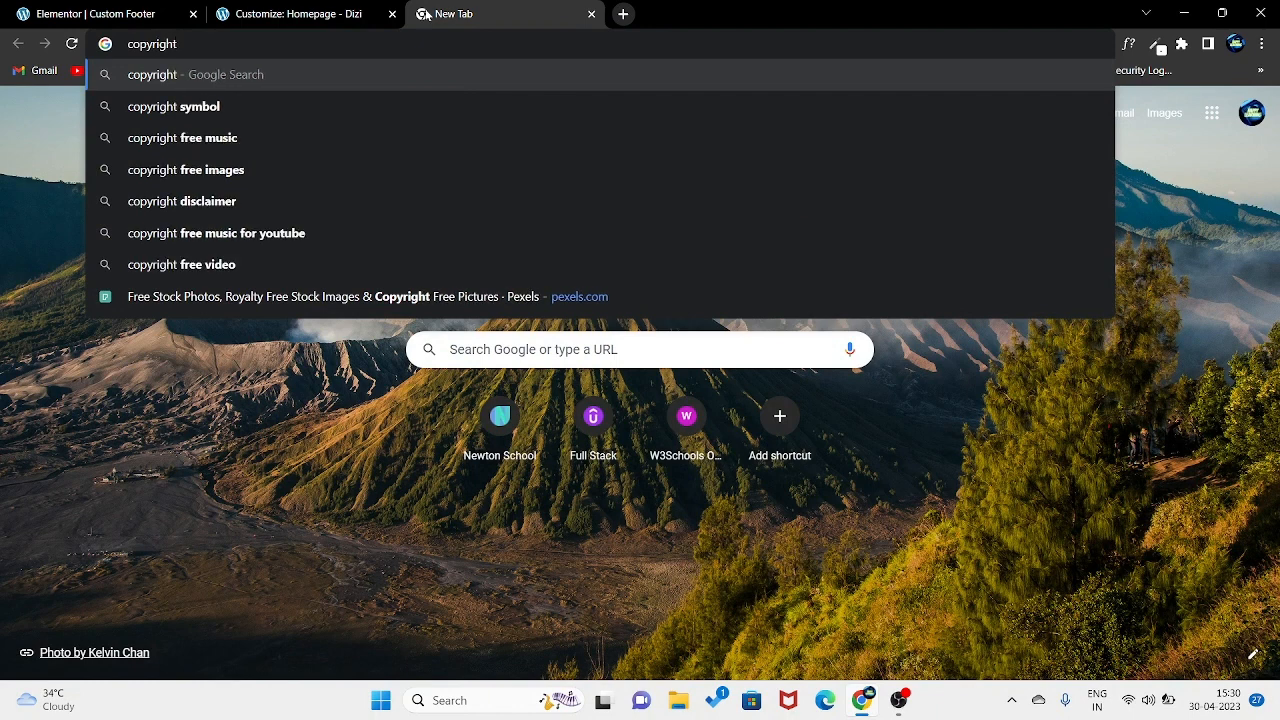
text( code)
key(Return)
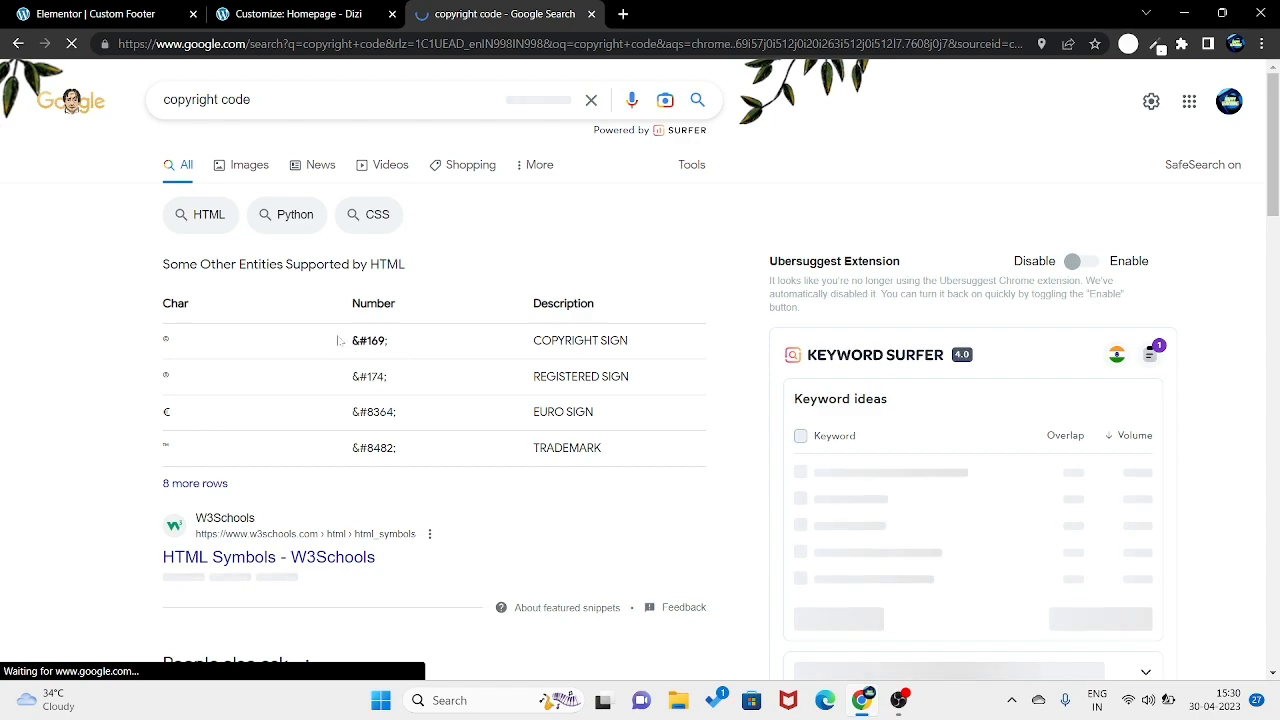
drag(339, 341, 387, 341)
key(ctrl+c)
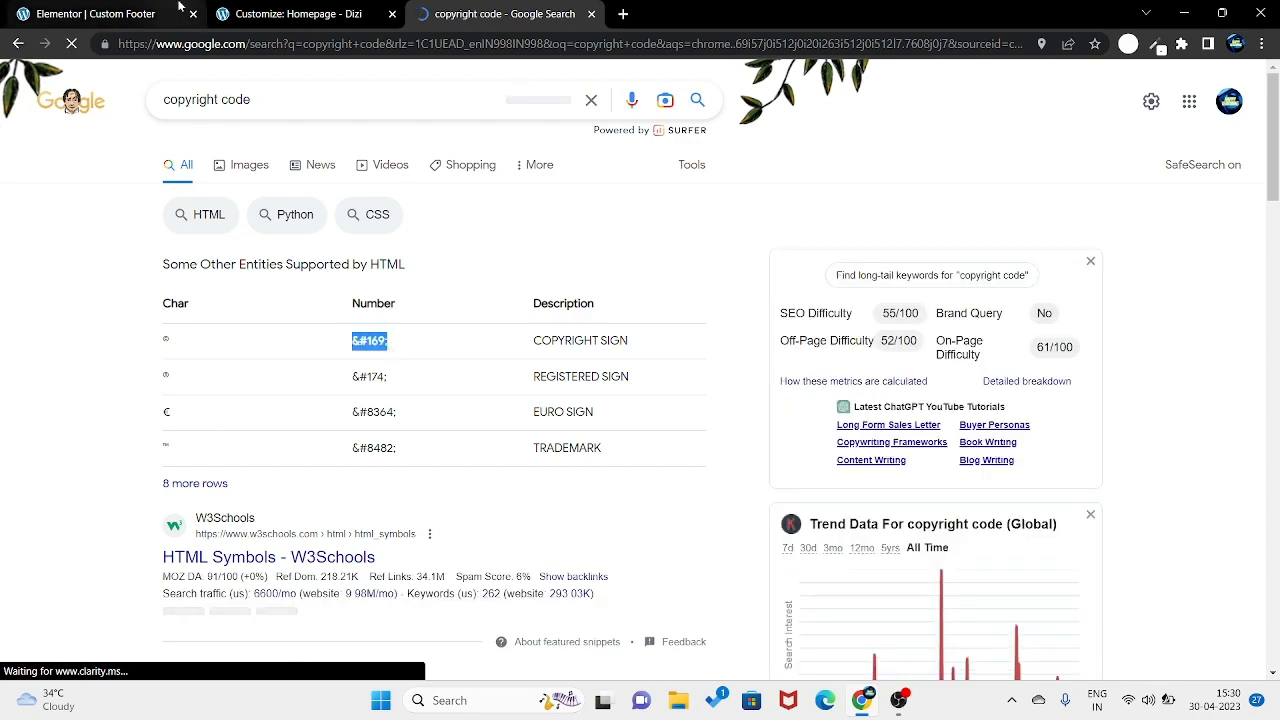
Step: Insert the code &#169; between "Copyright" and "2023" in the footer text's HTML source and update the template
click(252, 10)
click(107, 10)
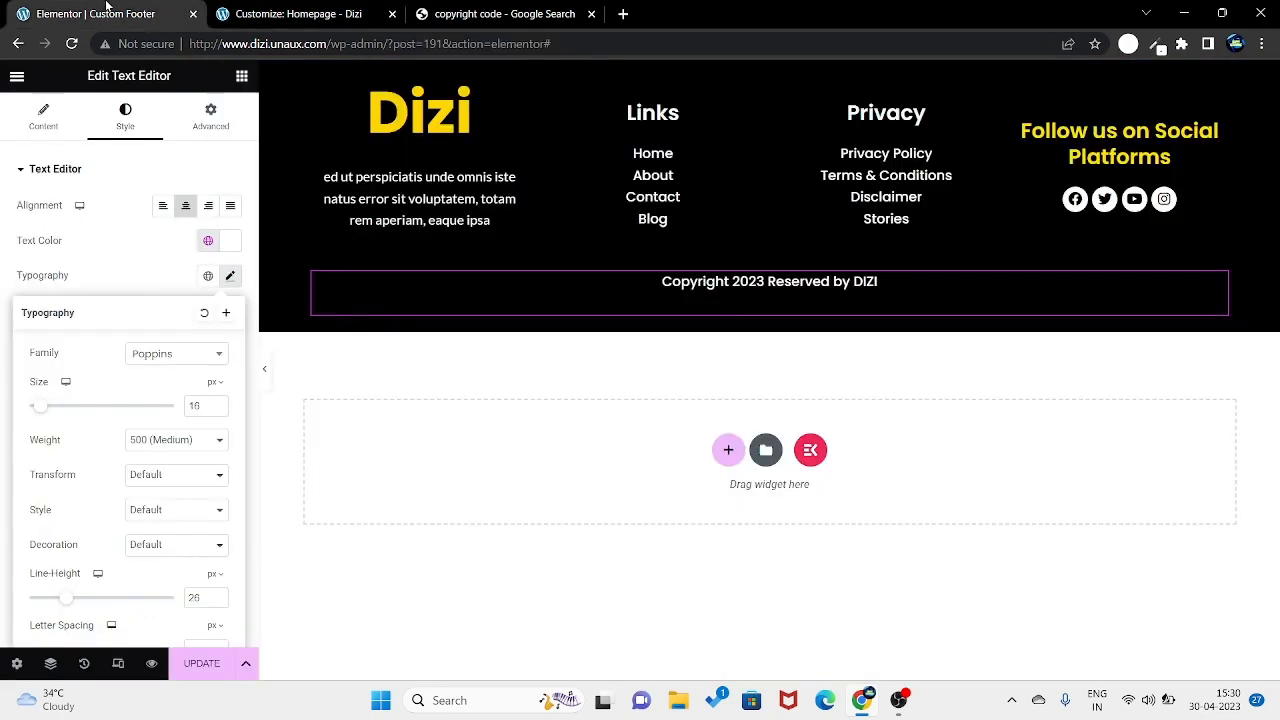
click(144, 283)
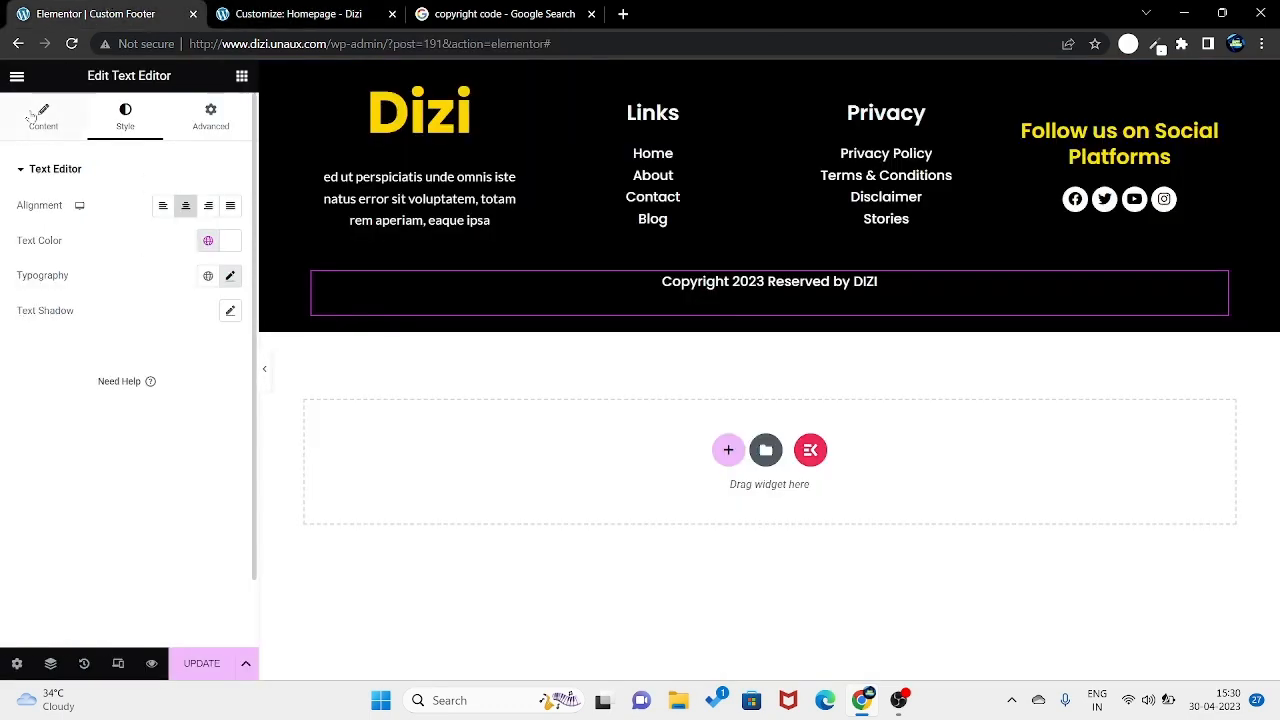
click(43, 117)
click(202, 240)
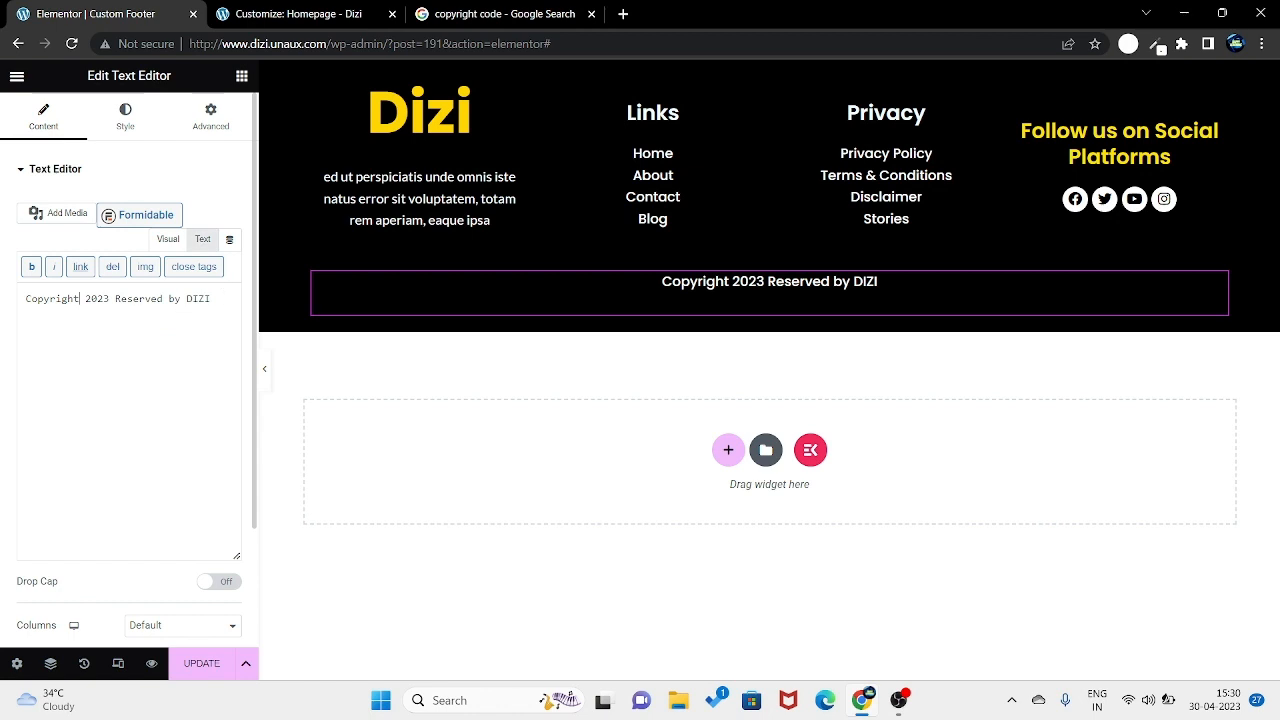
click(81, 299)
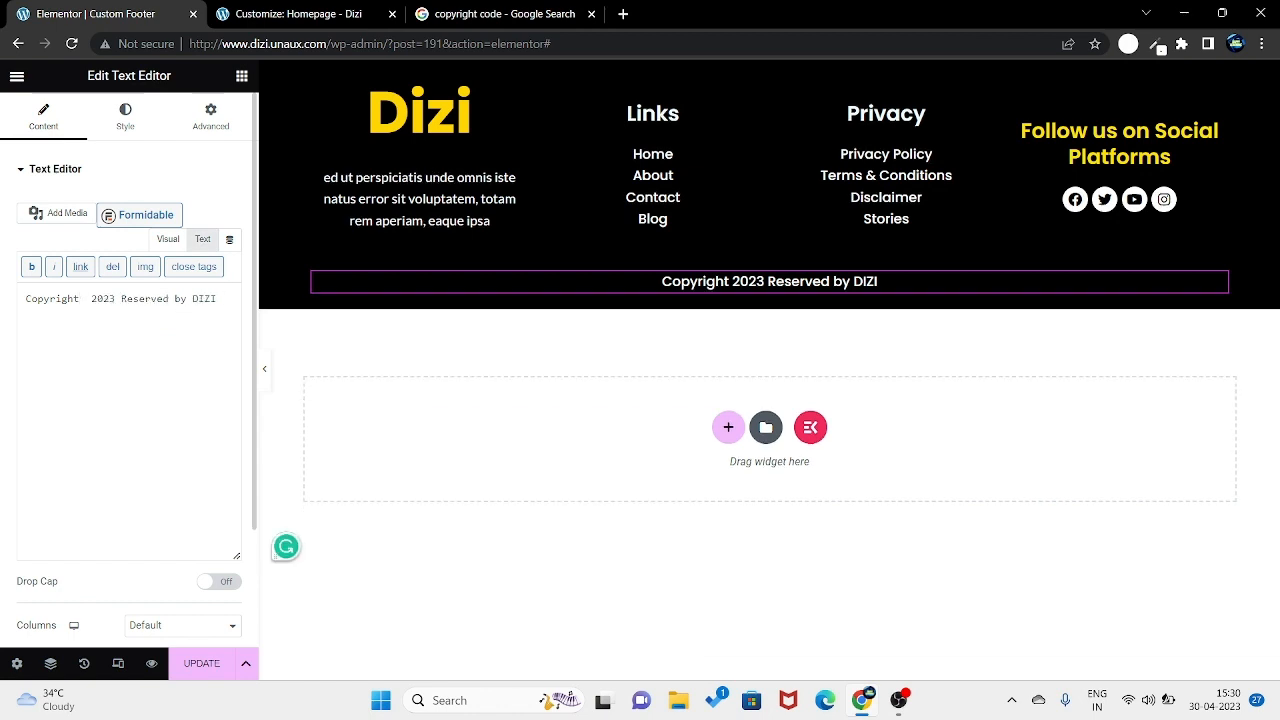
key(ctrl+v)
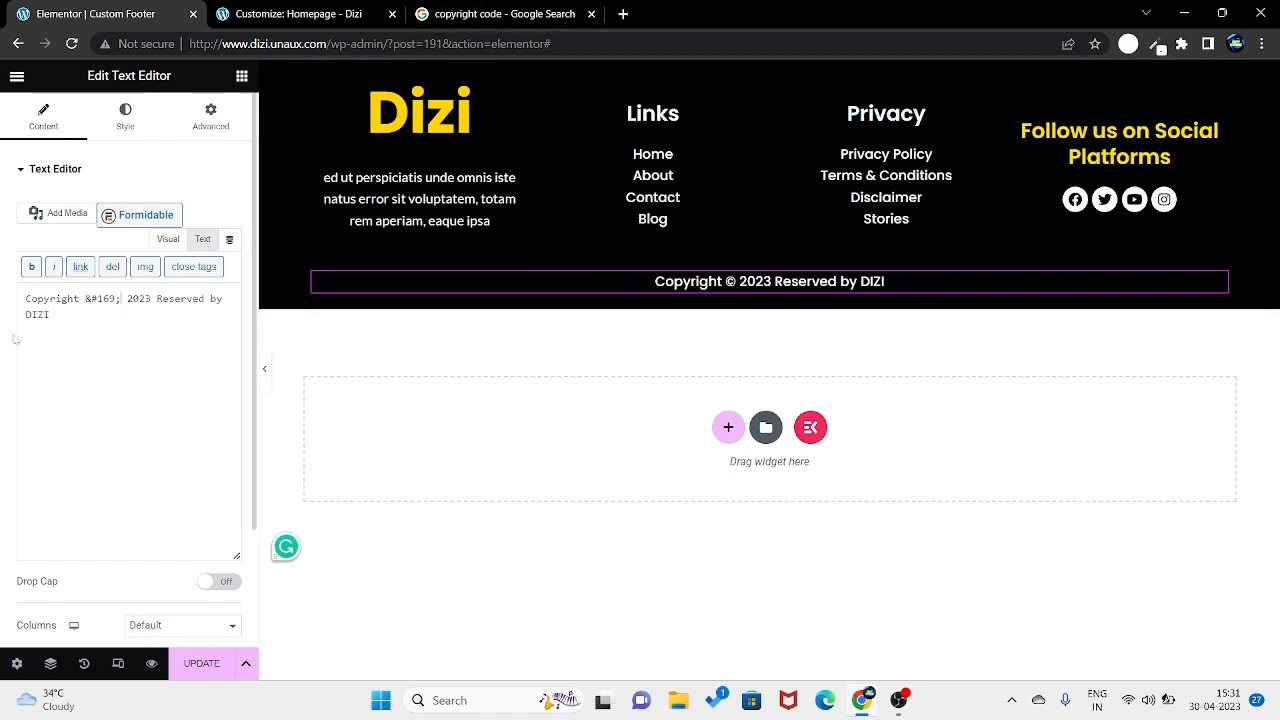
click(202, 672)
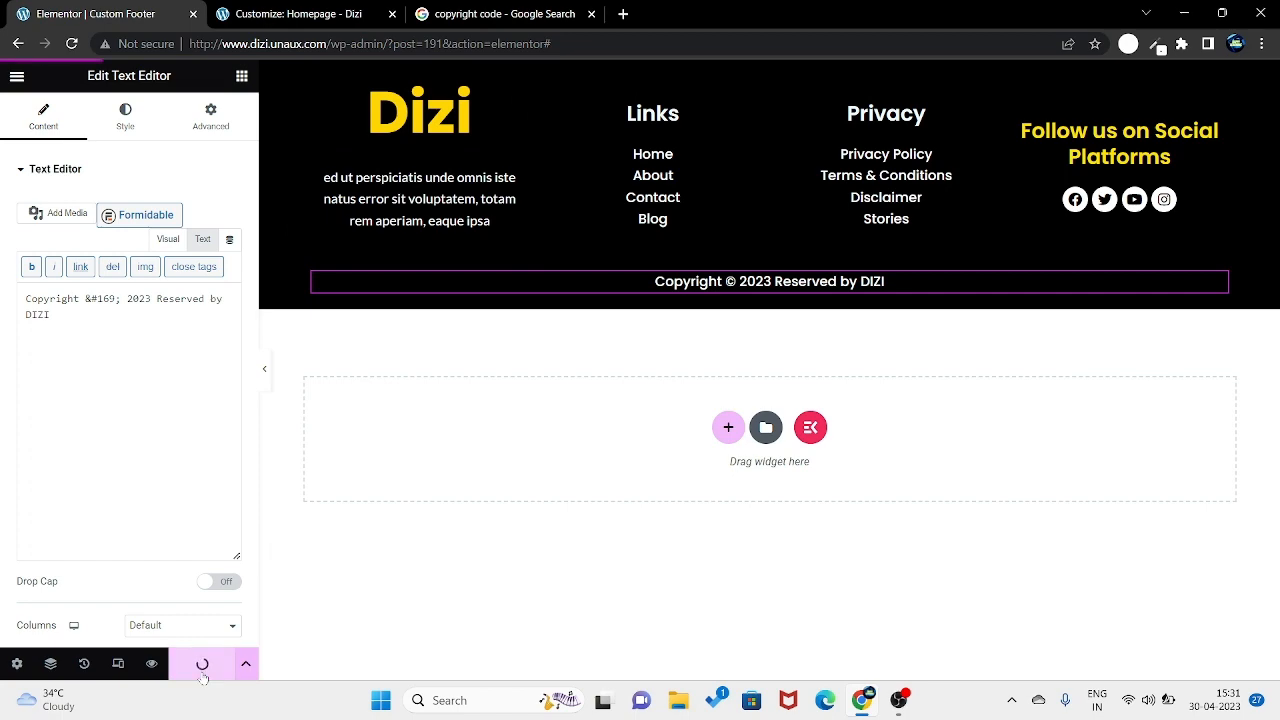
Step: Load the live Dizi homepage and examine the footer with its copyright line and the rest of the page
click(283, 8)
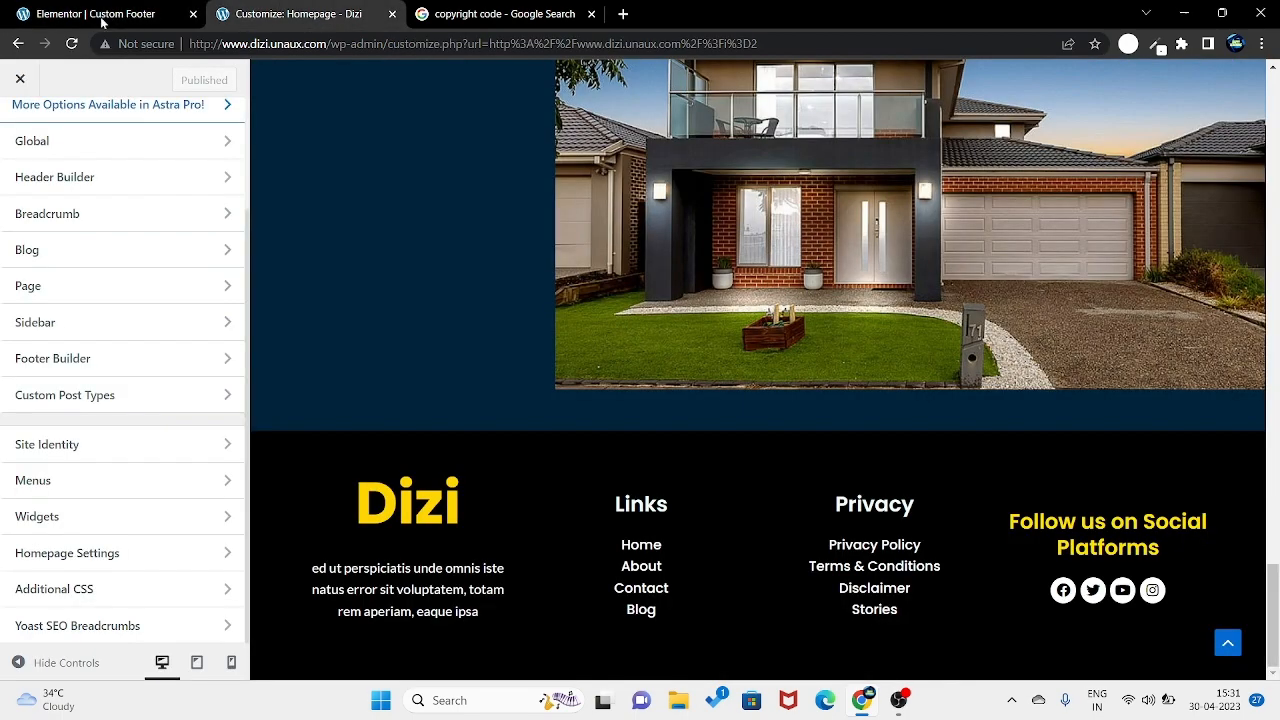
drag(330, 43, 900, 30)
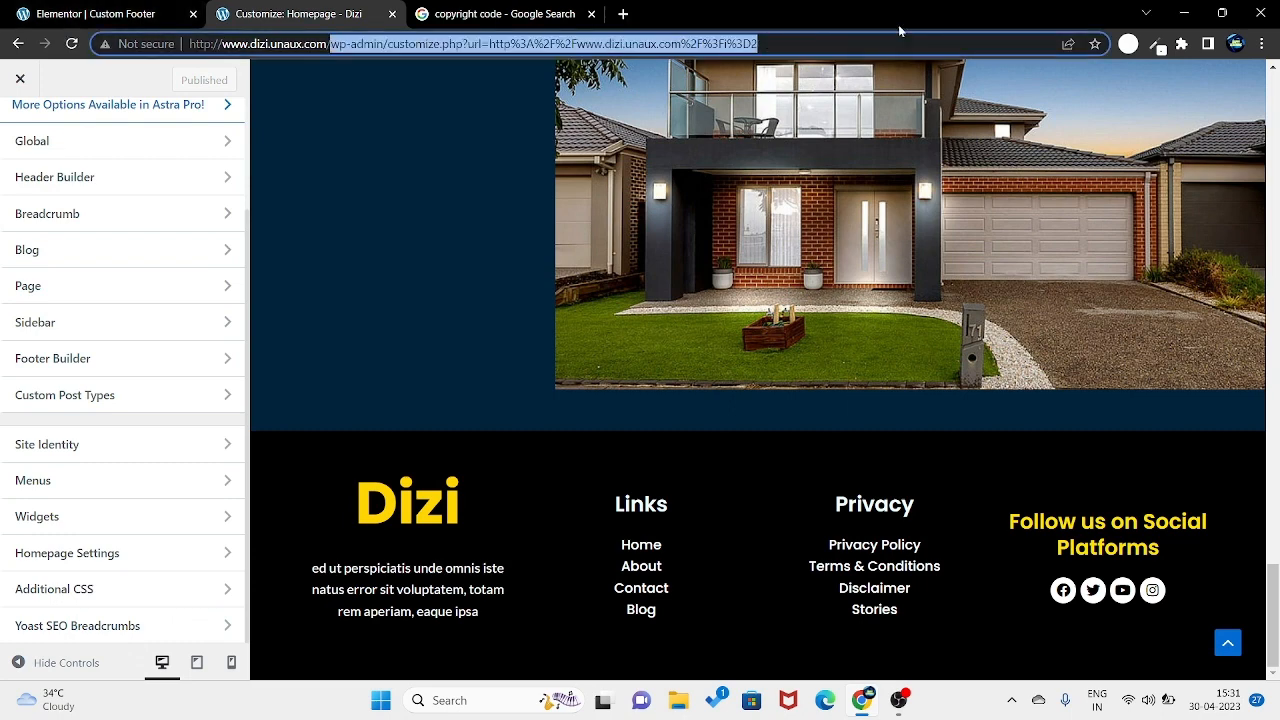
key(BackSpace)
key(Return)
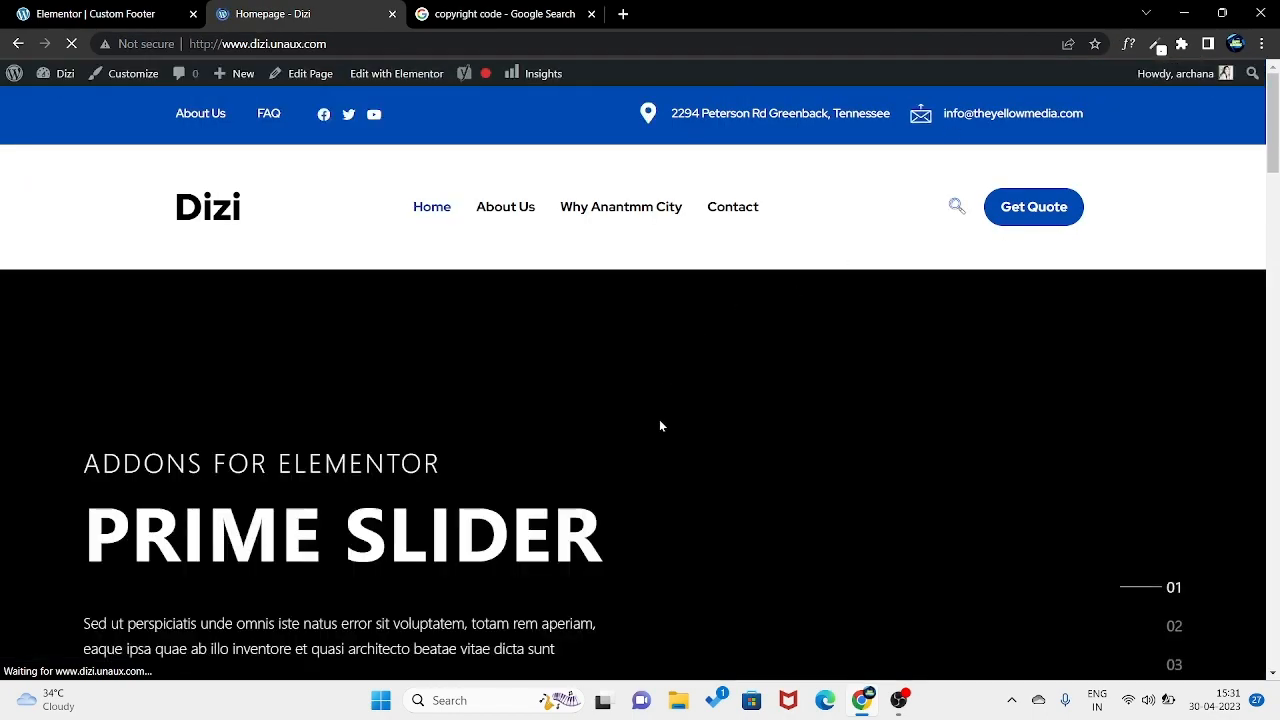
scroll(659, 426, down, 20)
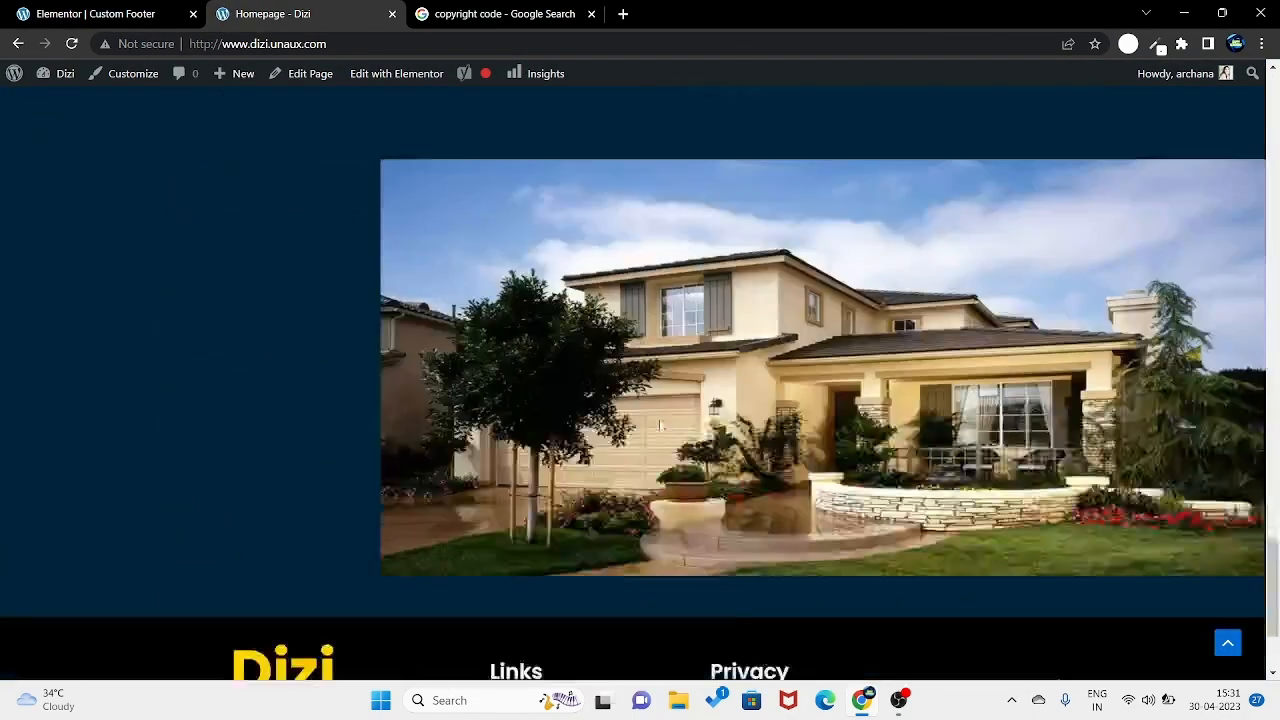
scroll(659, 426, down, 2)
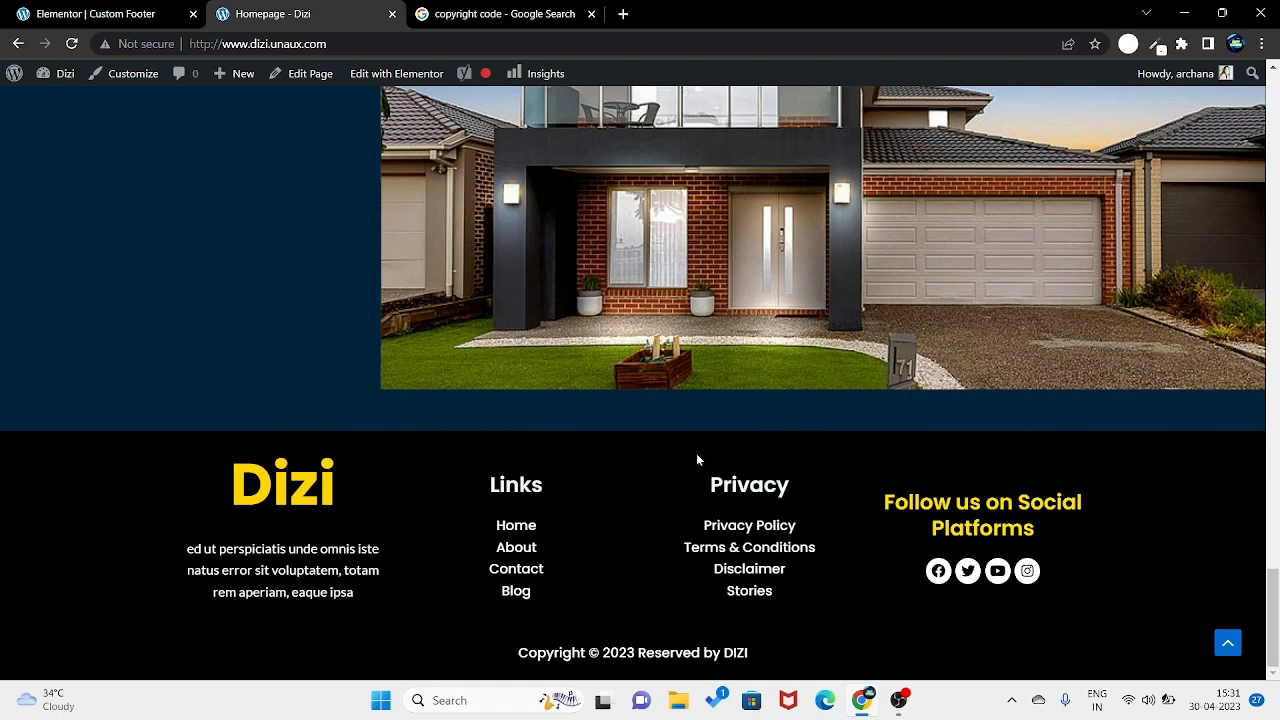
scroll(697, 459, up, 3)
scroll(698, 459, up, 20)
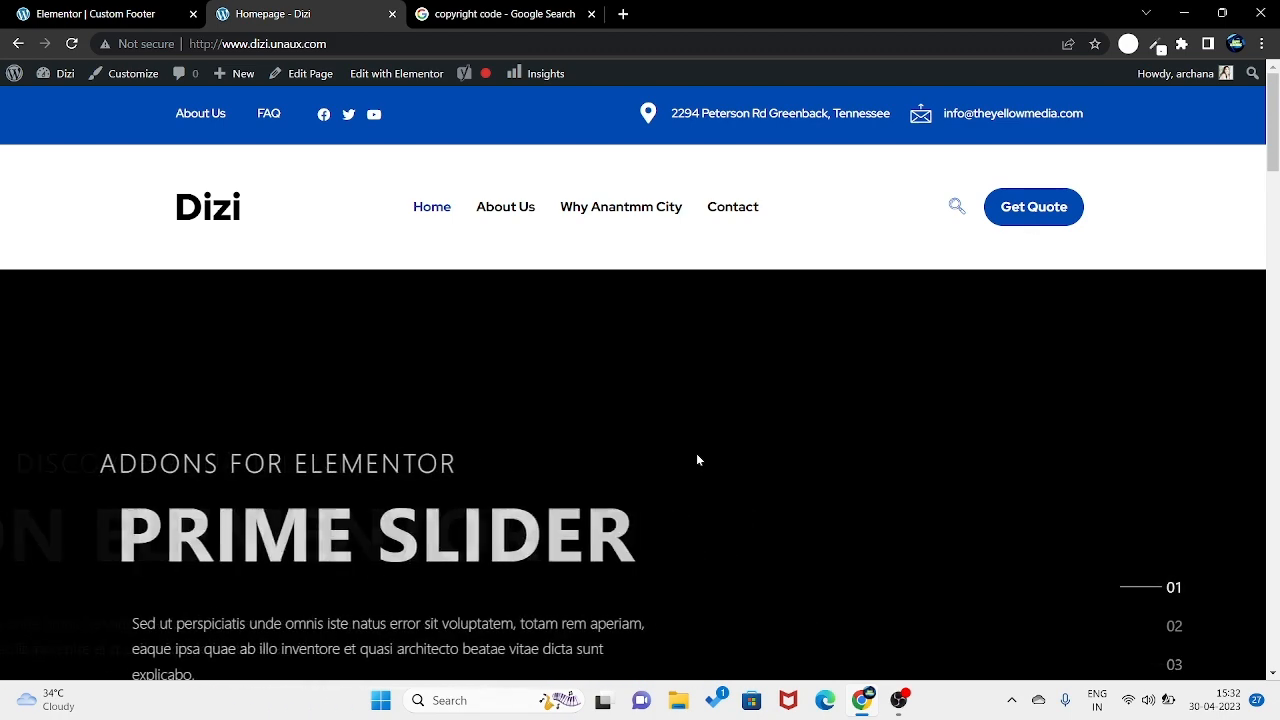
scroll(698, 459, down, 1)
scroll(698, 459, down, 1)
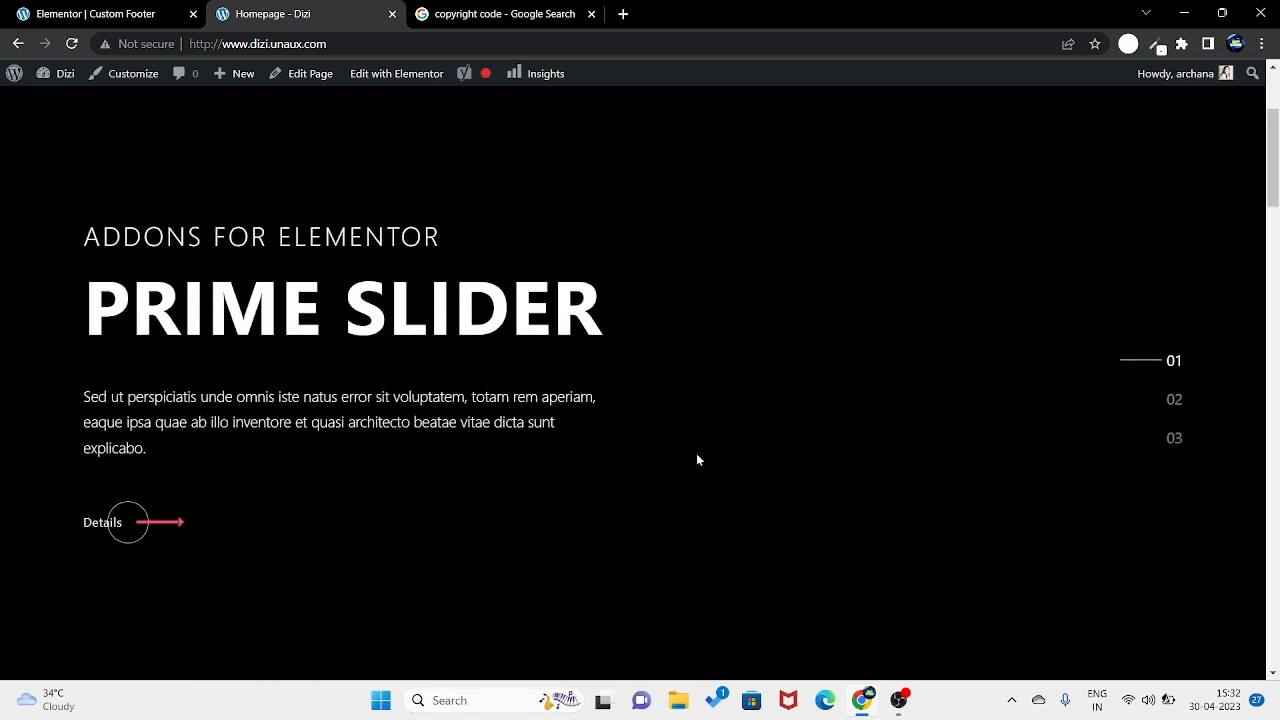